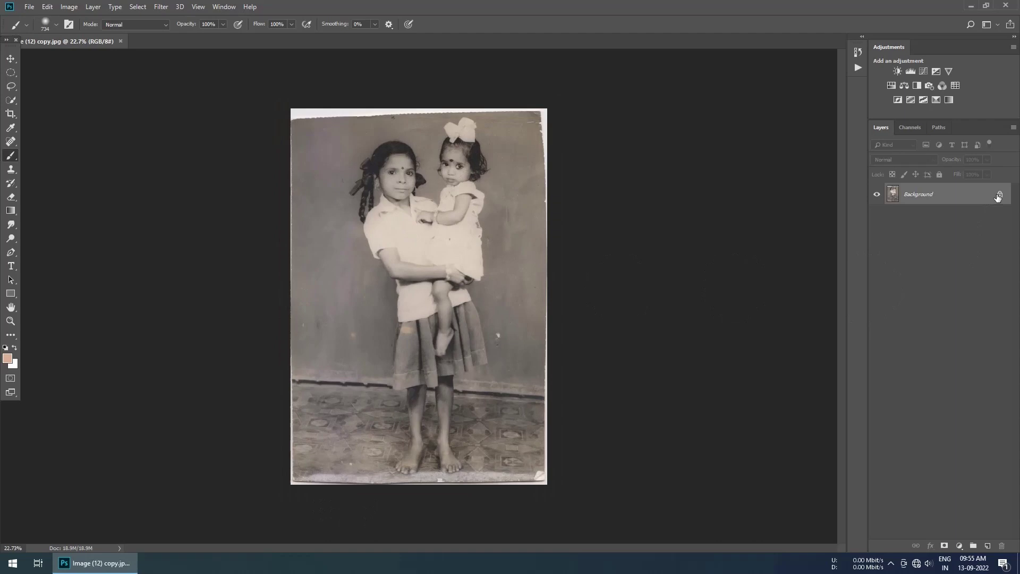
# - Unlock the Background photo layer and duplicate it as a working copy
pyautogui.click(998, 196)
pyautogui.rightClick(919, 195)
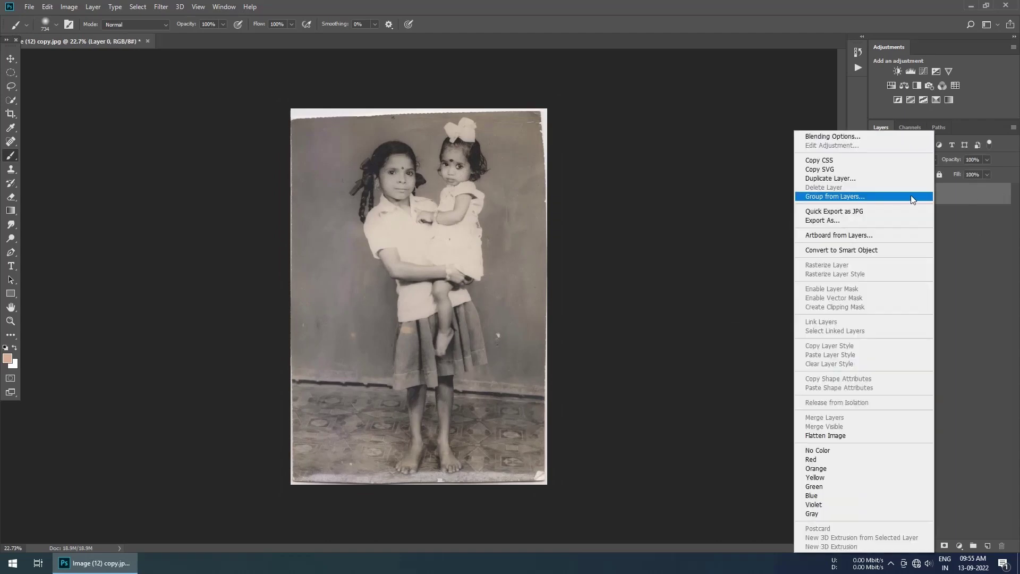
pyautogui.click(877, 196)
pyautogui.click(598, 155)
pyautogui.press('p')
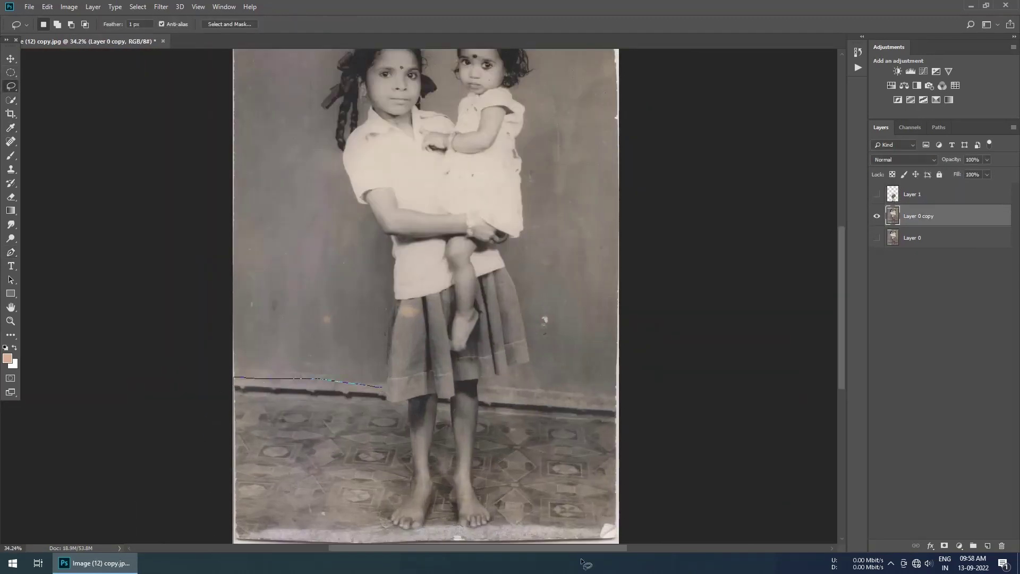
# - Copy the selected floor to a new layer, skewing its right edge up and stretching it down
pyautogui.hotkey('ctrl', 'j')
pyautogui.hotkey('ctrl', 't')
pyautogui.rightClick(580, 401)
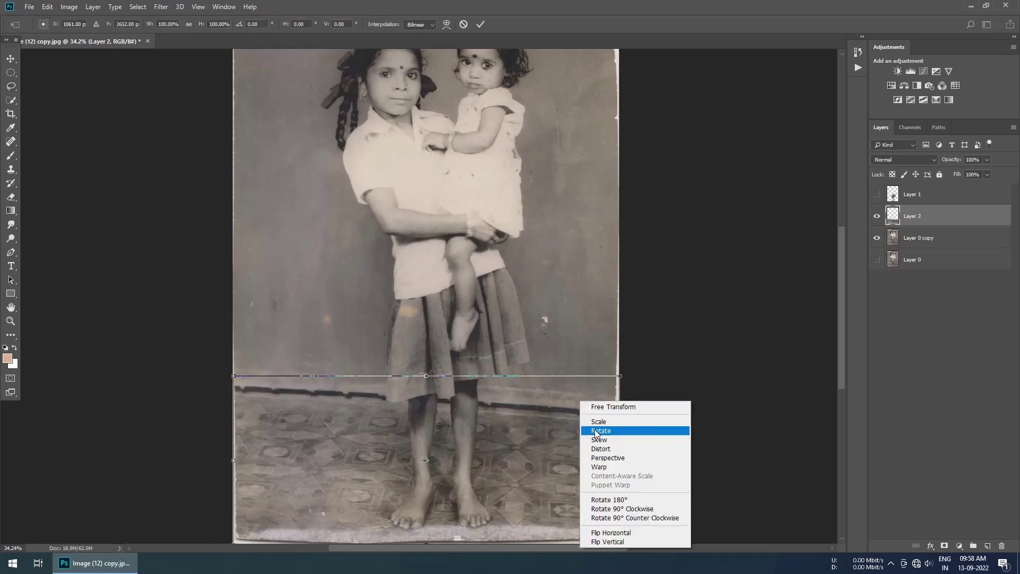
pyautogui.click(599, 439)
pyautogui.moveTo(619, 376); pyautogui.dragTo(624, 355)
pyautogui.scroll(-2, 566, 437)
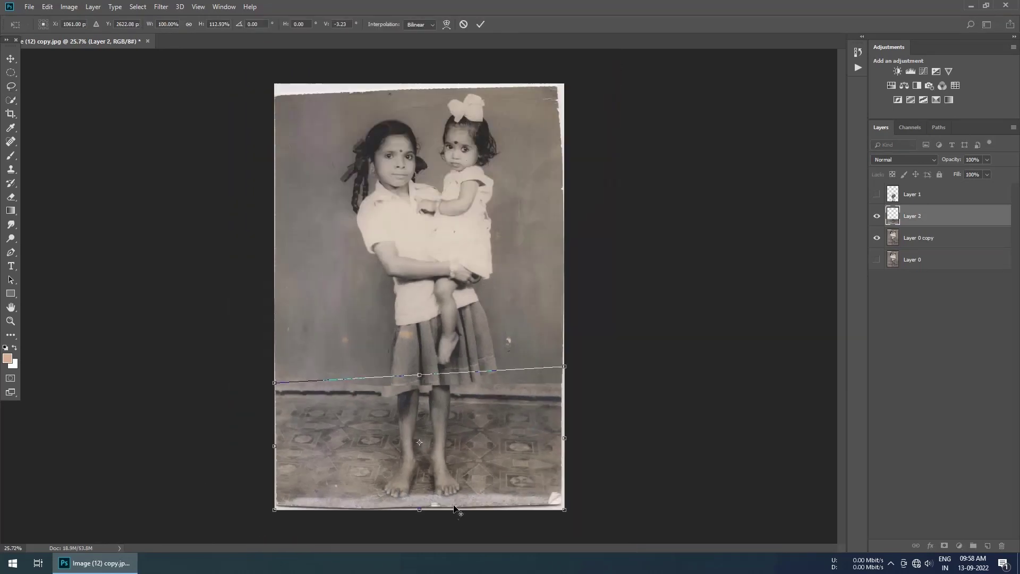
pyautogui.moveTo(420, 517); pyautogui.dragTo(421, 530)
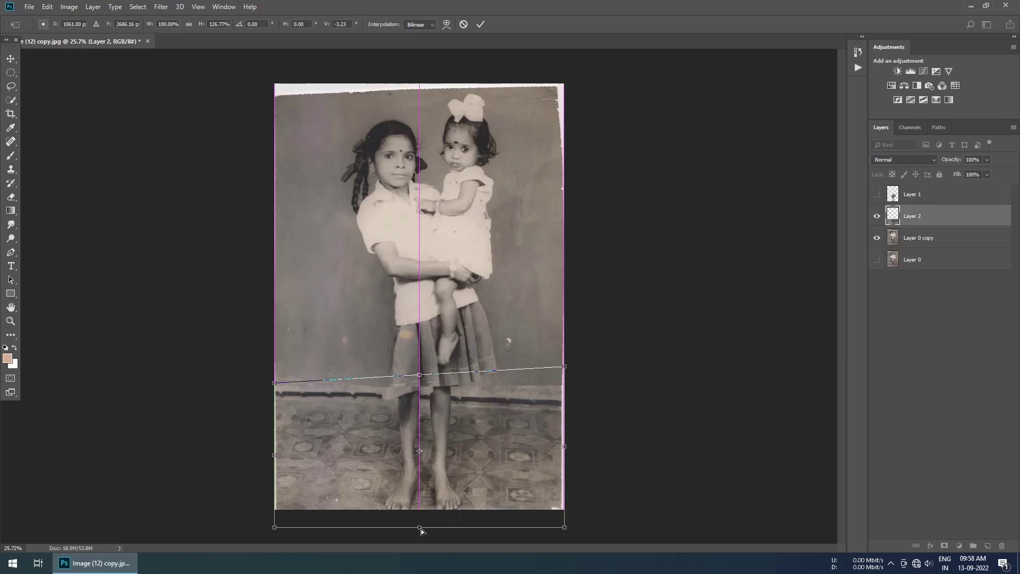
pyautogui.press('Return')
# - Show Layer 1 again and enlarge all layers together to about 102%
pyautogui.click(876, 194)
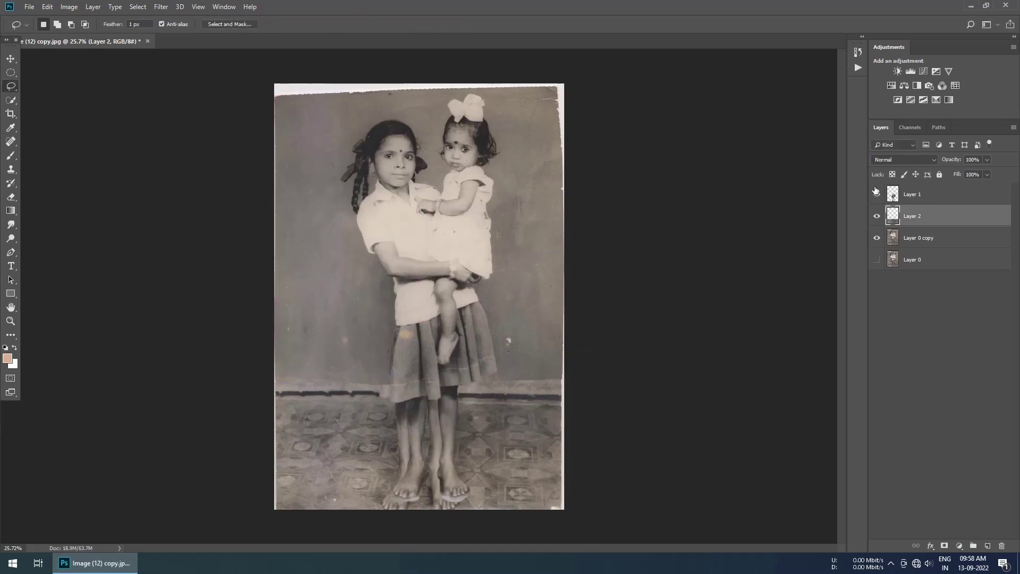
pyautogui.hotkey('ctrl', '0')
pyautogui.hotkey('ctrl', 'alt', 'a')
pyautogui.hotkey('ctrl', 't')
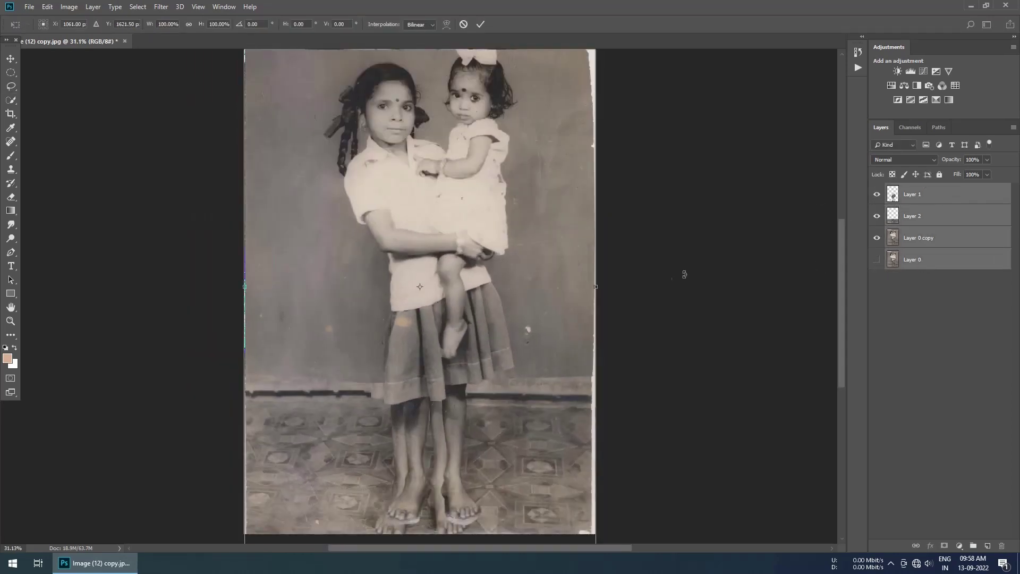
pyautogui.scroll(-3, 684, 275)
pyautogui.moveTo(541, 488); pyautogui.dragTo(544, 493)
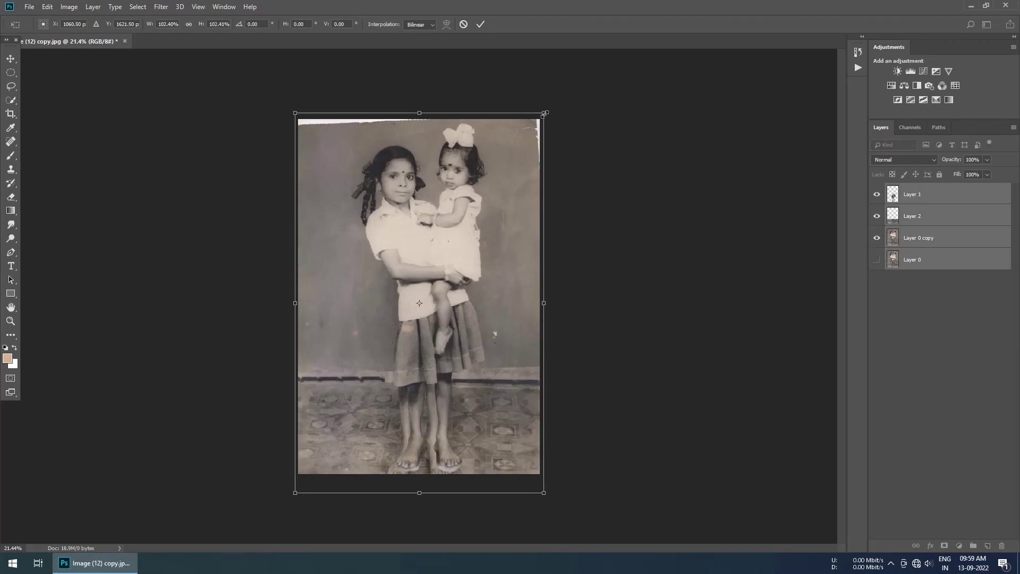
pyautogui.press('Return')
pyautogui.click(913, 216)
pyautogui.scroll(6, 429, 342)
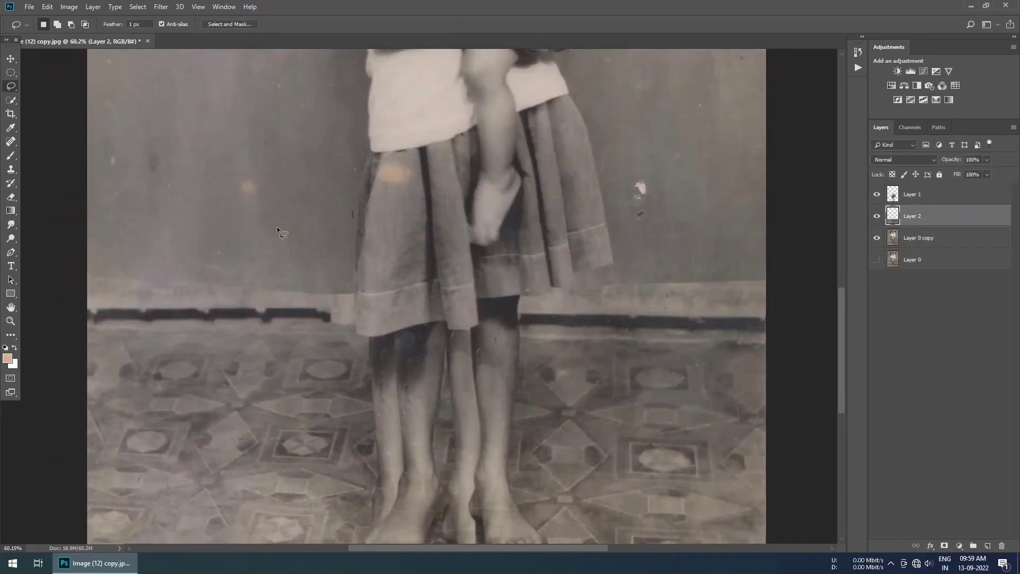
# - Shrink the eraser brush and hide Layer 1
pyautogui.press('e')
pyautogui.hotkey('shift', '8')
pyautogui.hotkey('shift', '3')
pyautogui.scroll(-2, 153, 282)
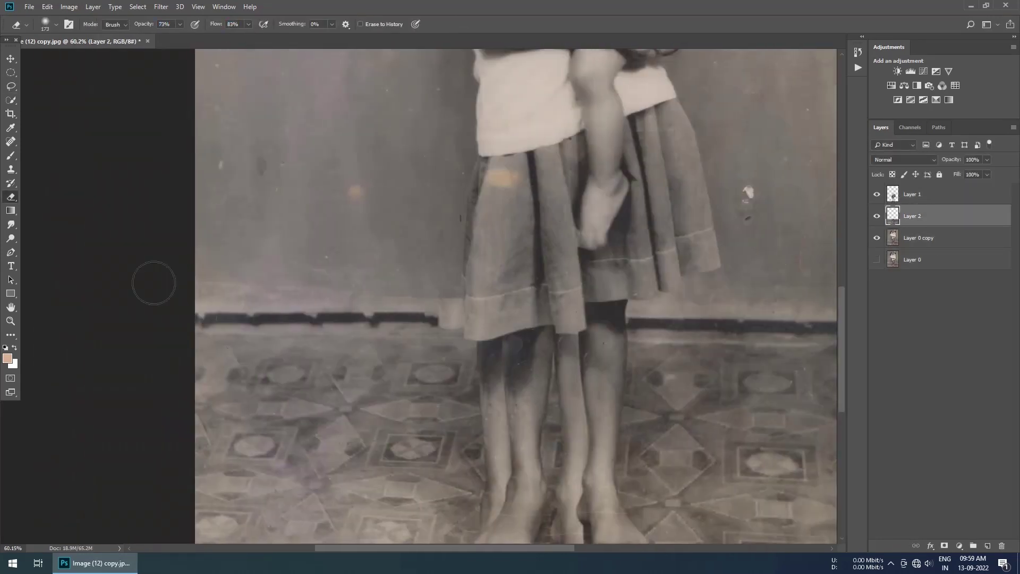
pyautogui.scroll(1, 152, 282)
pyautogui.scroll(-1, 532, 287)
pyautogui.scroll(2, 512, 378)
pyautogui.scroll(-1, 513, 378)
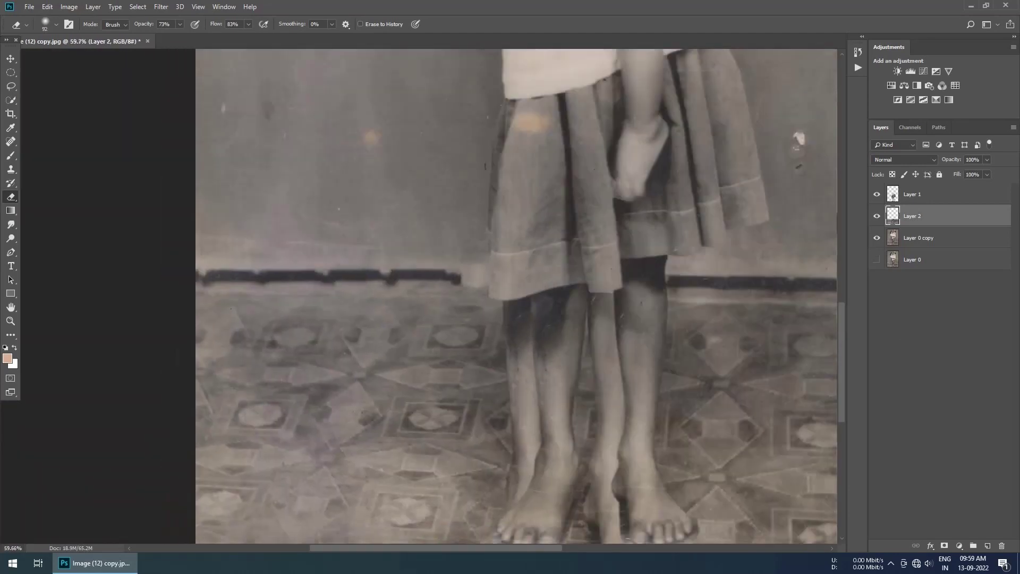
pyautogui.click(880, 196)
pyautogui.scroll(-2, 532, 319)
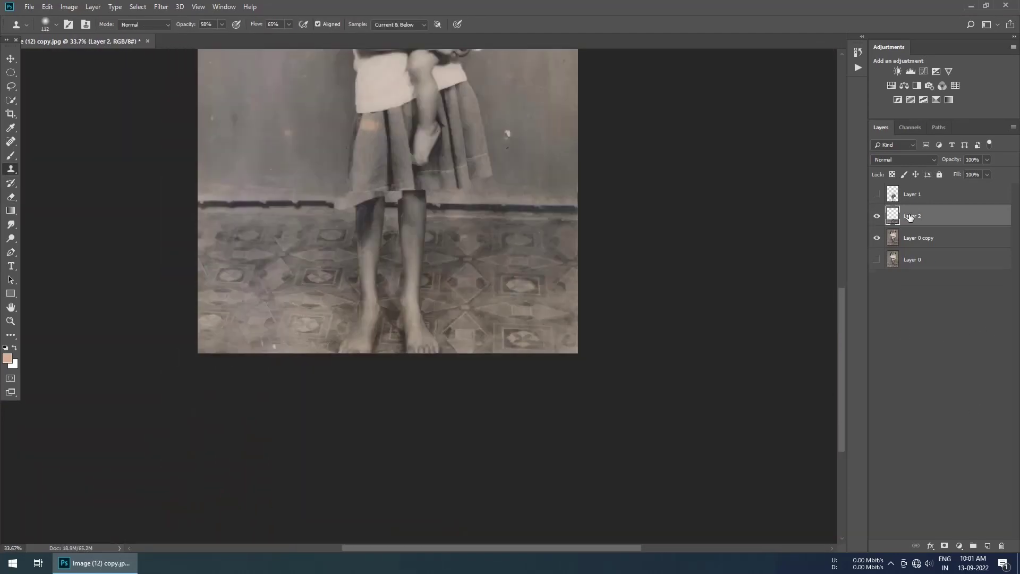
pyautogui.scroll(3, 412, 338)
# - Copy a lassoed floor patch over the ghosted legs at 71% opacity
pyautogui.press('l')
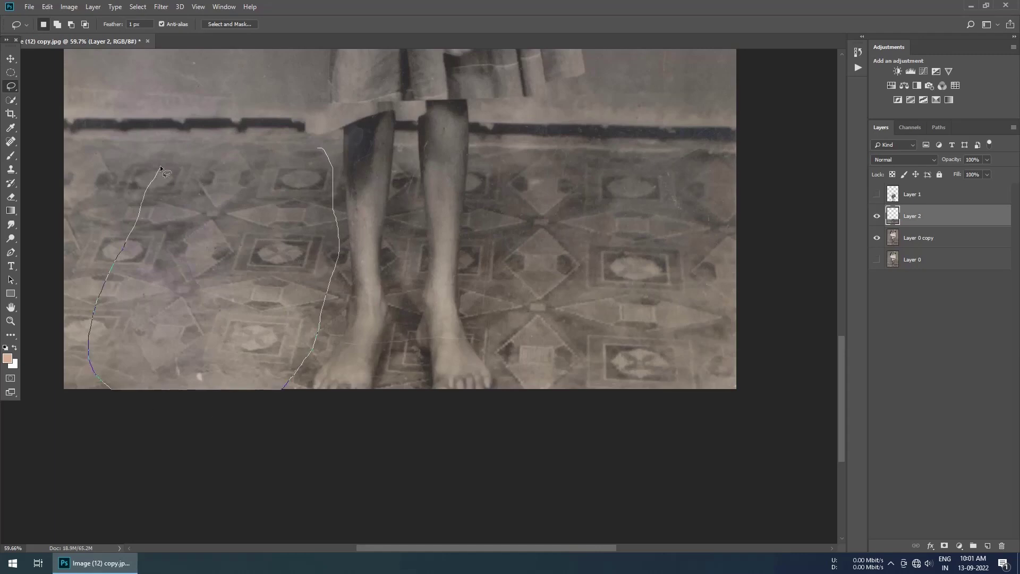
pyautogui.hotkey('ctrl', 'j')
pyautogui.press('v')
pyautogui.moveTo(212, 266); pyautogui.dragTo(414, 265)
pyautogui.moveTo(952, 160); pyautogui.dragTo(918, 171)
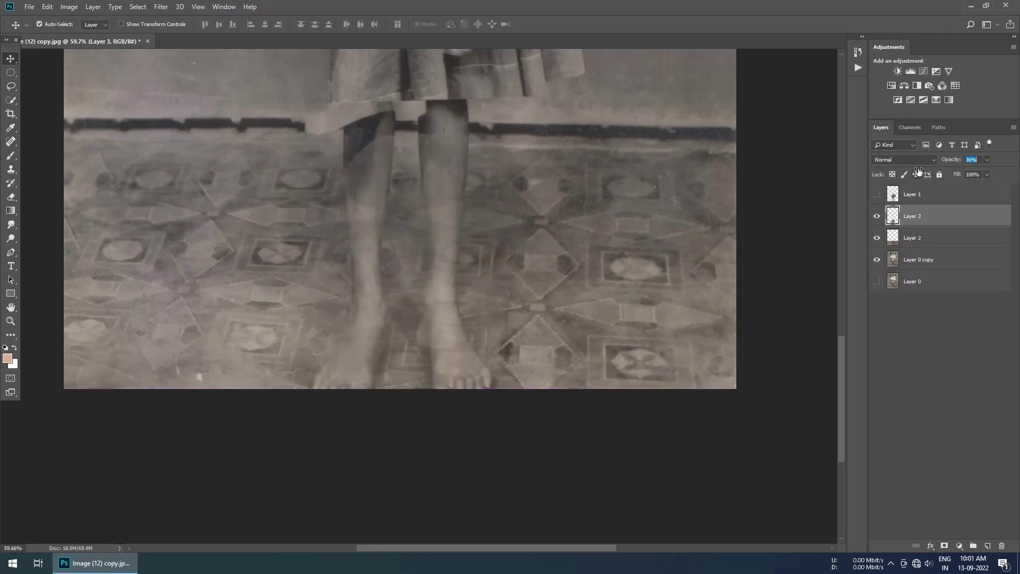
pyautogui.hotkey('ctrl', 't')
pyautogui.rightClick(449, 201)
pyautogui.click(490, 273)
pyautogui.press('Return')
pyautogui.press('7')
pyautogui.press('1')
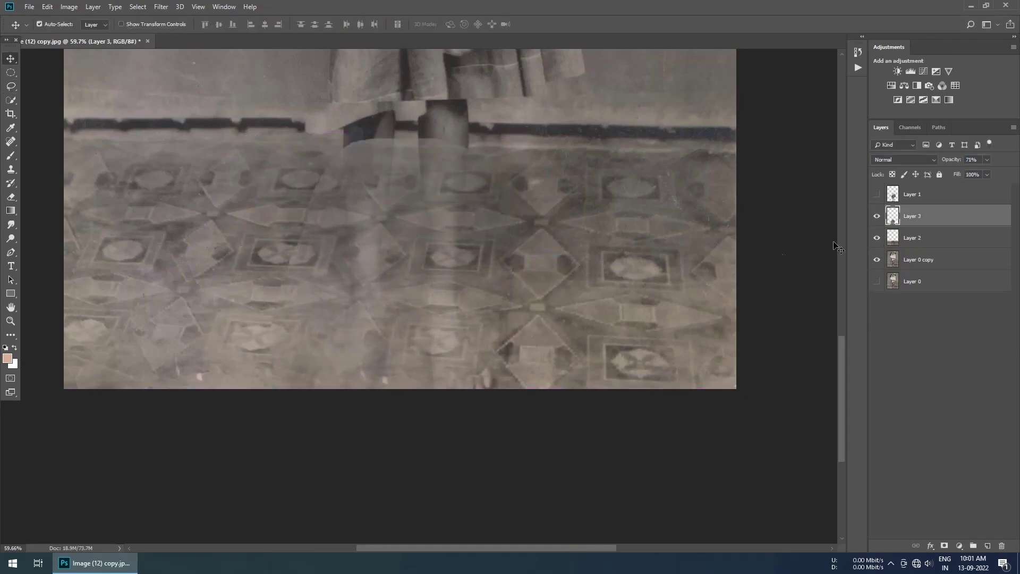
pyautogui.click(877, 216)
# - Stretch the floor patch up to the baseboard and compare it with the patch hidden
pyautogui.hotkey('ctrl', 't')
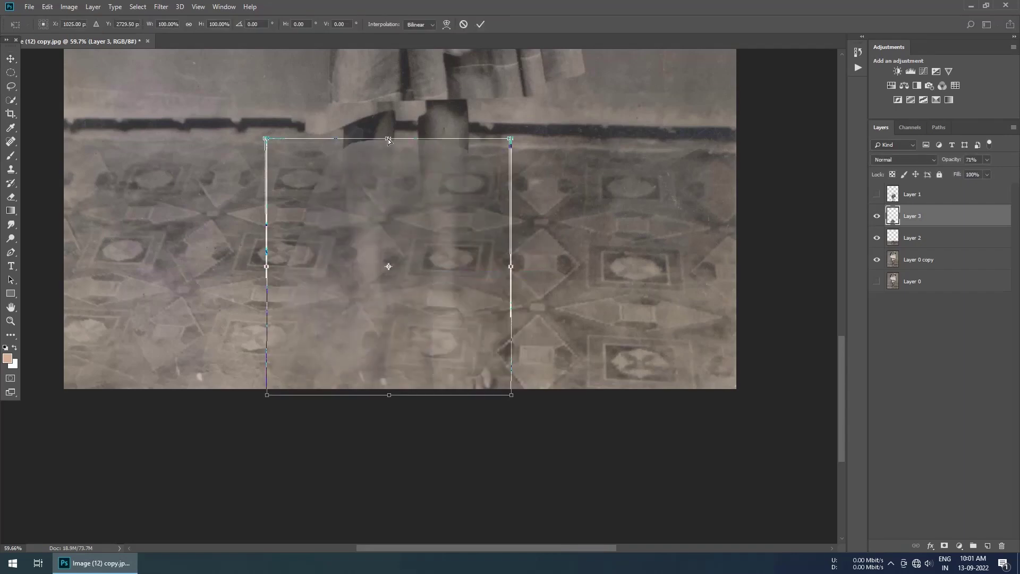
pyautogui.moveTo(388, 140); pyautogui.dragTo(386, 133)
pyautogui.press('Return')
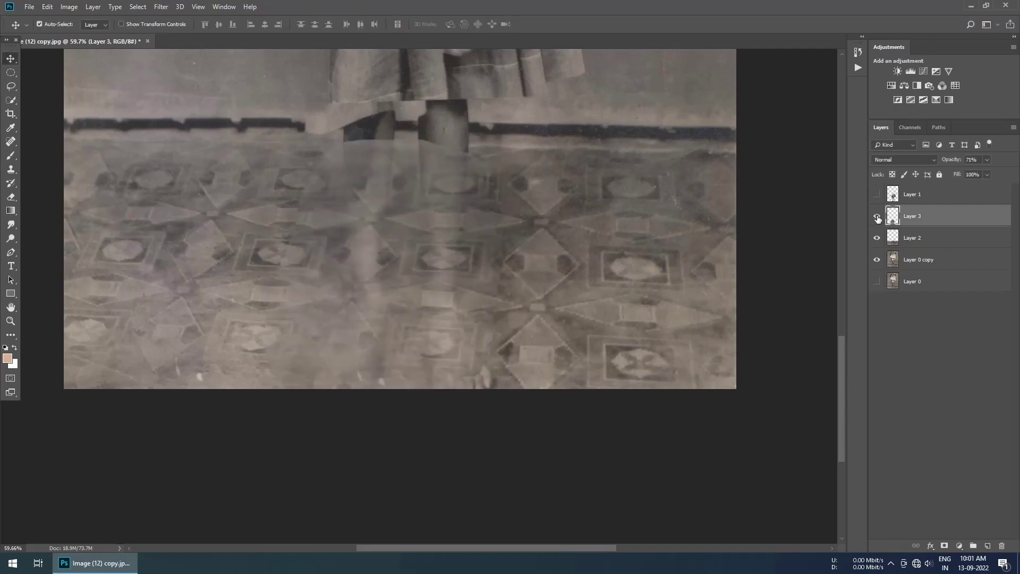
pyautogui.click(877, 215)
pyautogui.scroll(1, 877, 213)
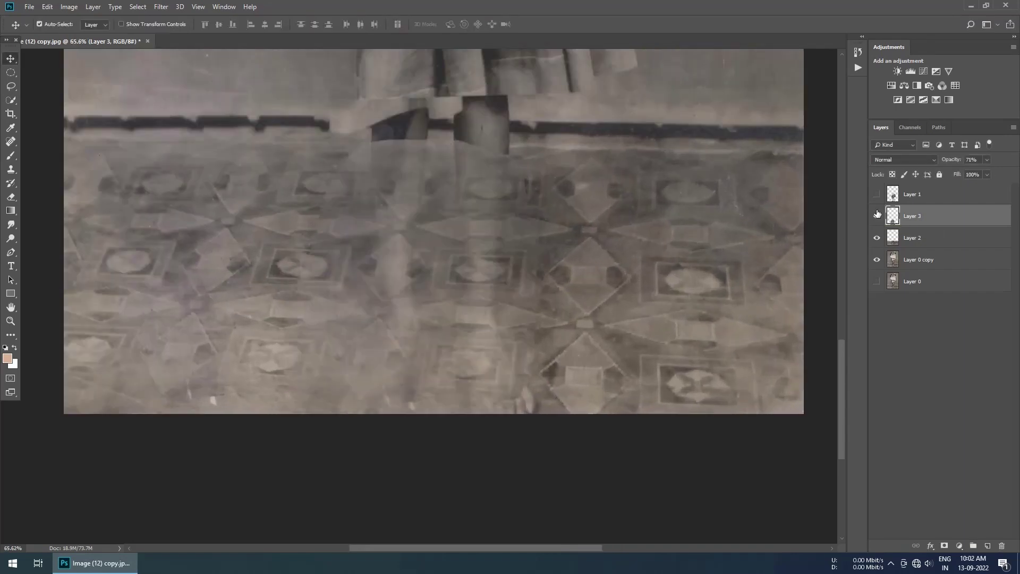
pyautogui.click(876, 216)
# - Clone Stamp the baseboard line across the legs area
pyautogui.press('e')
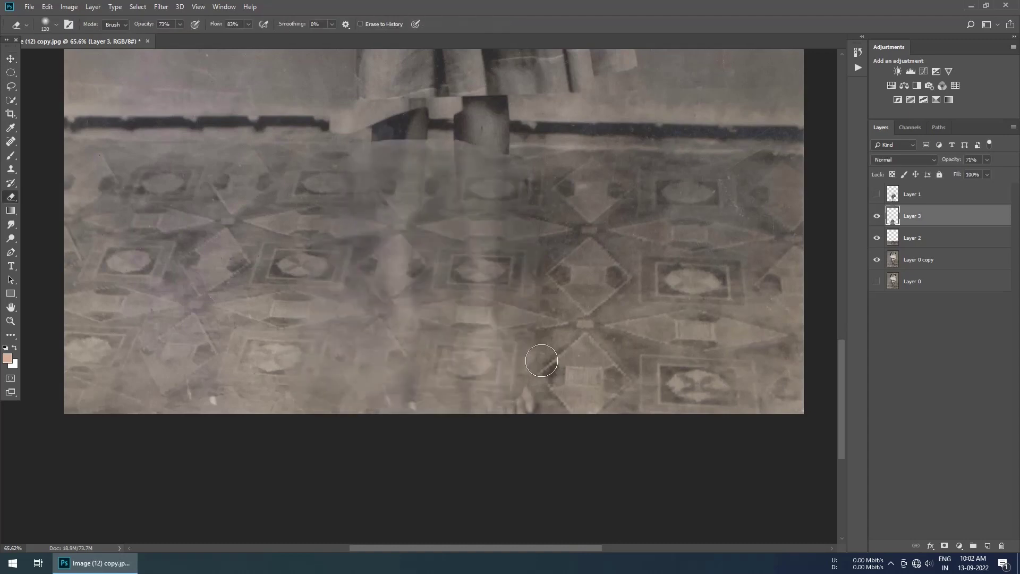
pyautogui.press('s')
pyautogui.scroll(3, 512, 360)
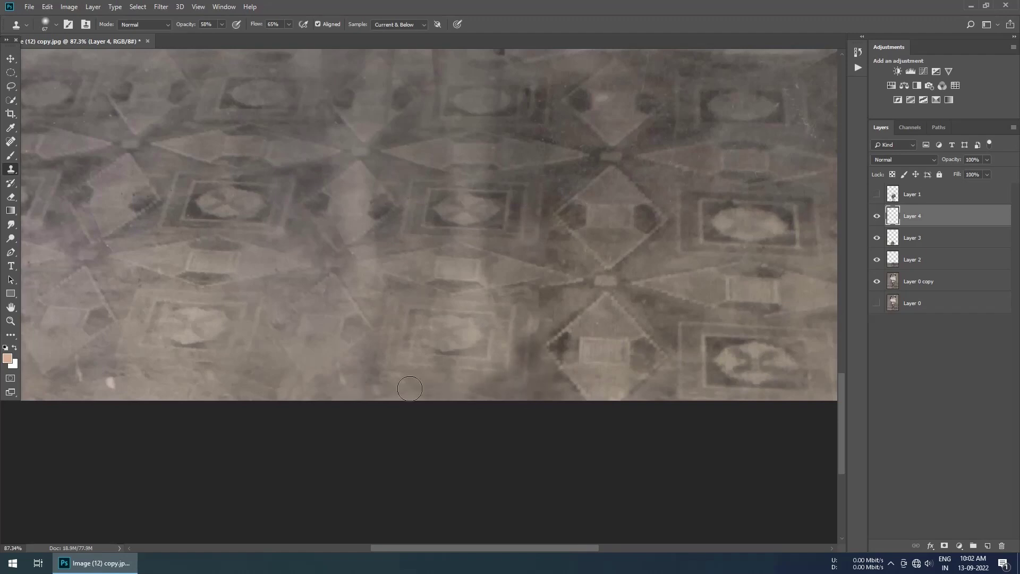
pyautogui.scroll(-3, 318, 266)
pyautogui.moveTo(264, 177); pyautogui.dragTo(320, 143)
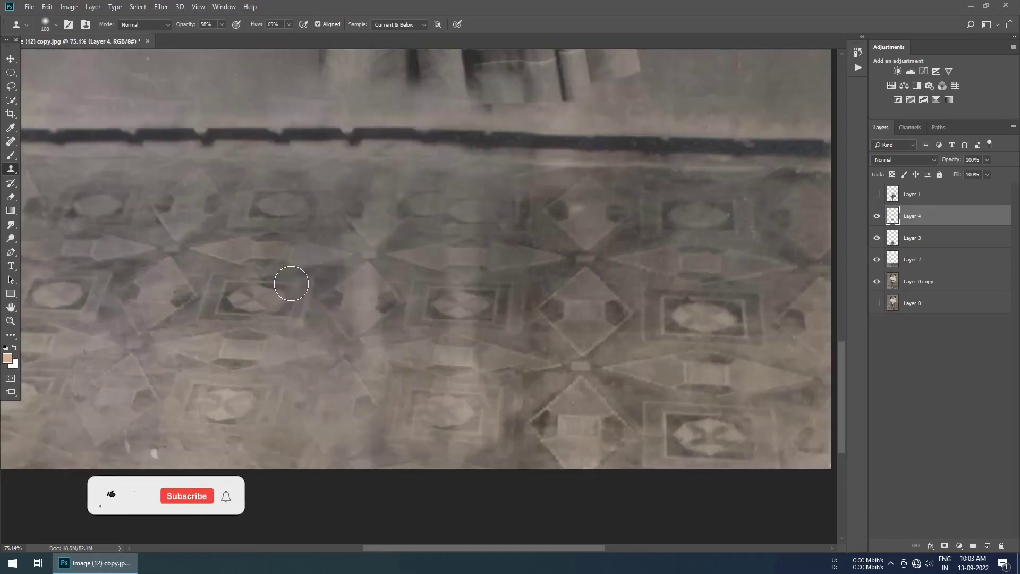
pyautogui.scroll(-2, 331, 327)
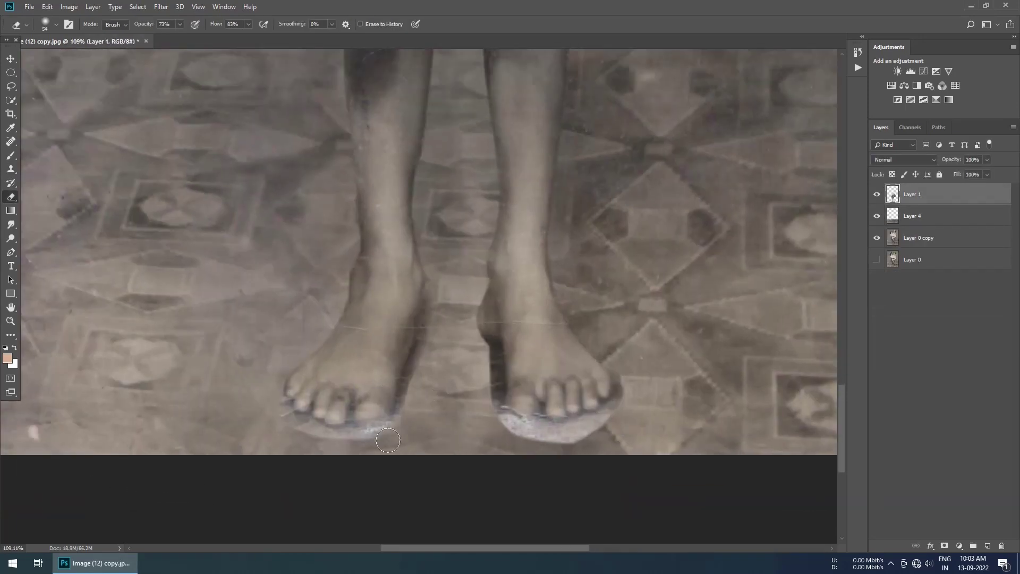
pyautogui.scroll(2, 388, 440)
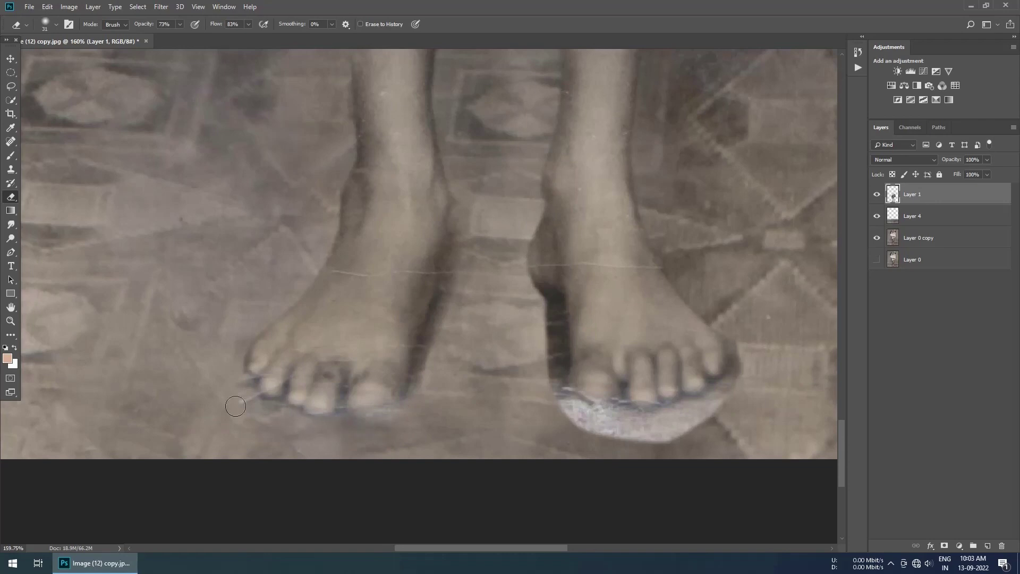
pyautogui.scroll(1, 412, 339)
# - Erase the white patch under the right foot with a slightly larger eraser
pyautogui.press(']')
pyautogui.moveTo(455, 425); pyautogui.dragTo(460, 414)
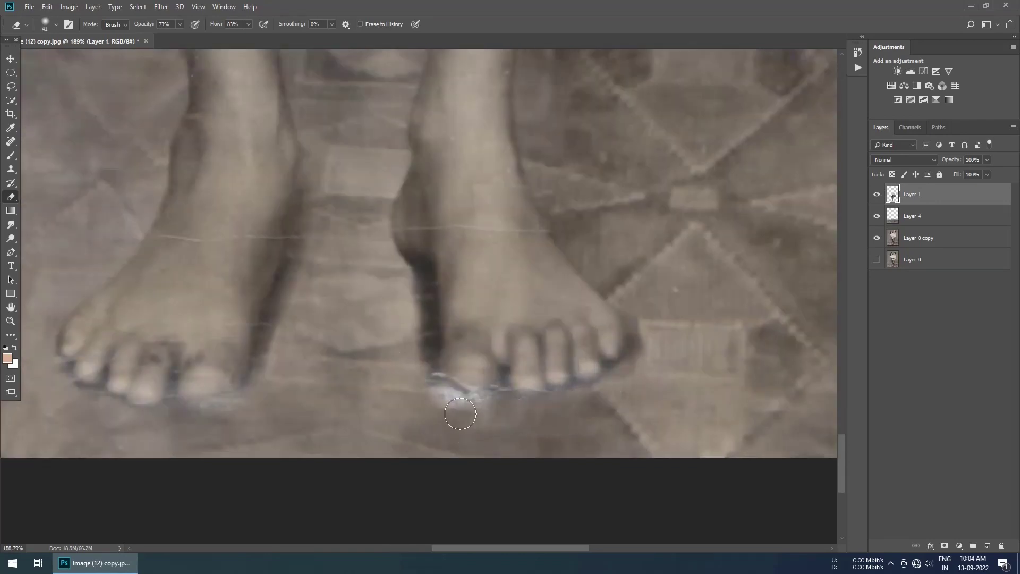
pyautogui.scroll(-6, 497, 291)
pyautogui.scroll(-5, 498, 291)
# - Clone Stamp away the small blemishes on the wall
pyautogui.press('s')
pyautogui.scroll(2, 372, 159)
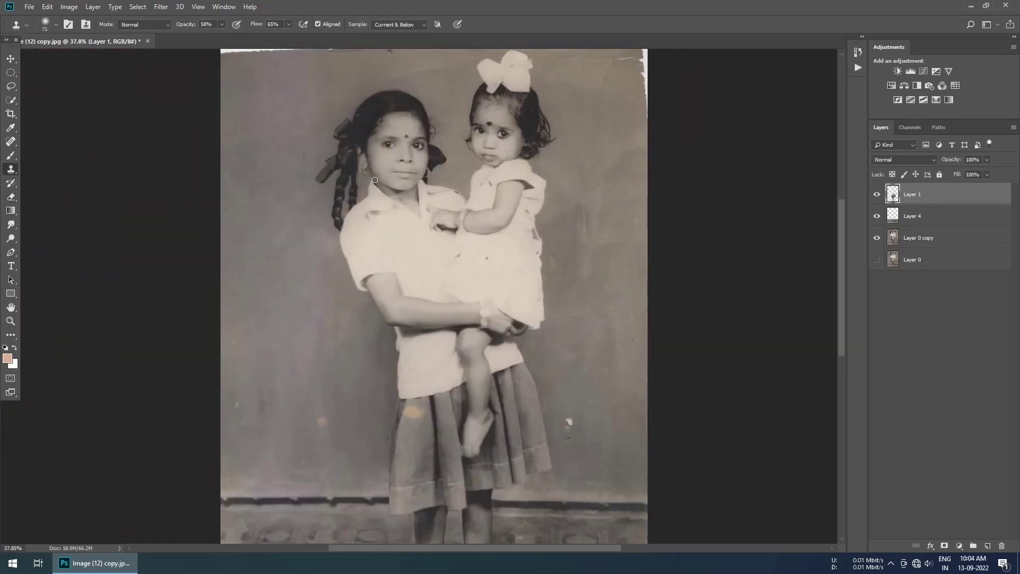
pyautogui.scroll(2, 372, 159)
pyautogui.scroll(-1, 489, 174)
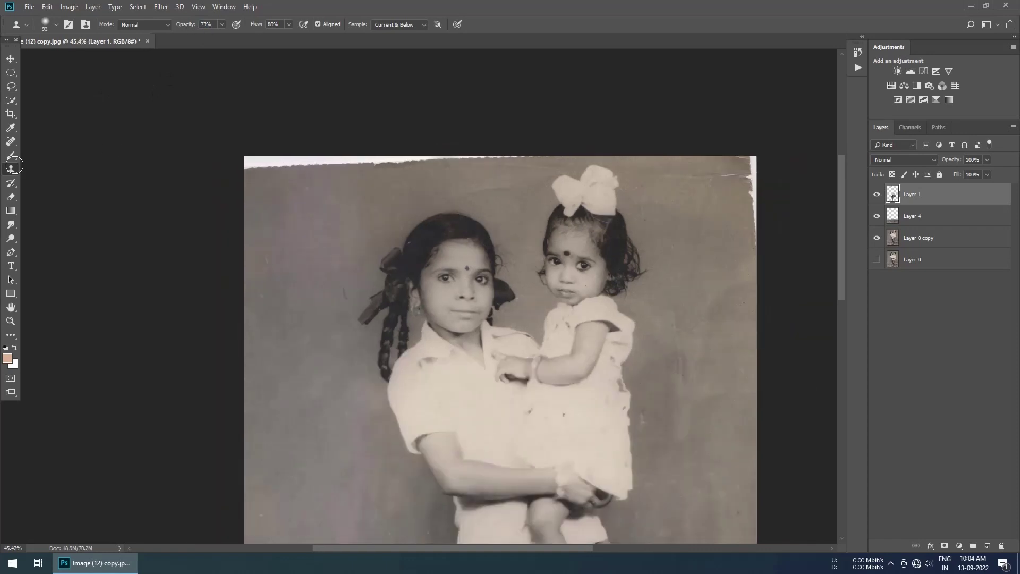
pyautogui.press('e')
pyautogui.click(11, 169)
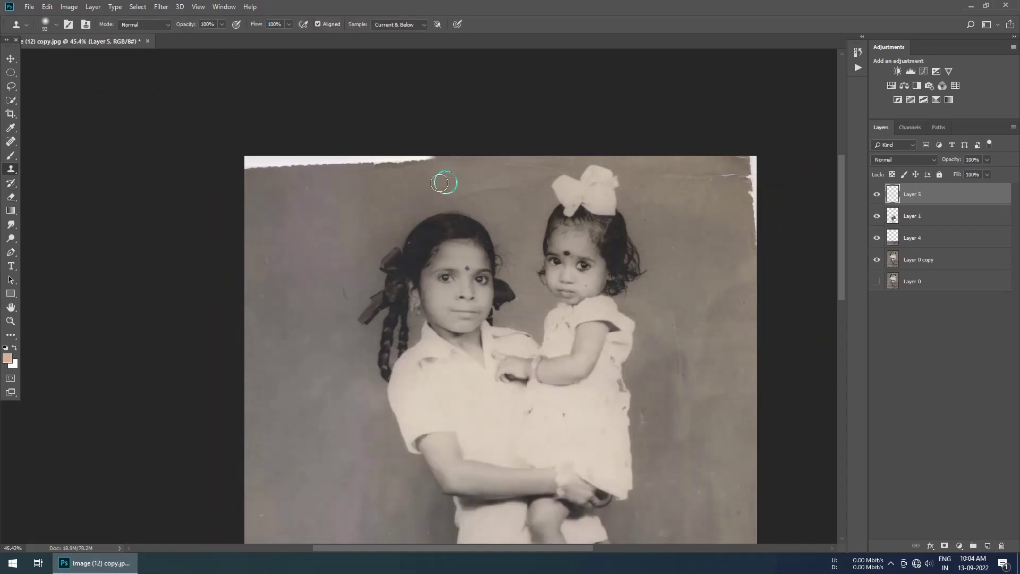
pyautogui.scroll(-1, 285, 205)
pyautogui.scroll(-3, 523, 365)
pyautogui.scroll(1, 524, 364)
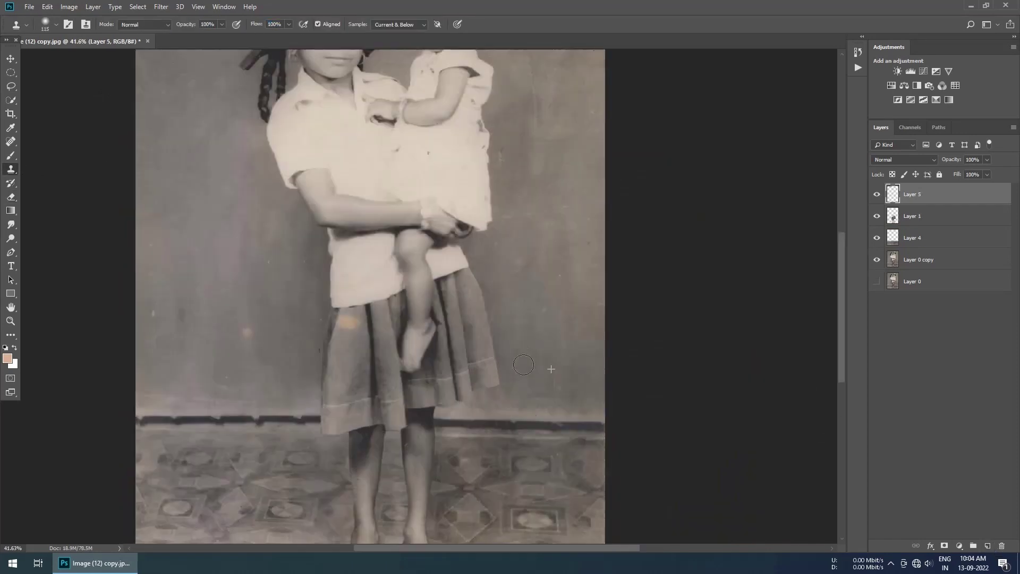
pyautogui.scroll(-1, 583, 342)
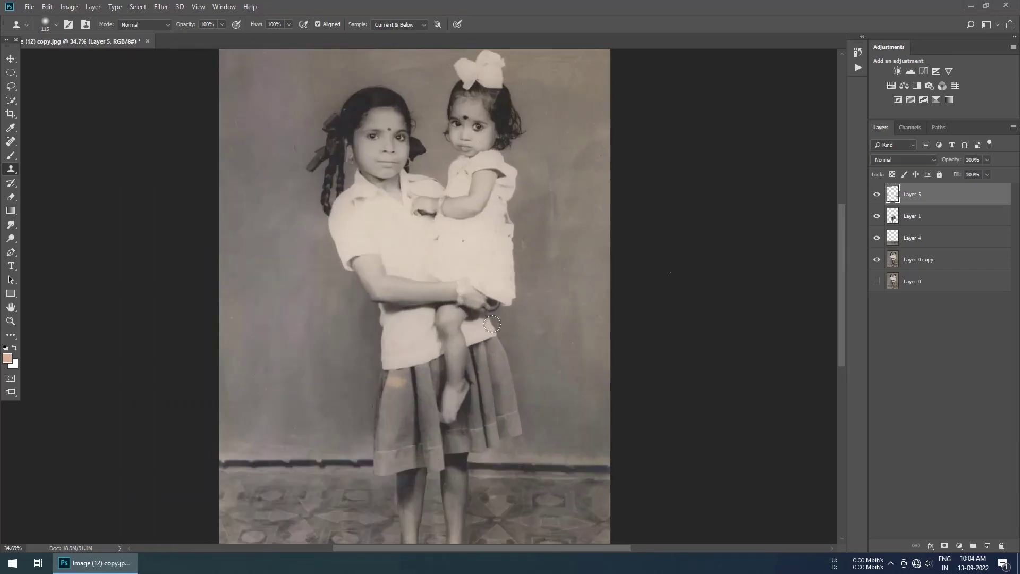
pyautogui.scroll(-2, 479, 239)
pyautogui.scroll(1, 381, 150)
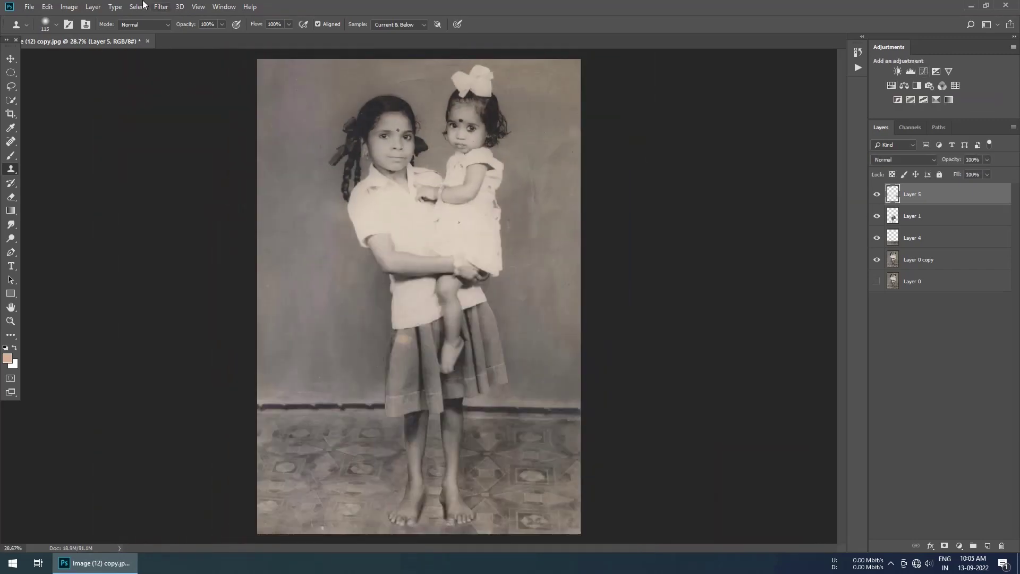
# - Convert the image to Grayscale without merging layers, then back to RGB Color
pyautogui.click(69, 7)
pyautogui.click(192, 28)
pyautogui.click(580, 218)
pyautogui.click(69, 7)
pyautogui.click(193, 59)
# - Stamp all visible layers into Layer 6 and smooth the skin with Imagenomic Portraiture
pyautogui.hotkey('ctrl', '+')
pyautogui.hotkey('ctrl', '+')
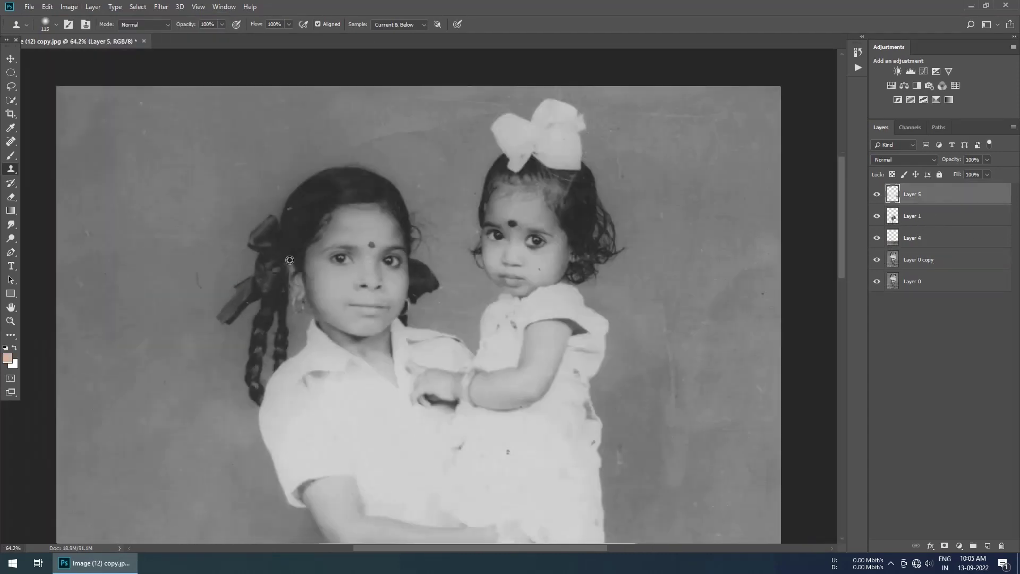
pyautogui.hotkey('ctrl', '0')
pyautogui.hotkey('ctrl', '+')
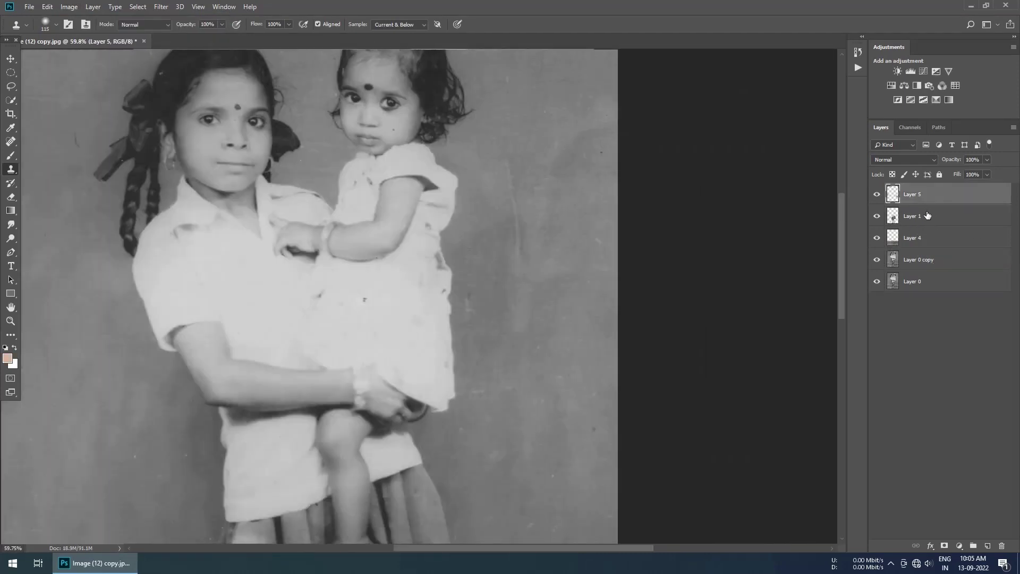
pyautogui.hotkey('ctrl', 'shift', 'alt', 'e')
pyautogui.click(160, 7)
pyautogui.moveTo(180, 7)
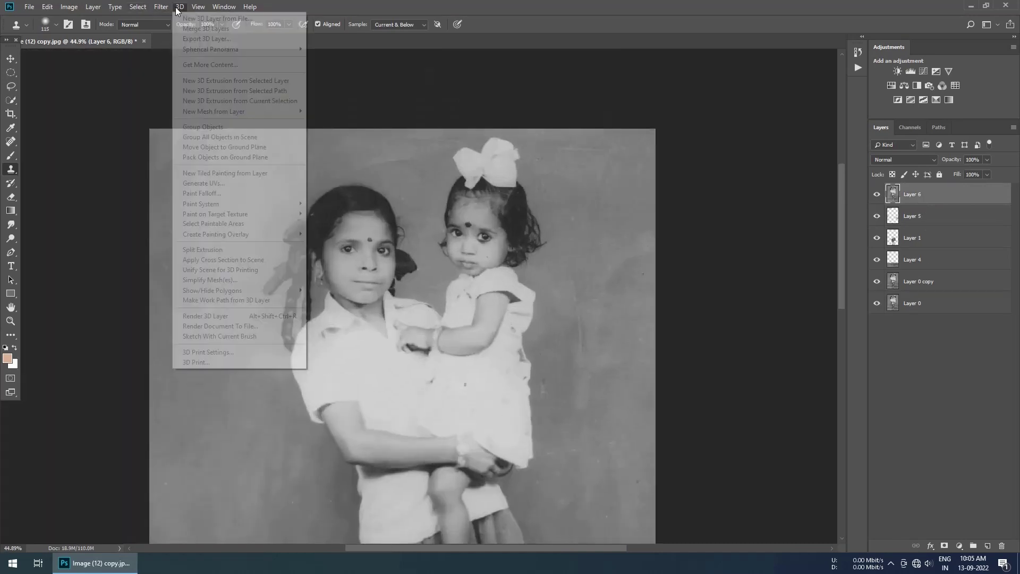
pyautogui.click(313, 275)
pyautogui.press('Return')
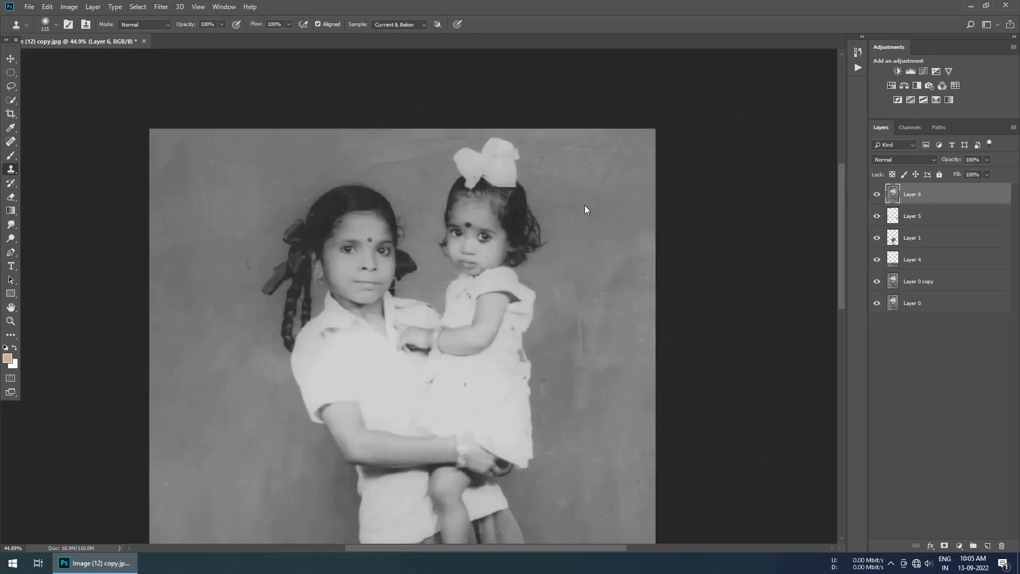
pyautogui.scroll(3, 585, 205)
pyautogui.click(878, 198)
pyautogui.hotkey('ctrl', '0')
# - Spot-heal the dark spot on the shirt and the blemish beside the older girl's hair
pyautogui.press('j')
pyautogui.scroll(2, 339, 326)
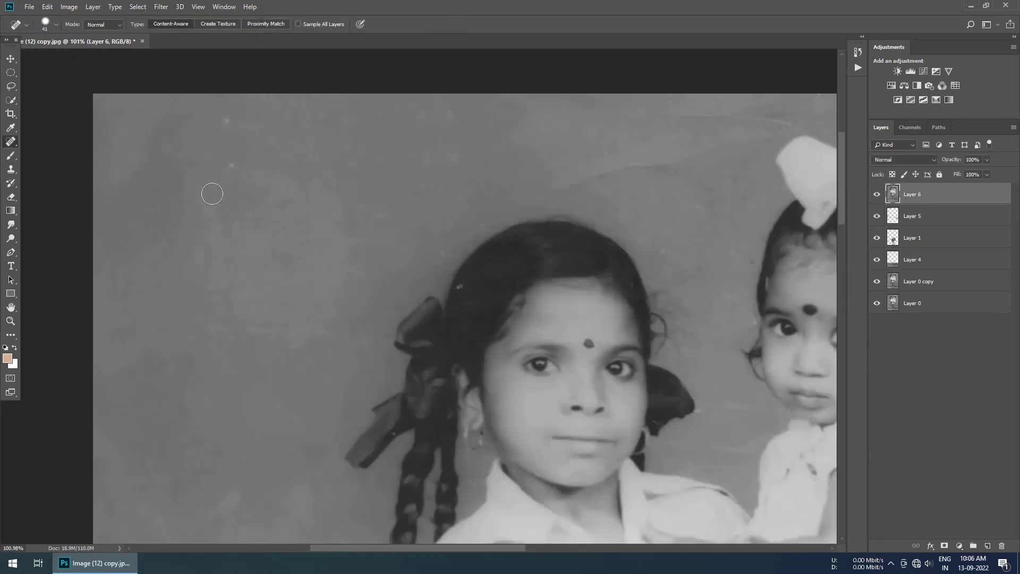
pyautogui.scroll(3, 473, 224)
pyautogui.scroll(2, 446, 221)
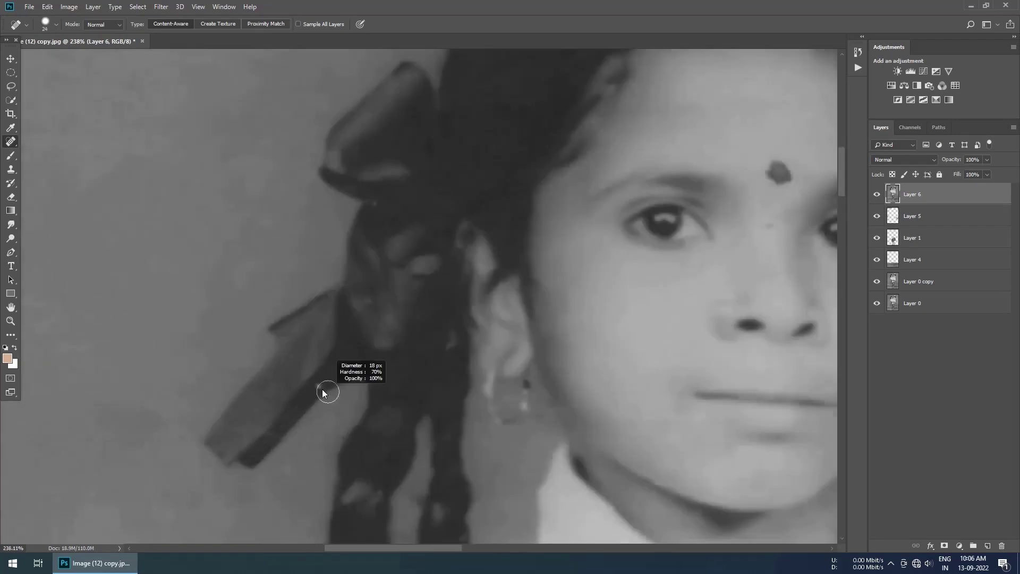
pyautogui.scroll(-3, 326, 389)
pyautogui.scroll(1, 687, 330)
pyautogui.scroll(-1, 687, 331)
pyautogui.scroll(-1, 455, 232)
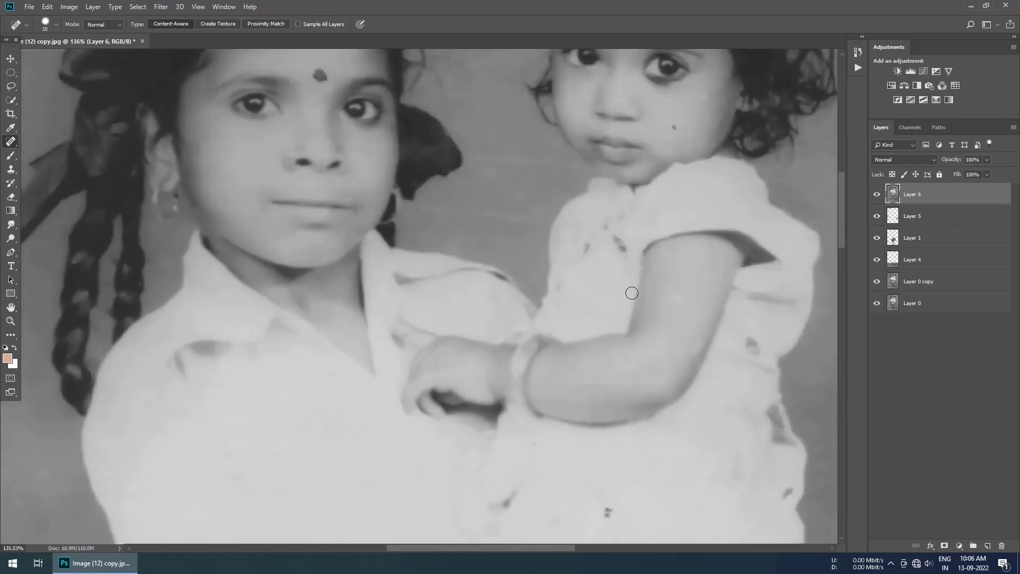
pyautogui.scroll(-3, 633, 291)
pyautogui.hscroll(-3, 444, 383)
pyautogui.click(352, 353)
pyautogui.hscroll(3, 479, 330)
pyautogui.scroll(-2, 649, 337)
pyautogui.scroll(3, 585, 319)
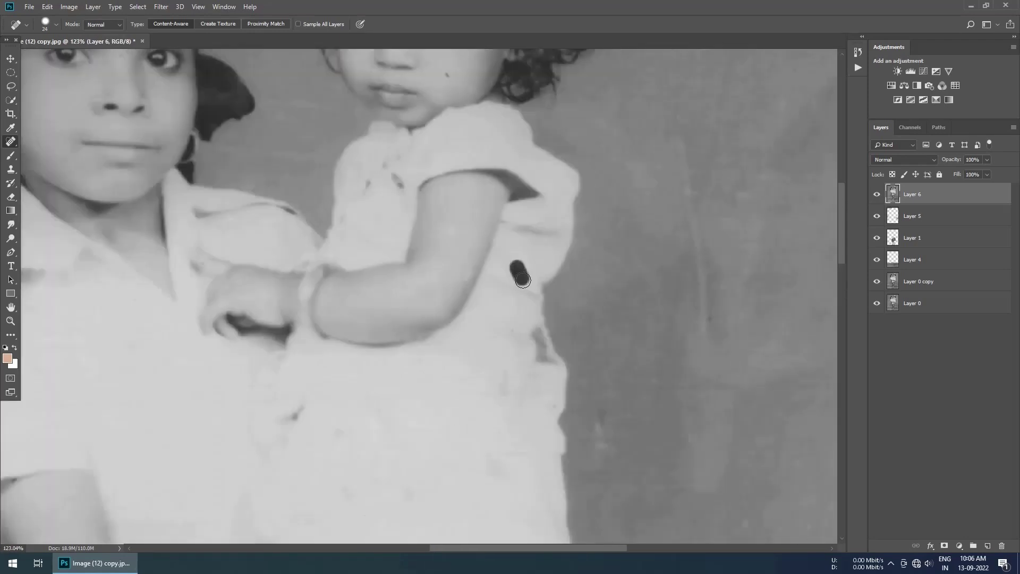
pyautogui.scroll(-2, 519, 300)
pyautogui.scroll(-5, 468, 365)
pyautogui.scroll(5, 590, 412)
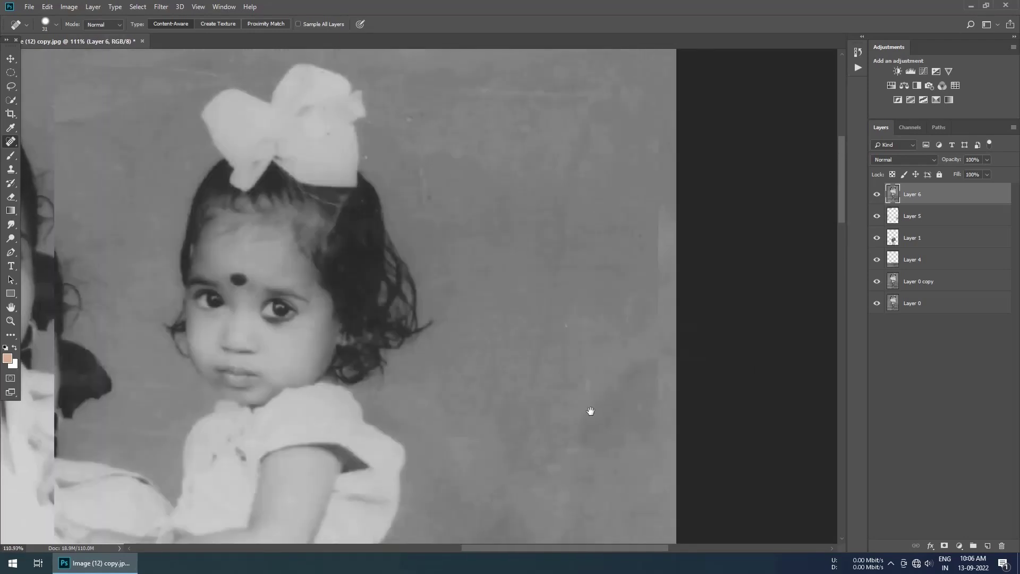
pyautogui.scroll(1, 590, 413)
pyautogui.scroll(2, 451, 166)
pyautogui.scroll(2, 365, 315)
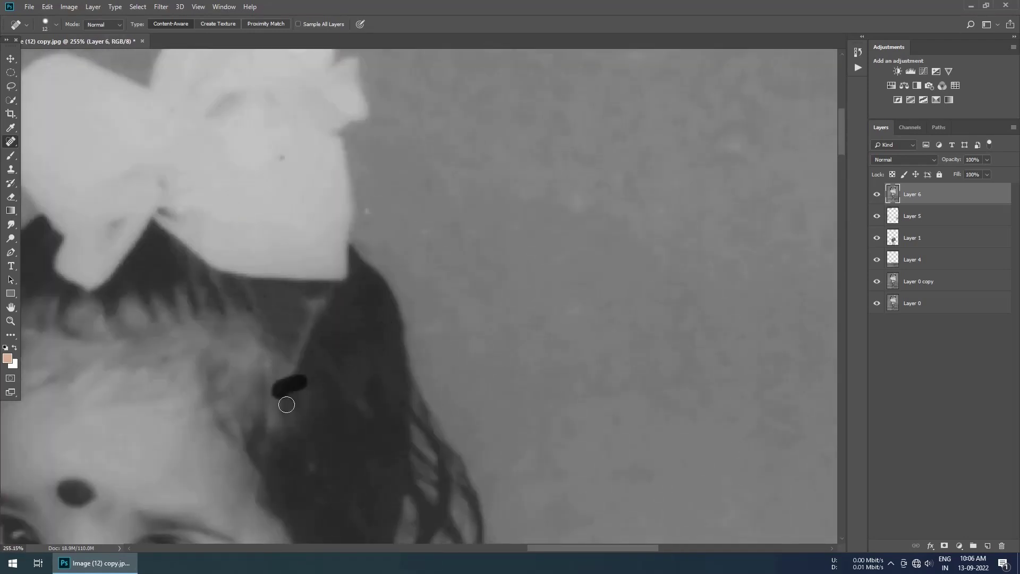
pyautogui.scroll(3, 264, 367)
pyautogui.scroll(4, 432, 264)
pyautogui.hscroll(-5, 457, 336)
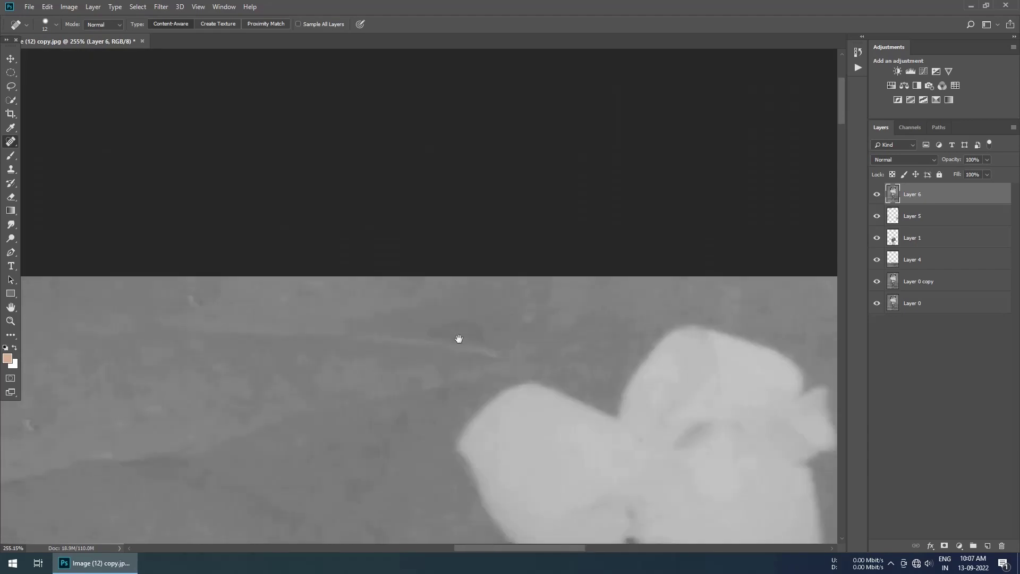
pyautogui.moveTo(208, 326); pyautogui.dragTo(372, 319)
pyautogui.scroll(-5, 392, 274)
pyautogui.scroll(3, 493, 392)
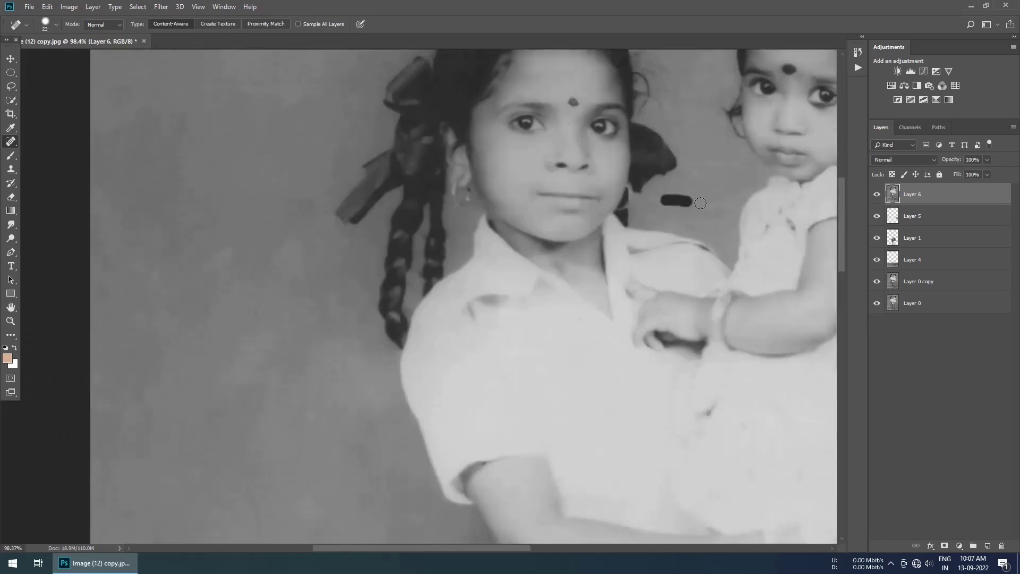
pyautogui.scroll(-3, 493, 391)
pyautogui.hscroll(2, 251, 346)
pyautogui.scroll(-5, 486, 449)
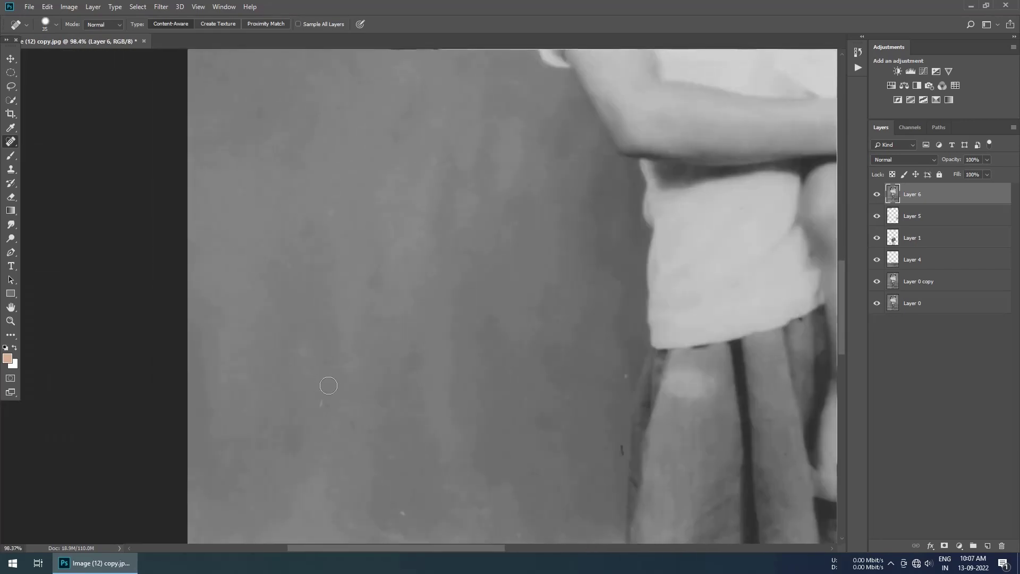
pyautogui.scroll(-5, 326, 387)
pyautogui.scroll(-3, 583, 257)
pyautogui.scroll(3, 517, 471)
# - Spot-heal the remaining specks, including the dark spot on the floor tiles
pyautogui.press('[')
pyautogui.moveTo(484, 277); pyautogui.dragTo(448, 294)
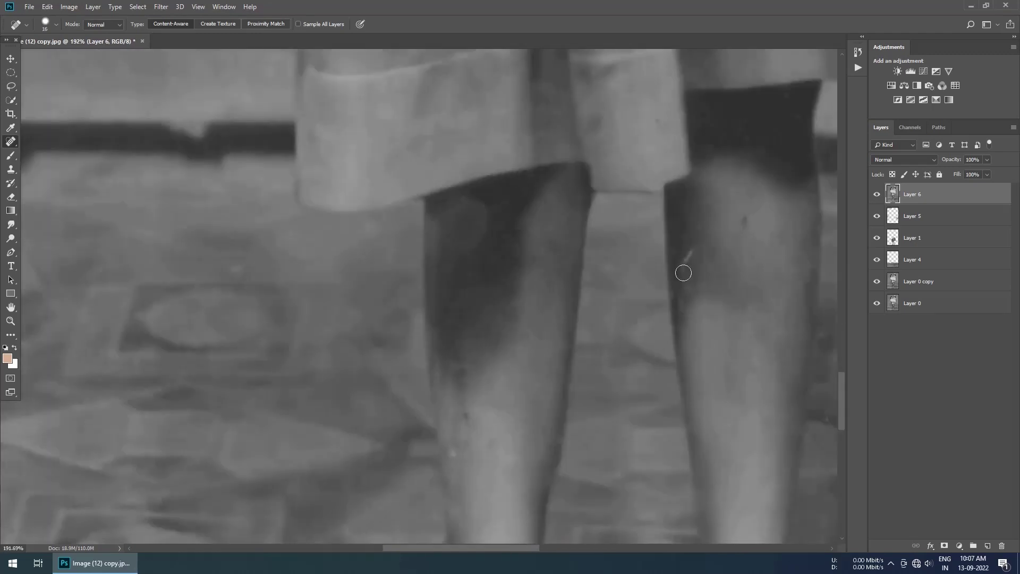
pyautogui.scroll(3, 683, 272)
pyautogui.hscroll(2, 681, 303)
pyautogui.scroll(-5, 563, 164)
pyautogui.scroll(-3, 564, 303)
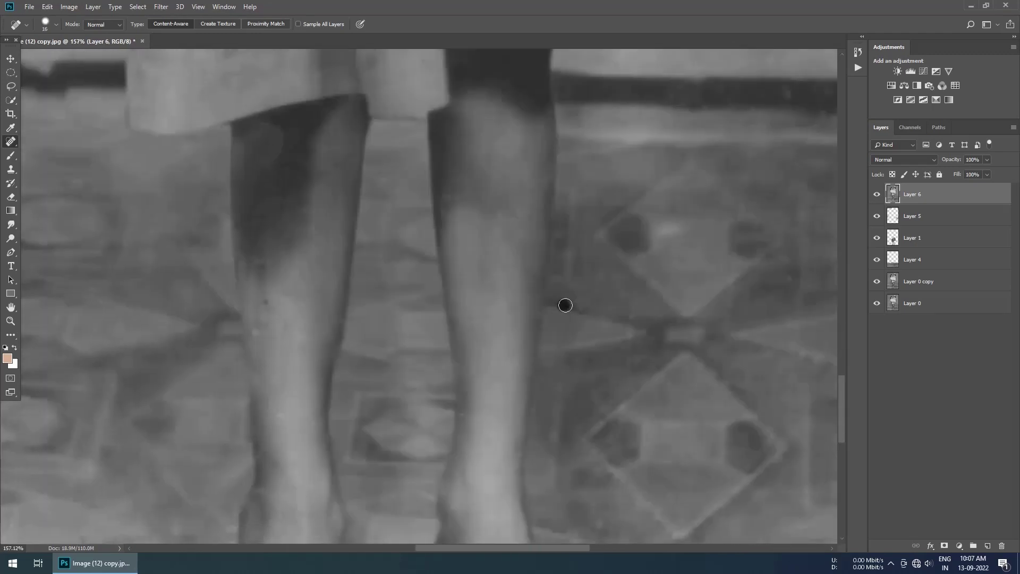
pyautogui.scroll(-3, 565, 303)
pyautogui.scroll(-2, 524, 357)
pyautogui.scroll(-3, 346, 200)
pyautogui.scroll(-3, 490, 346)
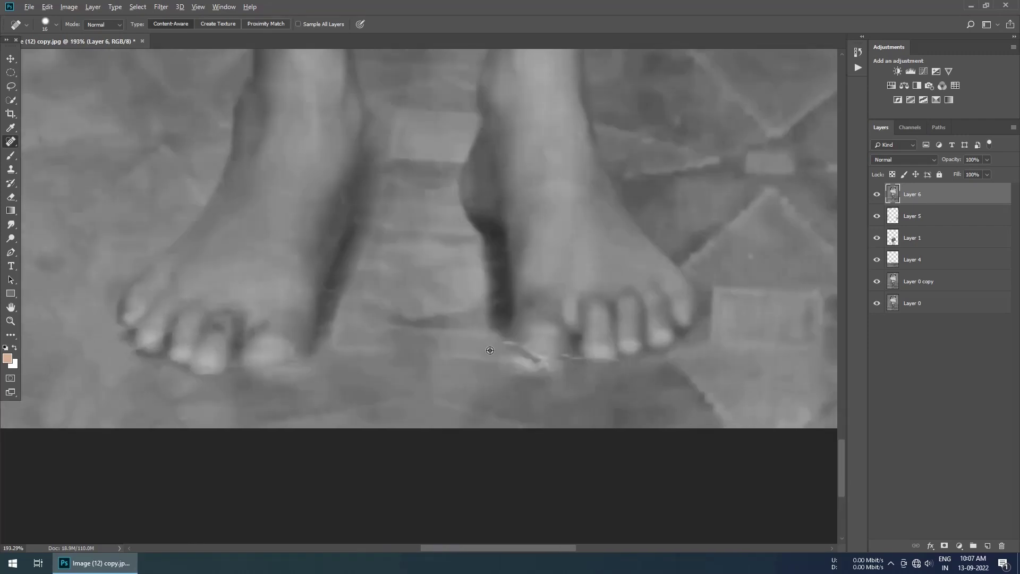
pyautogui.hscroll(-3, 335, 353)
pyautogui.press(']')
pyautogui.scroll(1, 411, 294)
pyautogui.scroll(3, 411, 295)
pyautogui.scroll(3, 533, 330)
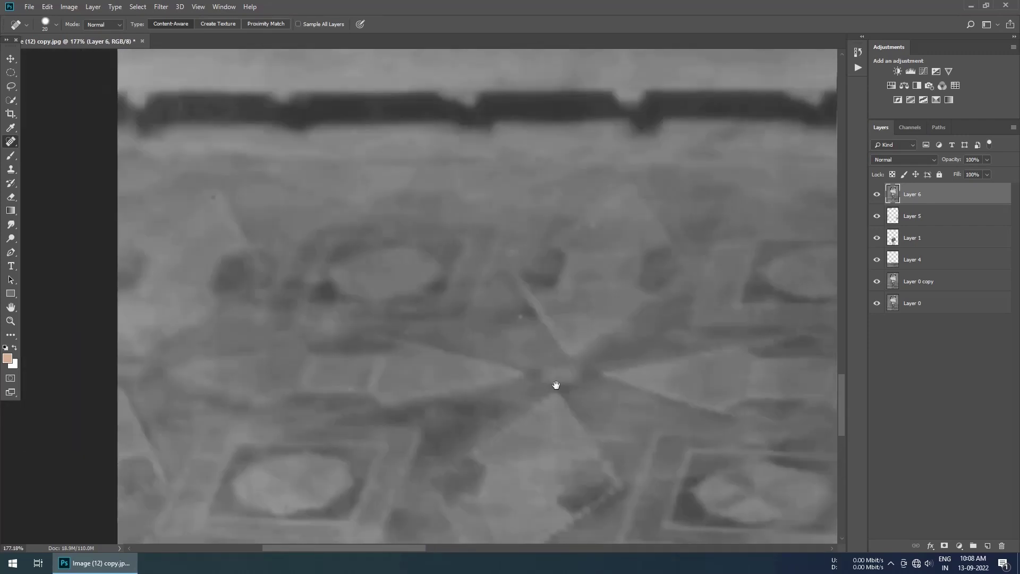
pyautogui.scroll(-2, 556, 388)
pyautogui.scroll(-2, 338, 384)
pyautogui.scroll(3, 339, 385)
pyautogui.scroll(1, 565, 213)
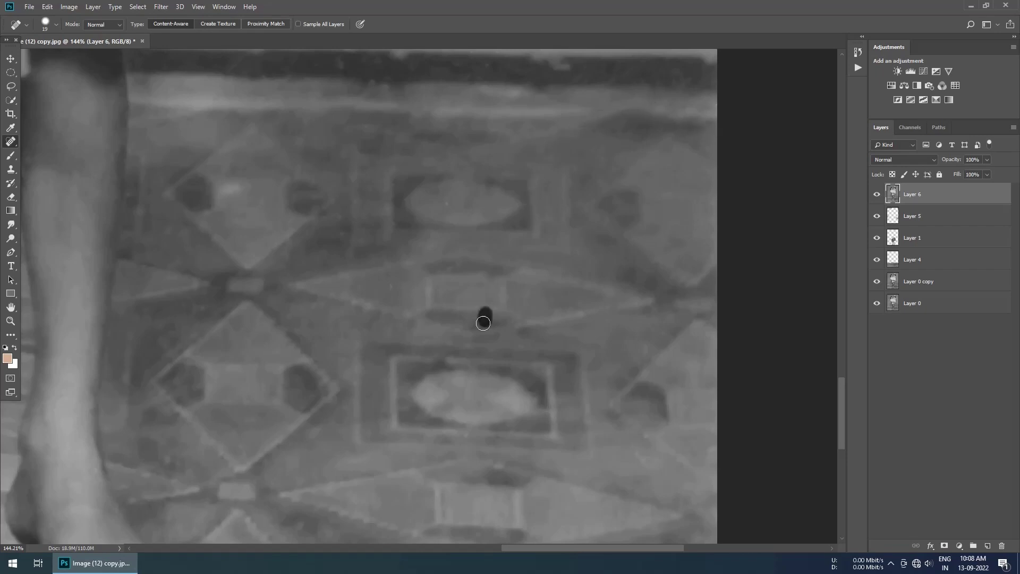
pyautogui.click(483, 319)
pyautogui.scroll(-5, 483, 323)
pyautogui.scroll(3, 372, 266)
pyautogui.scroll(3, 641, 330)
pyautogui.press(']')
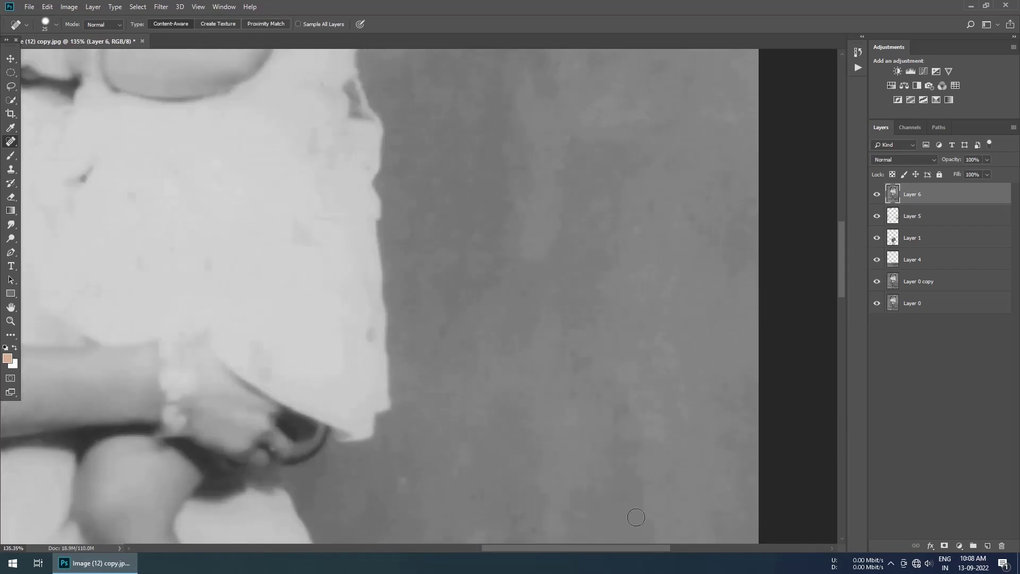
# - Add a new empty Layer 7 on top for clone-stamp retouching
pyautogui.hotkey('ctrl', '0')
pyautogui.hotkey('ctrl', '+')
pyautogui.hotkey('ctrl', 'shift', 'alt', 'n')
pyautogui.press('s')
pyautogui.scroll(2, 526, 351)
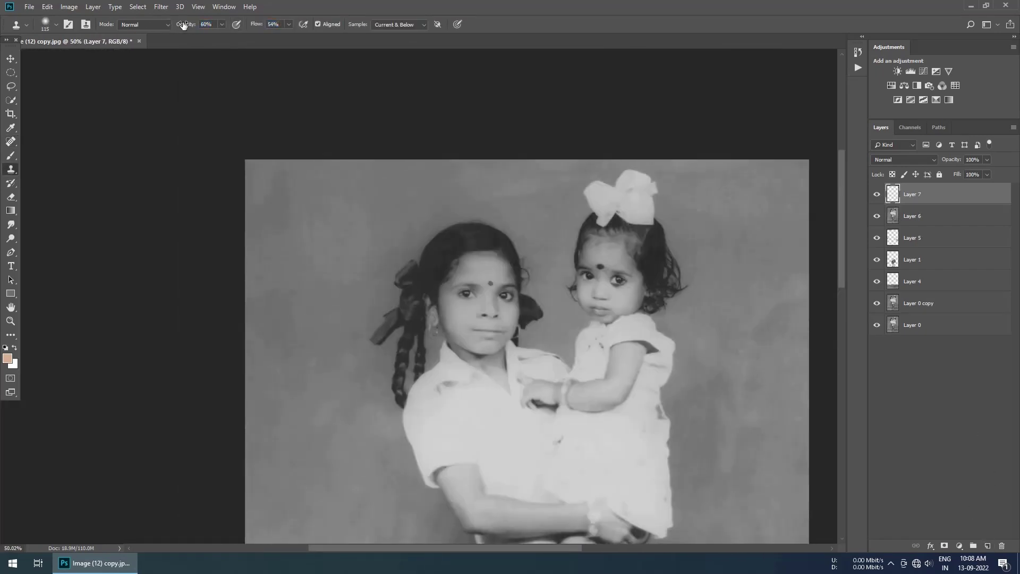
# - Shrink the clone brush and clone over the blotchy patches on the skirt
pyautogui.scroll(1, 549, 217)
pyautogui.press('[')
pyautogui.press('[')
pyautogui.press('[')
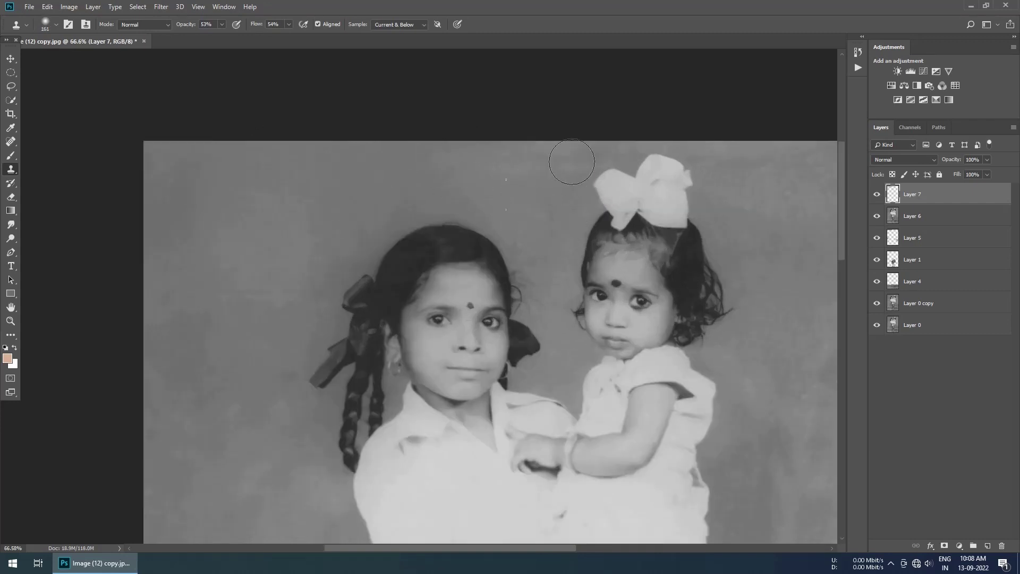
pyautogui.moveTo(262, 266); pyautogui.dragTo(365, 212)
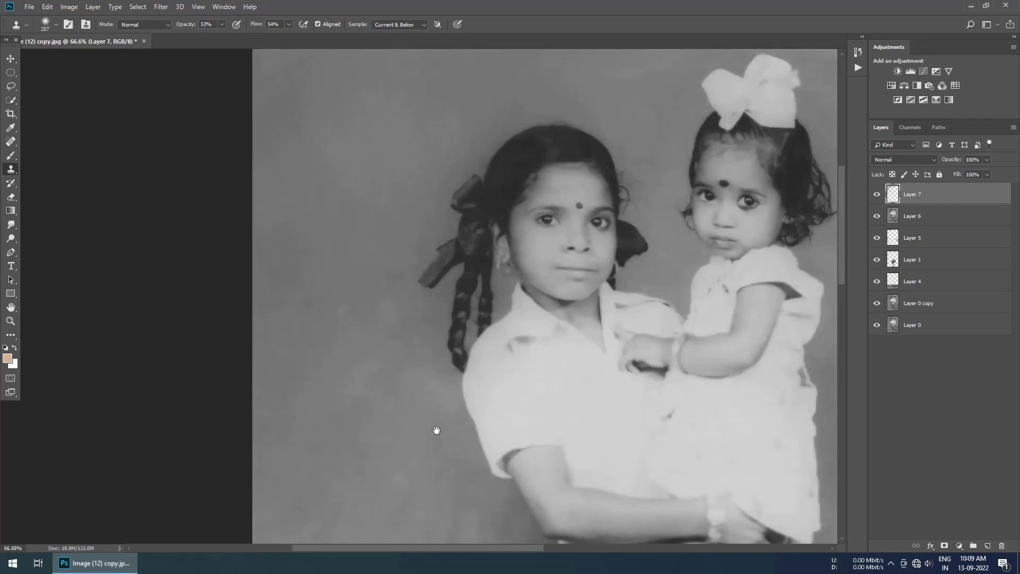
pyautogui.moveTo(387, 296); pyautogui.dragTo(345, 425)
pyautogui.scroll(-5, 328, 365)
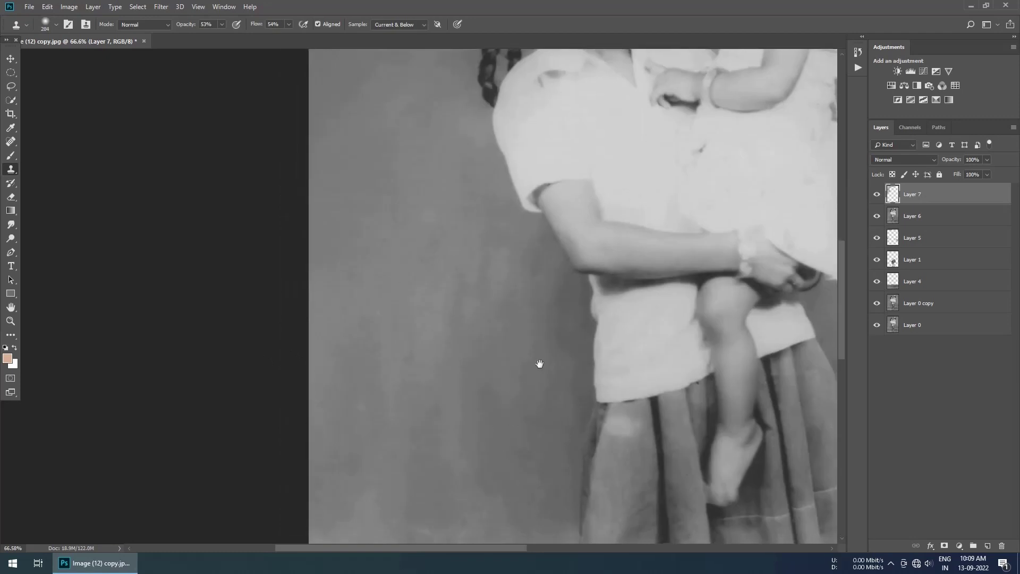
pyautogui.press('[')
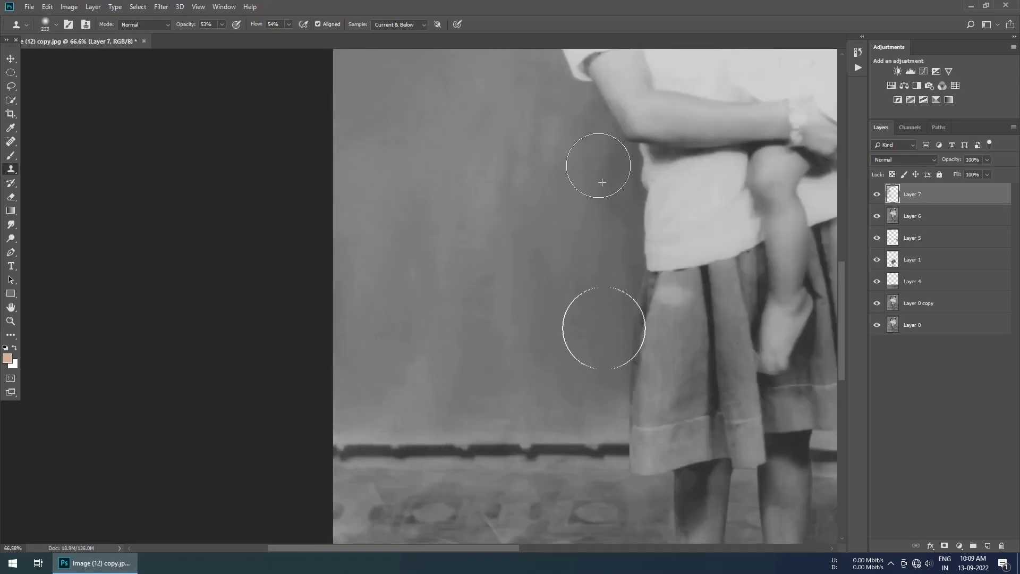
pyautogui.scroll(2, 599, 337)
pyautogui.press('[')
pyautogui.press('[')
pyautogui.press('[')
pyautogui.scroll(3, 529, 442)
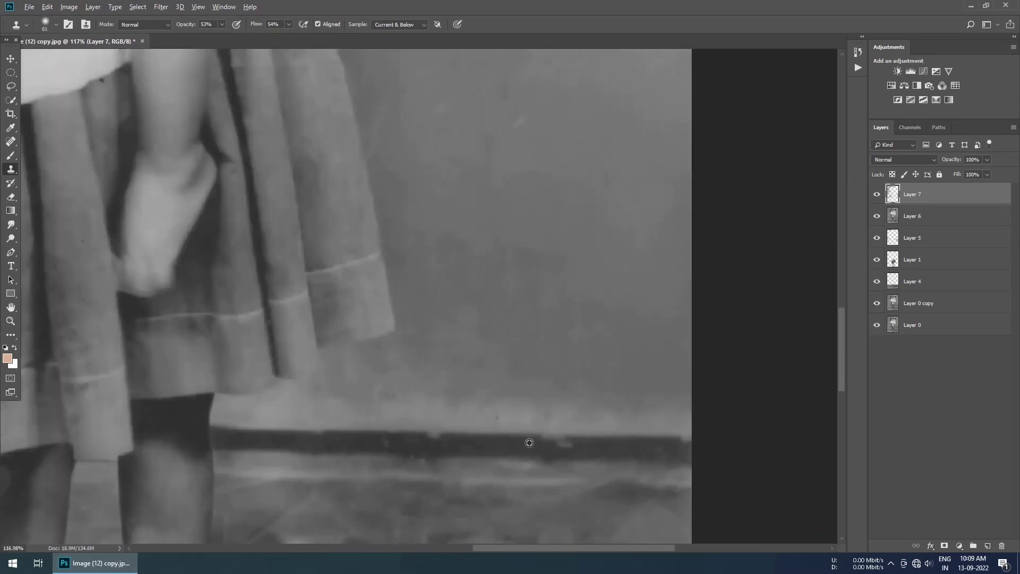
pyautogui.scroll(-2, 532, 398)
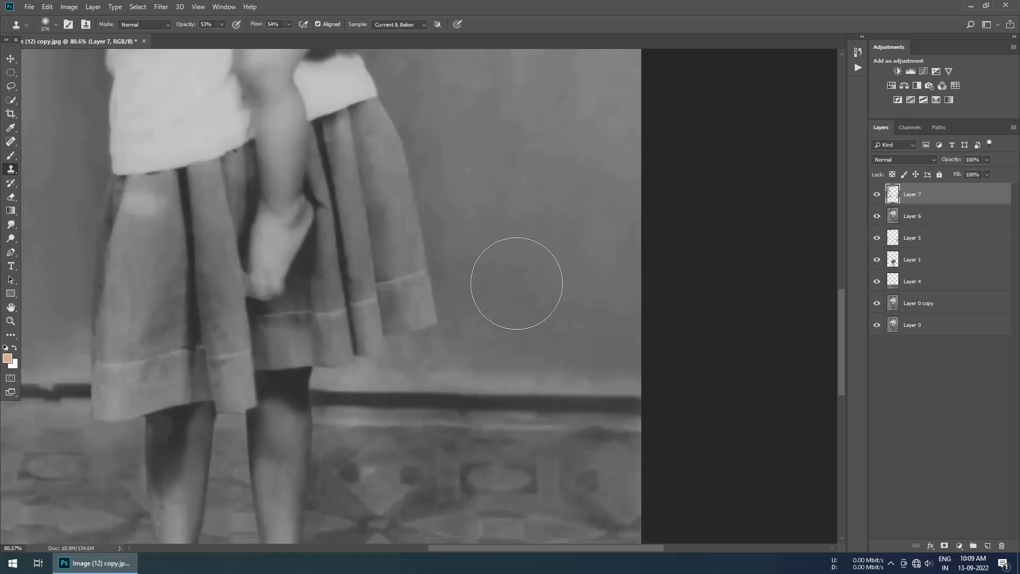
pyautogui.scroll(2, 393, 367)
pyautogui.hscroll(1, 388, 319)
pyautogui.press(']')
pyautogui.scroll(-2, 479, 233)
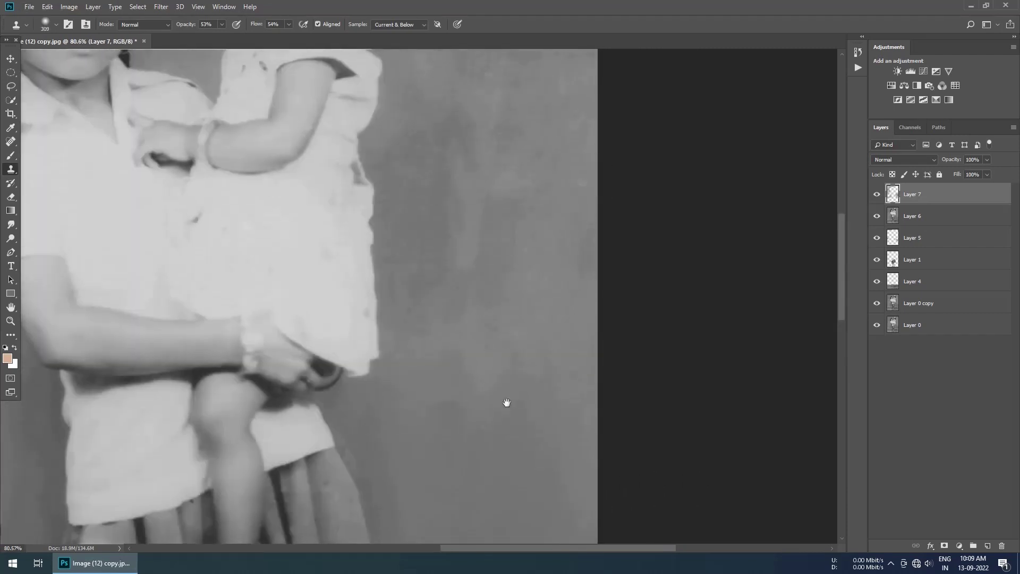
pyautogui.scroll(2, 506, 372)
pyautogui.scroll(2, 531, 319)
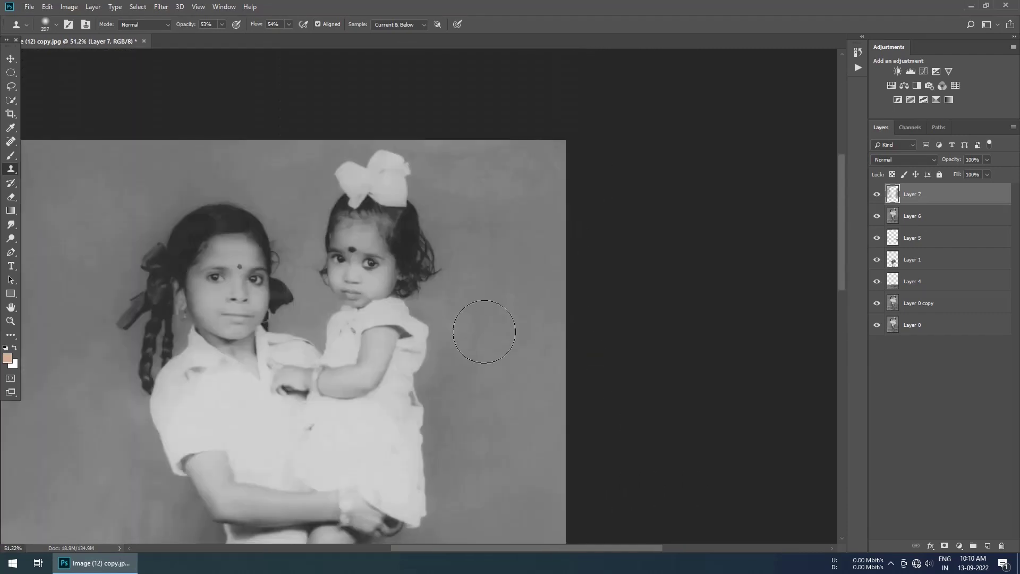
pyautogui.scroll(2, 476, 260)
pyautogui.scroll(3, 510, 260)
pyautogui.scroll(2, 493, 242)
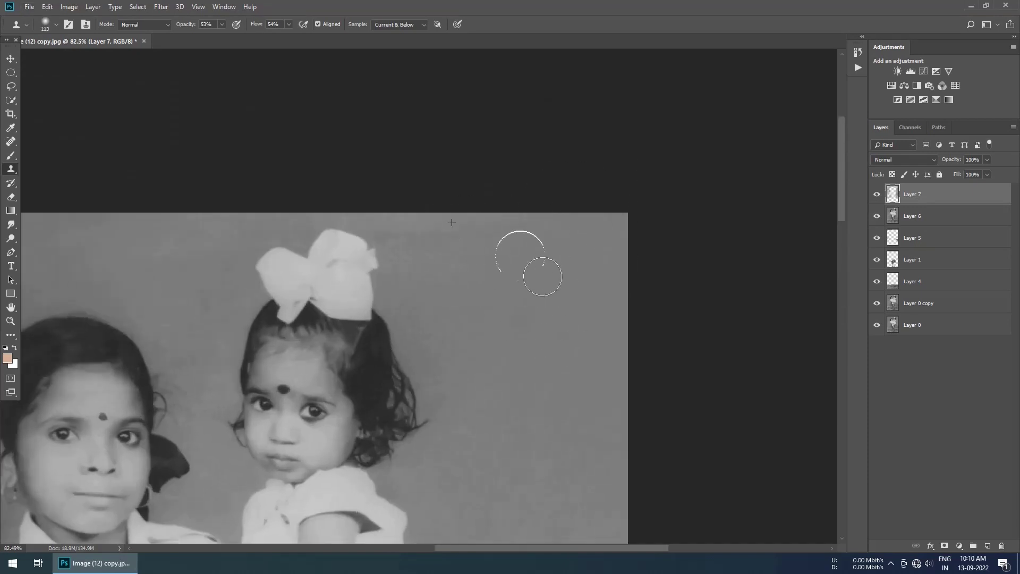
# - Clone over the blotches on the standing girl's legs
pyautogui.moveTo(199, 293); pyautogui.dragTo(437, 308)
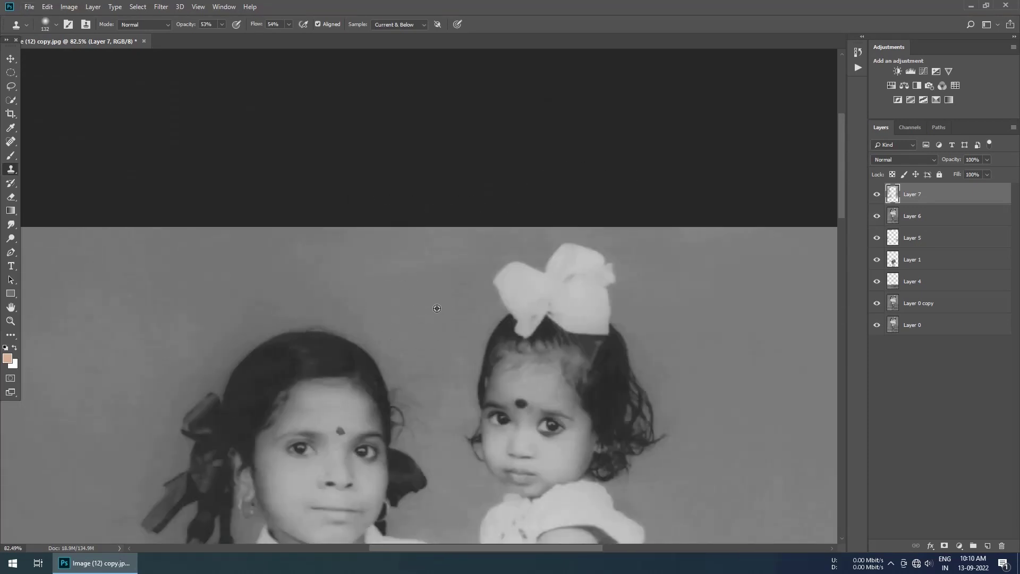
pyautogui.scroll(2, 432, 456)
pyautogui.scroll(1, 519, 416)
pyautogui.scroll(2, 611, 367)
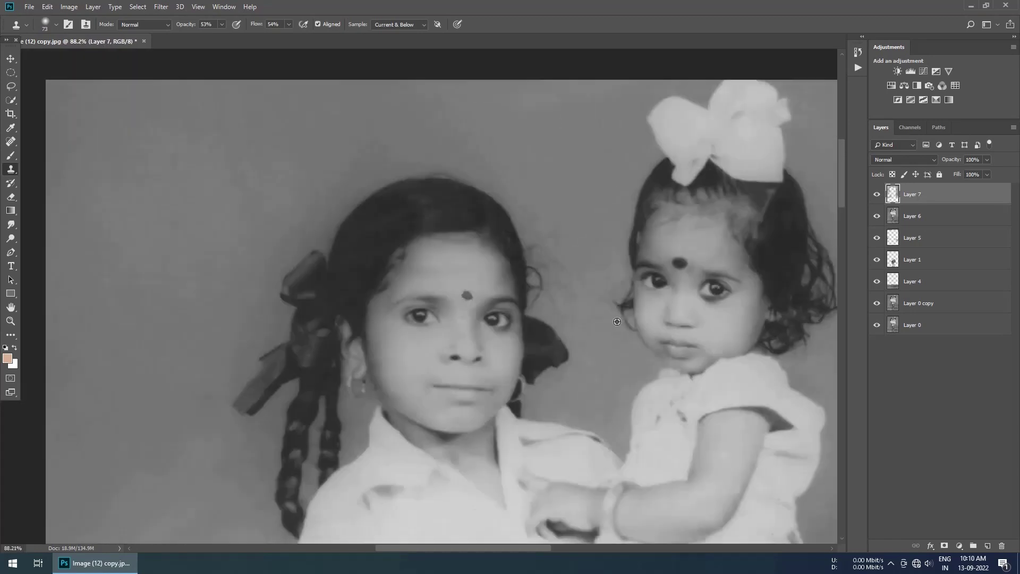
pyautogui.scroll(1, 727, 306)
pyautogui.scroll(1, 727, 307)
pyautogui.scroll(1, 721, 239)
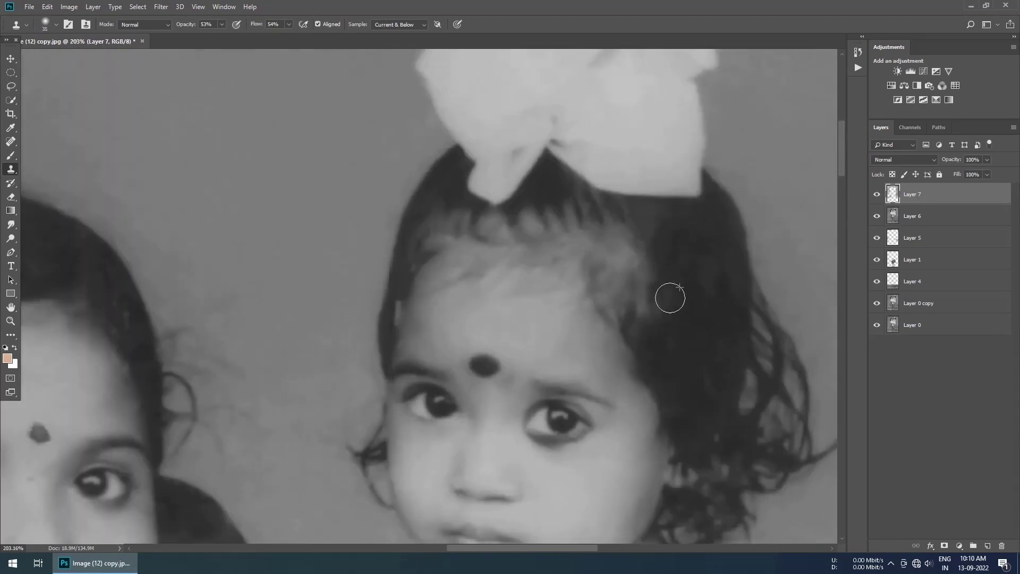
pyautogui.scroll(-3, 670, 298)
pyautogui.scroll(2, 506, 372)
pyautogui.hscroll(-3, 448, 312)
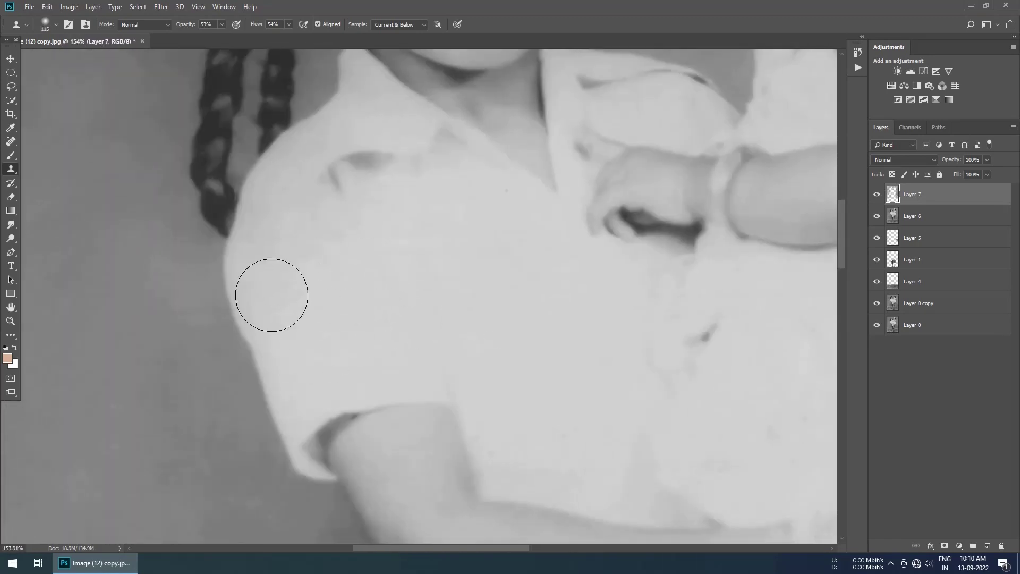
pyautogui.scroll(-1, 498, 295)
pyautogui.hscroll(2, 498, 295)
pyautogui.scroll(-2, 611, 292)
pyautogui.scroll(-3, 611, 364)
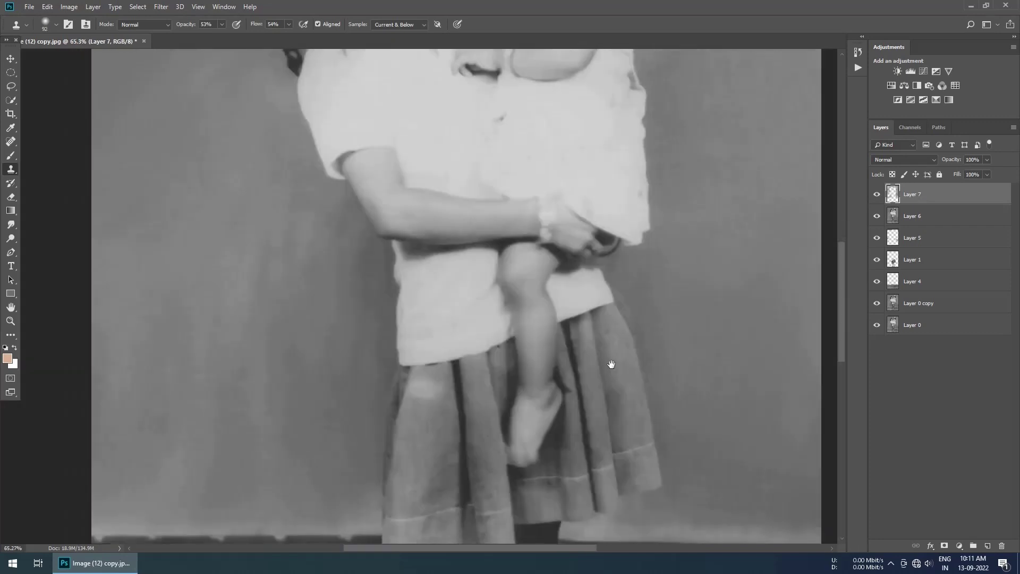
pyautogui.scroll(2, 440, 205)
pyautogui.scroll(1, 610, 300)
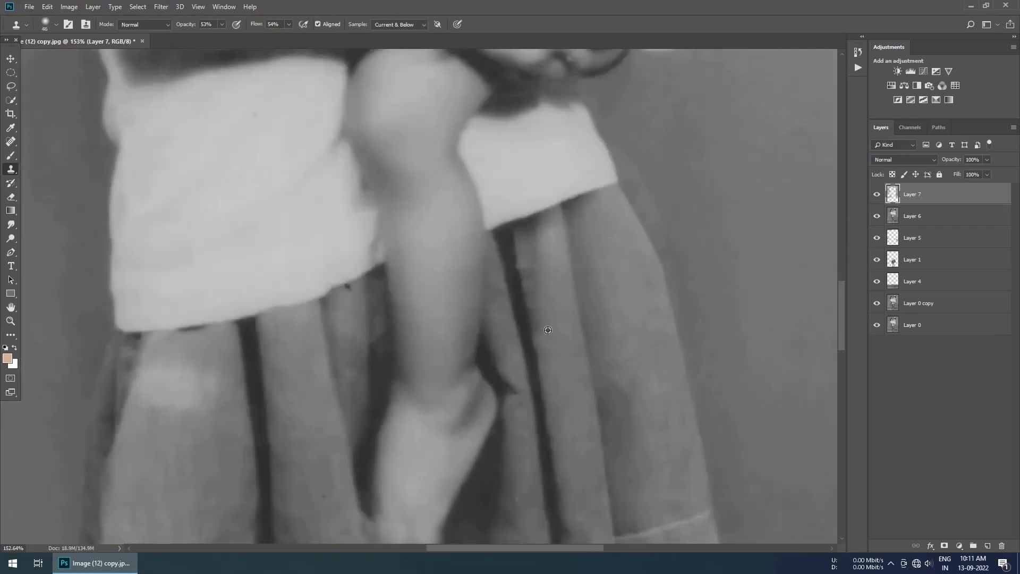
pyautogui.scroll(-3, 498, 304)
pyautogui.scroll(-3, 392, 310)
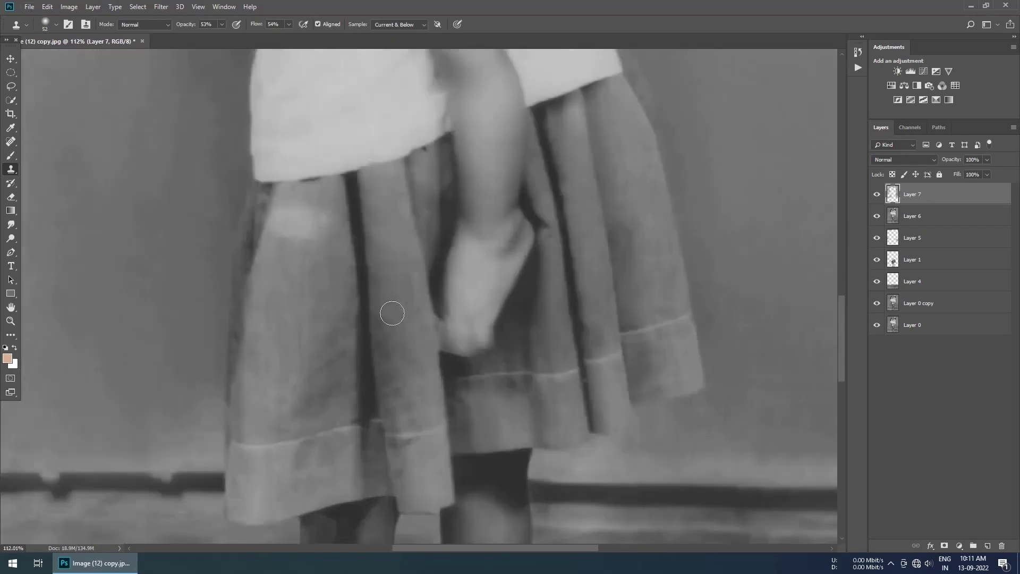
pyautogui.scroll(3, 358, 200)
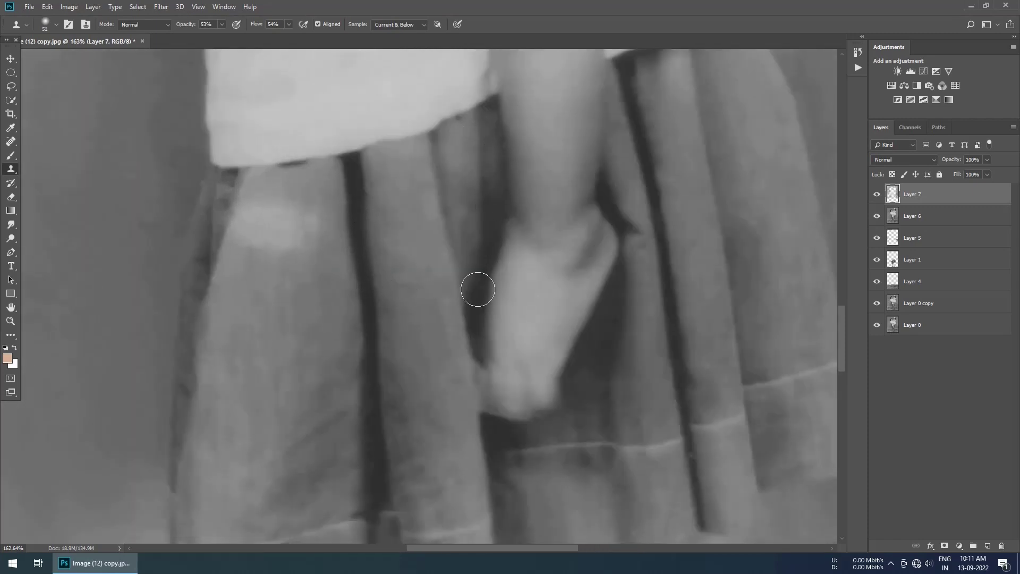
pyautogui.scroll(-3, 478, 290)
pyautogui.scroll(-4, 602, 246)
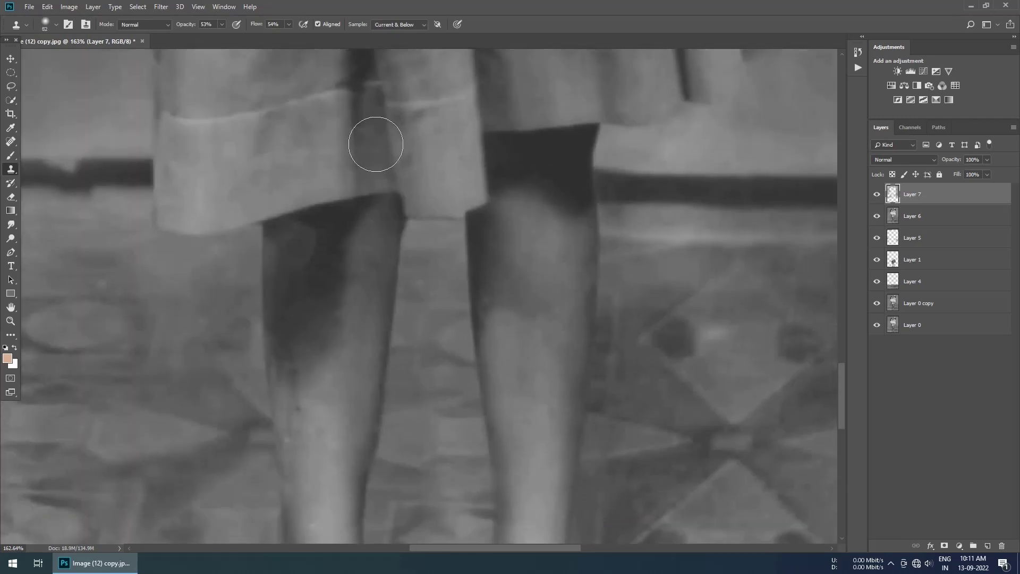
pyautogui.scroll(-2, 311, 299)
pyautogui.hscroll(-3, 407, 166)
pyautogui.scroll(-1, 370, 168)
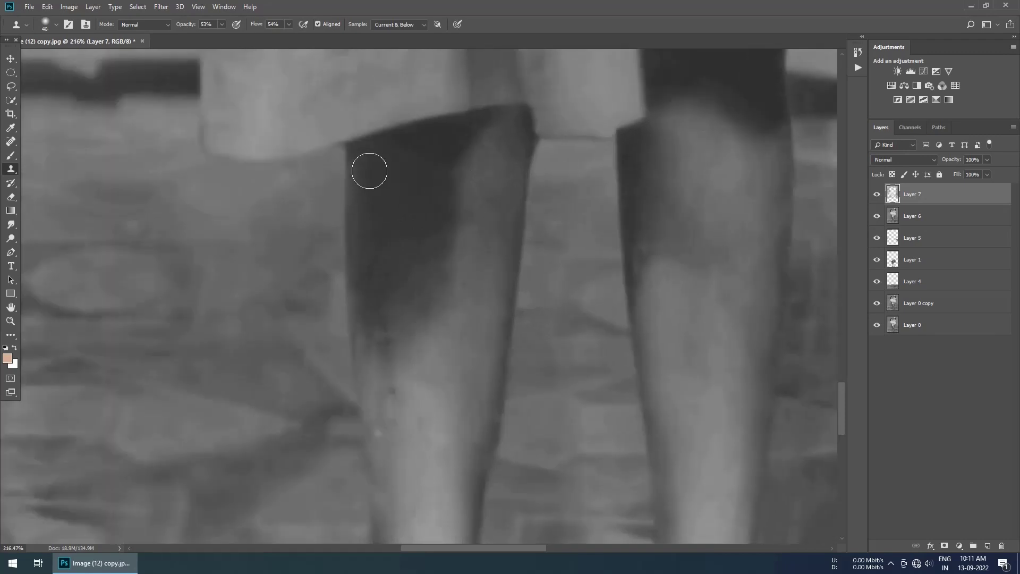
pyautogui.scroll(3, 438, 338)
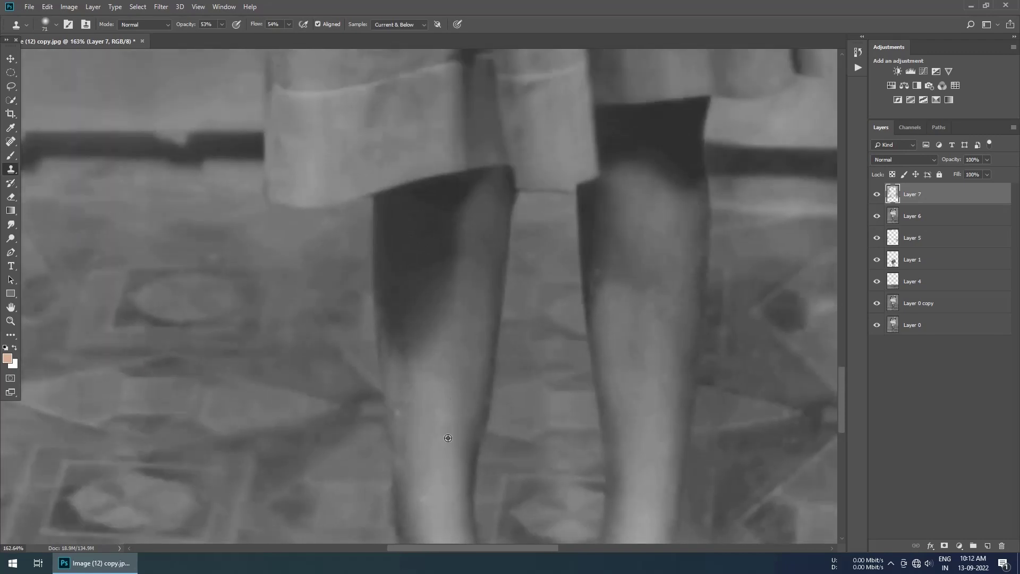
pyautogui.scroll(-3, 447, 438)
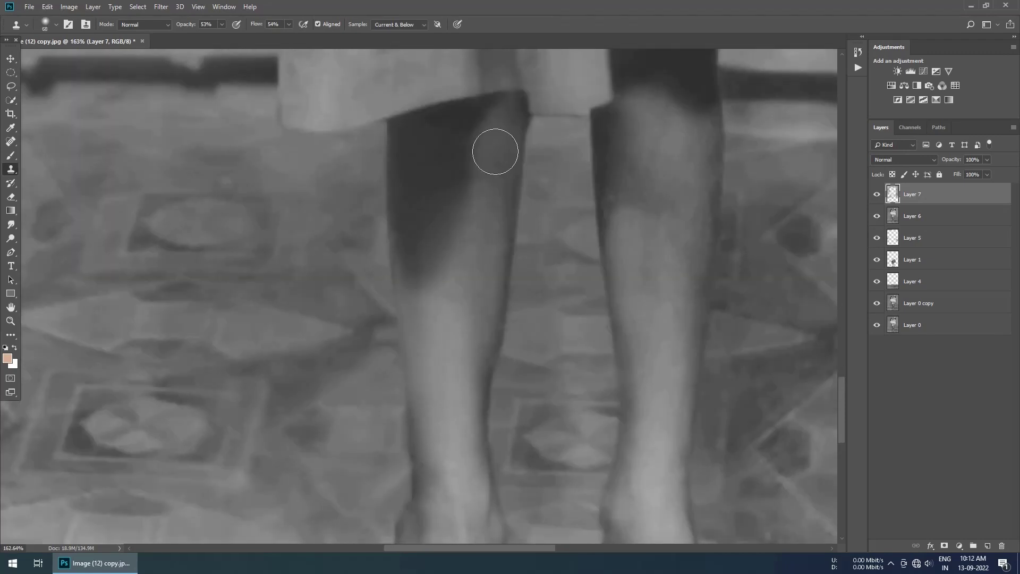
# - Clone Stamp over the light edge beside the toe to smooth it
pyautogui.scroll(-5, 496, 151)
pyautogui.scroll(5, 402, 244)
pyautogui.scroll(-3, 452, 266)
pyautogui.scroll(2, 497, 396)
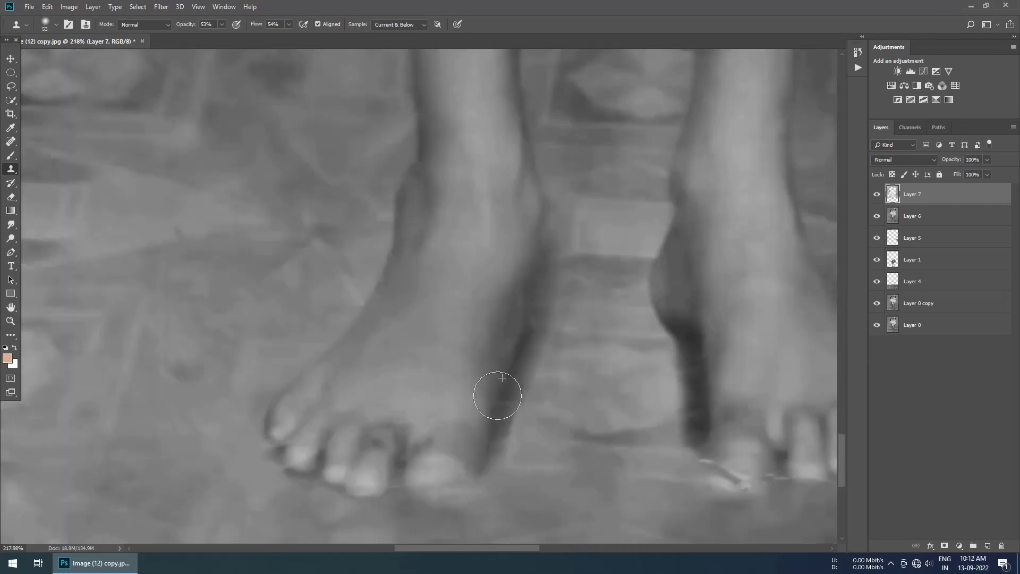
pyautogui.scroll(2, 487, 388)
pyautogui.scroll(2, 504, 434)
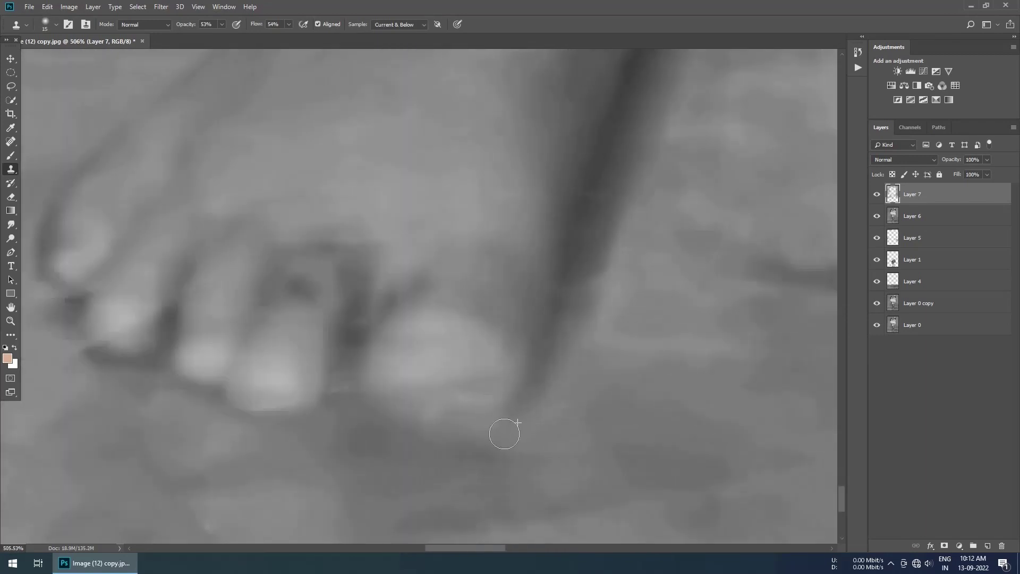
pyautogui.scroll(-5, 419, 409)
pyautogui.scroll(6, 344, 336)
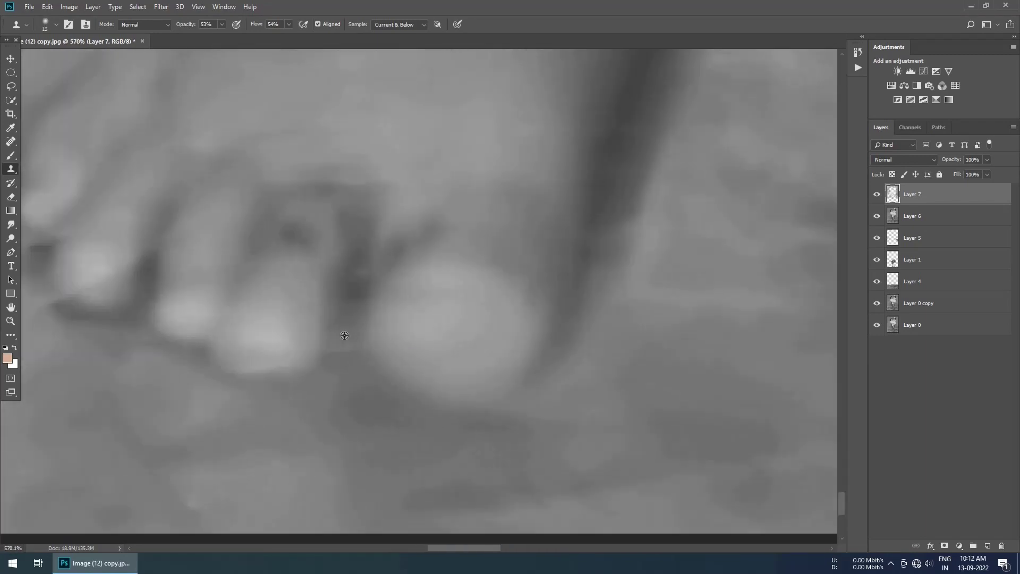
pyautogui.scroll(-4, 274, 365)
pyautogui.scroll(3, 348, 295)
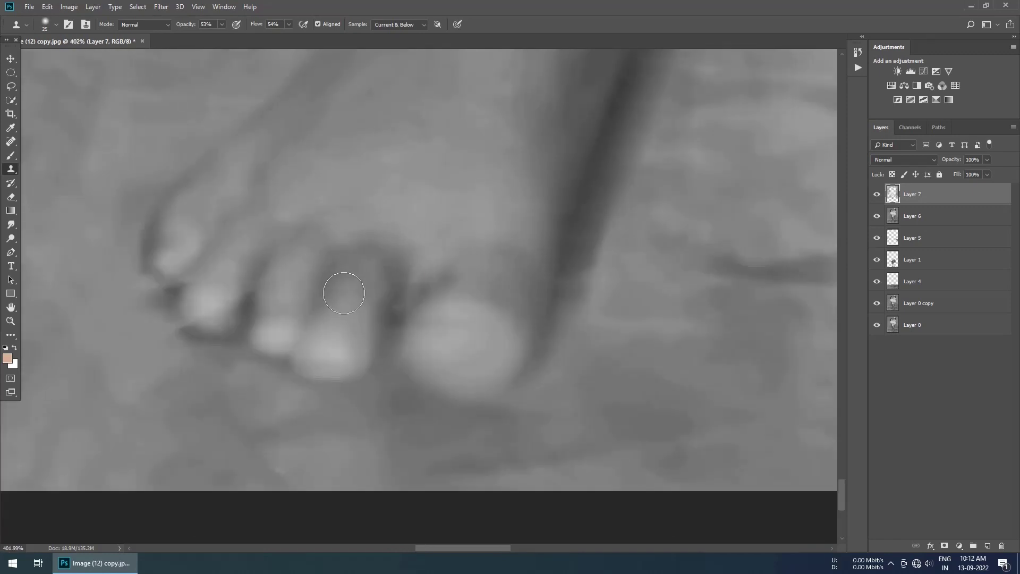
pyautogui.scroll(-3, 419, 277)
pyautogui.scroll(5, 412, 352)
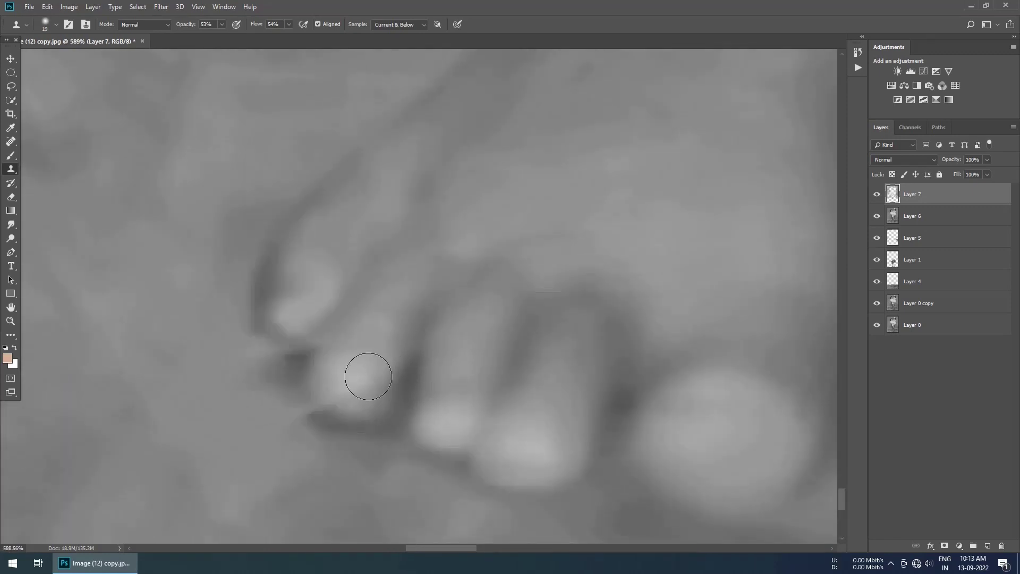
pyautogui.scroll(-3, 309, 349)
pyautogui.scroll(2, 535, 296)
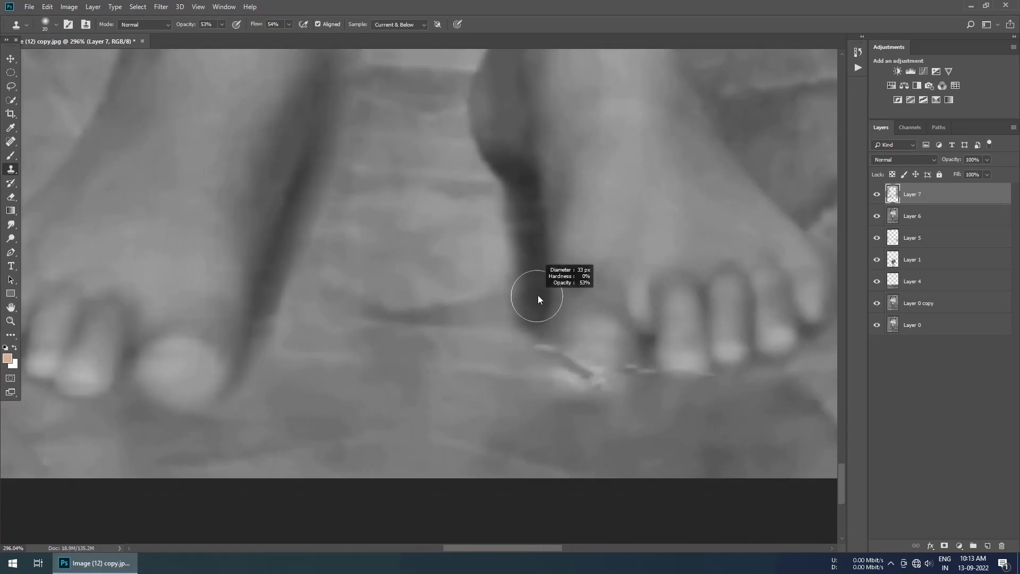
pyautogui.scroll(2, 524, 217)
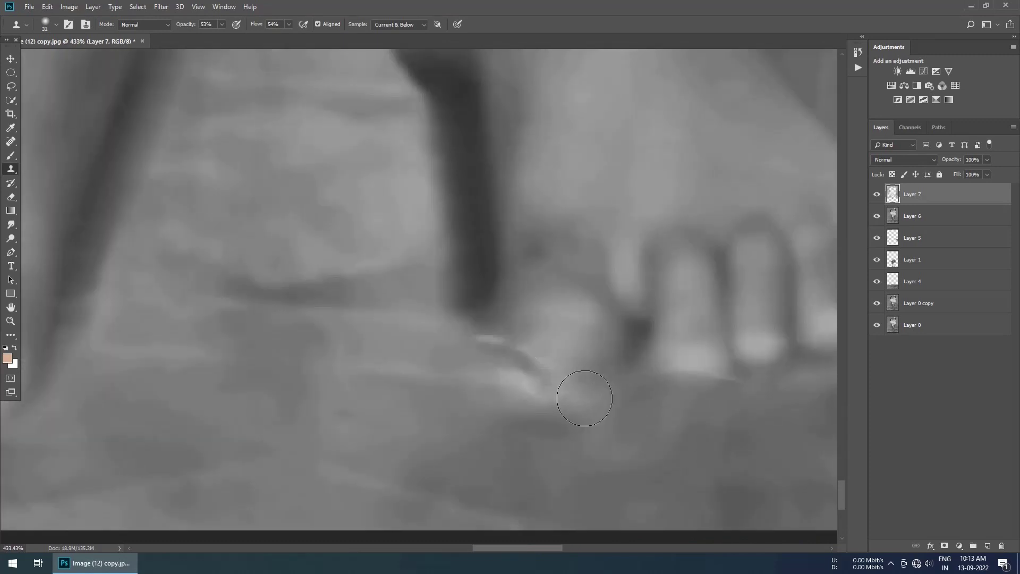
pyautogui.moveTo(584, 398); pyautogui.dragTo(531, 360)
pyautogui.scroll(-3, 525, 367)
pyautogui.scroll(3, 571, 359)
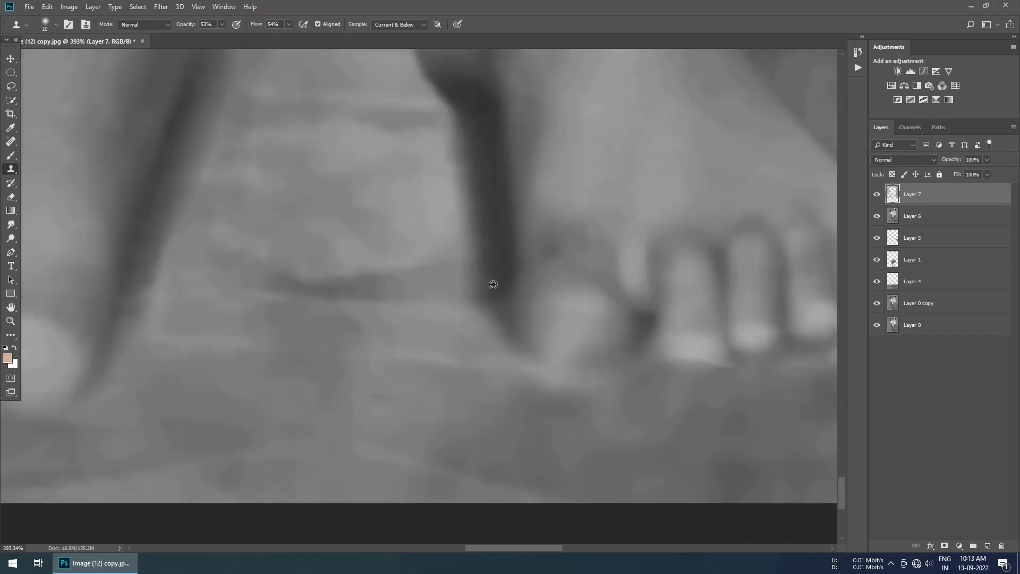
pyautogui.scroll(-3, 559, 373)
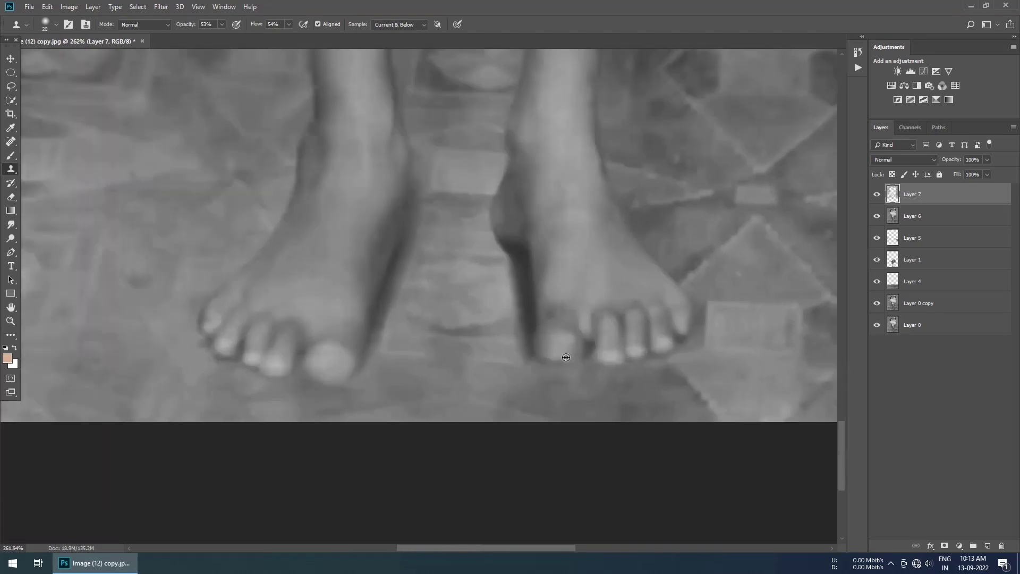
pyautogui.scroll(3, 558, 354)
pyautogui.scroll(-3, 558, 358)
pyautogui.scroll(4, 596, 357)
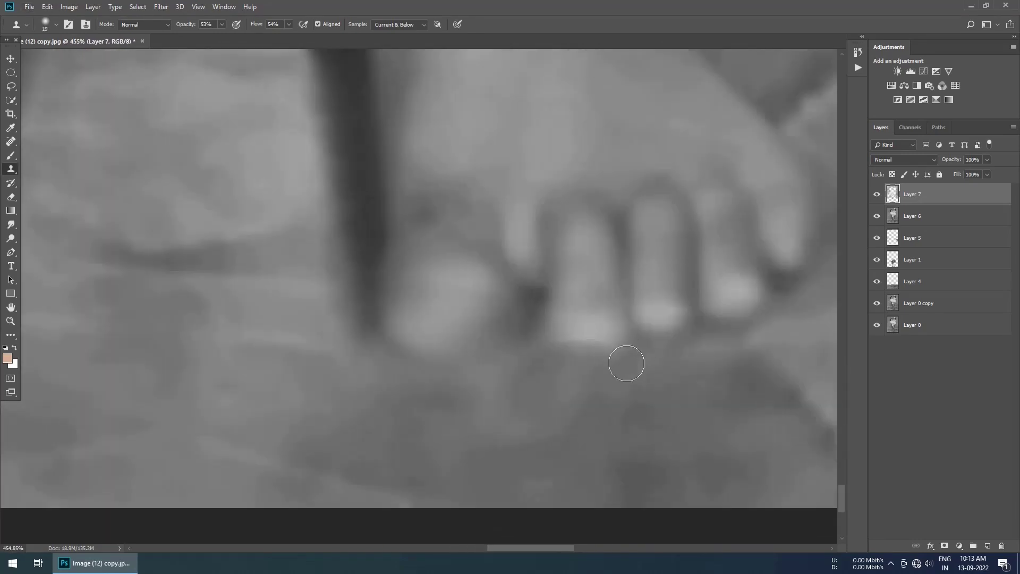
pyautogui.scroll(-2, 565, 346)
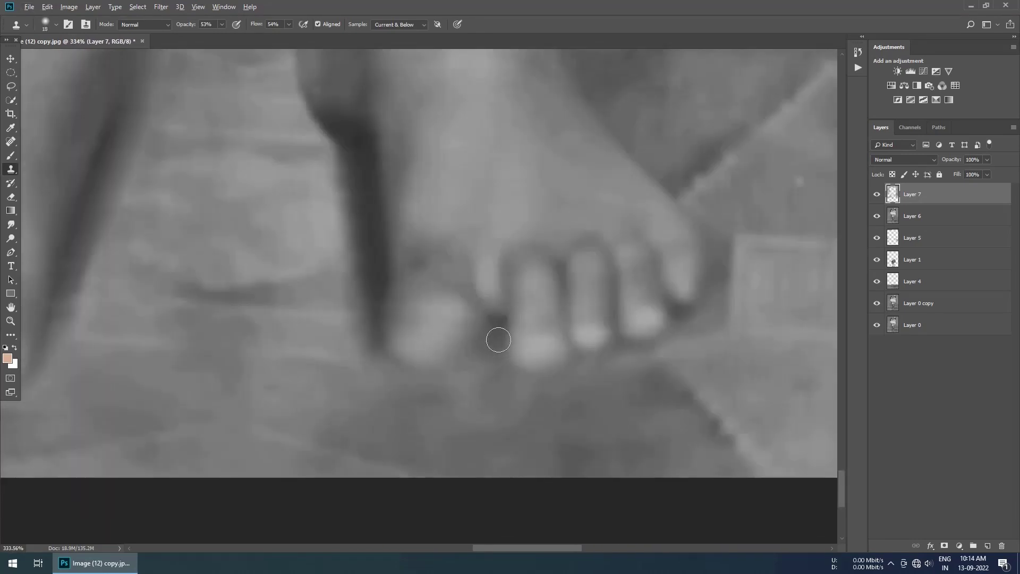
pyautogui.scroll(-2, 498, 340)
# - Set up a soft Brush with default black and white colours and lowered opacity and flow
pyautogui.press('b')
pyautogui.press('d')
pyautogui.scroll(-2, 469, 209)
pyautogui.scroll(5, 254, 92)
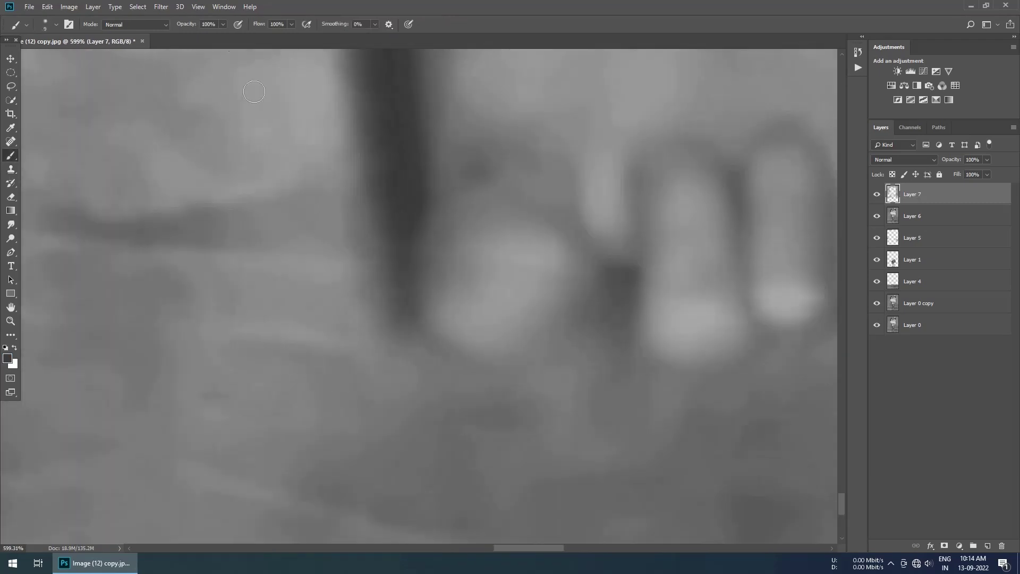
pyautogui.press(']')
pyautogui.press('3')
pyautogui.press('6')
pyautogui.hotkey('shift', '4')
pyautogui.hotkey('shift', '7')
# - Paint a soft dark shadow along the toe's lower edge
pyautogui.moveTo(406, 340); pyautogui.dragTo(526, 375)
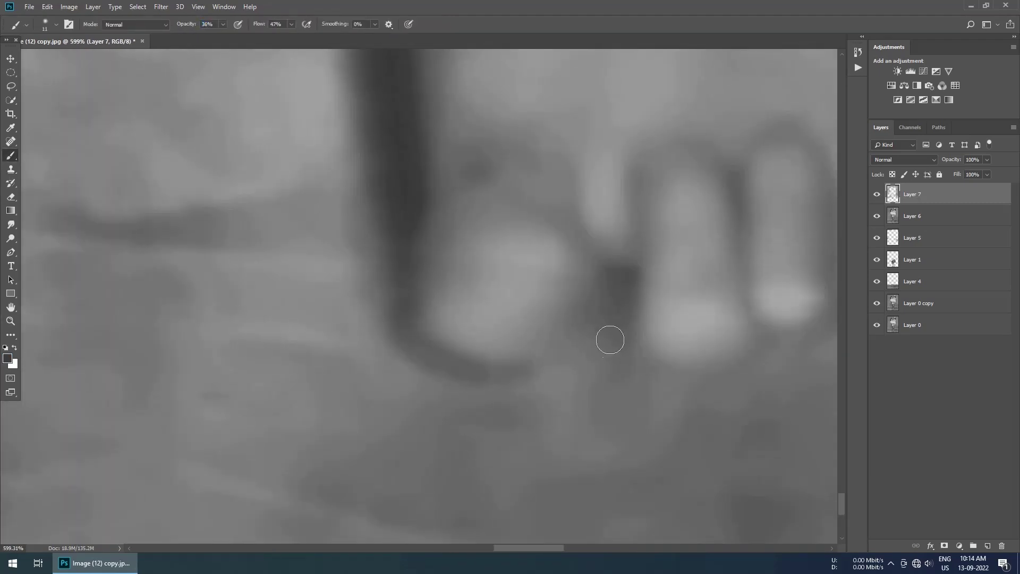
pyautogui.scroll(-5, 609, 330)
pyautogui.scroll(3, 478, 376)
pyautogui.press(']')
pyautogui.press(']')
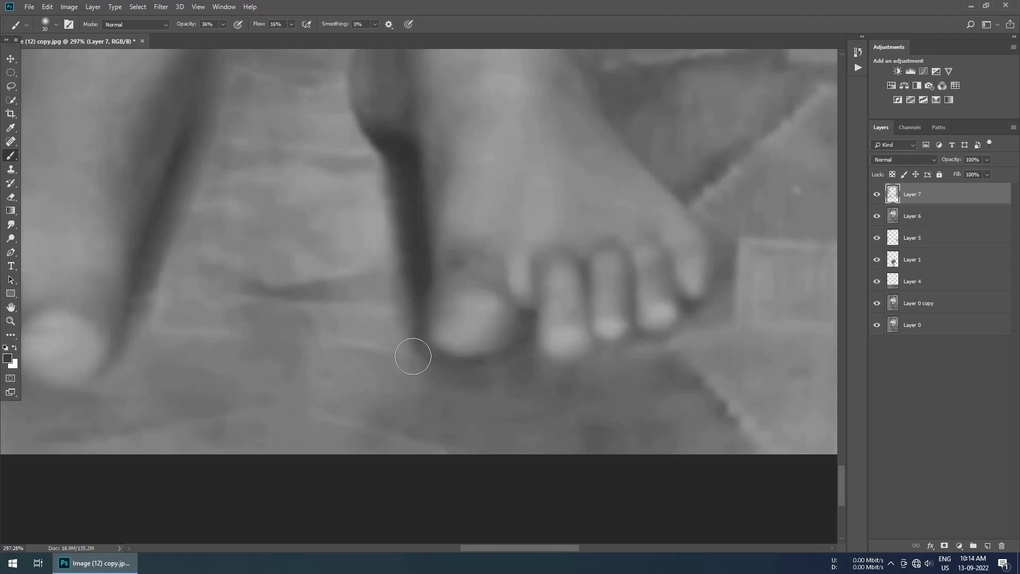
pyautogui.scroll(-2, 412, 355)
pyautogui.scroll(1, 297, 366)
pyautogui.press('[')
pyautogui.press('[')
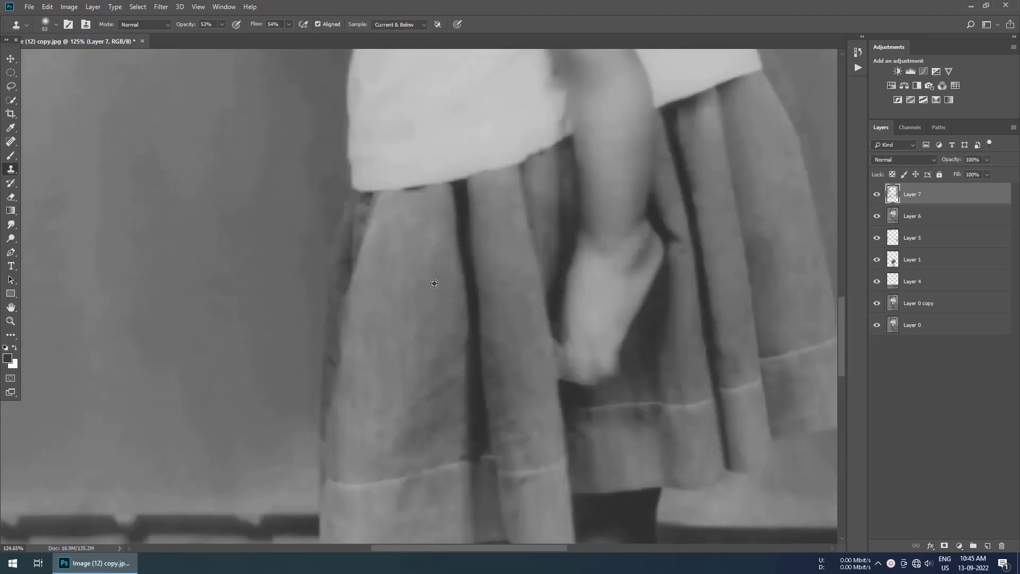
# - Fit the whole photo on screen with Ctrl+0 to review the retouching
pyautogui.scroll(-1, 373, 282)
pyautogui.scroll(-3, 381, 273)
pyautogui.scroll(2, 380, 273)
pyautogui.scroll(2, 438, 169)
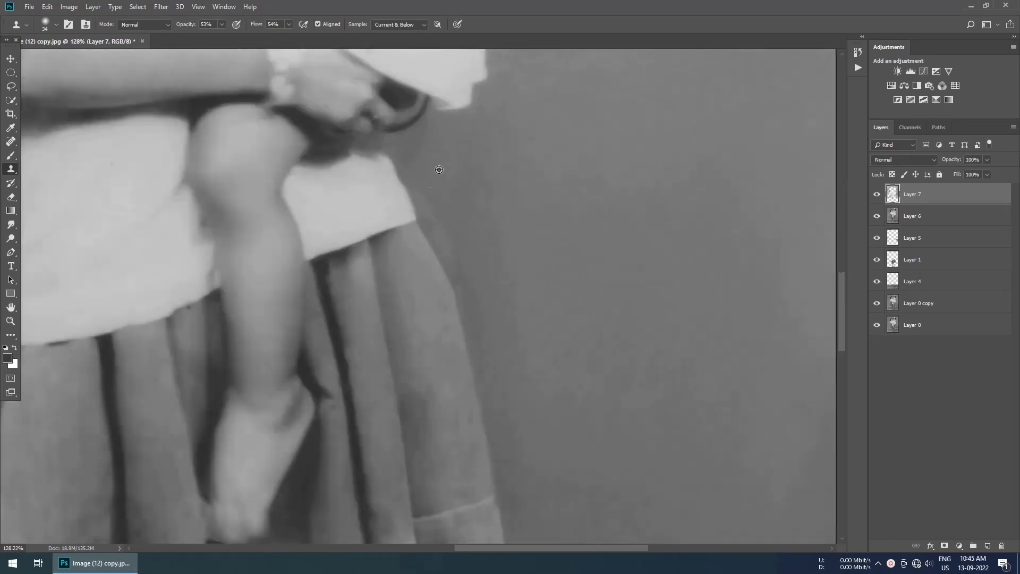
pyautogui.scroll(-3, 439, 169)
pyautogui.scroll(3, 414, 319)
pyautogui.scroll(-3, 414, 319)
pyautogui.hotkey('ctrl', '0')
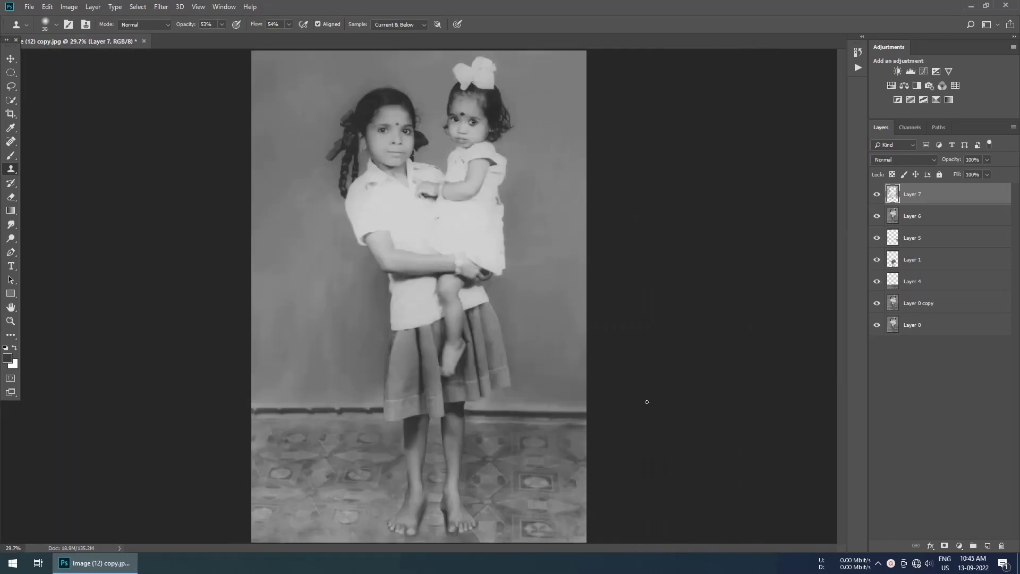
# - Check the girls' faces, then merge Layer 6 into Layer 7
pyautogui.scroll(5, 346, 408)
pyautogui.moveTo(202, 399); pyautogui.dragTo(205, 369)
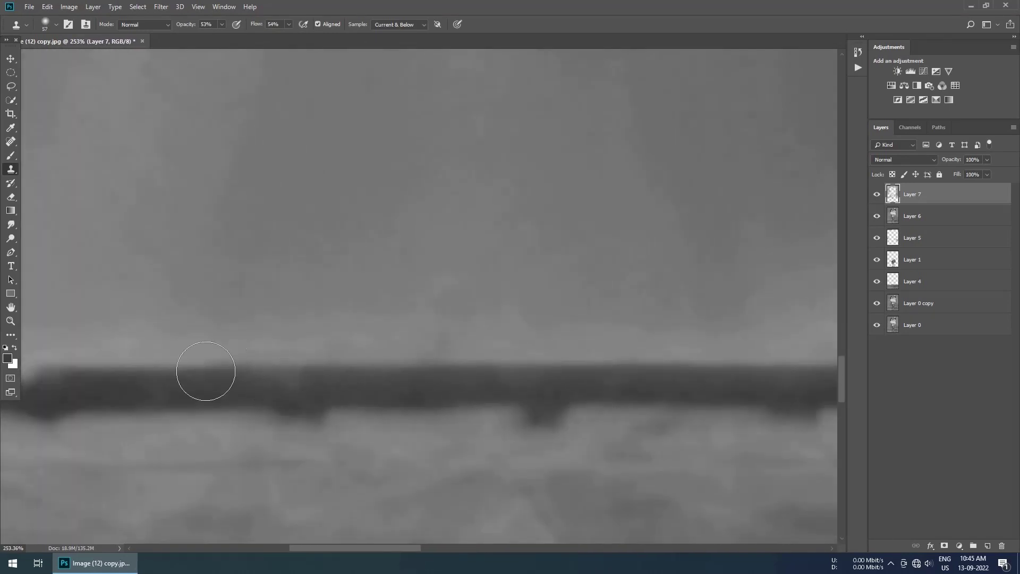
pyautogui.scroll(-3, 91, 376)
pyautogui.scroll(2, 374, 249)
pyautogui.scroll(-4, 374, 249)
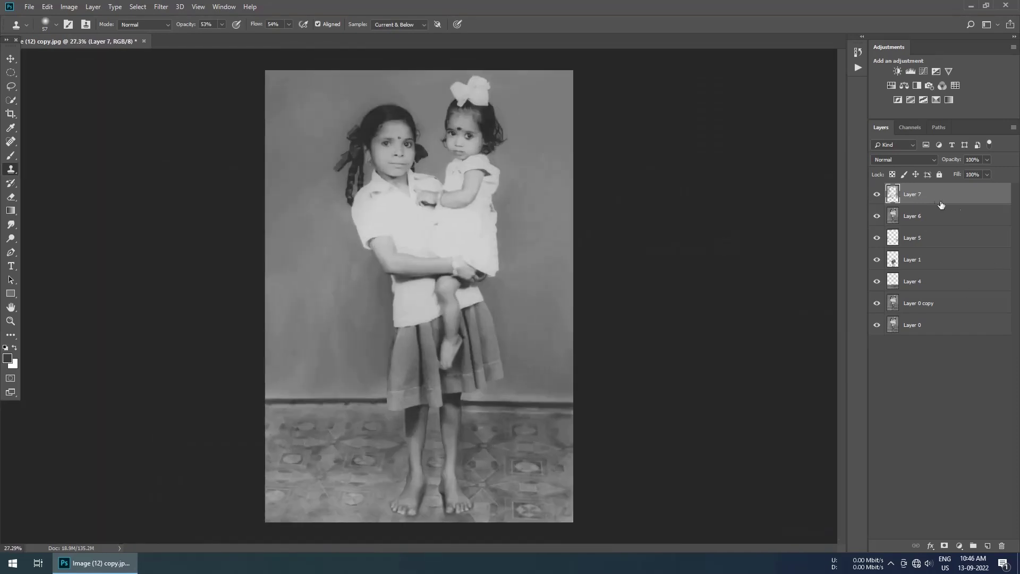
pyautogui.hotkey('ctrl', 'e')
pyautogui.scroll(2, 434, 222)
pyautogui.scroll(-2, 434, 222)
# - In Camera Raw, adjust basic exposure, pull down the tone curve and raise sharpening
pyautogui.scroll(1, 434, 222)
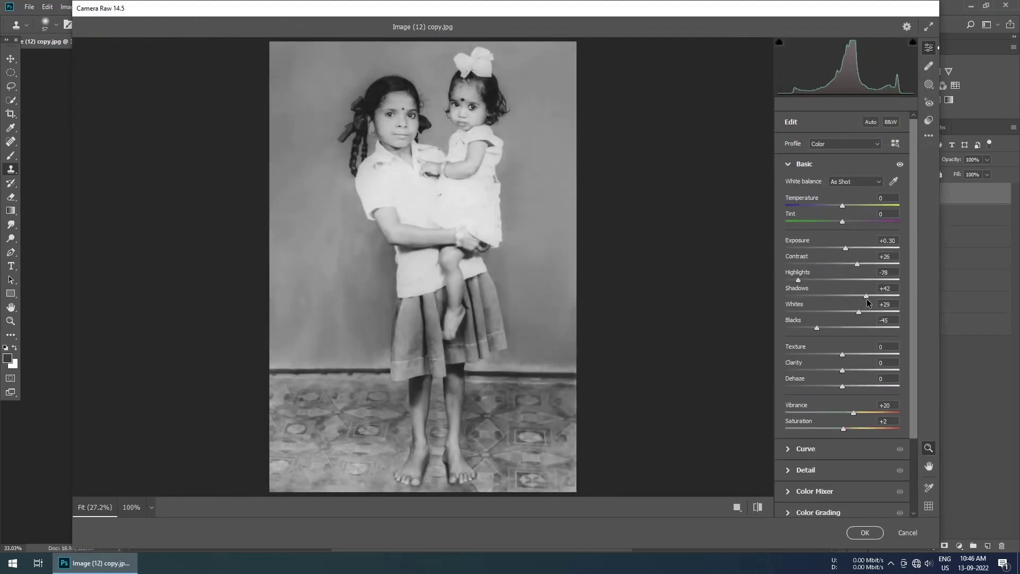
pyautogui.moveTo(858, 312)
pyautogui.mouseDown()
pyautogui.moveTo(821, 328)
pyautogui.moveTo(862, 354)
pyautogui.mouseUp()
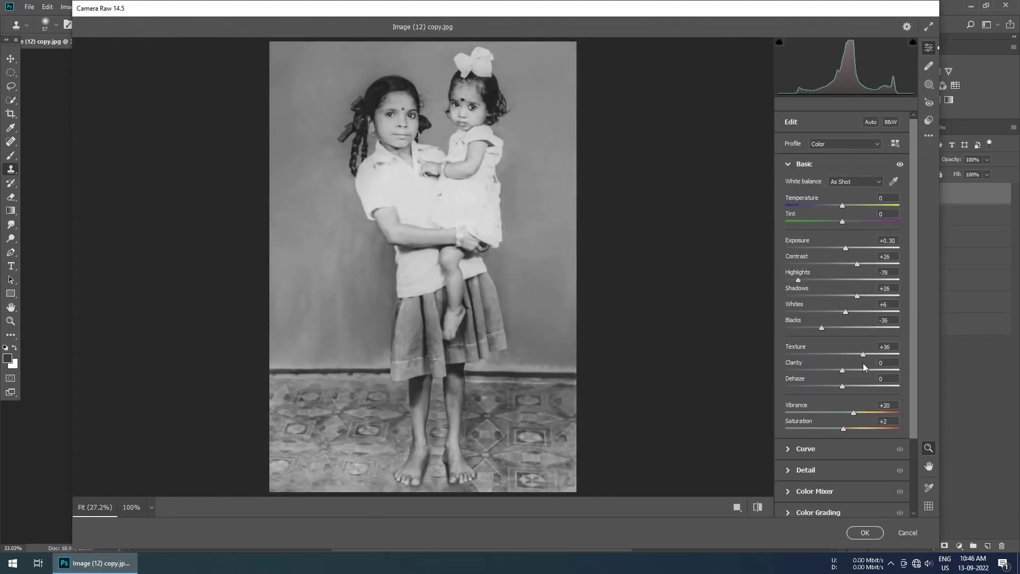
pyautogui.click(788, 449)
pyautogui.moveTo(821, 403); pyautogui.dragTo(833, 403)
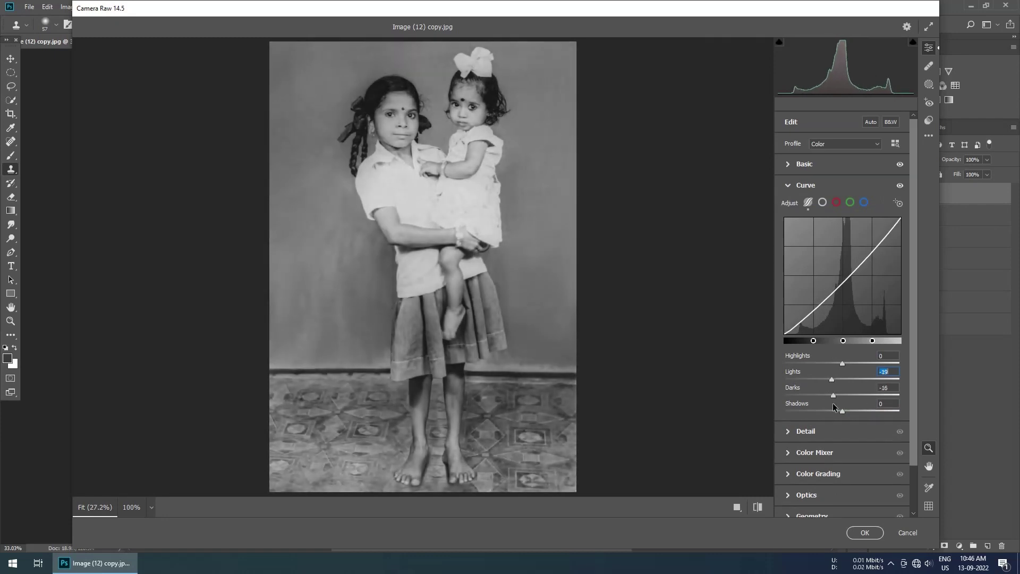
pyautogui.click(806, 423)
pyautogui.moveTo(786, 232); pyautogui.dragTo(833, 232)
# - Push contrast to its maximum and apply the Camera Raw adjustments to the photo
pyautogui.click(804, 163)
pyautogui.moveTo(857, 263); pyautogui.dragTo(900, 264)
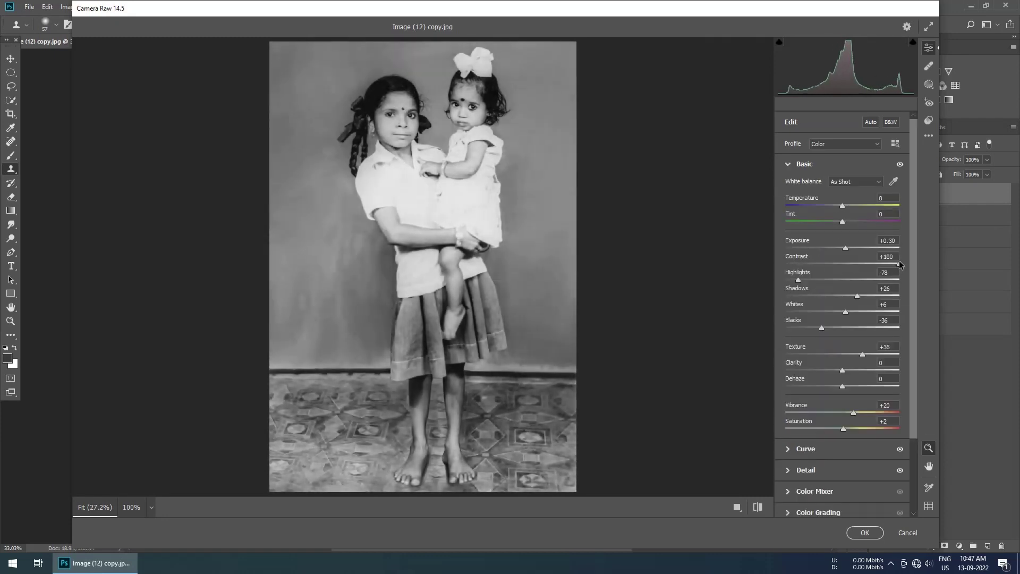
pyautogui.click(787, 470)
pyautogui.click(865, 533)
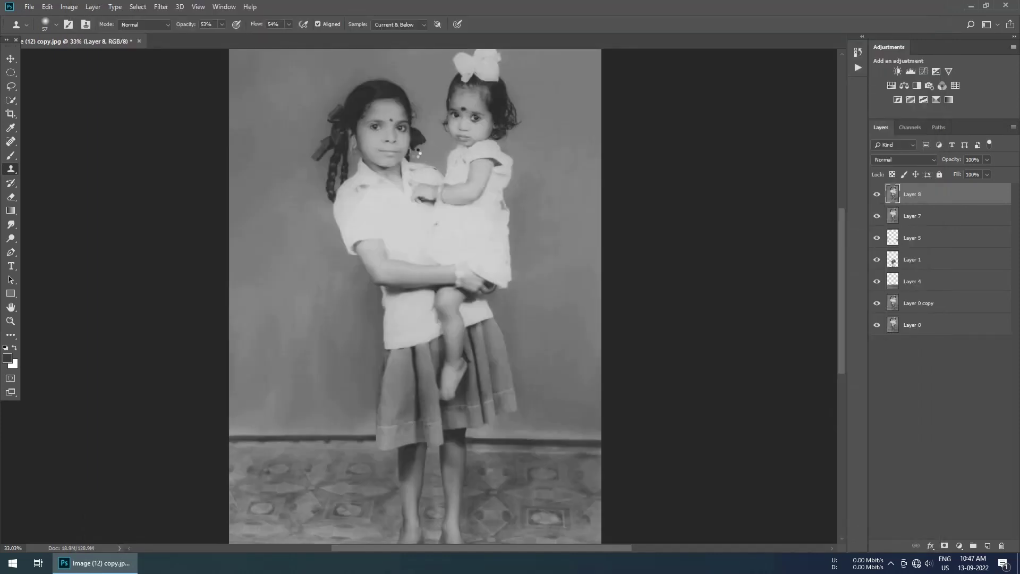
pyautogui.scroll(3, 464, 282)
pyautogui.scroll(3, 414, 223)
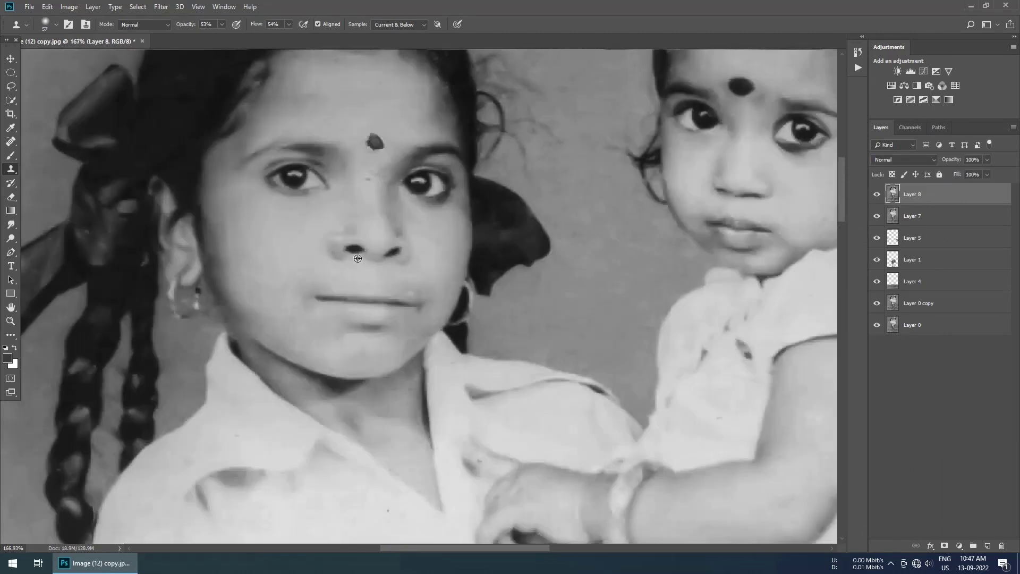
pyautogui.scroll(-5, 372, 202)
pyautogui.scroll(2, 354, 202)
pyautogui.moveTo(354, 201); pyautogui.dragTo(337, 227)
# - Add a Color Balance layer with midtones toward red, invert its mask, and ready a white brush
pyautogui.click(904, 85)
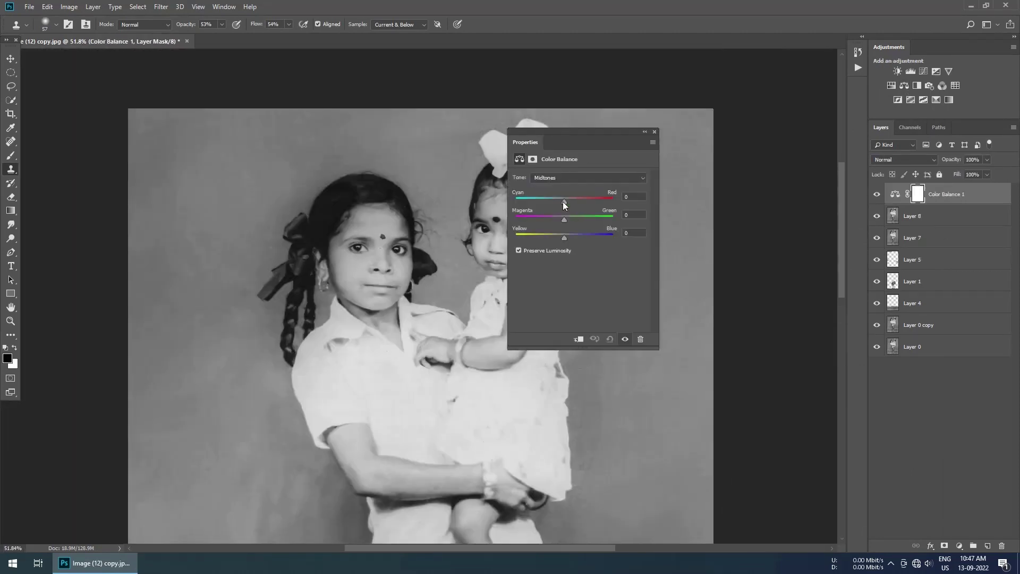
pyautogui.moveTo(563, 202); pyautogui.dragTo(589, 202)
pyautogui.hotkey('ctrl', 'i')
pyautogui.press('b')
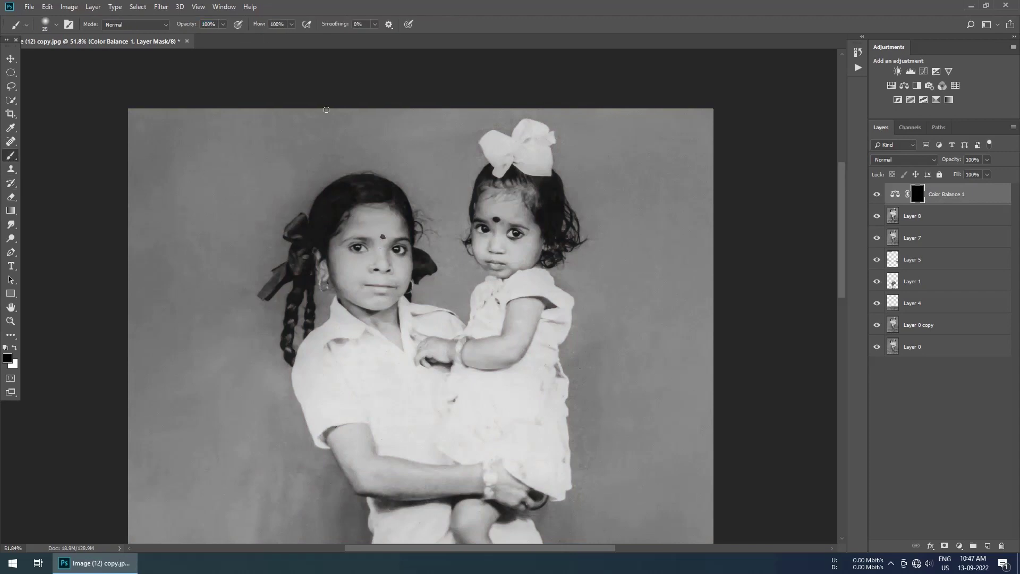
pyautogui.press('x')
# - Paint warm skin tone onto the left cheek and ear
pyautogui.scroll(5, 372, 201)
pyautogui.scroll(1, 286, 199)
pyautogui.press('[')
pyautogui.press('[')
pyautogui.press('[')
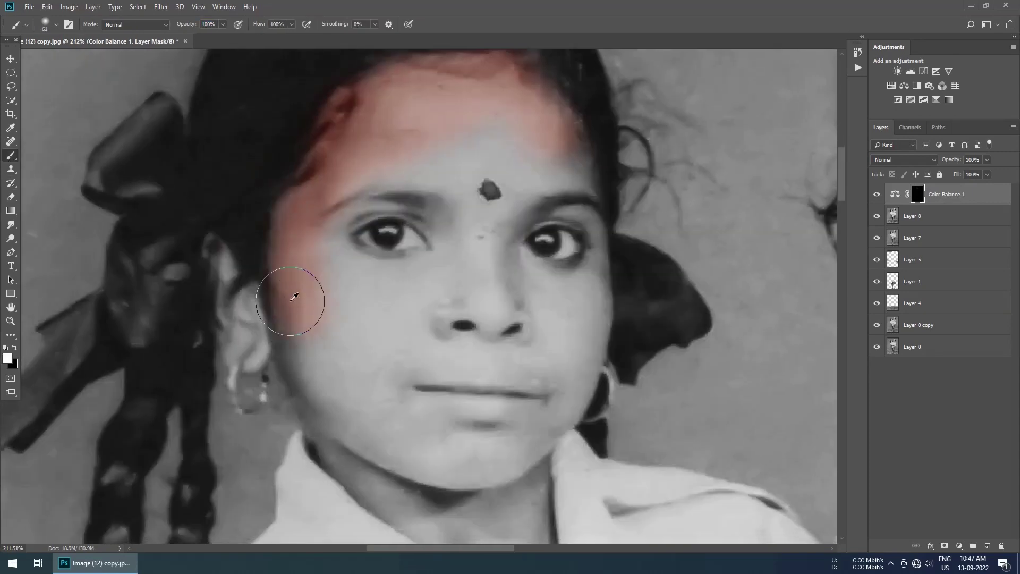
pyautogui.moveTo(296, 296); pyautogui.dragTo(223, 255)
pyautogui.scroll(1, 234, 345)
pyautogui.moveTo(295, 291); pyautogui.dragTo(295, 345)
pyautogui.scroll(-3, 296, 346)
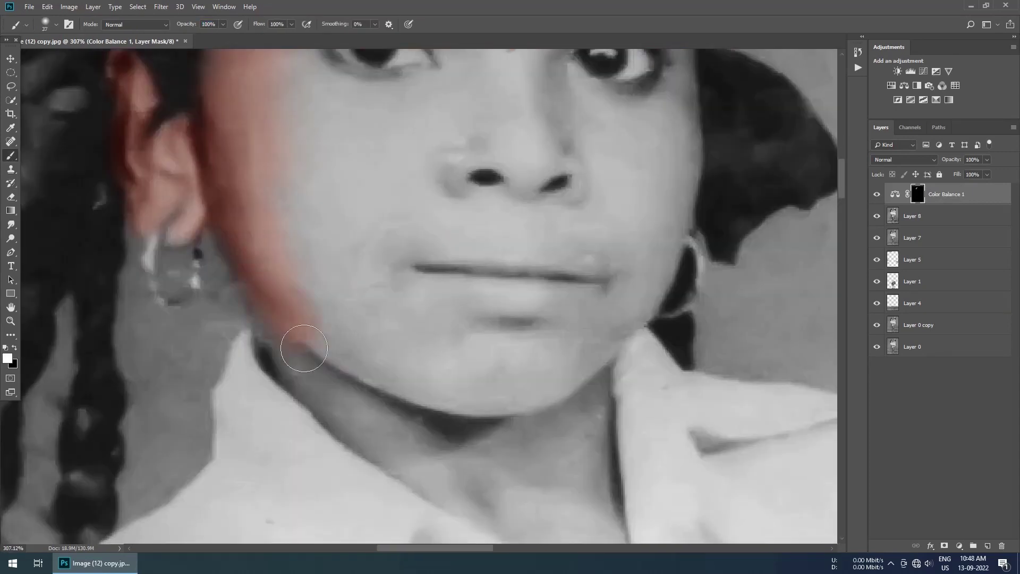
pyautogui.scroll(-3, 381, 369)
pyautogui.press('[')
pyautogui.press('[')
pyautogui.moveTo(381, 368); pyautogui.dragTo(400, 373)
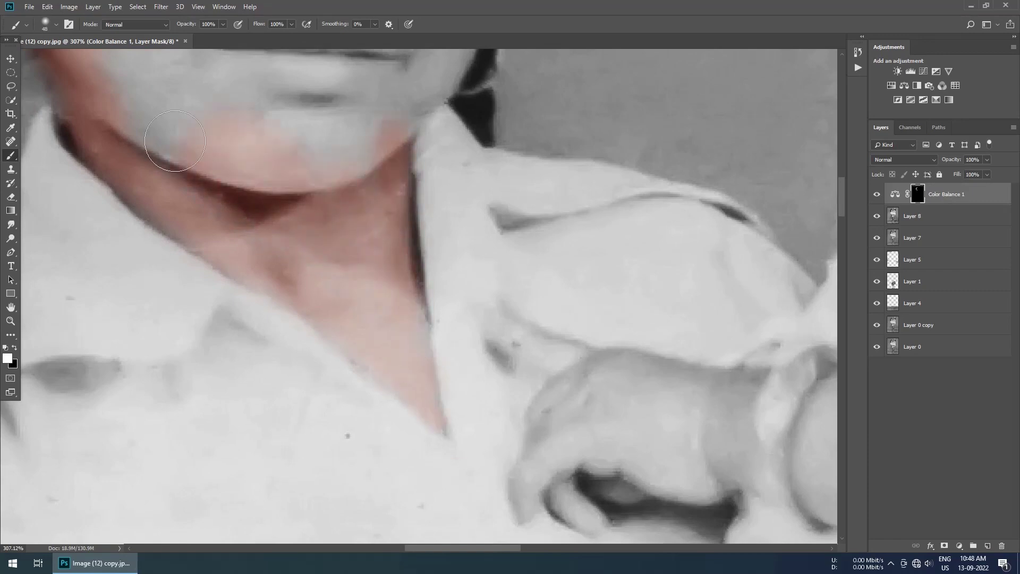
# - Paint skin tone onto the lower face, the little girl's finger and her arm's left edge
pyautogui.scroll(5, 319, 295)
pyautogui.scroll(2, 304, 361)
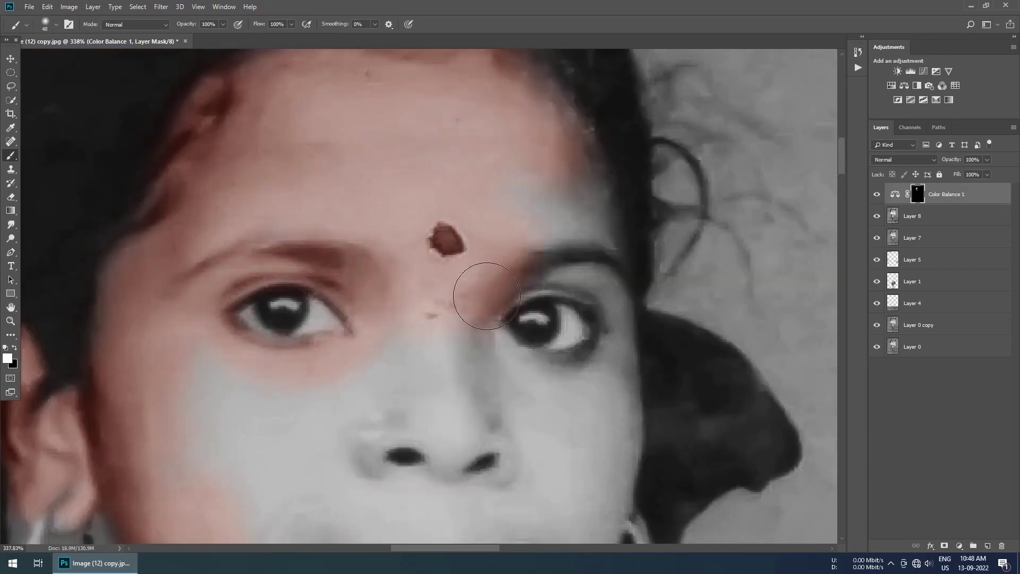
pyautogui.scroll(-2, 432, 330)
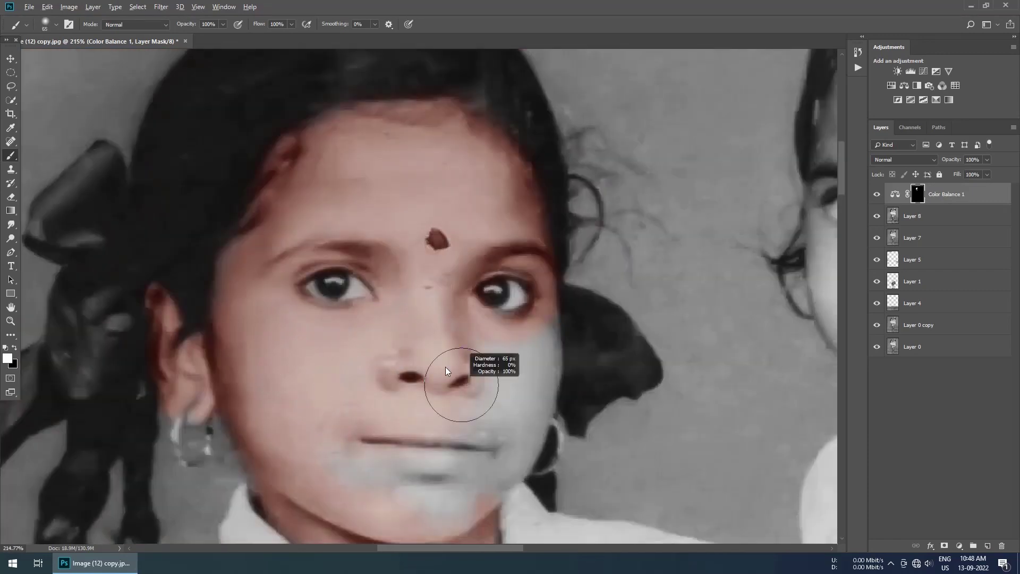
pyautogui.moveTo(530, 406)
pyautogui.mouseDown()
pyautogui.moveTo(506, 283)
pyautogui.moveTo(479, 354)
pyautogui.mouseUp()
pyautogui.scroll(-10, 476, 238)
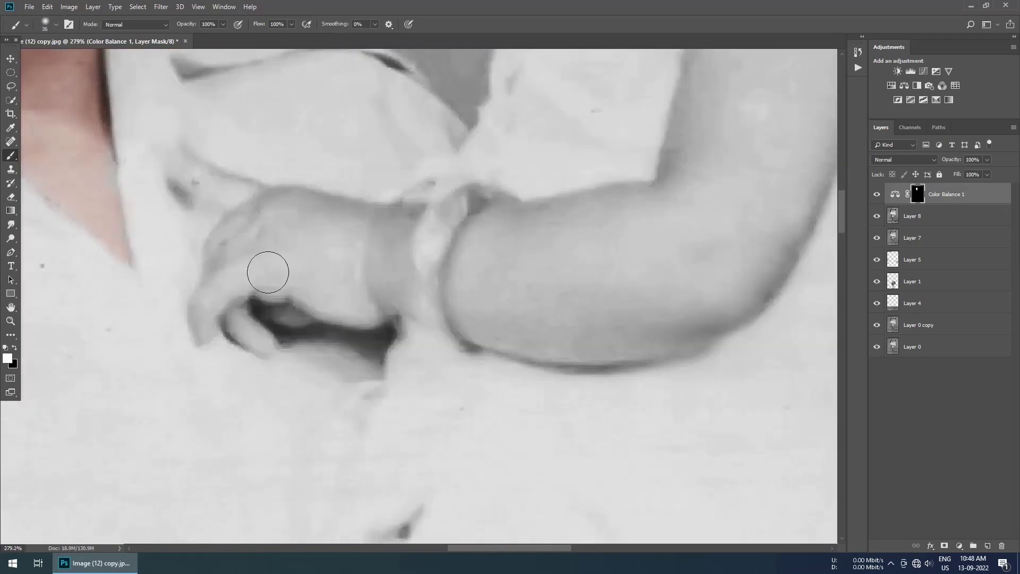
pyautogui.scroll(3, 266, 269)
pyautogui.moveTo(399, 311); pyautogui.dragTo(327, 414)
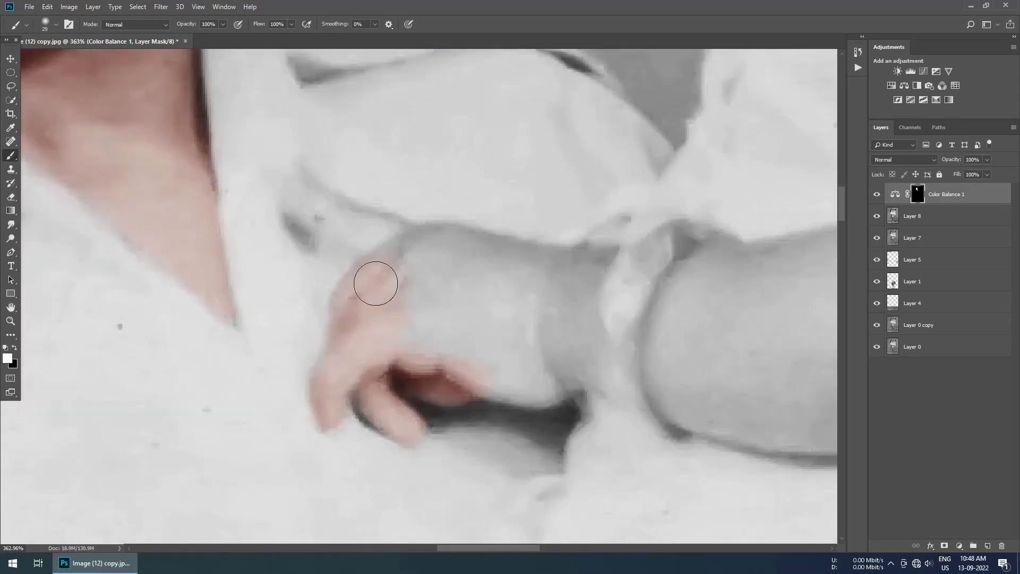
pyautogui.scroll(-1, 459, 301)
pyautogui.press('[')
pyautogui.hscroll(5, 428, 386)
pyautogui.moveTo(405, 297); pyautogui.dragTo(398, 437)
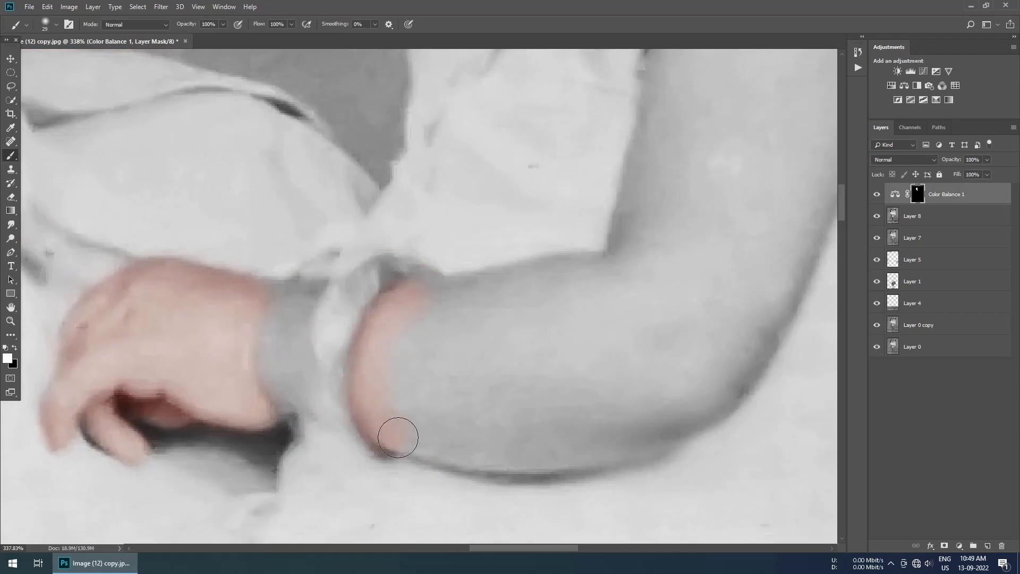
# - Paint skin tone onto the little girl's upper arm
pyautogui.scroll(3, 623, 271)
pyautogui.moveTo(695, 291); pyautogui.dragTo(659, 251)
pyautogui.scroll(-2, 659, 251)
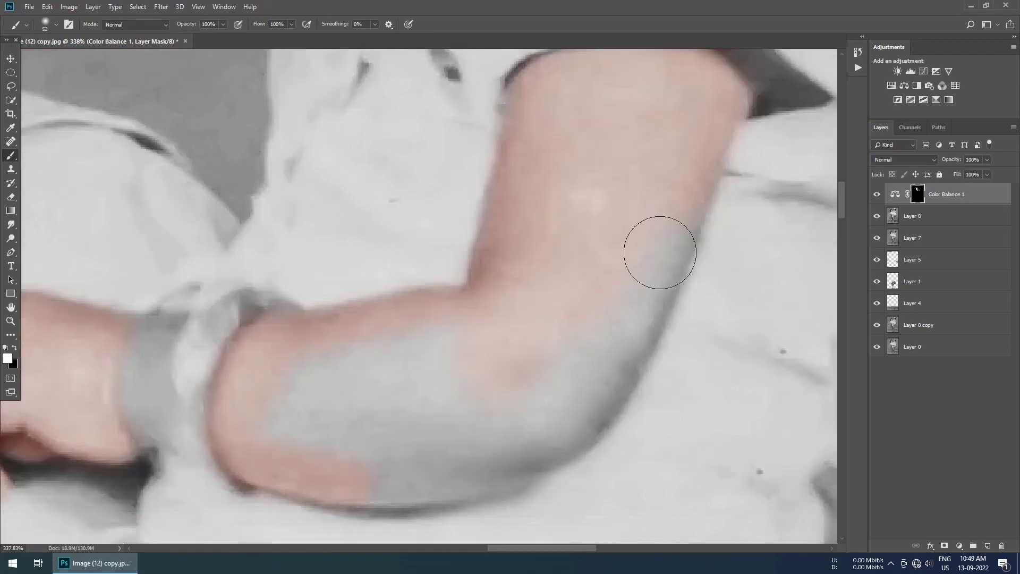
pyautogui.scroll(-5, 448, 407)
pyautogui.scroll(5, 353, 250)
pyautogui.press('[')
pyautogui.press('[')
pyautogui.press('[')
# - Paint skin tone onto the forehead, both cheeks, the right temple and under the left eye
pyautogui.moveTo(352, 250)
pyautogui.mouseDown()
pyautogui.moveTo(351, 342)
pyautogui.moveTo(286, 271)
pyautogui.moveTo(278, 240)
pyautogui.mouseUp()
pyautogui.press(']')
pyautogui.press(']')
pyautogui.moveTo(280, 210); pyautogui.dragTo(298, 332)
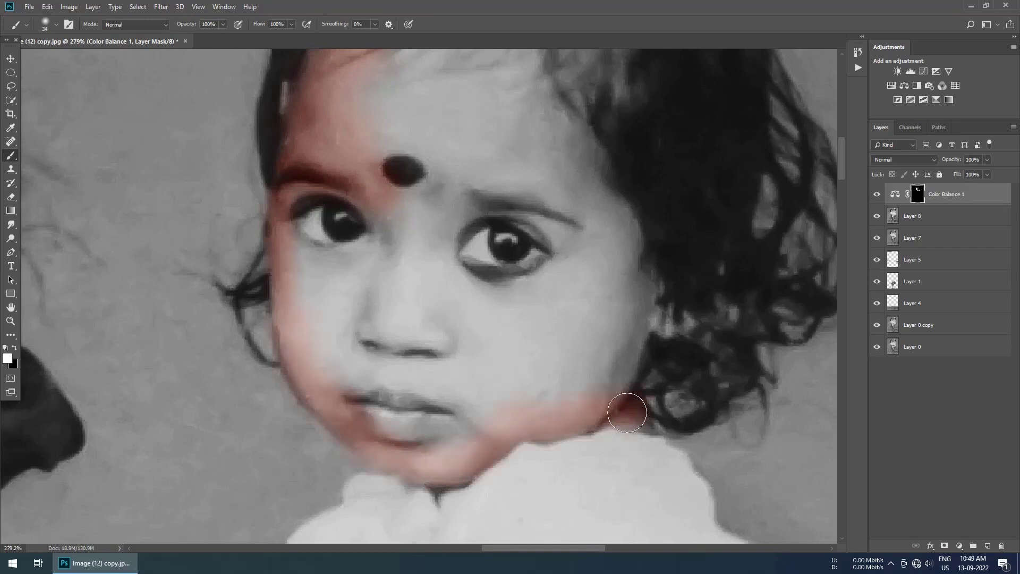
pyautogui.moveTo(627, 412)
pyautogui.mouseDown()
pyautogui.moveTo(519, 130)
pyautogui.moveTo(587, 269)
pyautogui.mouseUp()
pyautogui.press(']')
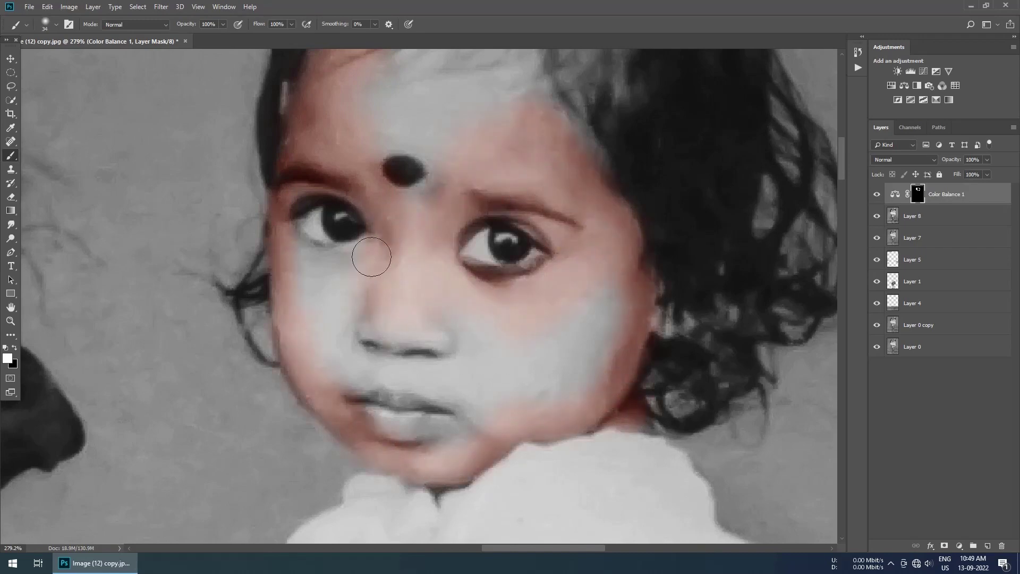
pyautogui.moveTo(372, 257); pyautogui.dragTo(309, 249)
pyautogui.press(']')
pyautogui.press(']')
pyautogui.scroll(5, 478, 297)
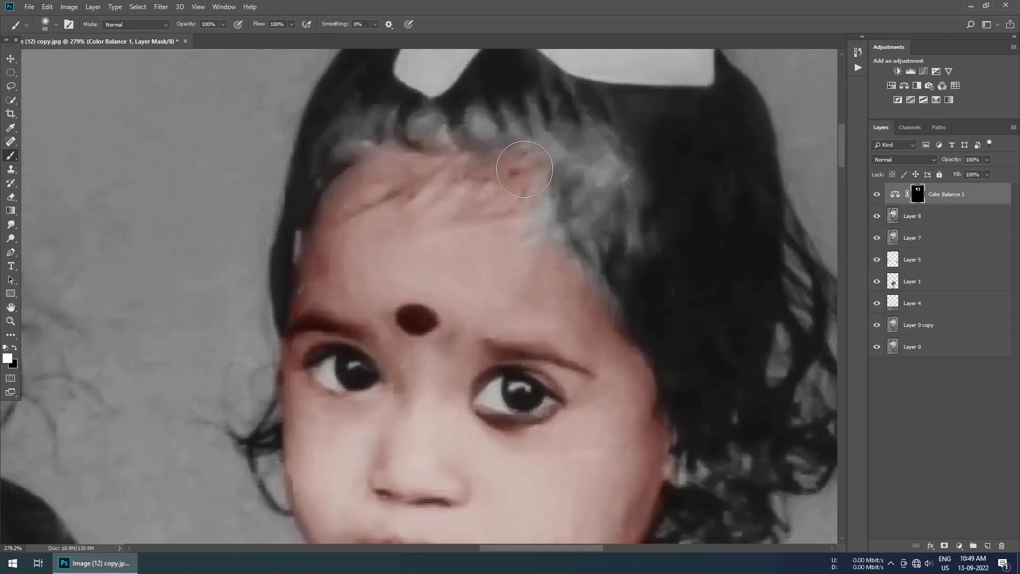
pyautogui.scroll(3, 380, 164)
pyautogui.press('[')
pyautogui.press('[')
pyautogui.press('[')
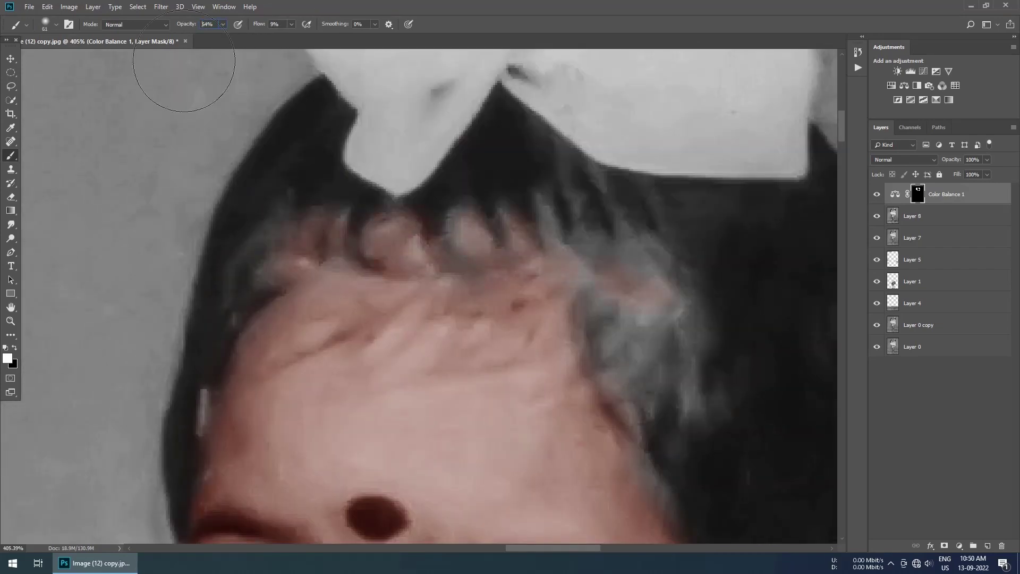
pyautogui.scroll(-2, 638, 290)
pyautogui.scroll(-2, 627, 292)
# - Paint the warm skin tone over the older girl's elbow, forearm and hand
pyautogui.scroll(-2, 615, 335)
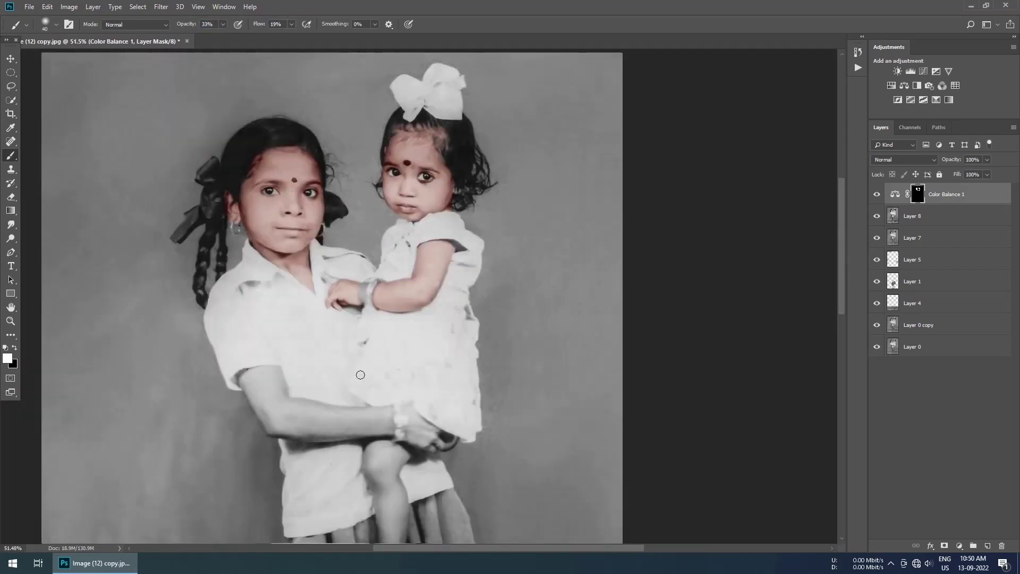
pyautogui.scroll(2, 265, 479)
pyautogui.press('[')
pyautogui.press('[')
pyautogui.press('0')
pyautogui.moveTo(259, 28); pyautogui.dragTo(302, 28)
pyautogui.scroll(3, 241, 273)
pyautogui.moveTo(165, 211); pyautogui.dragTo(164, 276)
pyautogui.scroll(-3, 319, 266)
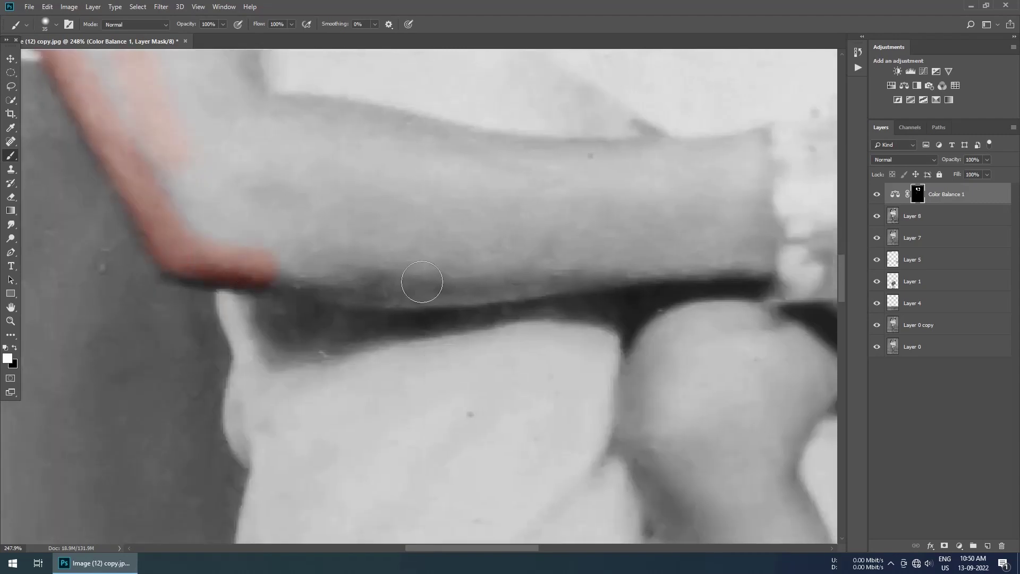
pyautogui.moveTo(283, 279); pyautogui.dragTo(705, 259)
pyautogui.hscroll(3, 705, 259)
pyautogui.hscroll(-5, 502, 273)
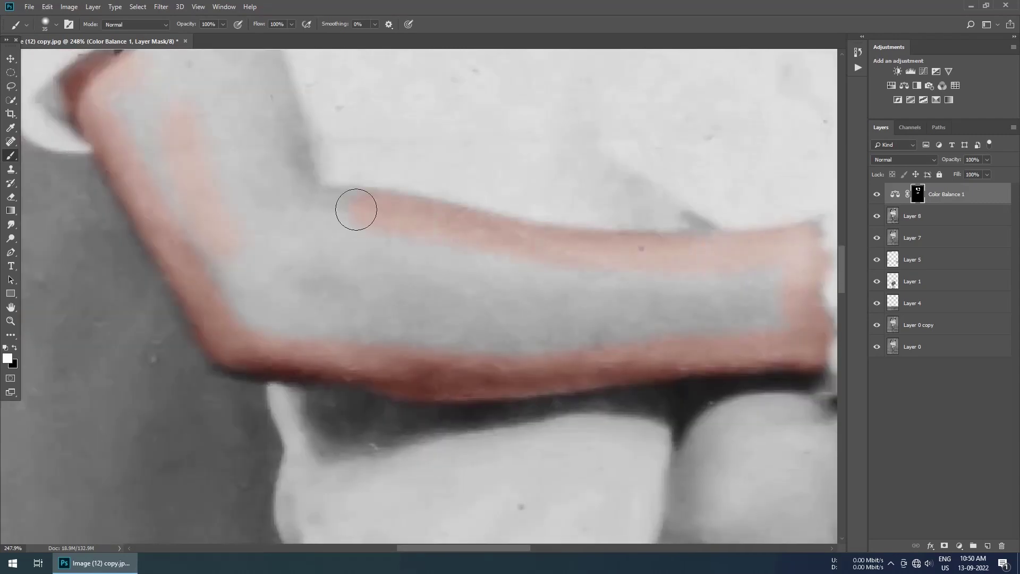
pyautogui.scroll(2, 355, 210)
pyautogui.moveTo(638, 394); pyautogui.dragTo(399, 333)
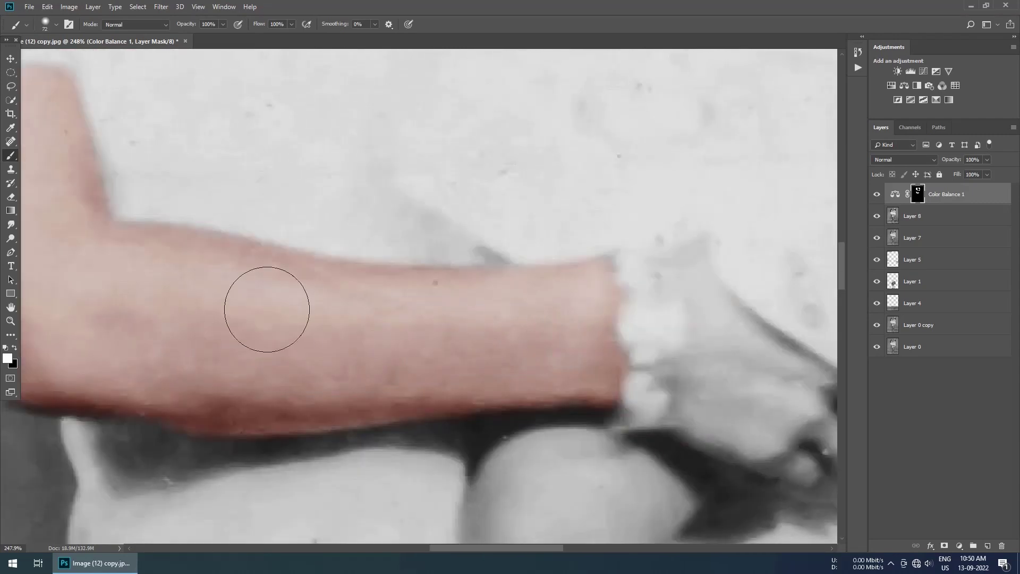
pyautogui.hscroll(5, 267, 310)
pyautogui.scroll(1, 256, 289)
pyautogui.moveTo(284, 131); pyautogui.dragTo(288, 282)
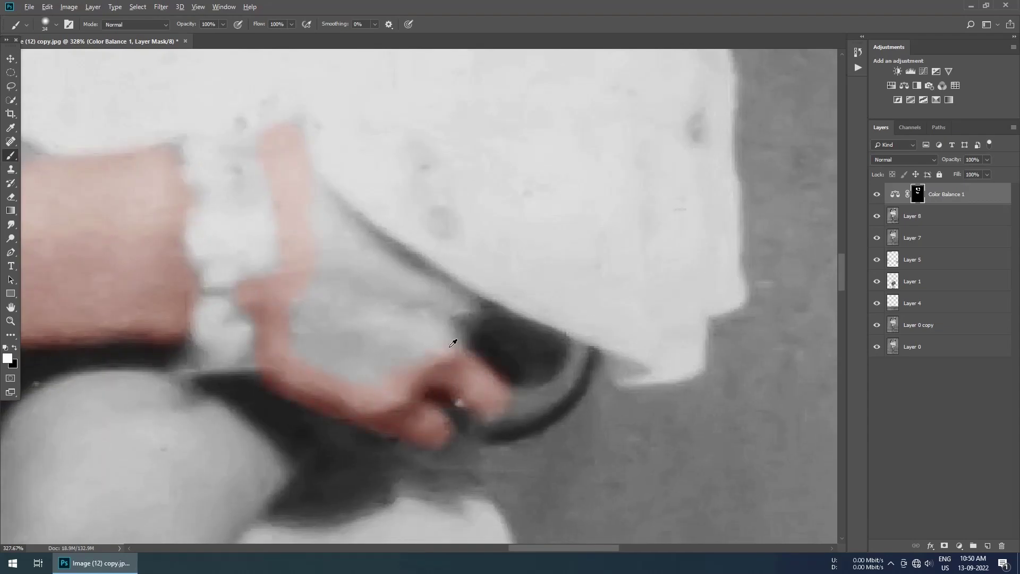
# - Paint the skin tone onto the little girl's leg
pyautogui.scroll(-3, 411, 310)
pyautogui.scroll(-2, 380, 265)
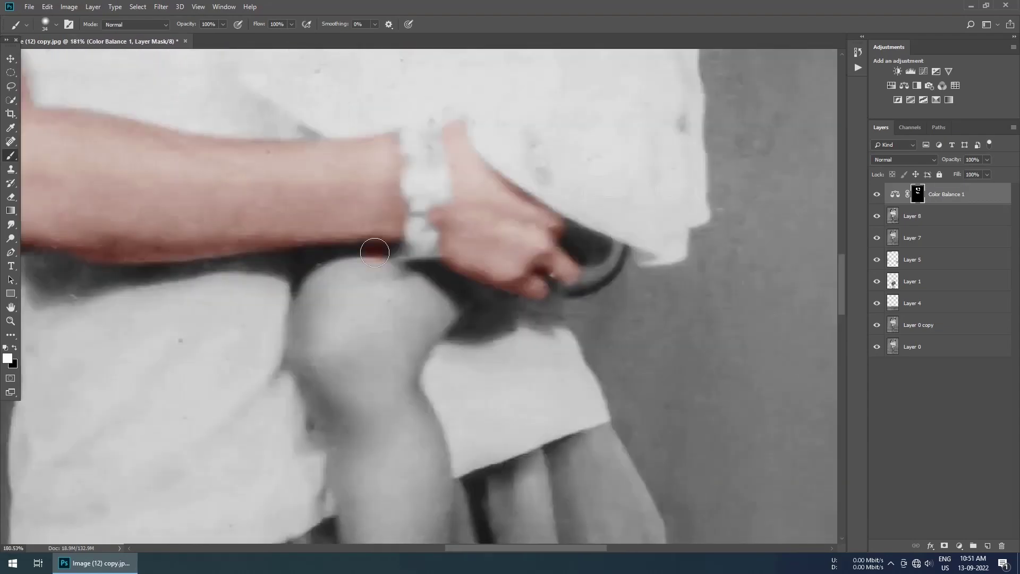
pyautogui.scroll(-3, 302, 332)
pyautogui.moveTo(342, 353); pyautogui.dragTo(394, 177)
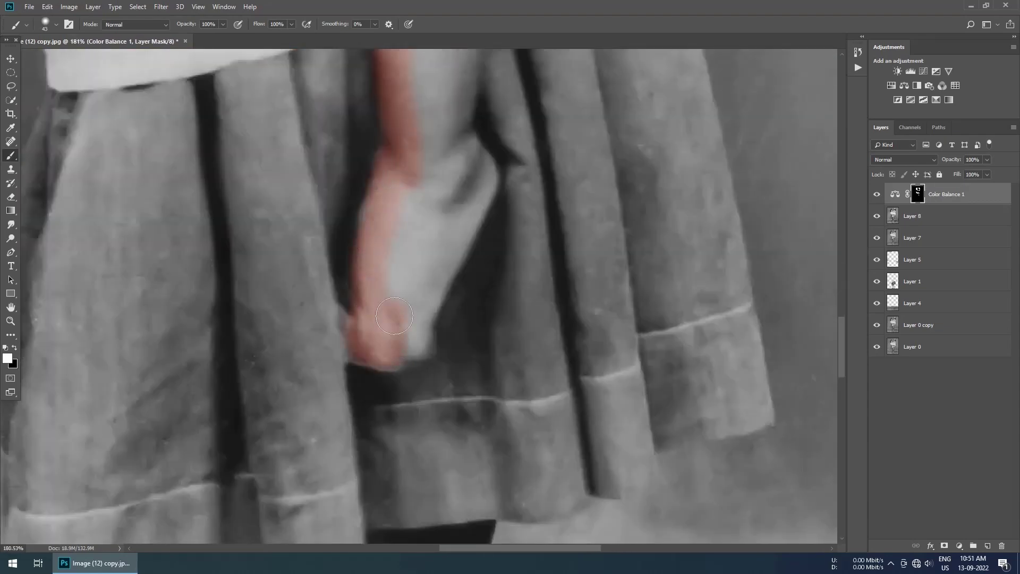
pyautogui.moveTo(394, 316); pyautogui.dragTo(432, 103)
# - With a smaller brush, paint the skin tone onto the foot
pyautogui.scroll(5, 409, 177)
pyautogui.scroll(5, 413, 354)
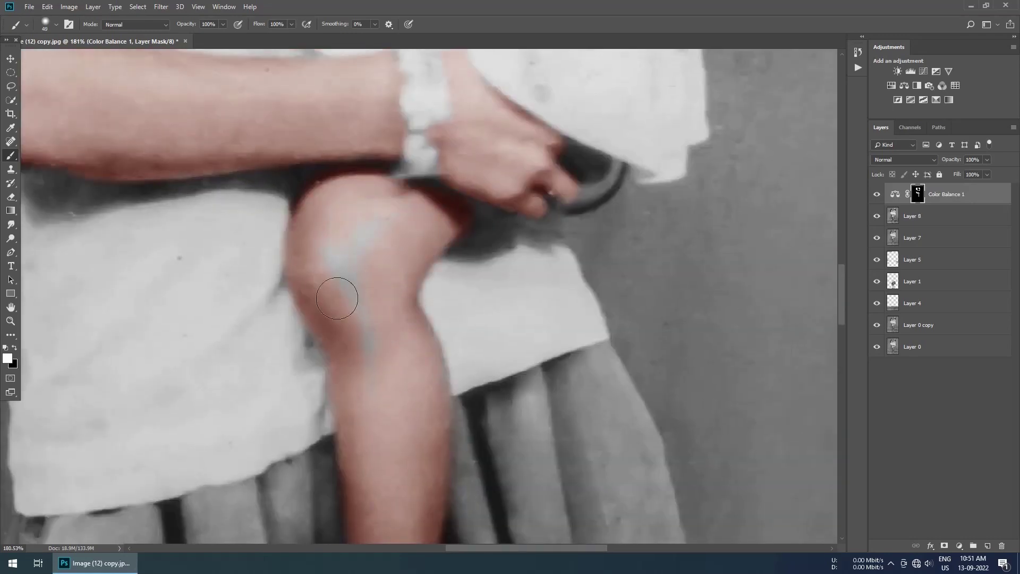
pyautogui.scroll(-5, 337, 298)
pyautogui.scroll(4, 378, 225)
pyautogui.press('[')
pyautogui.press('[')
pyautogui.press('[')
pyautogui.scroll(2, 343, 141)
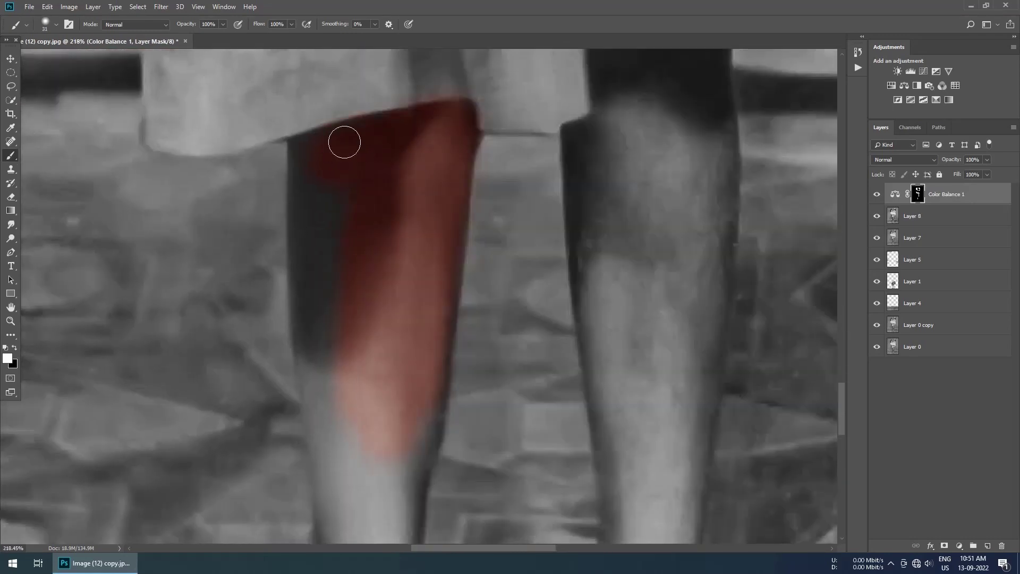
pyautogui.scroll(-5, 365, 217)
pyautogui.scroll(2, 433, 113)
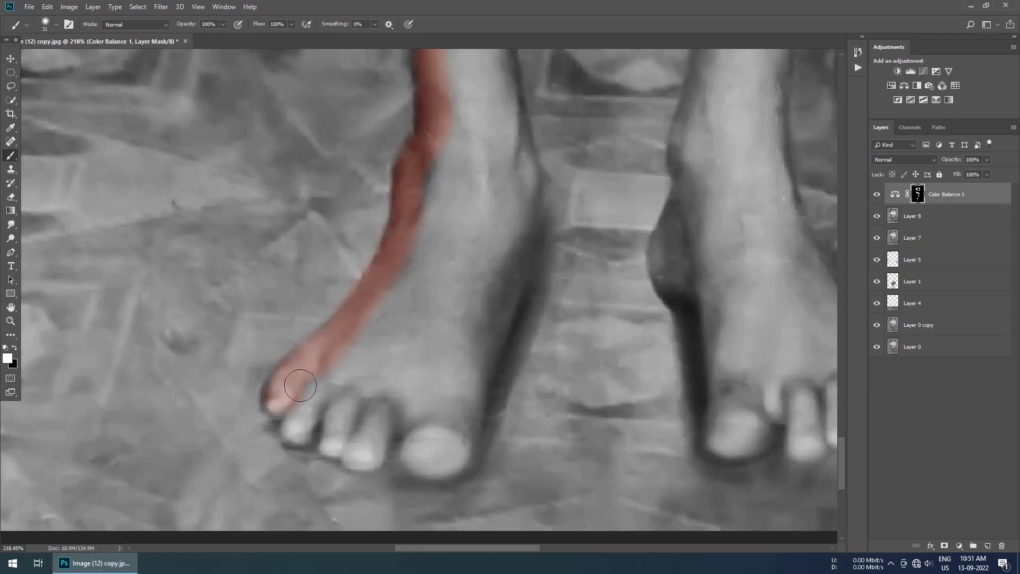
pyautogui.moveTo(478, 365)
pyautogui.mouseDown()
pyautogui.moveTo(462, 206)
pyautogui.moveTo(449, 228)
pyautogui.mouseUp()
# - Colour the standing girl's shins and the edge of the right leg with a finer brush
pyautogui.scroll(5, 449, 228)
pyautogui.scroll(3, 445, 229)
pyautogui.scroll(5, 446, 229)
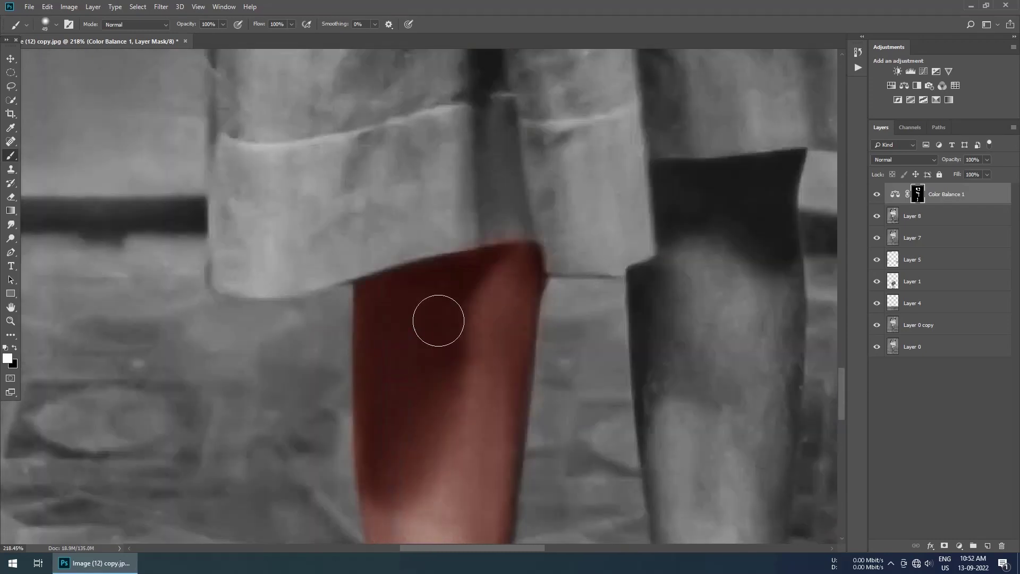
pyautogui.press('[')
pyautogui.press('[')
pyautogui.press('[')
pyautogui.scroll(3, 390, 251)
pyautogui.press('[')
pyautogui.press('[')
pyautogui.scroll(2, 512, 224)
pyautogui.moveTo(387, 227); pyautogui.dragTo(517, 225)
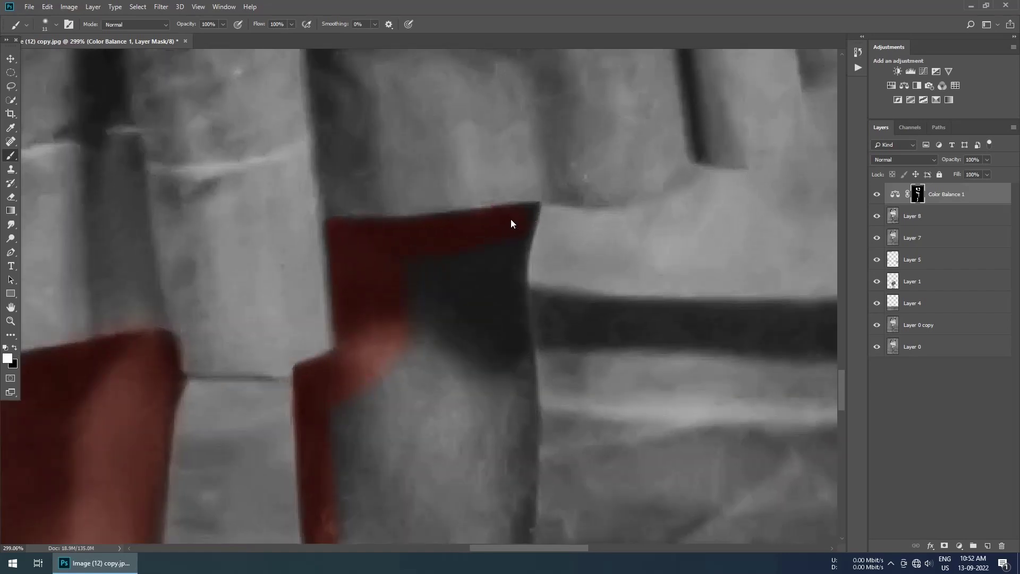
pyautogui.scroll(-3, 509, 240)
pyautogui.scroll(-3, 486, 341)
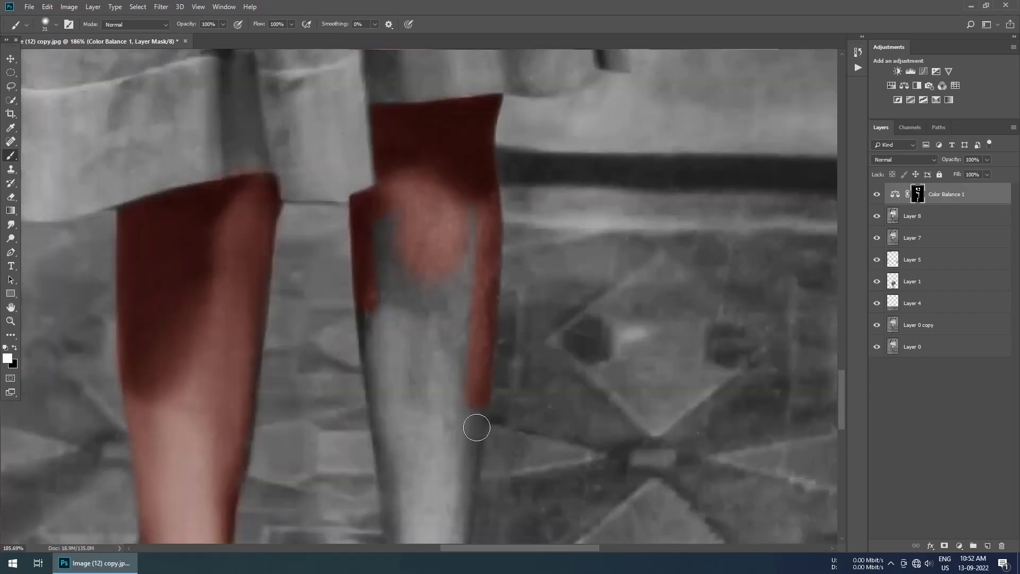
pyautogui.scroll(-3, 476, 426)
pyautogui.moveTo(392, 218)
pyautogui.mouseDown()
pyautogui.moveTo(368, 303)
pyautogui.moveTo(364, 405)
pyautogui.mouseUp()
# - Finish the leg with a larger brush and fit the whole photo on screen
pyautogui.scroll(-3, 369, 303)
pyautogui.scroll(-2, 364, 406)
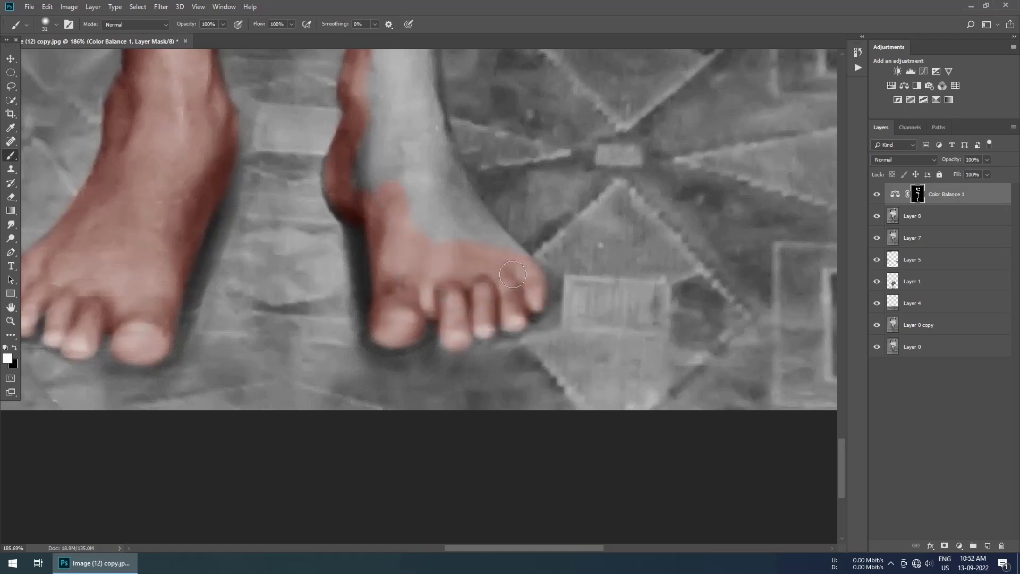
pyautogui.scroll(3, 432, 103)
pyautogui.scroll(3, 398, 159)
pyautogui.scroll(3, 428, 267)
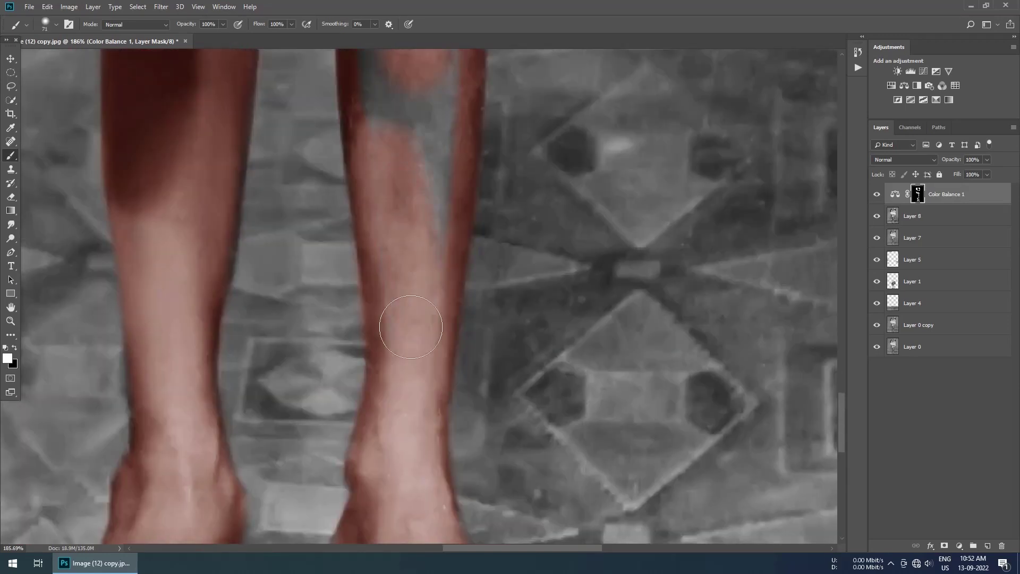
pyautogui.scroll(2, 425, 266)
pyautogui.press(']')
pyautogui.press(']')
pyautogui.press(']')
pyautogui.moveTo(404, 160); pyautogui.dragTo(384, 319)
pyautogui.hotkey('ctrl', '0')
# - Lower the Color Balance layer's opacity slightly and swap to black to remove tint
pyautogui.moveTo(942, 161); pyautogui.dragTo(939, 161)
pyautogui.scroll(5, 384, 132)
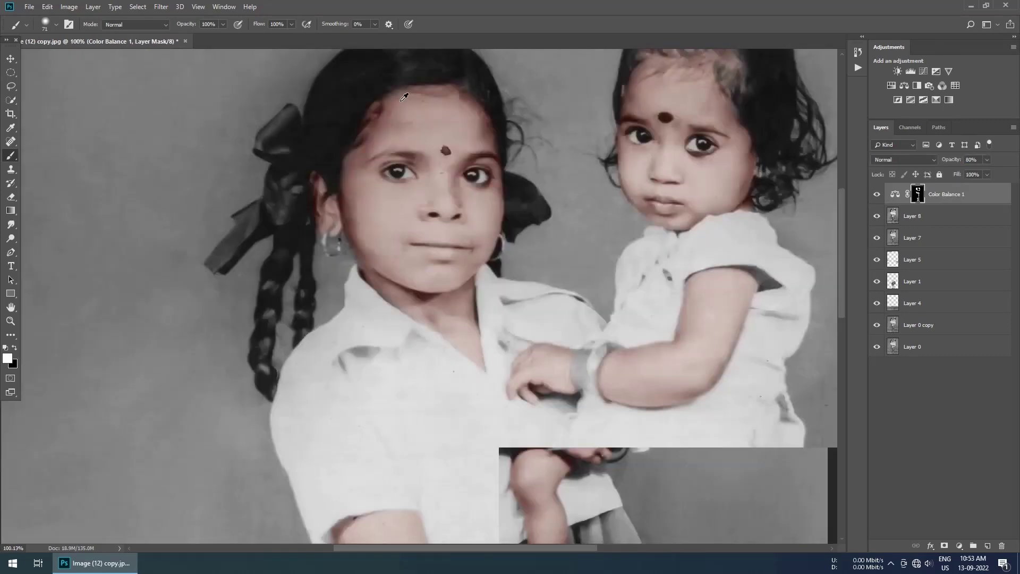
pyautogui.scroll(3, 384, 133)
pyautogui.press('x')
# - Clean the skin tint around both girls' eyes and brows with a tiny brush
pyautogui.scroll(3, 288, 385)
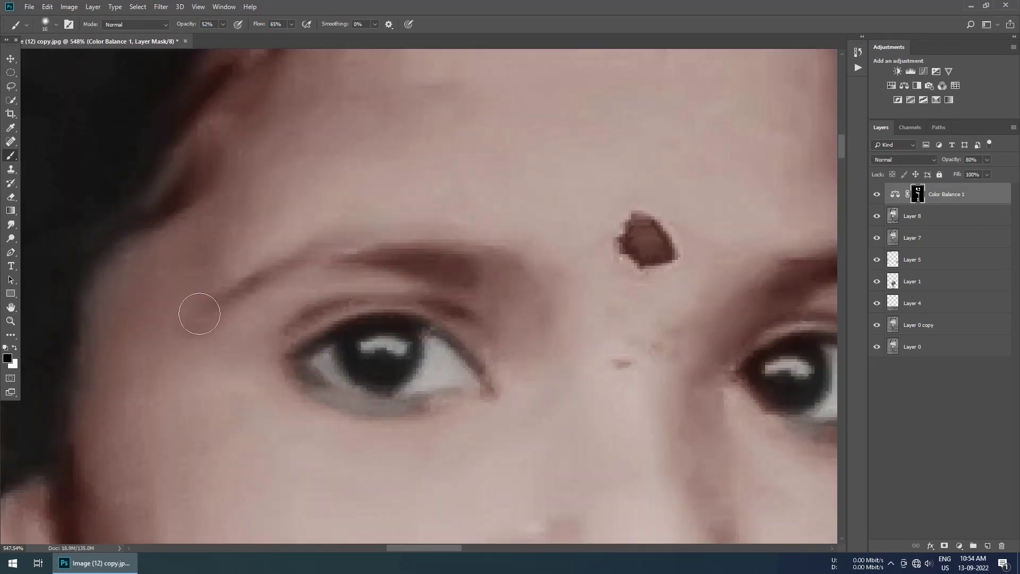
pyautogui.scroll(-3, 450, 270)
pyautogui.scroll(2, 382, 319)
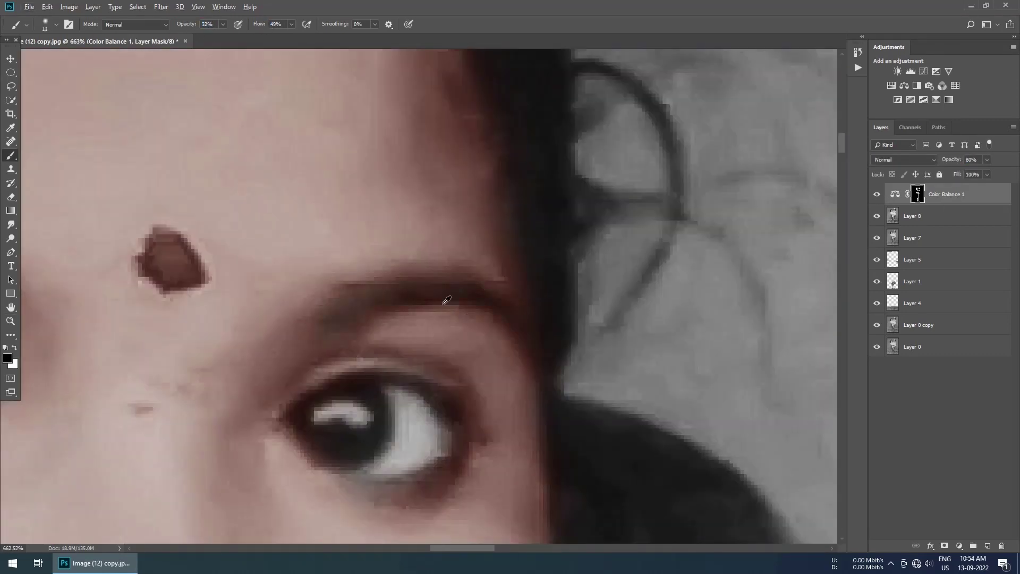
pyautogui.scroll(3, 446, 292)
pyautogui.press('[')
pyautogui.press('[')
pyautogui.press('[')
pyautogui.scroll(-5, 253, 324)
pyautogui.scroll(3, 228, 267)
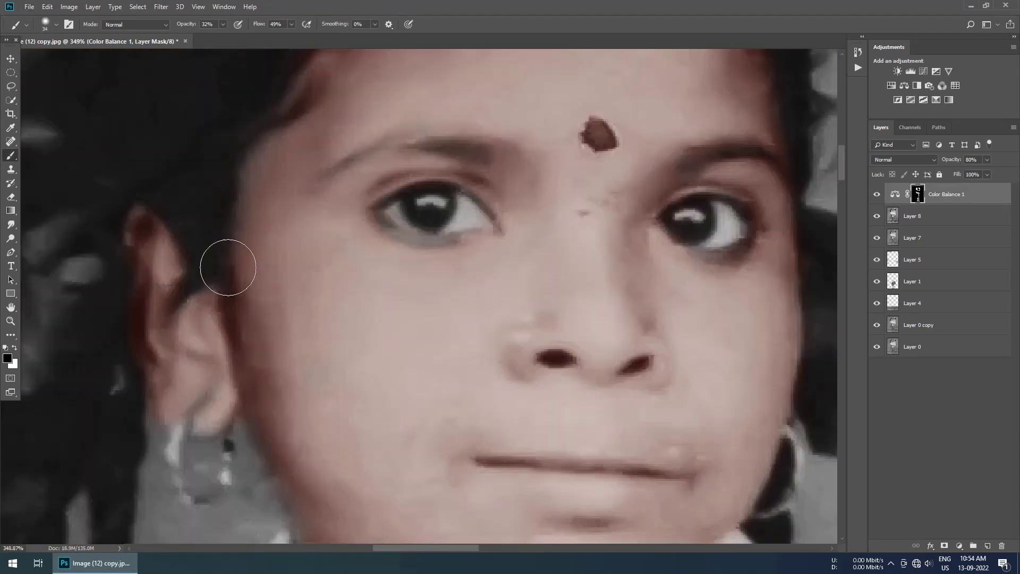
pyautogui.scroll(-3, 132, 330)
pyautogui.scroll(4, 159, 130)
pyautogui.scroll(2, 307, 239)
pyautogui.press('2')
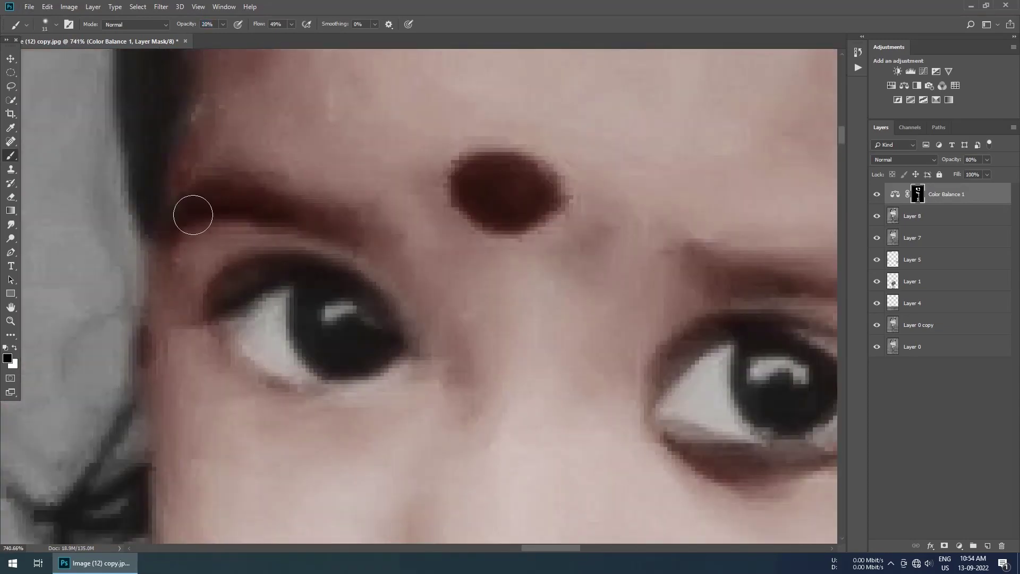
pyautogui.hscroll(5, 424, 257)
pyautogui.scroll(-1, 461, 309)
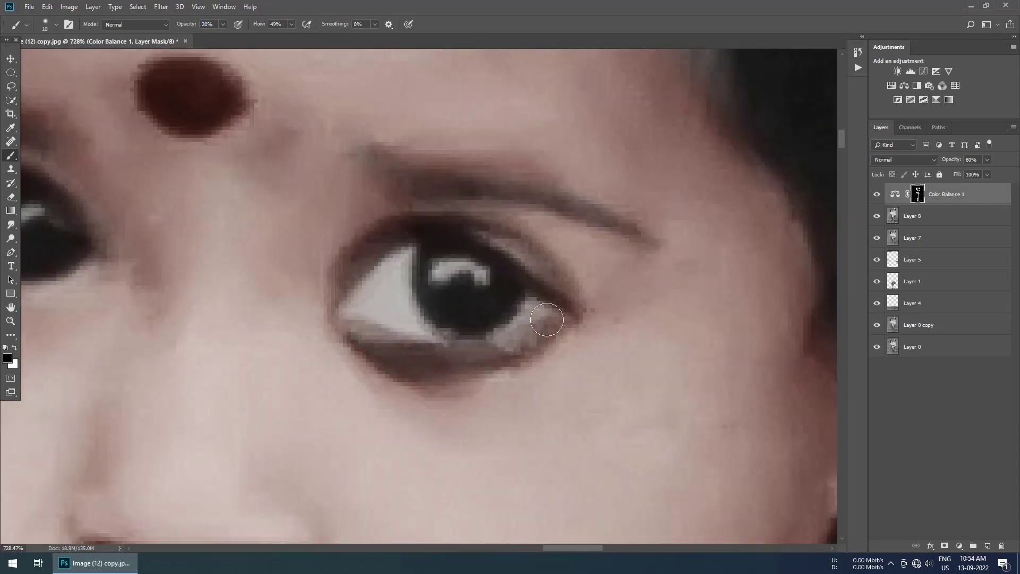
pyautogui.scroll(-2, 187, 246)
pyautogui.scroll(-2, 428, 287)
pyautogui.scroll(-1, 739, 301)
# - Add Color Balance 2 with adjusted midtones, invert its mask, and work over the legs
pyautogui.click(904, 85)
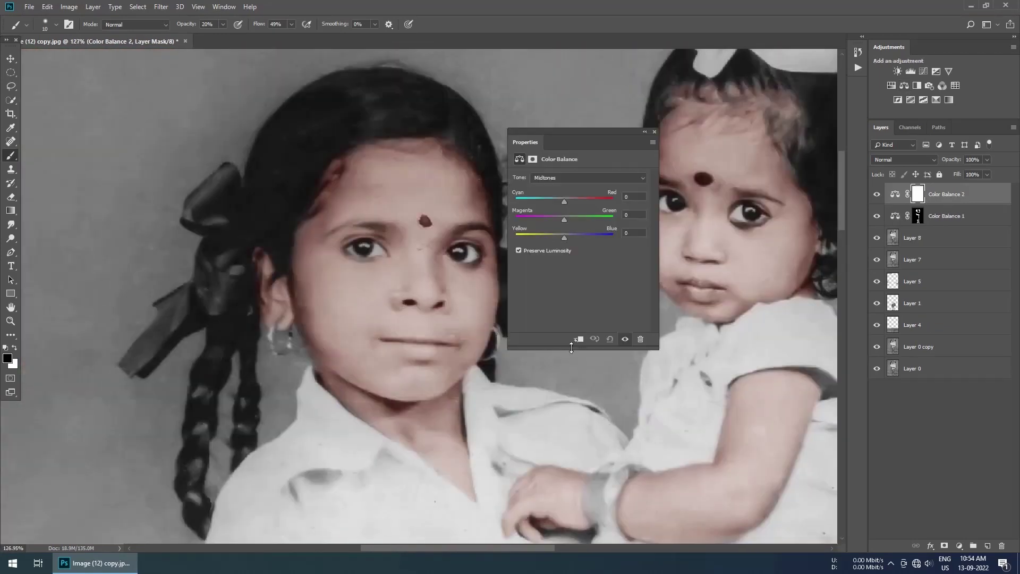
pyautogui.moveTo(565, 238); pyautogui.dragTo(550, 238)
pyautogui.moveTo(565, 202); pyautogui.dragTo(567, 201)
pyautogui.click(654, 131)
pyautogui.hotkey('ctrl', 'i')
pyautogui.scroll(-2, 372, 266)
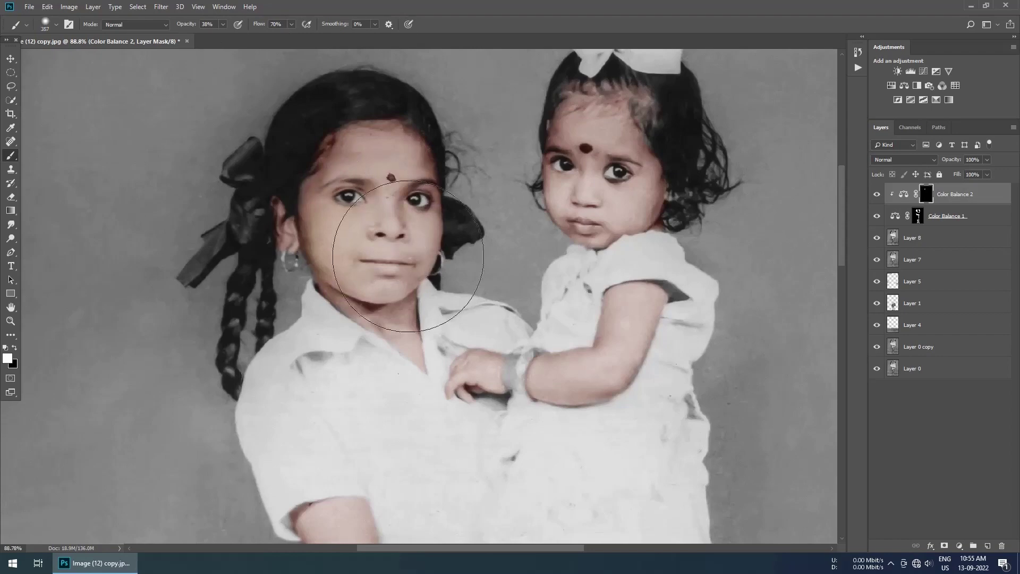
pyautogui.scroll(-2, 463, 276)
pyautogui.scroll(-5, 497, 358)
pyautogui.scroll(-5, 462, 350)
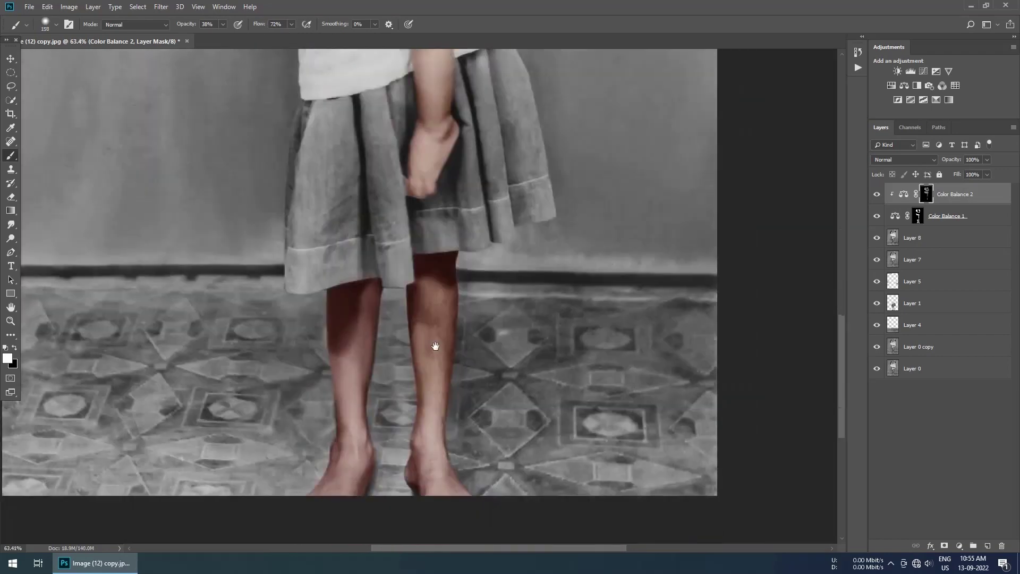
pyautogui.scroll(-3, 433, 346)
pyautogui.scroll(5, 290, 266)
pyautogui.scroll(3, 290, 213)
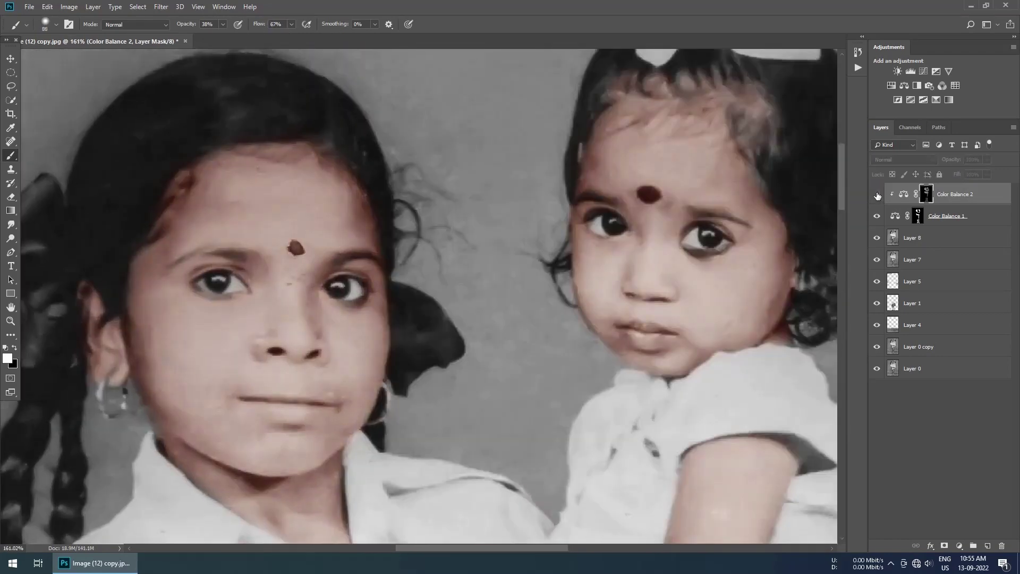
# - Add Color Balance 3 with midtones pushed toward red for a pink tint
pyautogui.click(903, 86)
pyautogui.moveTo(564, 202); pyautogui.dragTo(605, 202)
pyautogui.moveTo(565, 219); pyautogui.dragTo(550, 219)
pyautogui.click(654, 131)
# - Invert Color Balance 3's mask and paint pink onto both girls' lips and cheeks
pyautogui.hotkey('ctrl', 'i')
pyautogui.scroll(5, 319, 372)
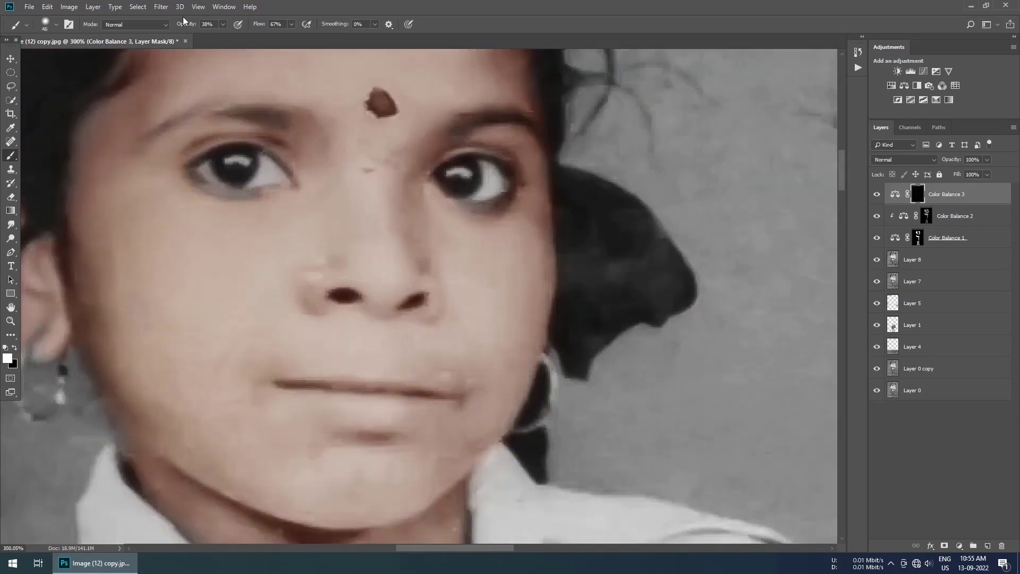
pyautogui.scroll(3, 318, 377)
pyautogui.scroll(-2, 420, 360)
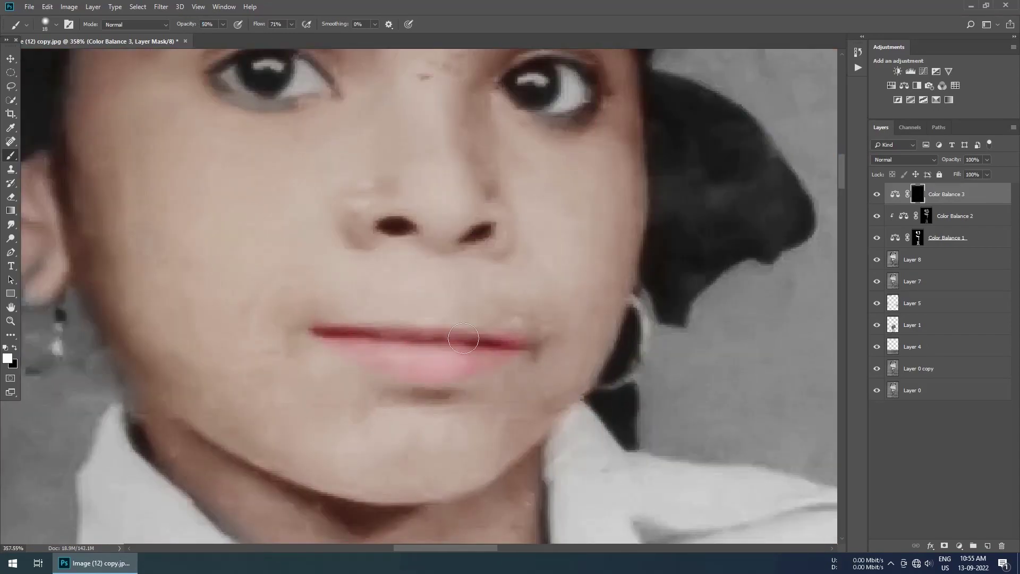
pyautogui.scroll(-2, 463, 338)
pyautogui.scroll(-3, 410, 352)
pyautogui.scroll(5, 425, 327)
pyautogui.scroll(2, 433, 340)
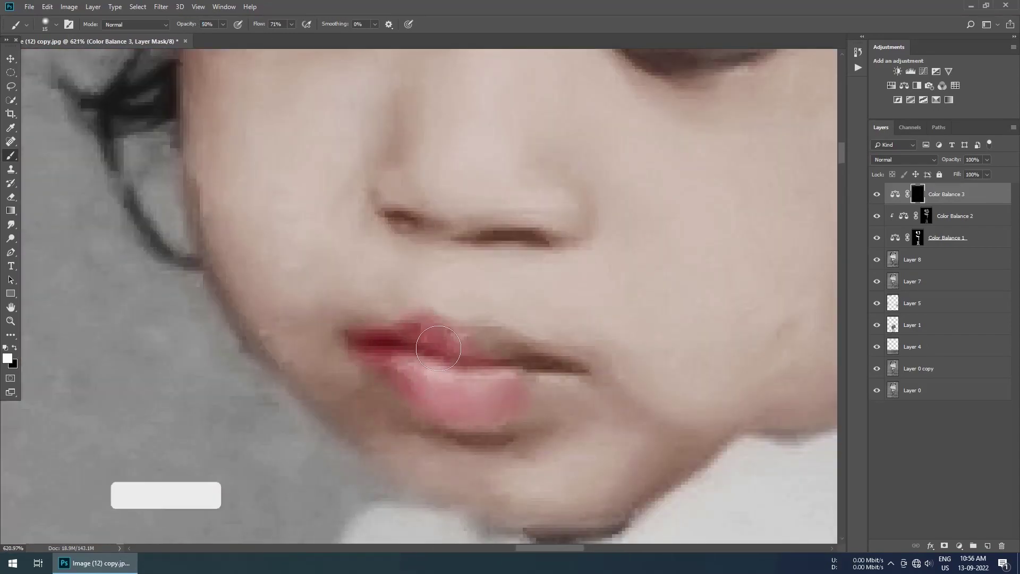
pyautogui.scroll(-3, 439, 348)
# - Compare the faces with and without the pink tint, then add Color Balance 4 shifted toward red
pyautogui.moveTo(462, 369); pyautogui.dragTo(463, 510)
pyautogui.scroll(2, 421, 372)
pyautogui.scroll(1, 384, 368)
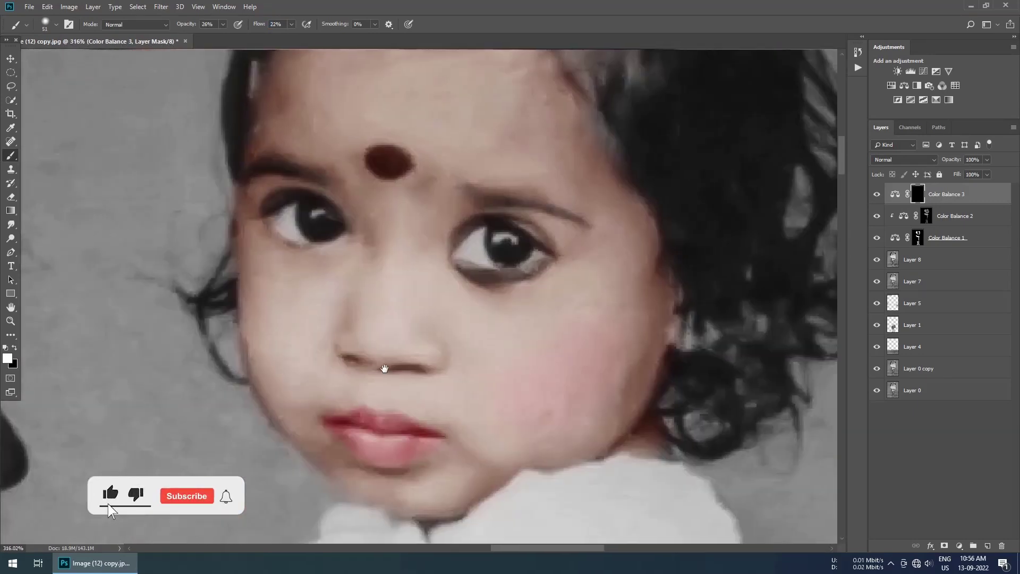
pyautogui.scroll(-2, 489, 306)
pyautogui.scroll(-4, 273, 351)
pyautogui.click(877, 194)
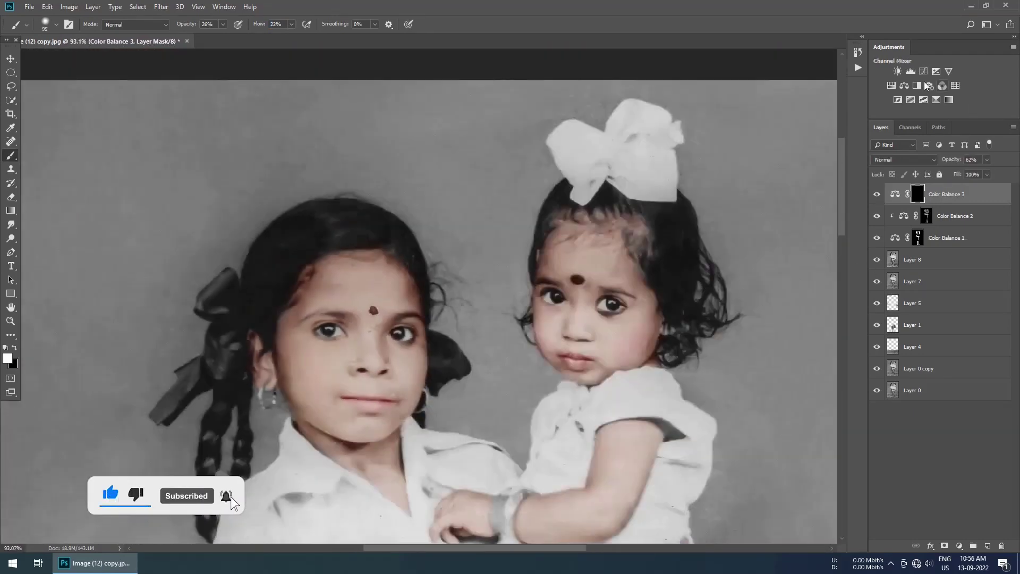
pyautogui.click(904, 86)
pyautogui.moveTo(568, 198); pyautogui.dragTo(579, 196)
# - Invert Color Balance 4's mask and paint deep red onto both girls' bindis
pyautogui.hotkey('ctrl', 'i')
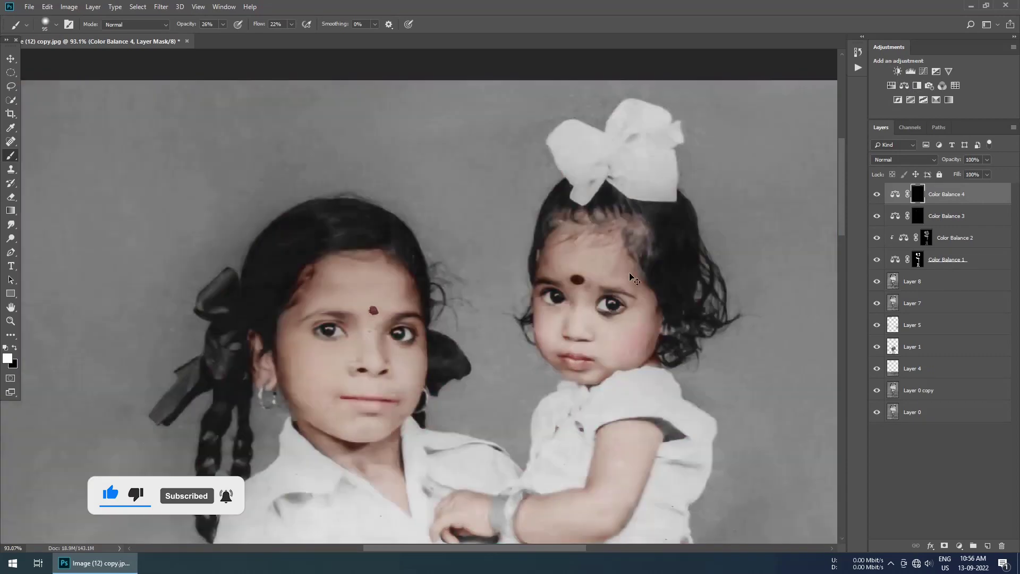
pyautogui.scroll(5, 638, 358)
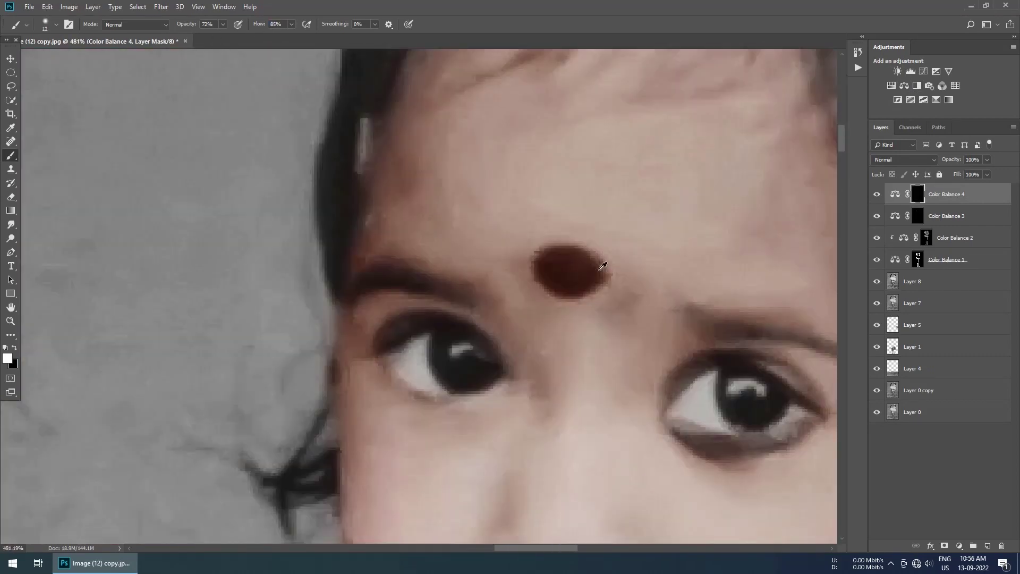
pyautogui.scroll(-5, 436, 329)
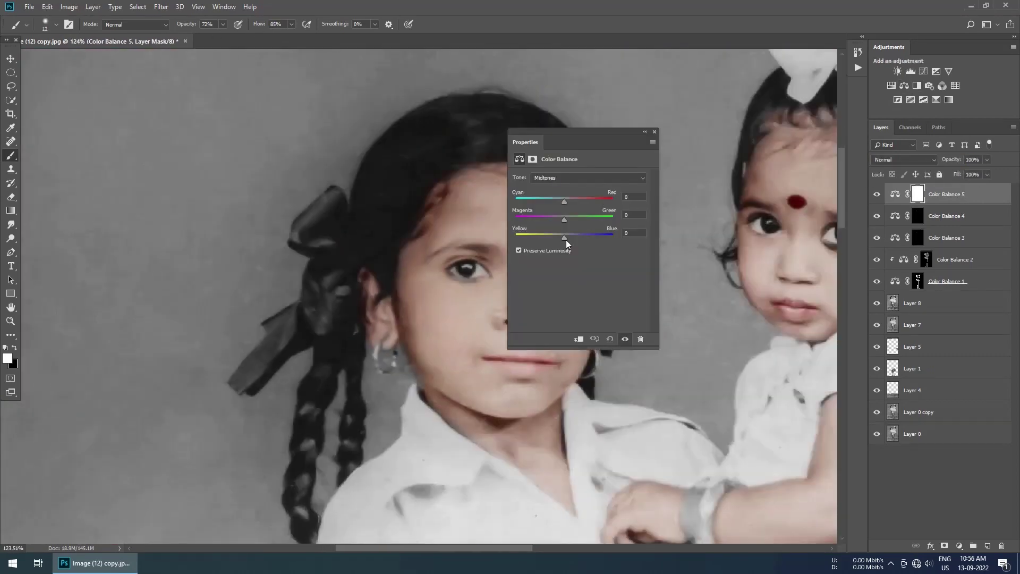
# - Add a Color Balance layer with Shadows toward yellow for the earrings, plus a sixth for hair
pyautogui.click(589, 178)
pyautogui.click(548, 191)
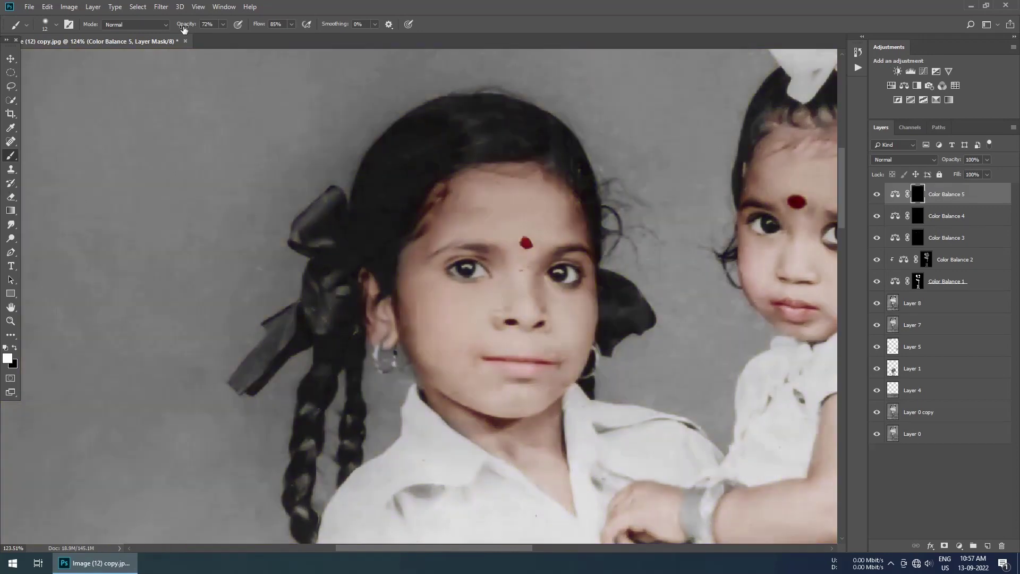
pyautogui.scroll(-10, 415, 395)
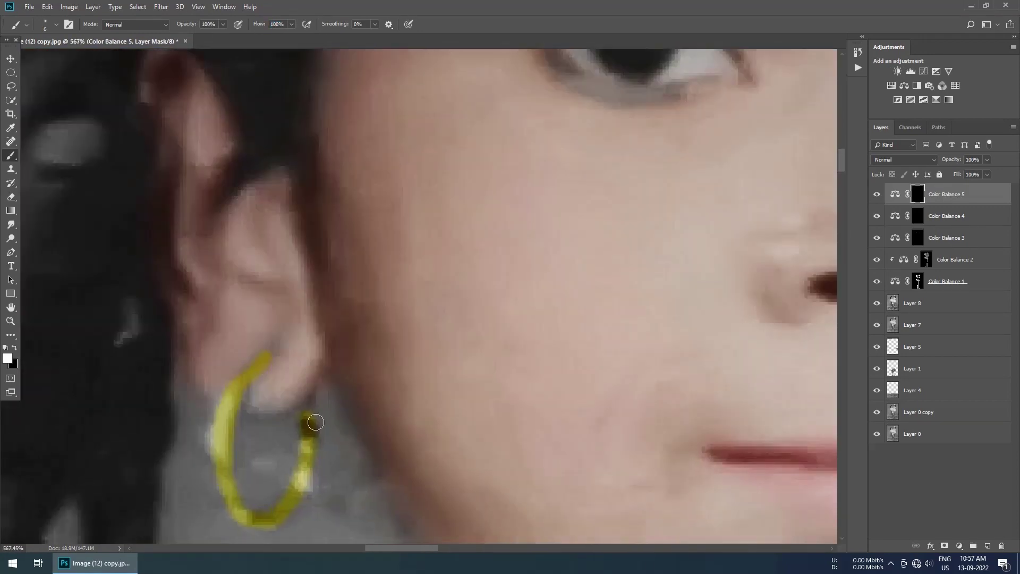
pyautogui.scroll(3, 452, 303)
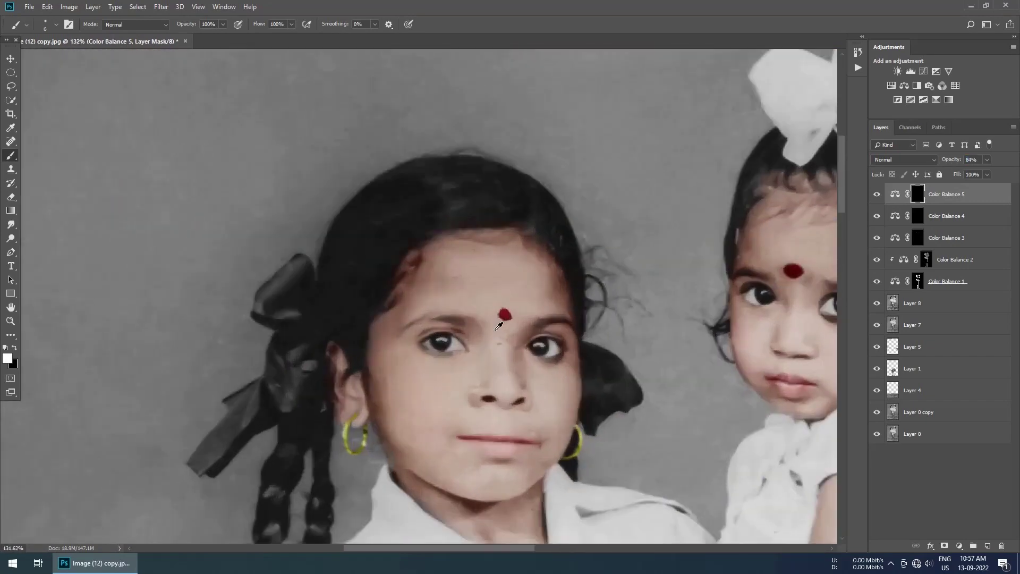
pyautogui.click(904, 86)
# - Resize the brush as needed and paint the hair tint into the mask
pyautogui.scroll(2, 493, 175)
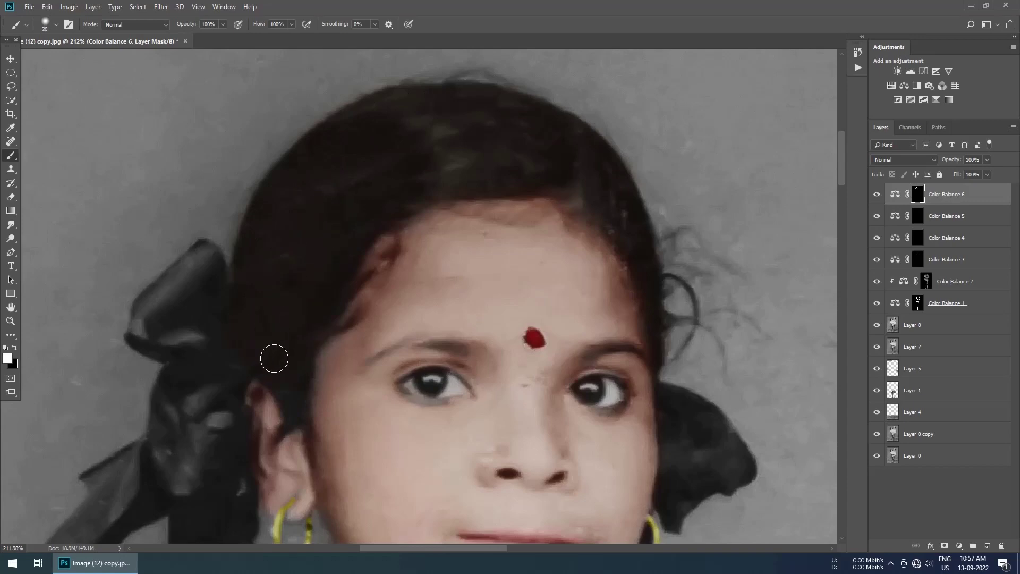
pyautogui.scroll(-1, 274, 358)
pyautogui.scroll(2, 282, 393)
pyautogui.scroll(1, 364, 308)
pyautogui.scroll(1, 363, 247)
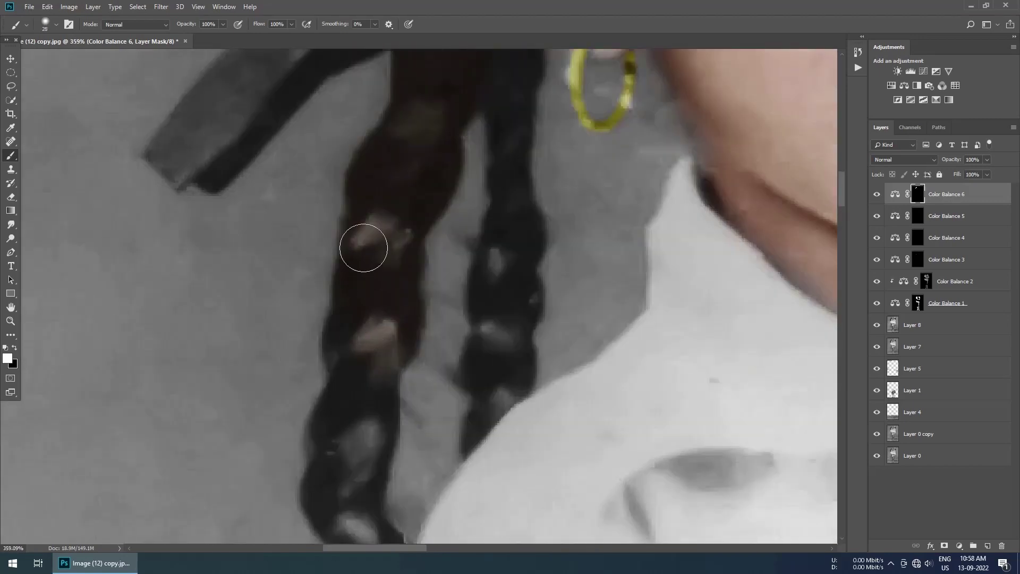
pyautogui.scroll(-3, 364, 247)
pyautogui.scroll(-2, 391, 496)
pyautogui.scroll(2, 435, 244)
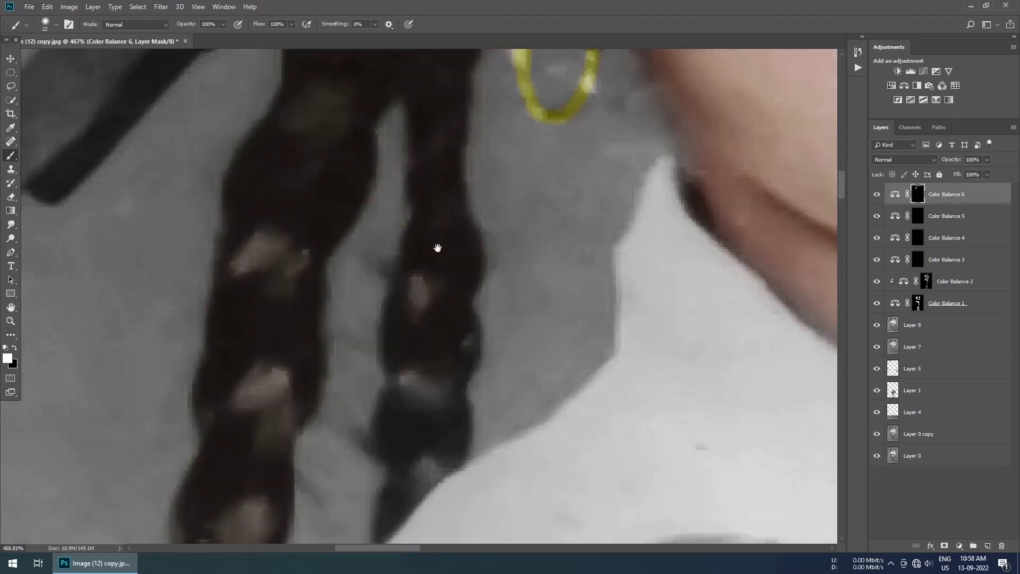
pyautogui.scroll(1, 388, 469)
pyautogui.scroll(-5, 455, 301)
pyautogui.scroll(5, 343, 366)
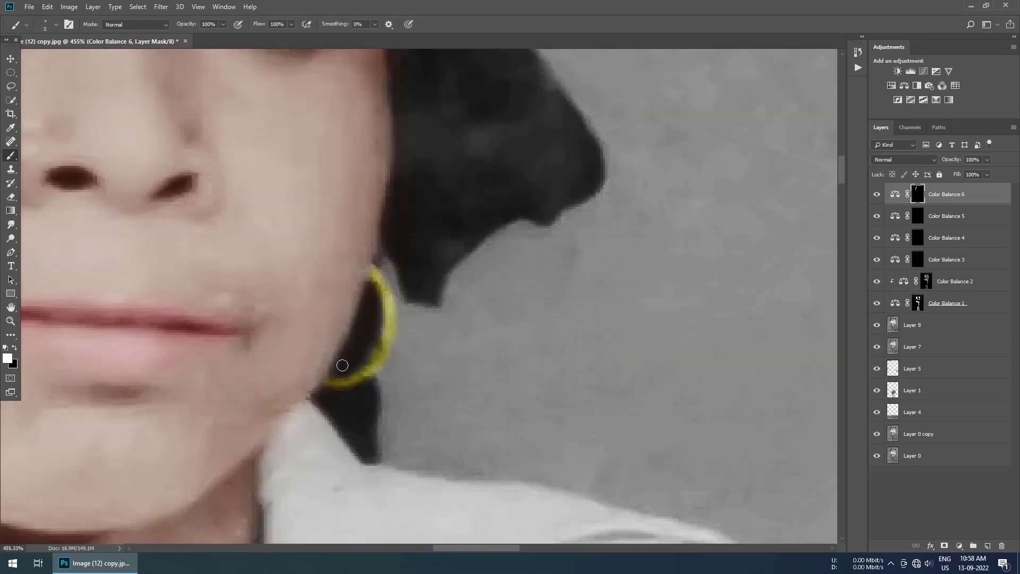
pyautogui.scroll(1, 363, 407)
pyautogui.scroll(-4, 392, 453)
pyautogui.scroll(-2, 448, 437)
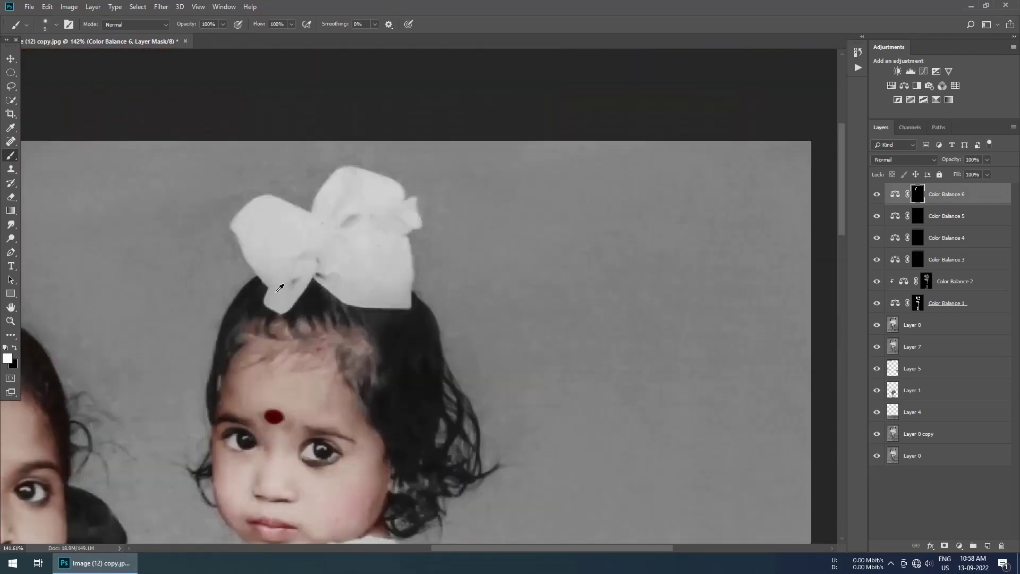
pyautogui.scroll(3, 274, 336)
pyautogui.scroll(-3, 186, 394)
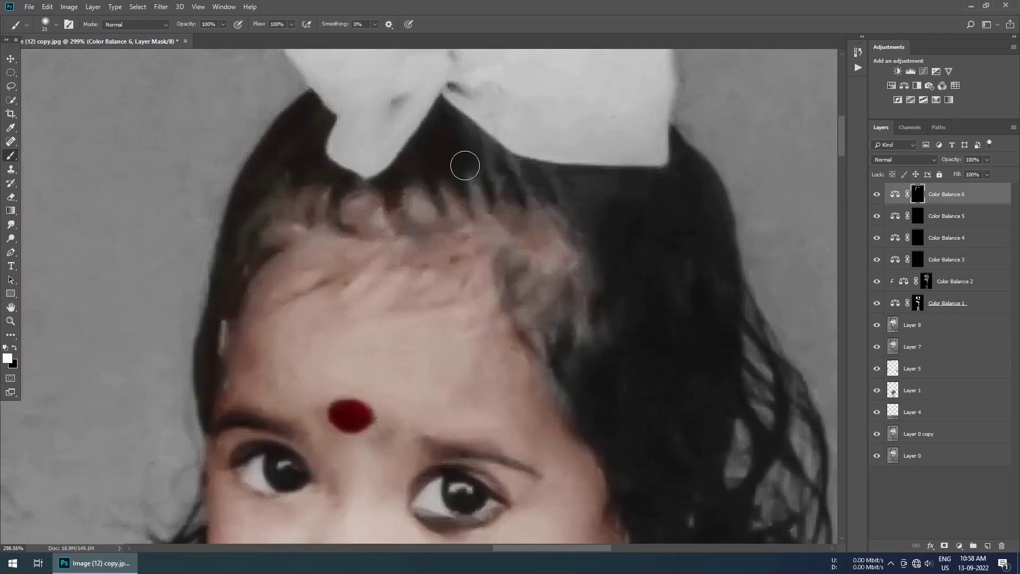
pyautogui.press(']')
pyautogui.press(']')
pyautogui.press(']')
pyautogui.hscroll(3, 414, 213)
pyautogui.scroll(-1, 399, 278)
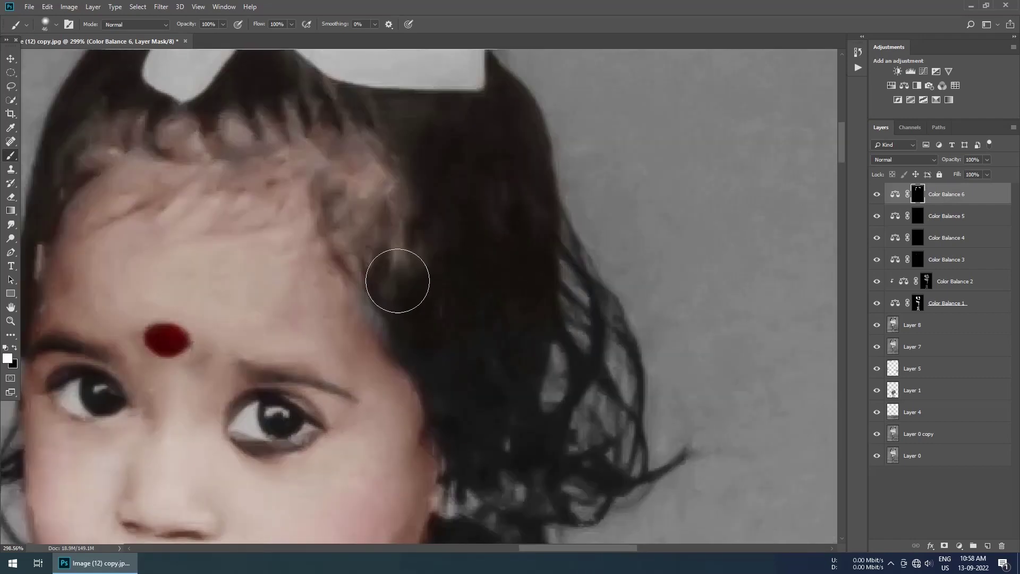
pyautogui.scroll(-3, 425, 287)
pyautogui.scroll(2, 413, 421)
pyautogui.scroll(2, 361, 331)
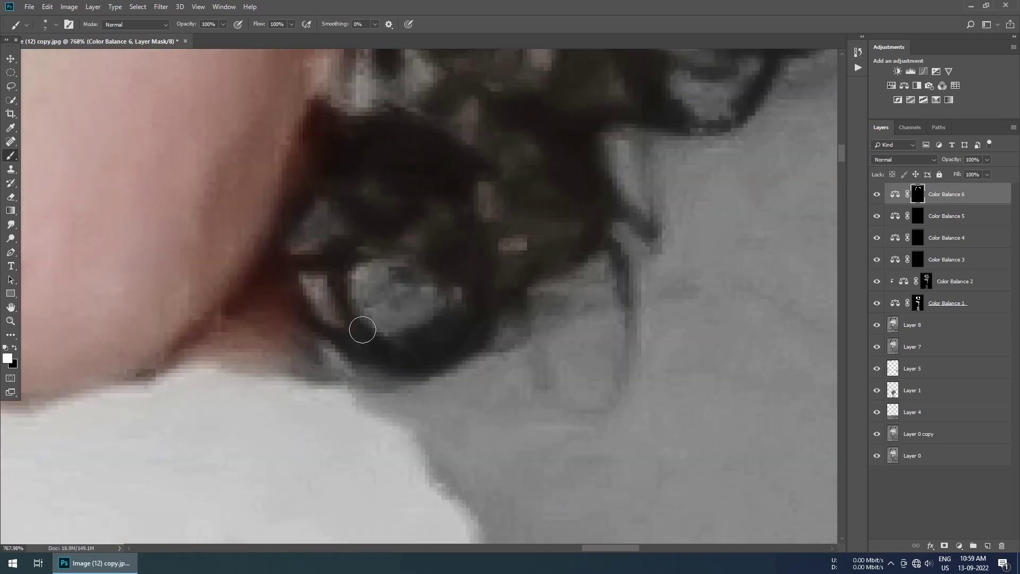
pyautogui.scroll(1, 460, 349)
pyautogui.scroll(2, 461, 349)
pyautogui.press('[')
pyautogui.press('[')
pyautogui.hscroll(2, 540, 365)
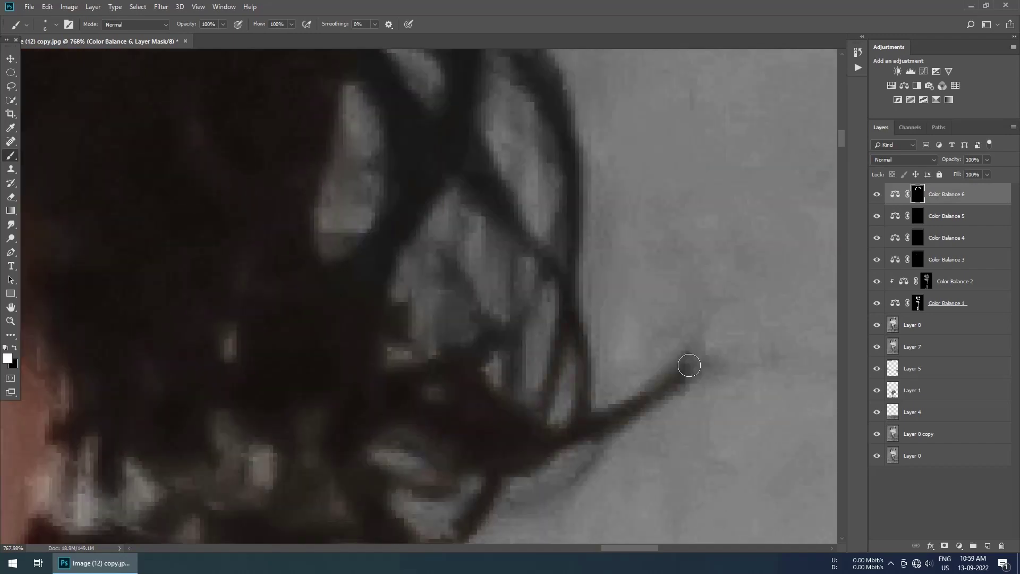
pyautogui.press(']')
pyautogui.scroll(2, 417, 282)
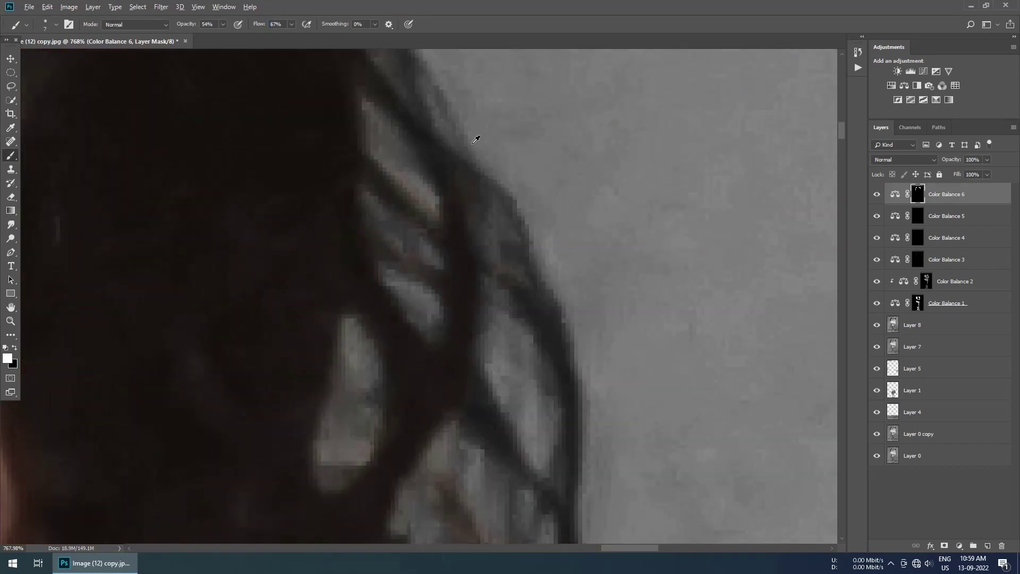
pyautogui.press(']')
pyautogui.scroll(-2, 559, 292)
pyautogui.scroll(-2, 469, 333)
pyautogui.scroll(-2, 444, 319)
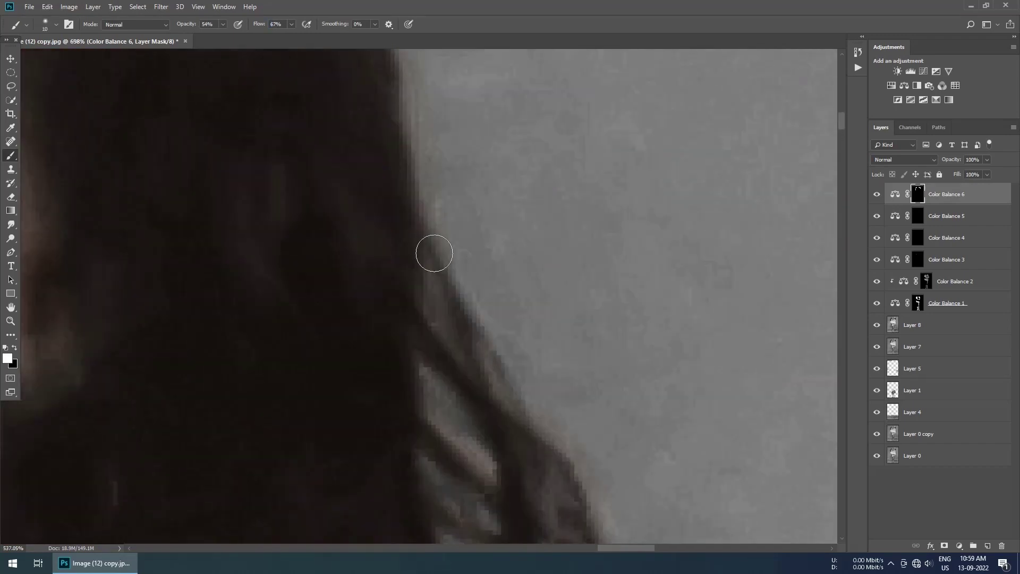
pyautogui.scroll(-4, 433, 251)
pyautogui.moveTo(428, 269); pyautogui.dragTo(472, 315)
# - Fit the whole photo in view and add a Brightness/Contrast adjustment layer
pyautogui.scroll(3, 255, 103)
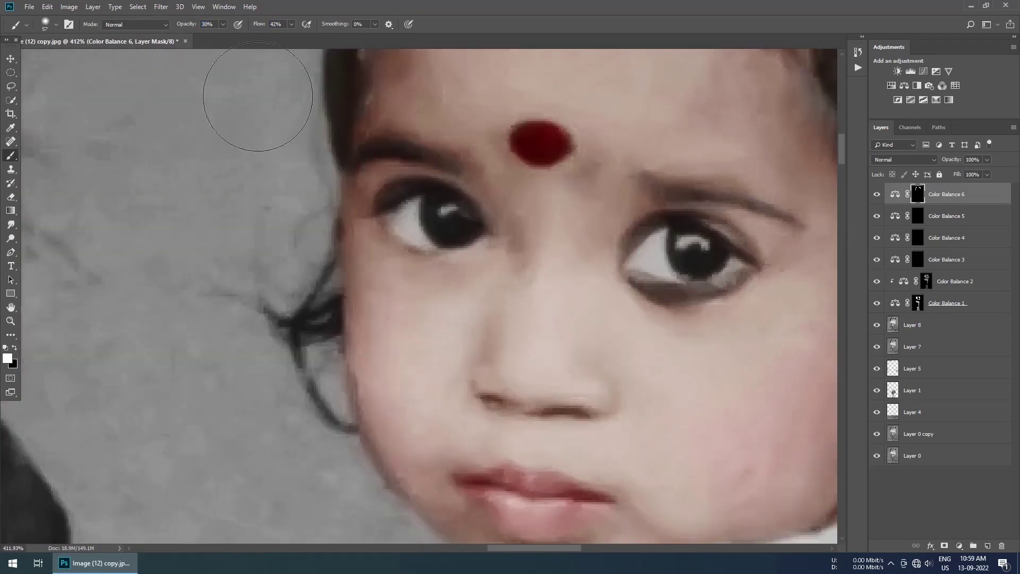
pyautogui.scroll(3, 265, 346)
pyautogui.hotkey('ctrl', '0')
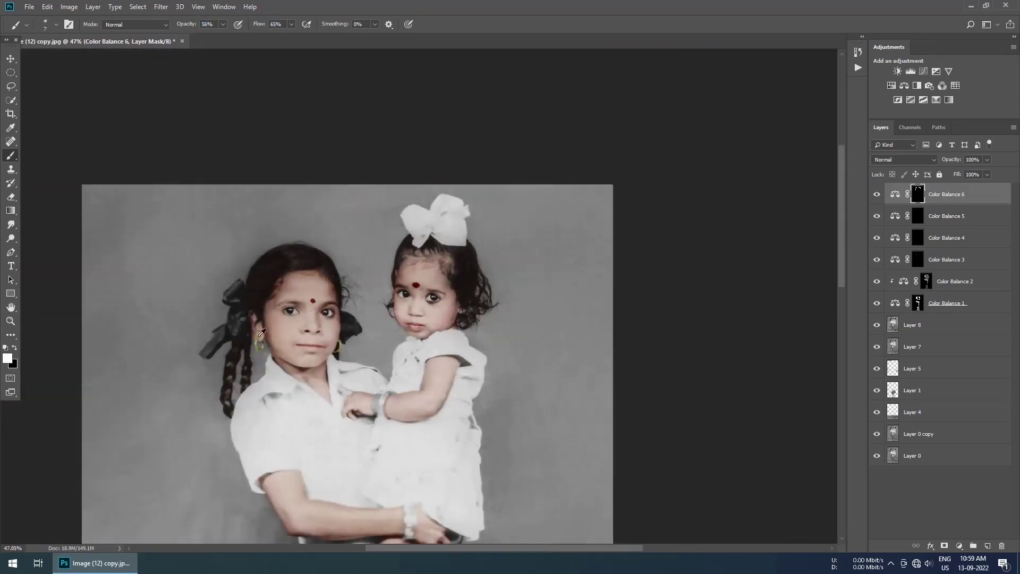
pyautogui.click(898, 72)
# - Set the Brightness/Contrast adjustment to brightness 33 and contrast 46
pyautogui.moveTo(579, 225); pyautogui.dragTo(611, 227)
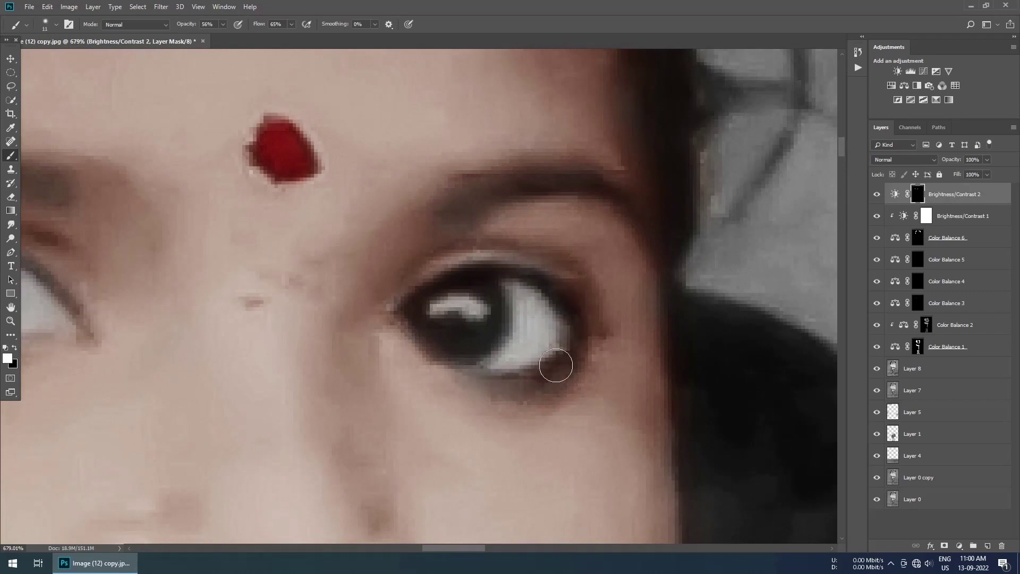
pyautogui.scroll(-5, 556, 365)
pyautogui.scroll(5, 442, 408)
pyautogui.scroll(-5, 590, 237)
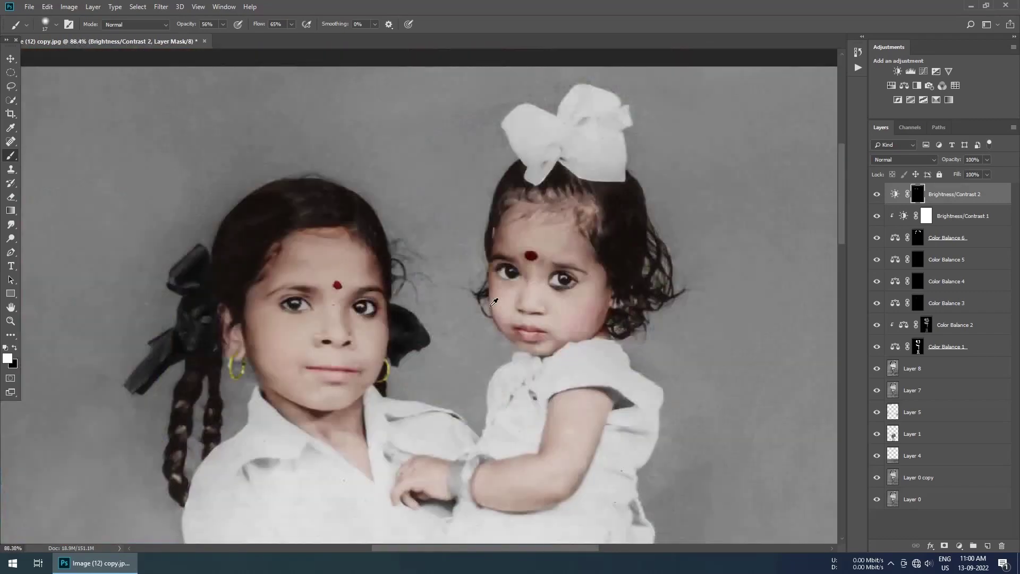
pyautogui.scroll(4, 505, 312)
# - Use a smaller brush to paint the adjustment onto both girls' eyes
pyautogui.press('[')
pyautogui.scroll(1, 505, 312)
pyautogui.scroll(-1, 196, 245)
pyautogui.scroll(-2, 203, 244)
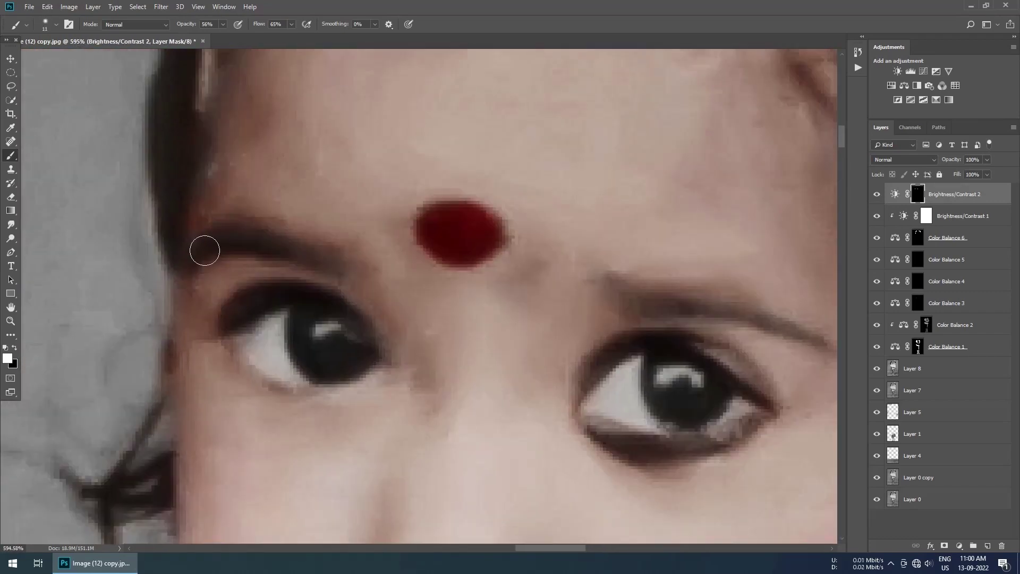
pyautogui.scroll(-3, 463, 232)
# - Use a larger, lower-opacity brush to brighten the girls' cheeks
pyautogui.press(']')
pyautogui.press('4')
pyautogui.press('4')
pyautogui.scroll(-2, 353, 228)
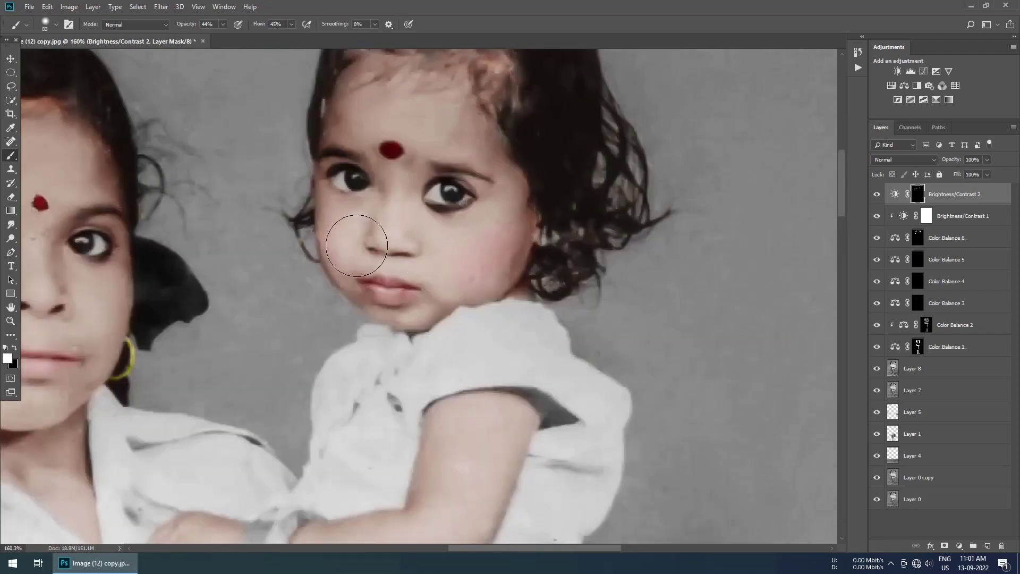
pyautogui.scroll(-2, 405, 239)
pyautogui.scroll(-2, 720, 330)
pyautogui.scroll(3, 478, 266)
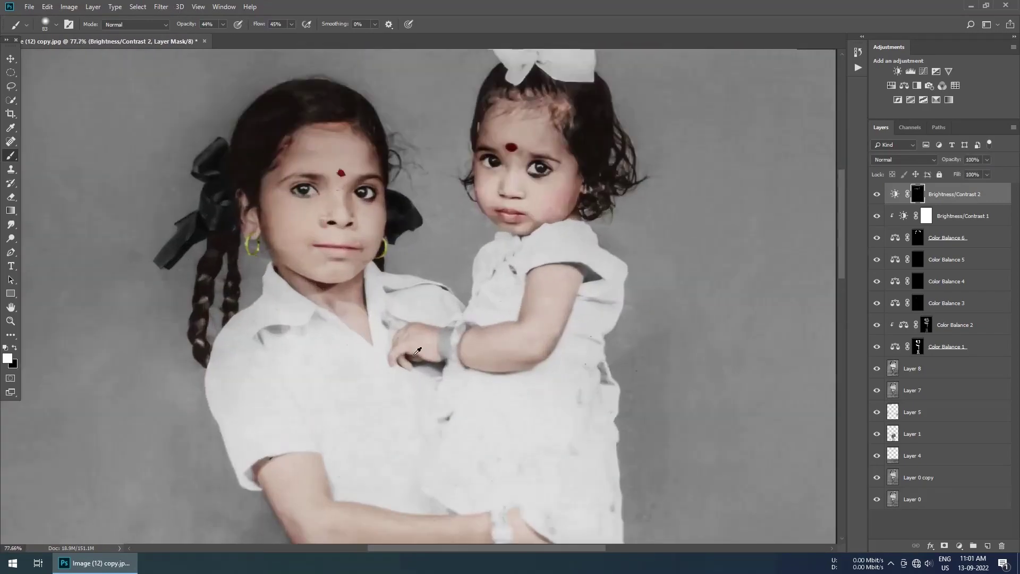
pyautogui.scroll(1, 467, 354)
pyautogui.scroll(-3, 468, 410)
pyautogui.scroll(-2, 525, 231)
# - Add a Color Balance layer with an inverted mask, then paint the skirt's left fold and hem blue
pyautogui.click(904, 85)
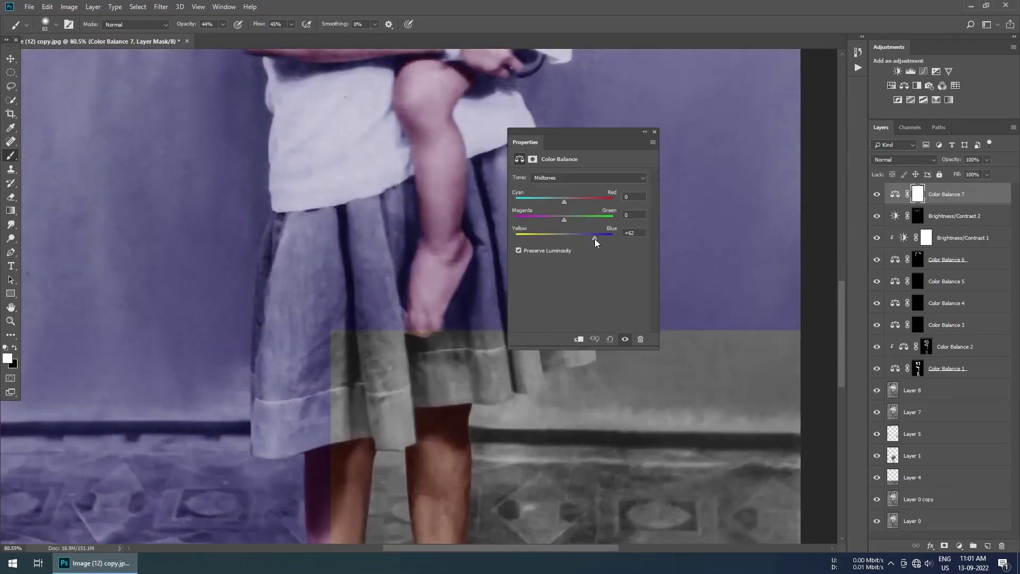
pyautogui.hotkey('ctrl', 'i')
pyautogui.moveTo(306, 255); pyautogui.dragTo(268, 372)
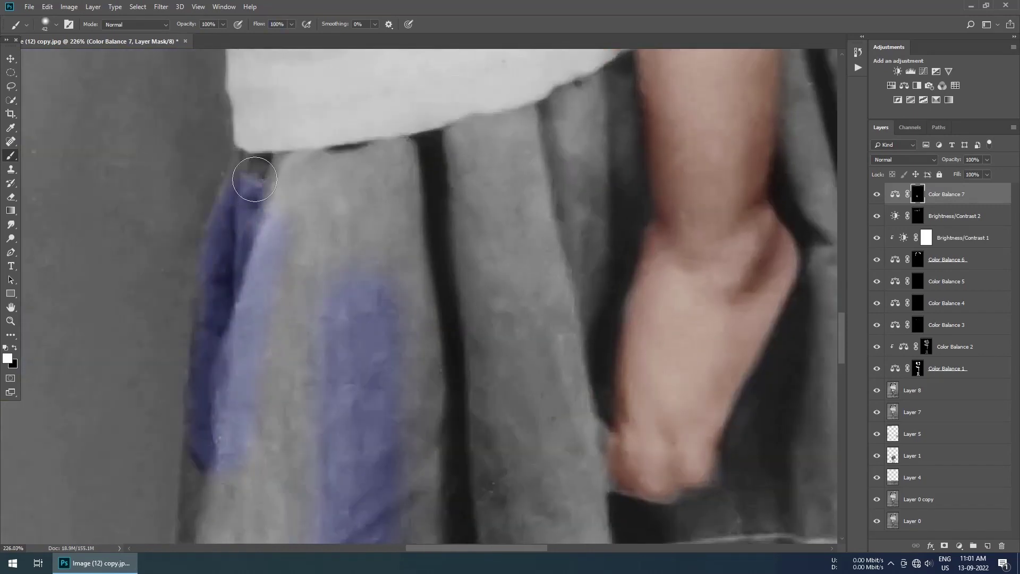
pyautogui.scroll(3, 250, 183)
pyautogui.scroll(3, 216, 183)
pyautogui.moveTo(230, 425); pyautogui.dragTo(301, 405)
pyautogui.scroll(-5, 311, 365)
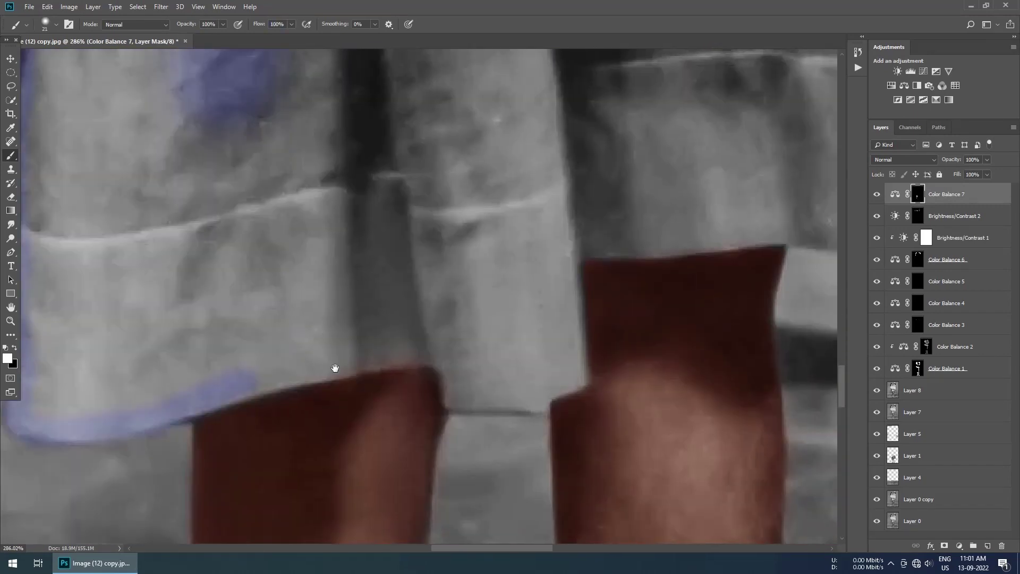
pyautogui.moveTo(337, 364); pyautogui.dragTo(419, 334)
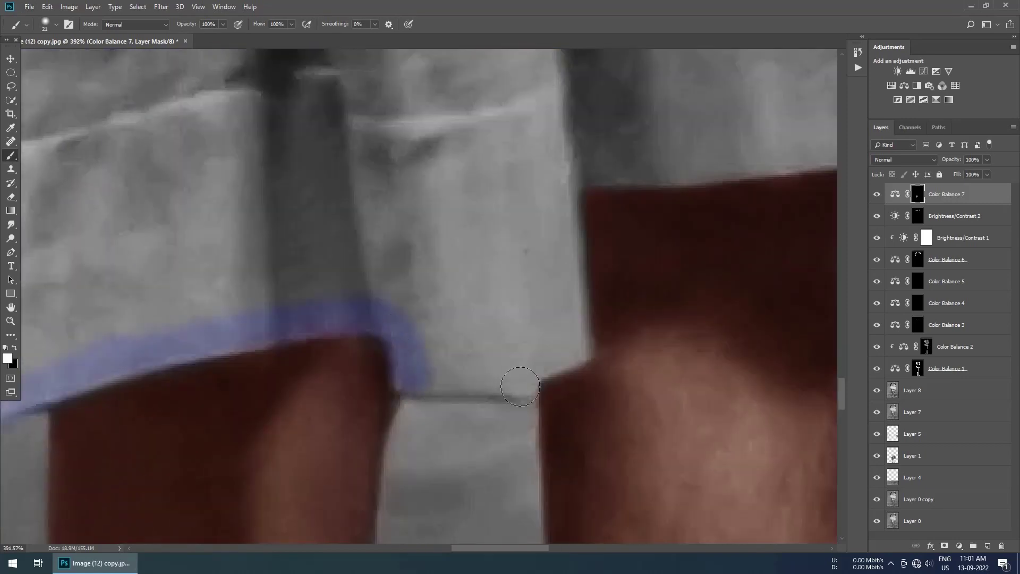
# - Paint the right skirt panel, upper skirt and area beside the leg blue
pyautogui.moveTo(520, 376); pyautogui.dragTo(520, 303)
pyautogui.scroll(-2, 519, 303)
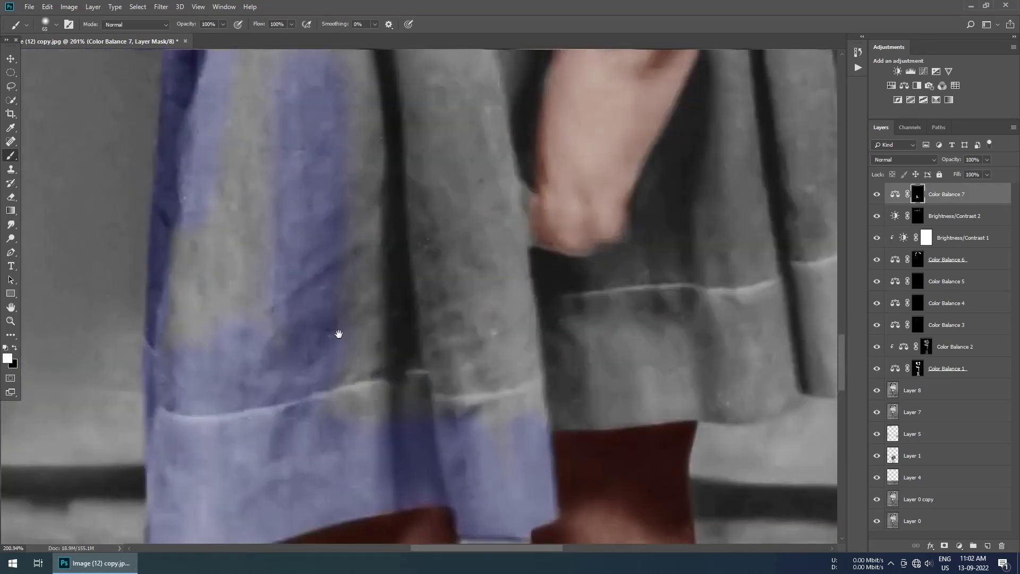
pyautogui.scroll(5, 336, 337)
pyautogui.moveTo(286, 404); pyautogui.dragTo(383, 144)
pyautogui.scroll(3, 383, 144)
pyautogui.hscroll(4, 288, 260)
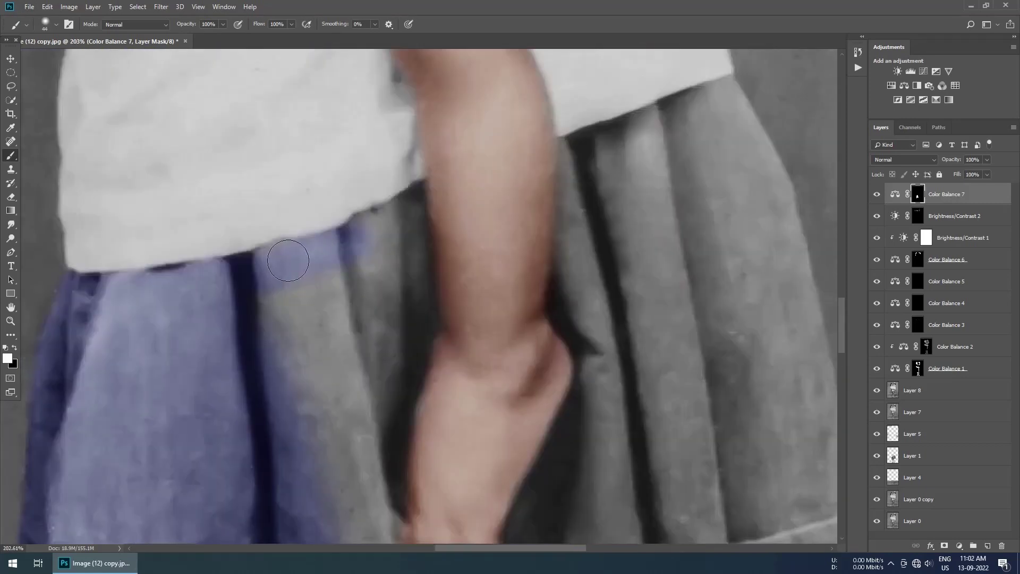
pyautogui.moveTo(416, 193); pyautogui.dragTo(273, 318)
pyautogui.scroll(-2, 357, 455)
pyautogui.scroll(-5, 489, 221)
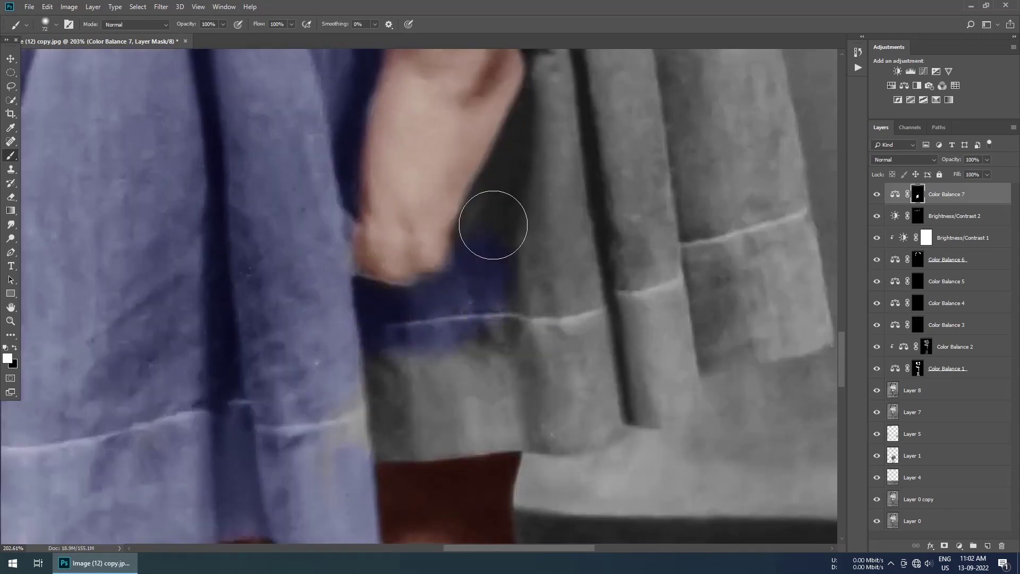
pyautogui.moveTo(346, 243); pyautogui.dragTo(546, 269)
# - Finish colouring the remaining grey skirt panels blue
pyautogui.scroll(3, 547, 269)
pyautogui.scroll(3, 388, 296)
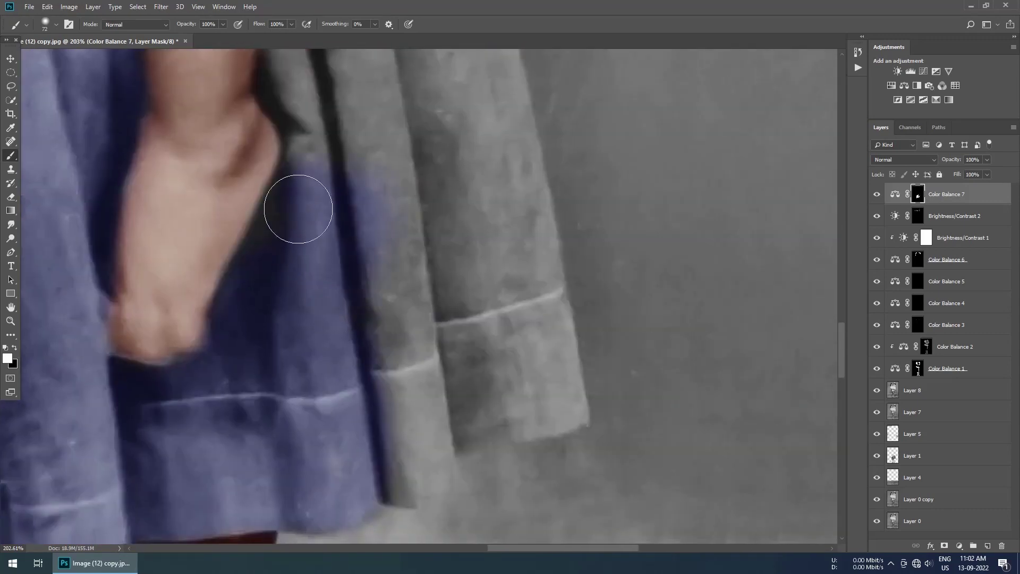
pyautogui.scroll(-2, 400, 397)
pyautogui.scroll(1, 401, 397)
pyautogui.moveTo(372, 404)
pyautogui.mouseDown()
pyautogui.moveTo(473, 372)
pyautogui.moveTo(420, 176)
pyautogui.mouseUp()
pyautogui.scroll(3, 358, 357)
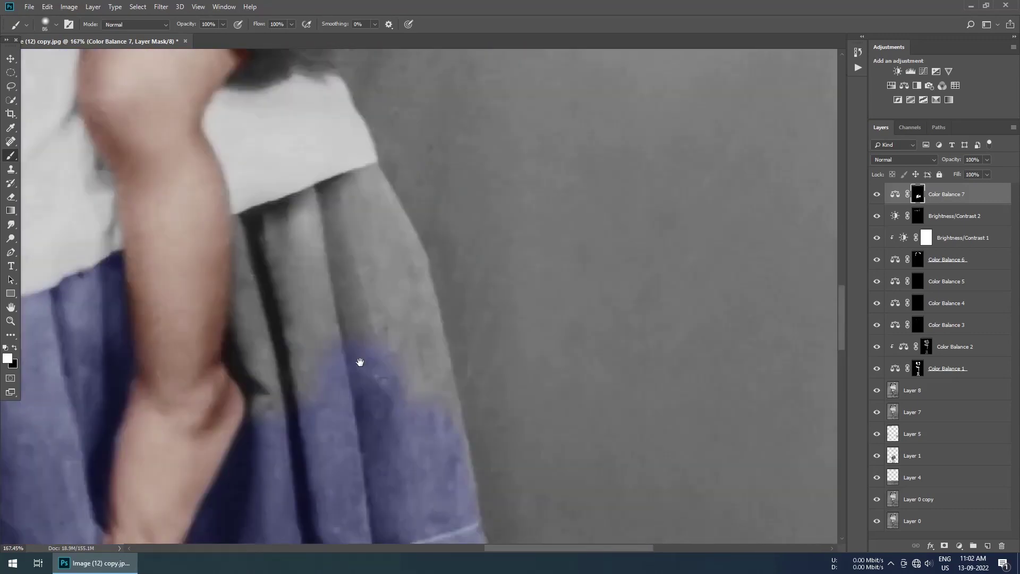
pyautogui.moveTo(257, 314)
pyautogui.mouseDown()
pyautogui.moveTo(367, 181)
pyautogui.moveTo(392, 439)
pyautogui.mouseUp()
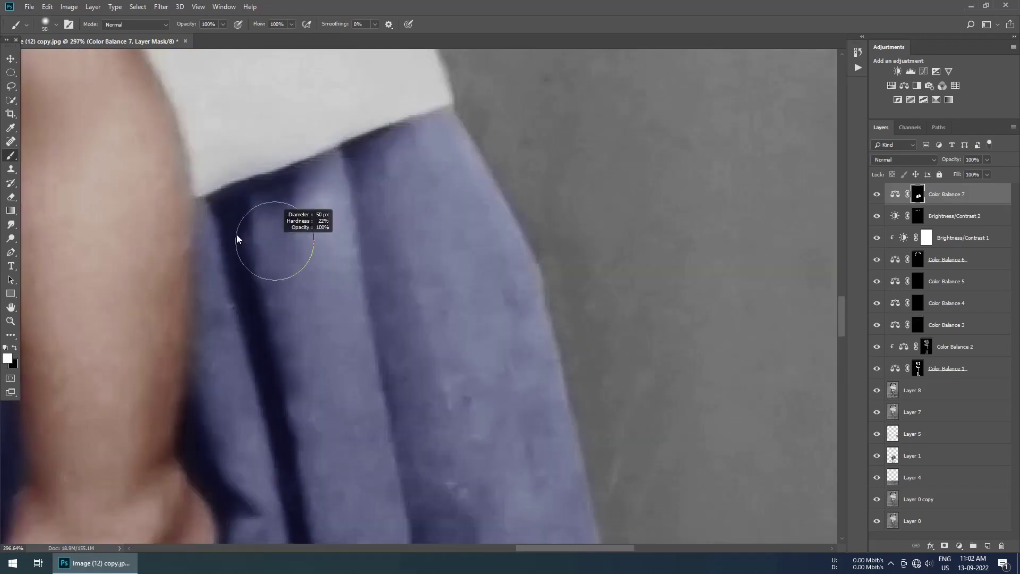
pyautogui.scroll(-4, 405, 292)
pyautogui.scroll(-3, 404, 291)
# - Set the skirt colour to 80% and extend Color Balance 1's skin tone down the legs
pyautogui.press('8')
pyautogui.scroll(3, 328, 371)
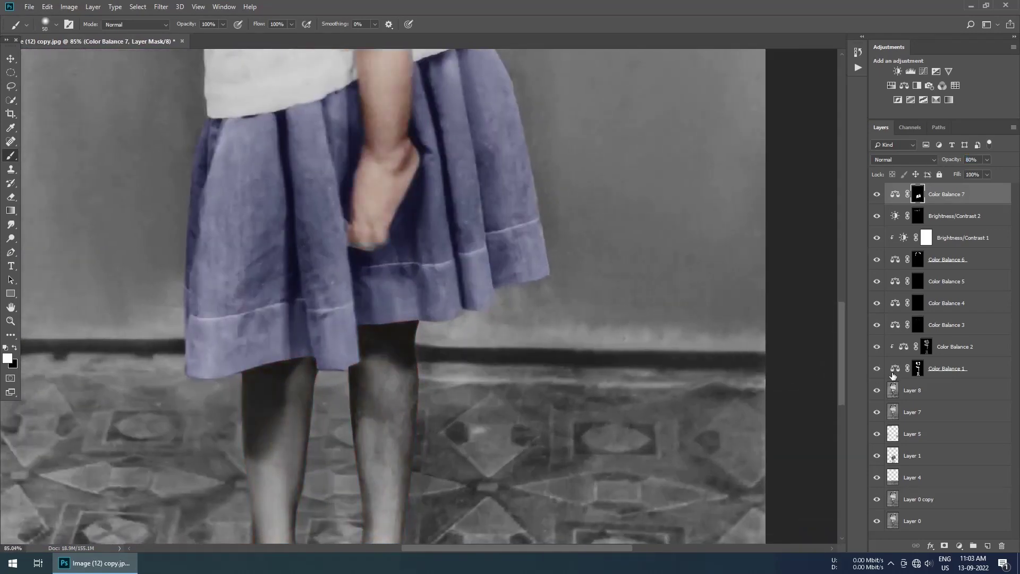
pyautogui.click(892, 376)
pyautogui.press('x')
pyautogui.scroll(-3, 420, 466)
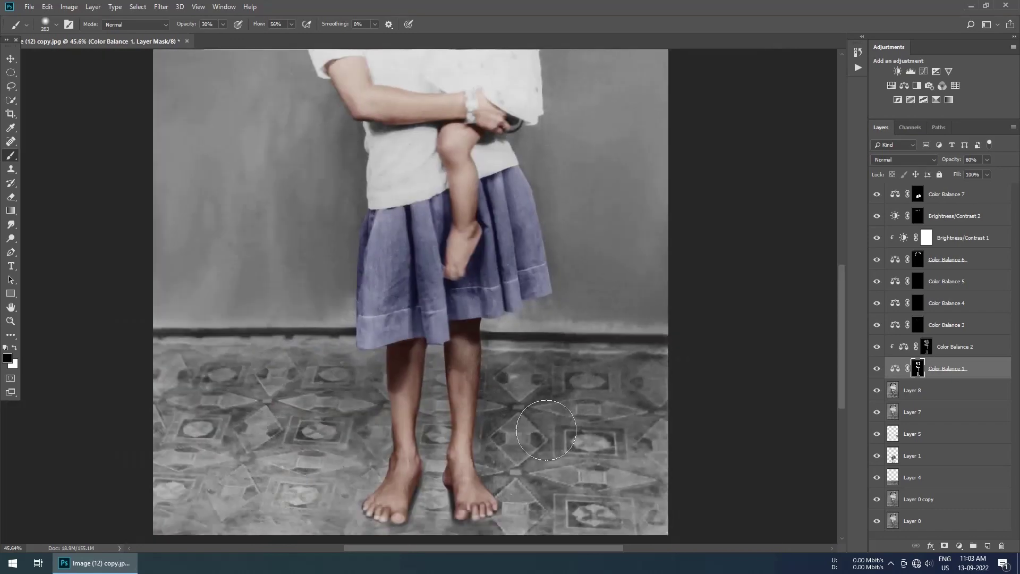
pyautogui.scroll(-2, 403, 444)
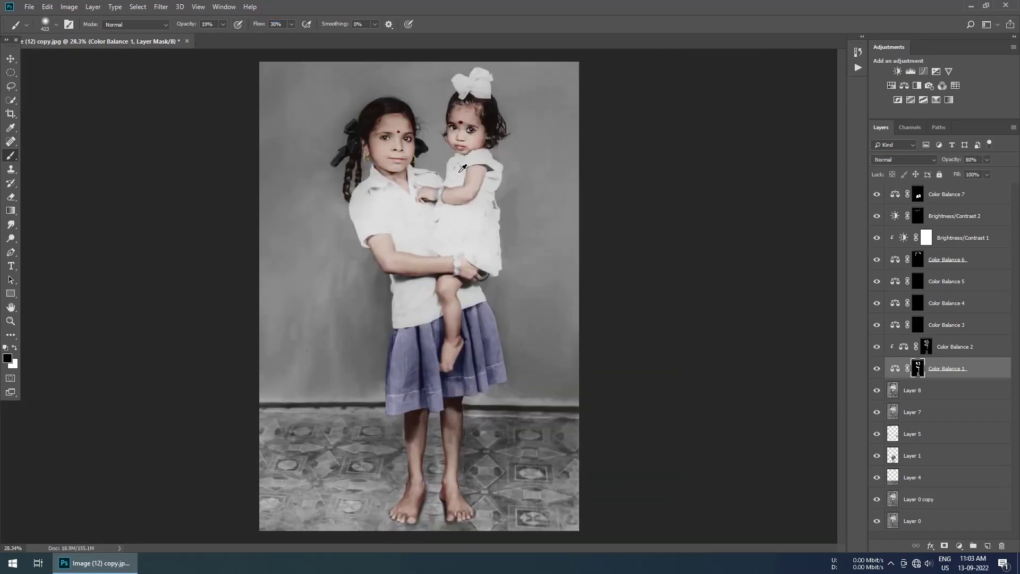
pyautogui.scroll(5, 448, 181)
# - Name the Color Balance layers red, skin, gold, hair and blue by what they tint
pyautogui.press('v')
pyautogui.click(904, 215)
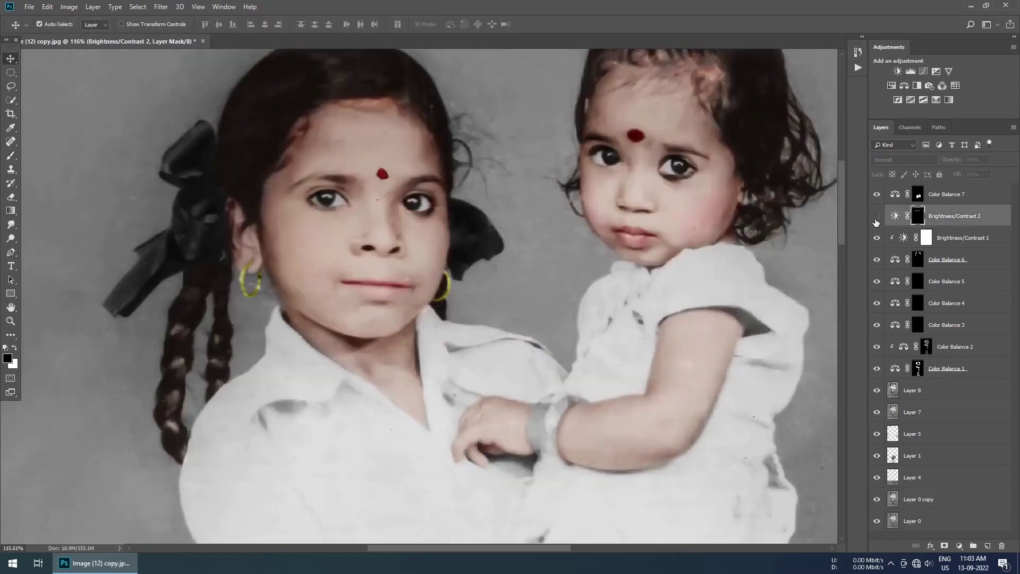
pyautogui.click(935, 303)
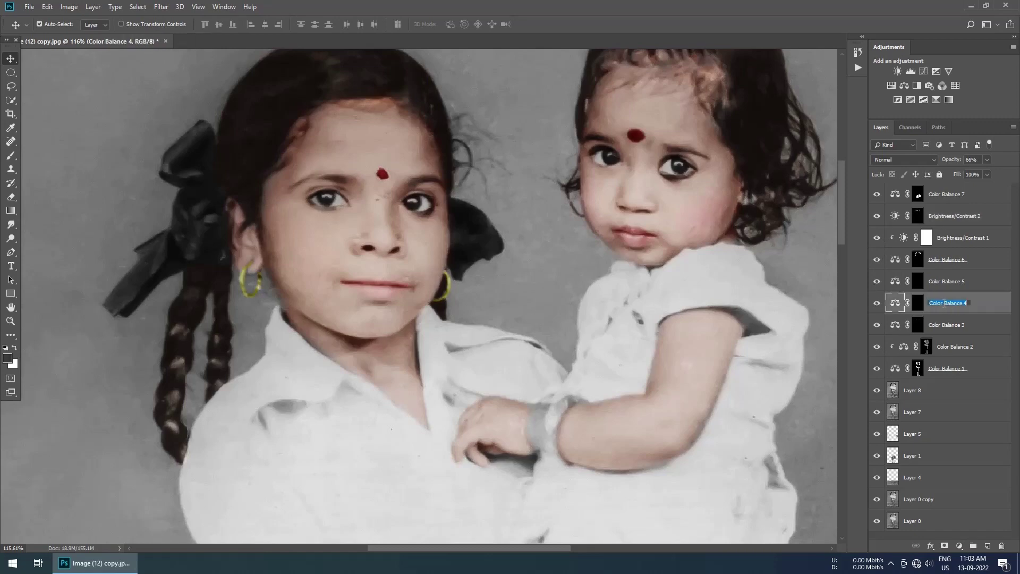
pyautogui.write('red')
pyautogui.click(948, 329)
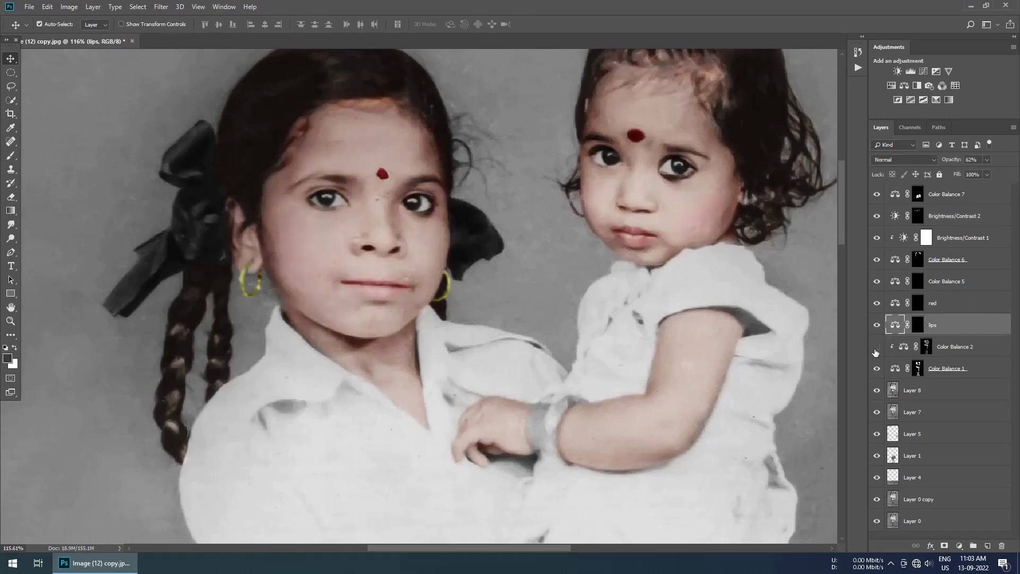
pyautogui.click(950, 370)
pyautogui.write('skin')
pyautogui.click(931, 283)
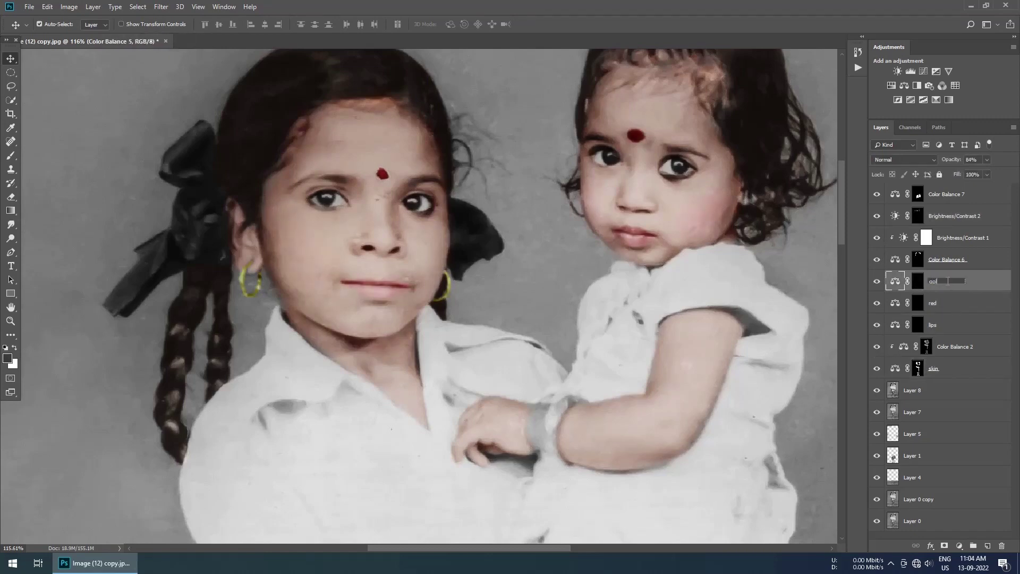
pyautogui.write('d')
pyautogui.click(877, 264)
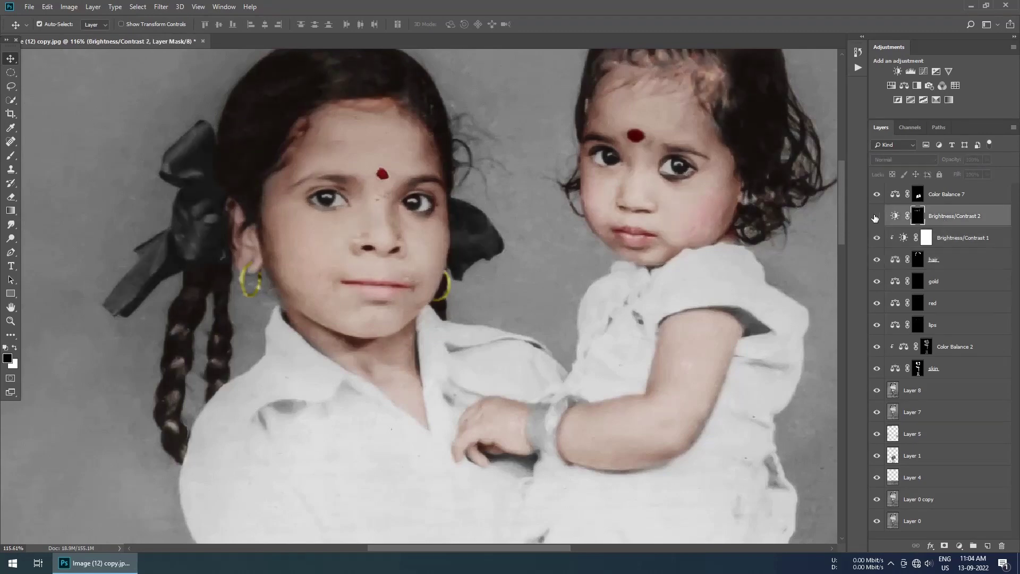
pyautogui.click(943, 195)
pyautogui.write('blue')
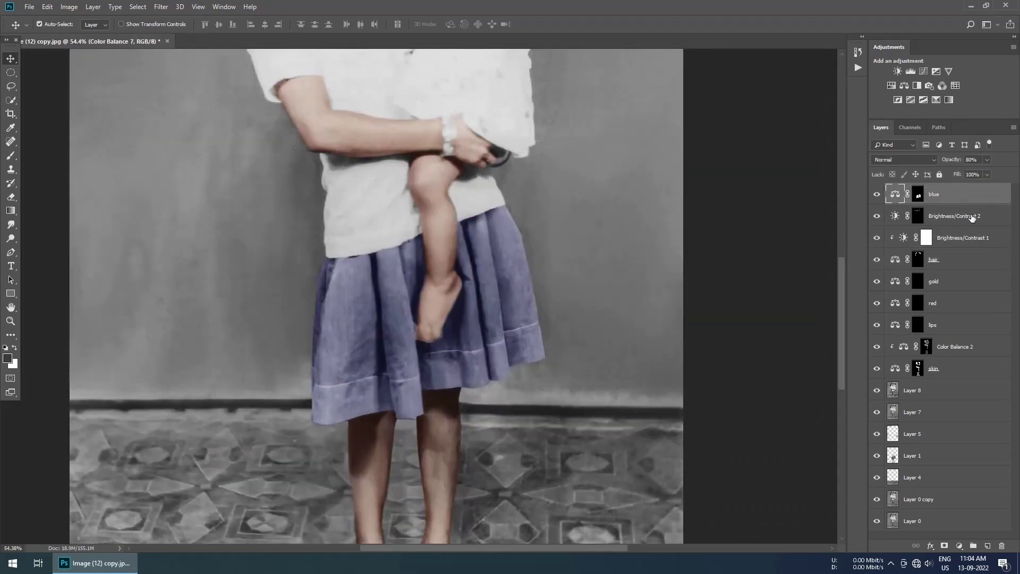
pyautogui.hotkey('ctrl', '0')
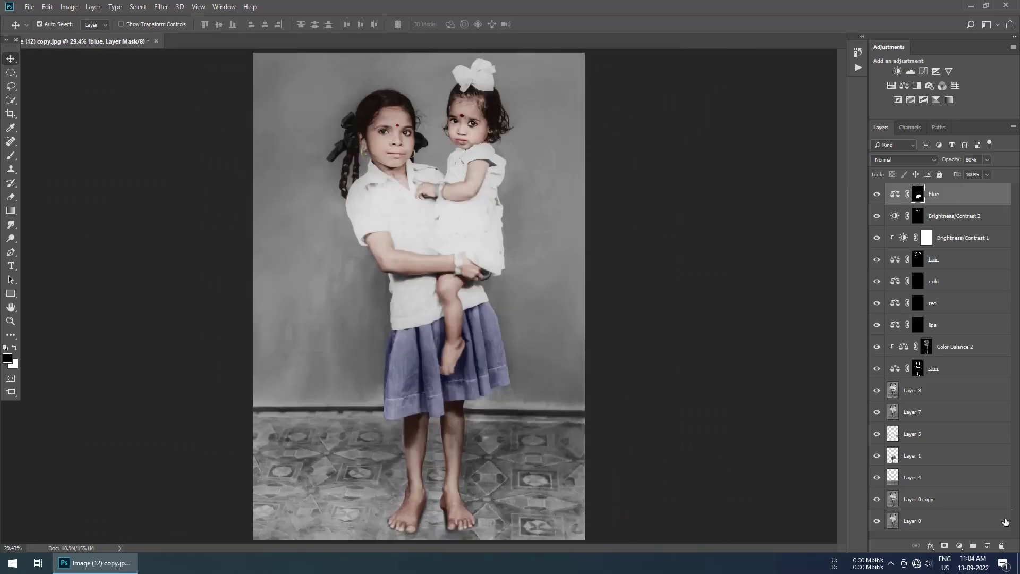
# - Add Color Balance 3 with a mauve colour shift, invert its mask to black, and set the brush to white
pyautogui.click(904, 85)
pyautogui.moveTo(589, 230); pyautogui.dragTo(554, 219)
pyautogui.hotkey('ctrl', 'i')
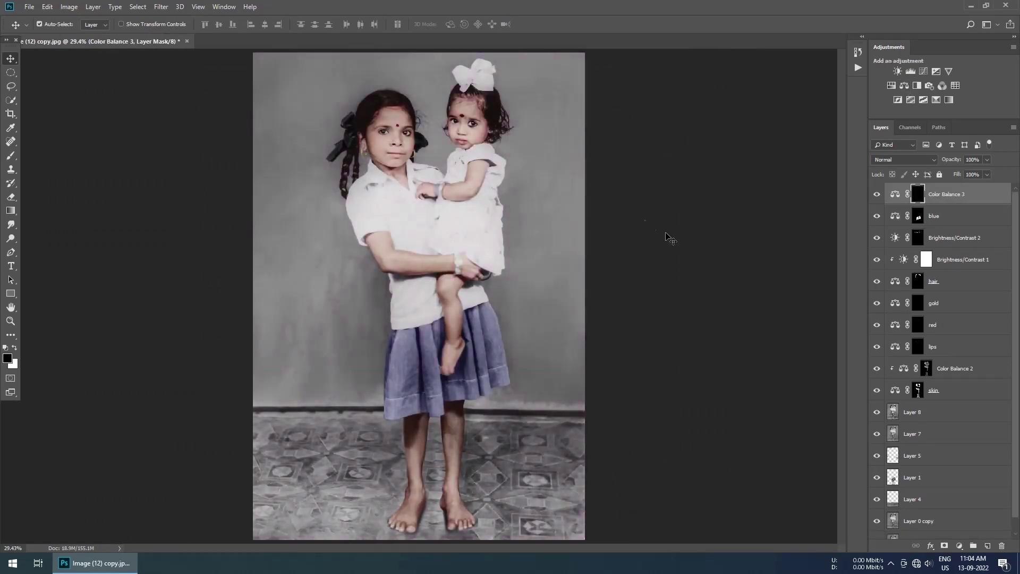
pyautogui.press('b')
pyautogui.press('x')
# - With a much larger brush, paint the mauve tint broadly across the background wall
pyautogui.scroll(3, 292, 340)
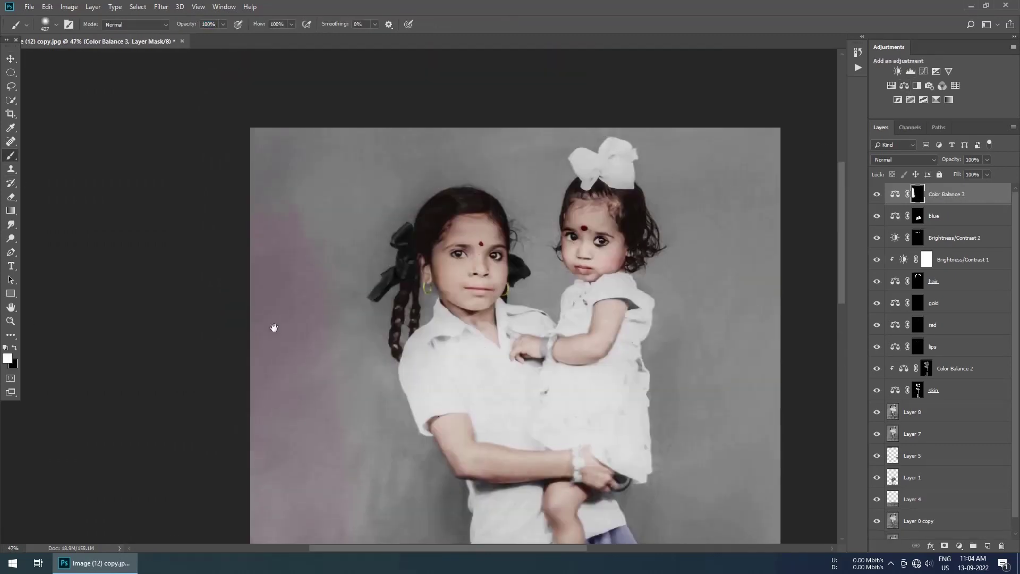
pyautogui.scroll(-5, 341, 433)
pyautogui.scroll(2, 292, 331)
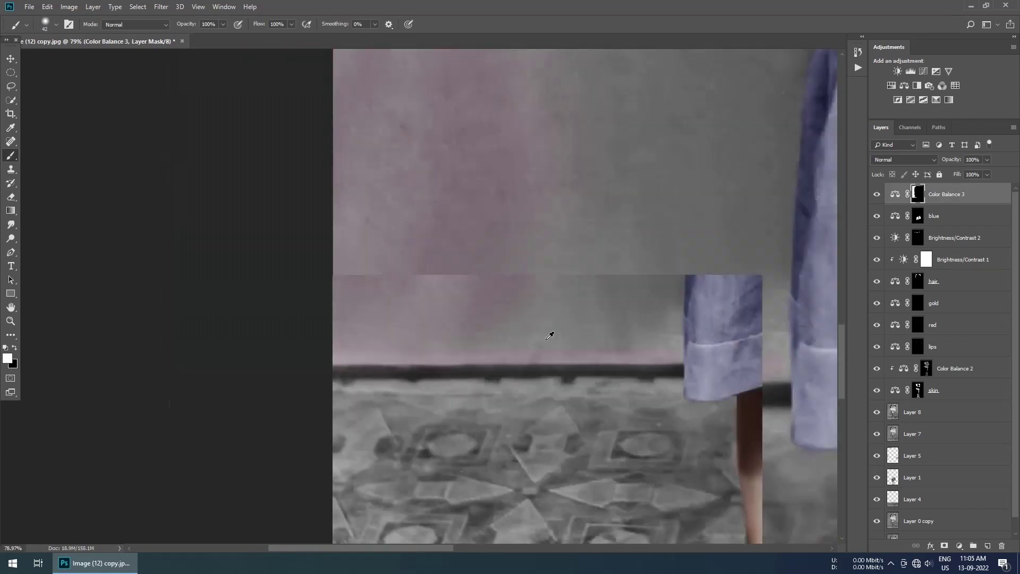
pyautogui.hscroll(8, 538, 200)
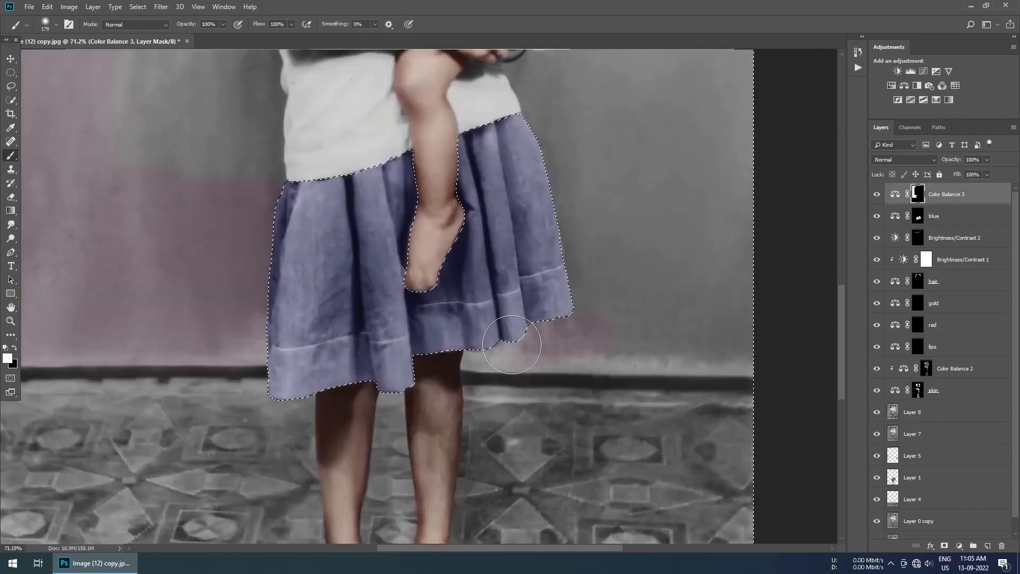
pyautogui.scroll(3, 581, 406)
pyautogui.press(']')
pyautogui.press(']')
pyautogui.press(']')
pyautogui.scroll(-3, 621, 298)
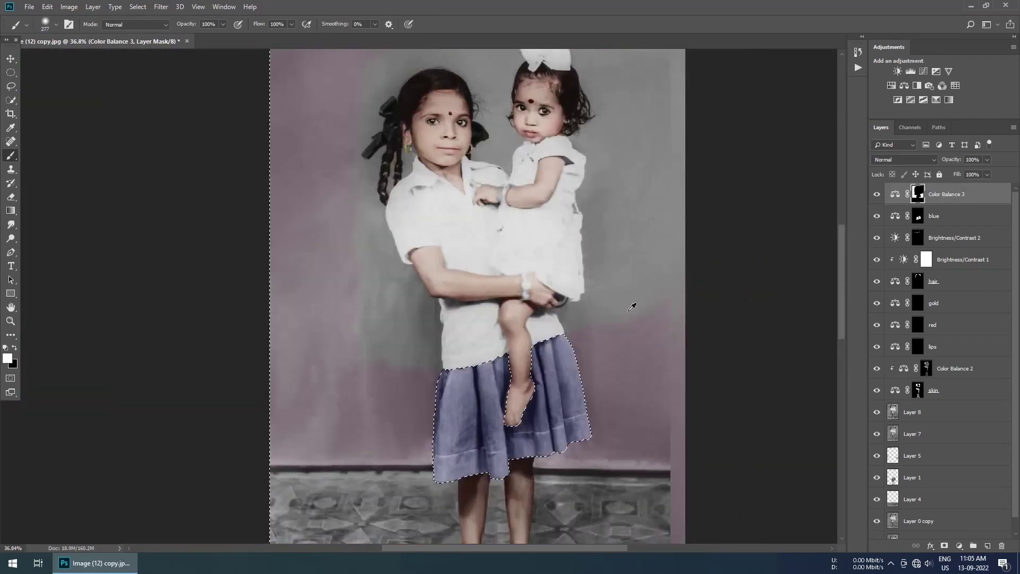
pyautogui.scroll(2, 447, 451)
pyautogui.scroll(3, 382, 221)
pyautogui.scroll(2, 462, 210)
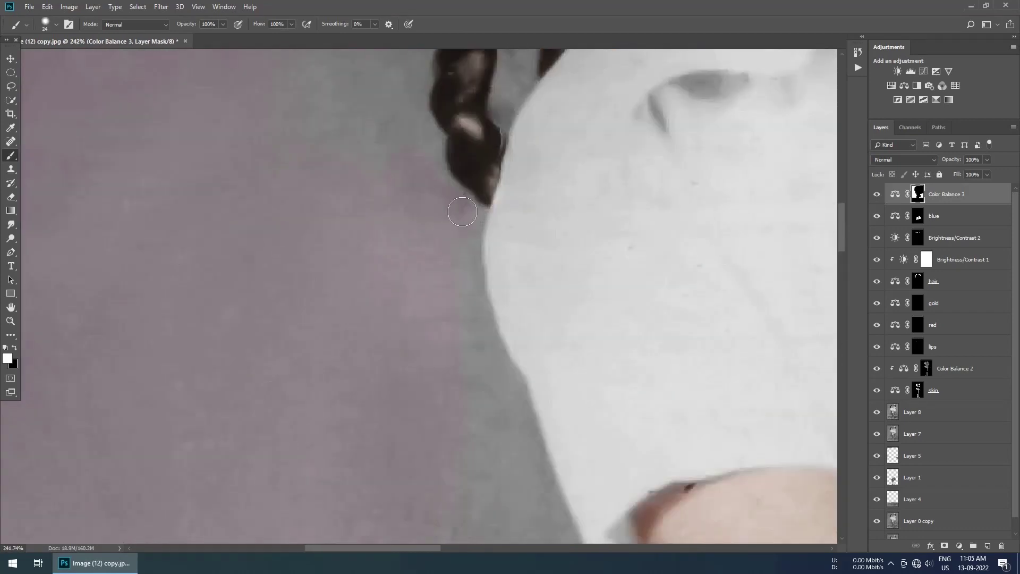
pyautogui.scroll(1, 465, 272)
pyautogui.scroll(-3, 465, 268)
pyautogui.scroll(-3, 470, 255)
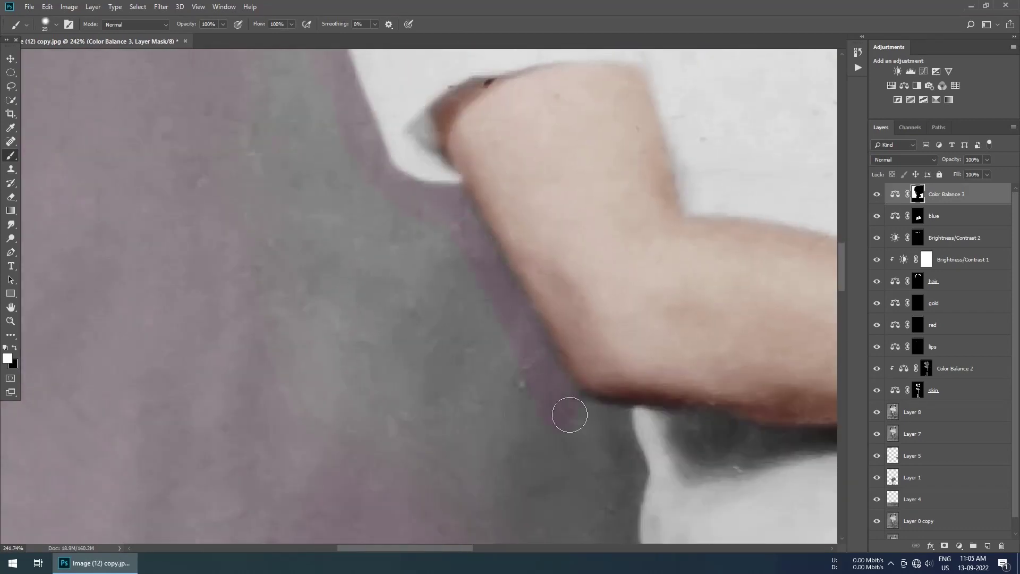
pyautogui.hscroll(3, 569, 413)
pyautogui.scroll(-3, 530, 336)
pyautogui.scroll(-3, 520, 278)
pyautogui.press(']')
pyautogui.press(']')
pyautogui.press(']')
pyautogui.scroll(2, 463, 319)
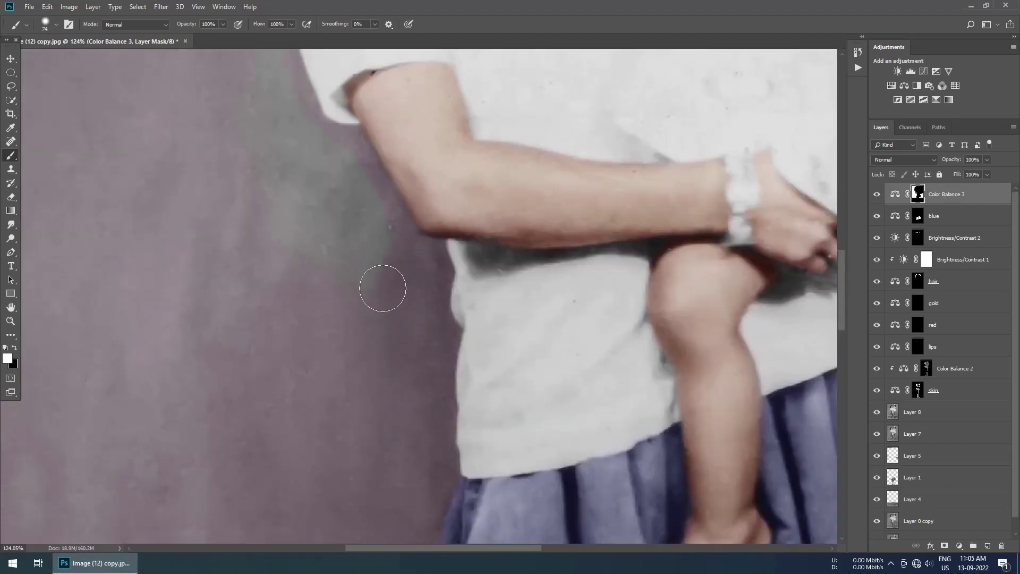
pyautogui.scroll(2, 381, 287)
pyautogui.scroll(-3, 330, 292)
pyautogui.scroll(5, 264, 198)
# - With a smaller brush, work the mauve tint in around the braids, bows and earrings
pyautogui.press('[')
pyautogui.press('[')
pyautogui.press('[')
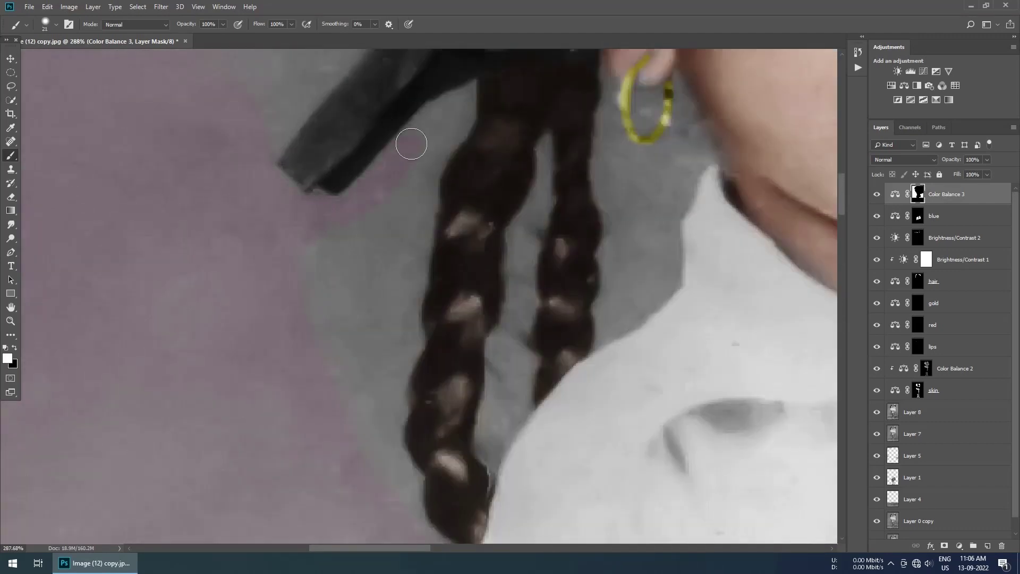
pyautogui.press('[')
pyautogui.press('[')
pyautogui.press('[')
pyautogui.scroll(1, 455, 94)
pyautogui.scroll(-2, 388, 263)
pyautogui.scroll(-2, 410, 164)
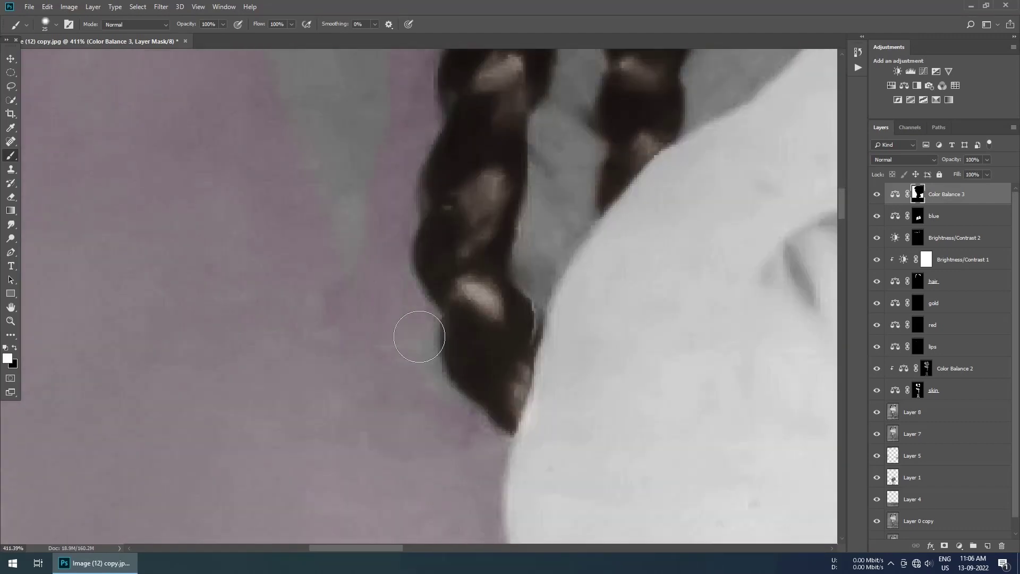
pyautogui.scroll(-2, 417, 335)
pyautogui.scroll(3, 401, 182)
pyautogui.press('[')
pyautogui.scroll(-3, 368, 180)
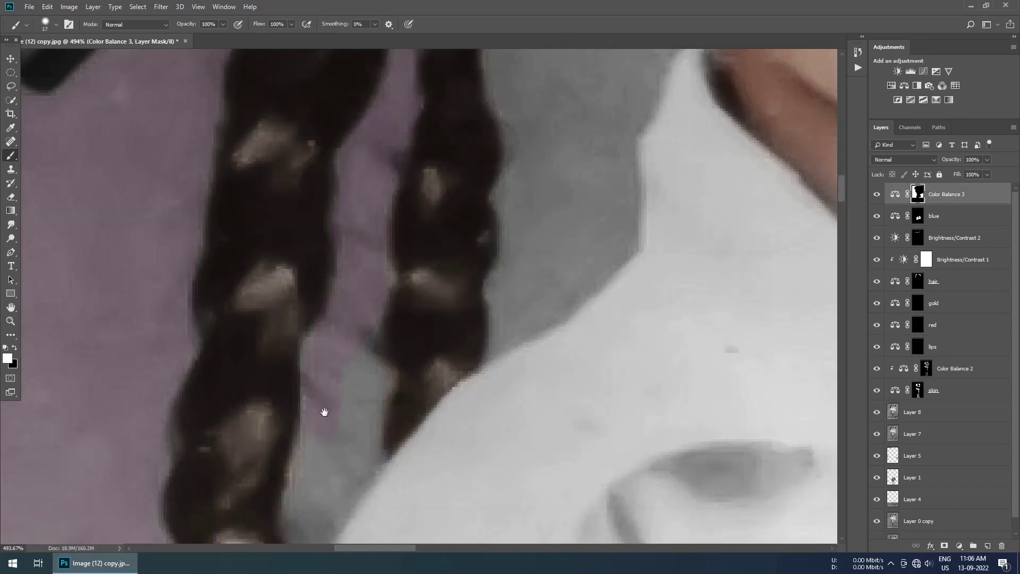
pyautogui.scroll(-3, 324, 412)
pyautogui.scroll(4, 337, 330)
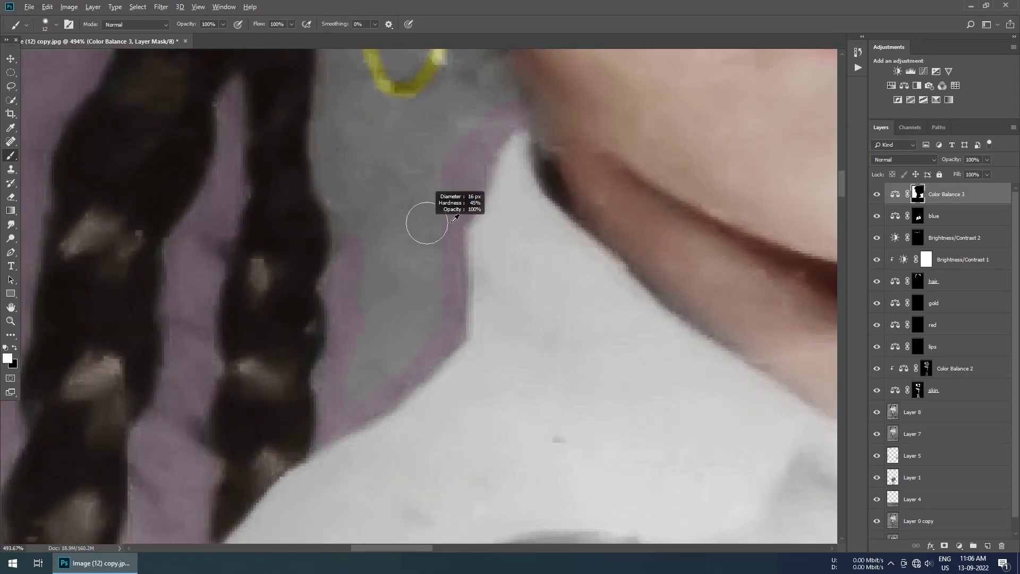
pyautogui.scroll(1, 427, 223)
pyautogui.scroll(3, 324, 258)
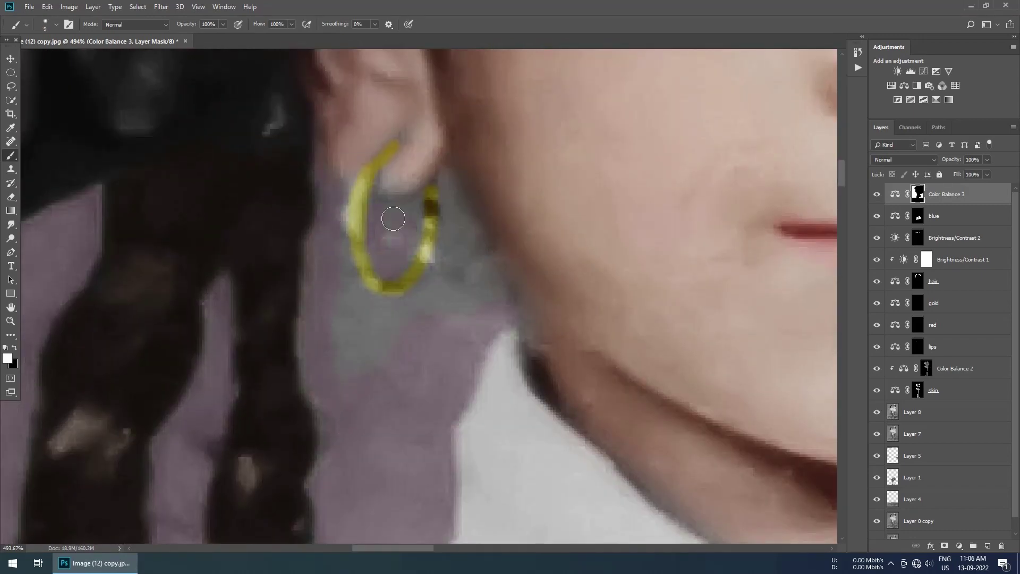
pyautogui.scroll(-3, 342, 353)
pyautogui.scroll(1, 359, 485)
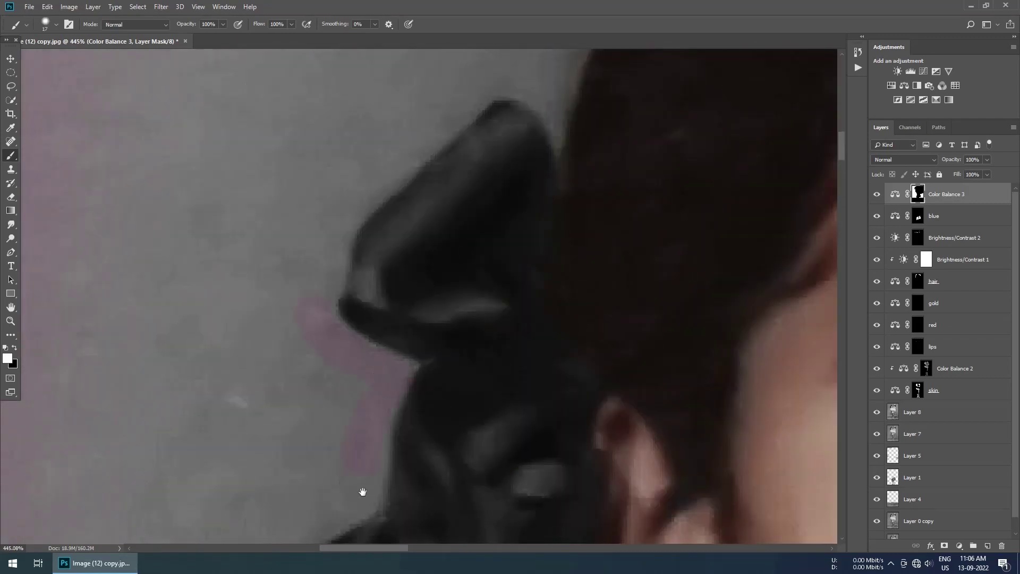
pyautogui.scroll(2, 446, 209)
pyautogui.scroll(-3, 331, 348)
pyautogui.scroll(1, 441, 155)
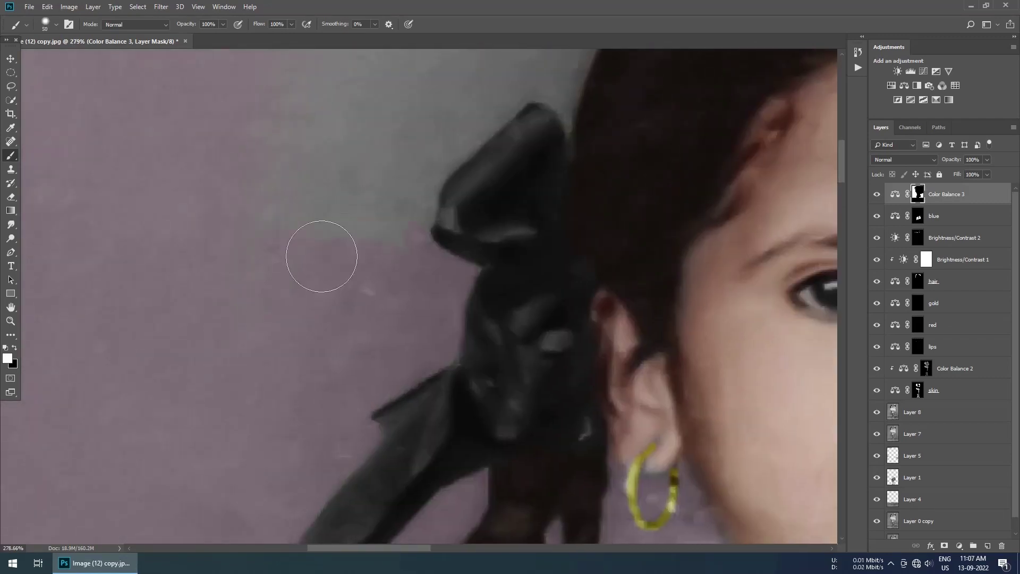
pyautogui.scroll(1, 321, 258)
pyautogui.scroll(1, 397, 221)
pyautogui.scroll(2, 328, 345)
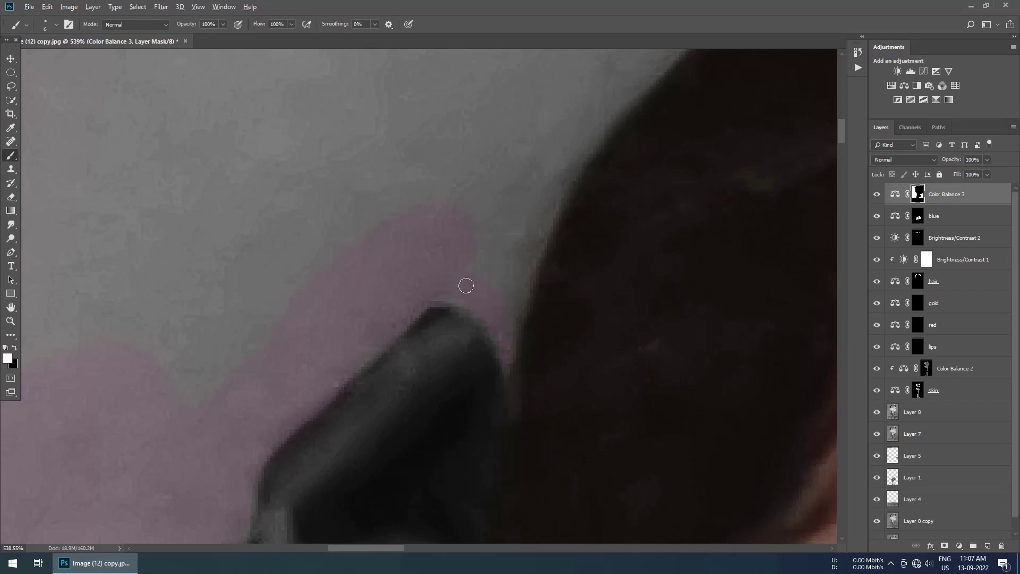
pyautogui.scroll(-2, 466, 286)
pyautogui.scroll(-1, 455, 228)
pyautogui.scroll(2, 364, 201)
pyautogui.scroll(1, 228, 399)
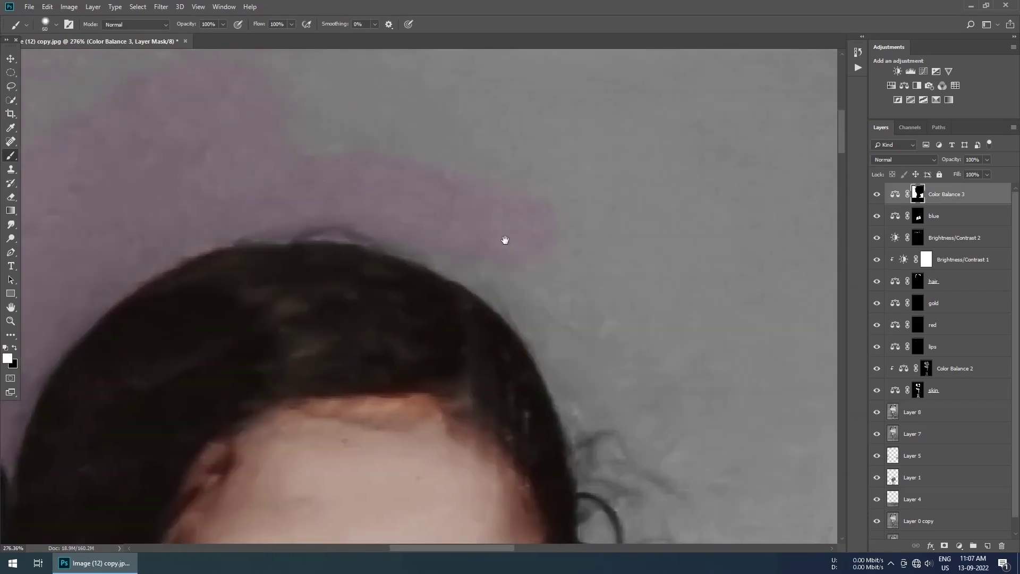
pyautogui.scroll(-2, 505, 240)
pyautogui.scroll(-2, 385, 126)
pyautogui.scroll(-1, 221, 142)
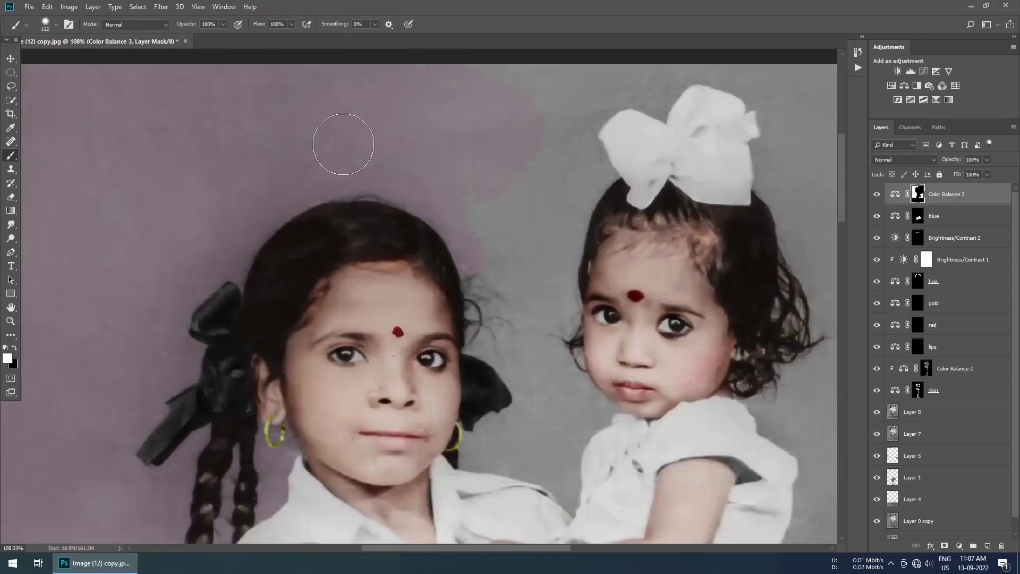
pyautogui.scroll(1, 592, 148)
pyautogui.scroll(2, 592, 154)
pyautogui.scroll(1, 599, 170)
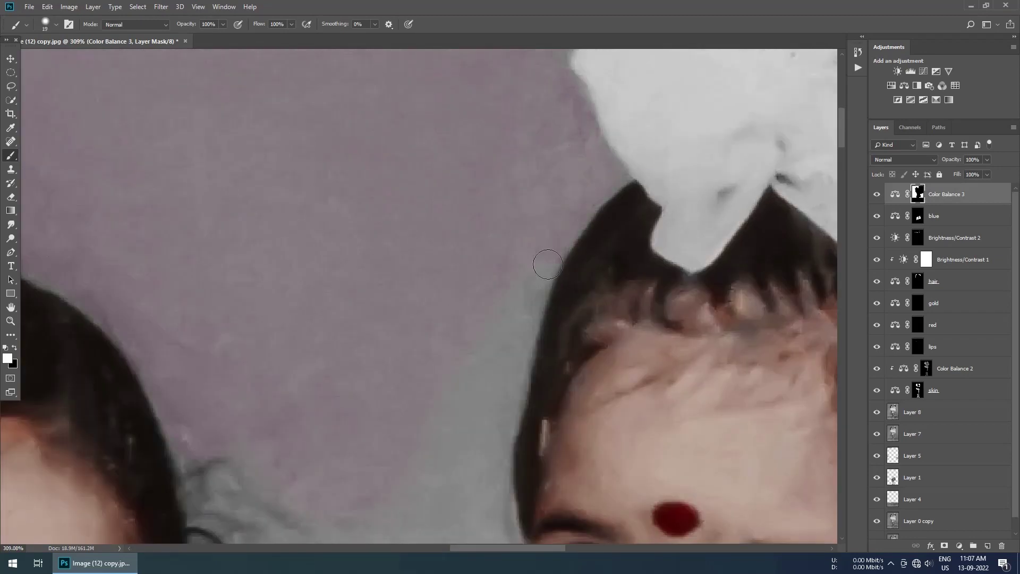
pyautogui.scroll(-3, 495, 316)
pyautogui.scroll(-4, 391, 385)
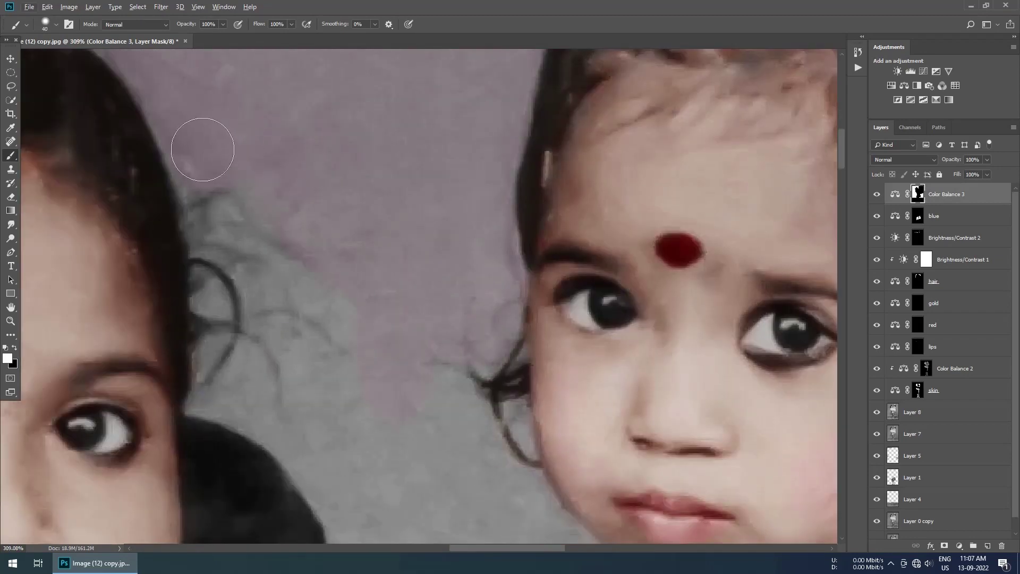
pyautogui.scroll(-4, 255, 188)
pyautogui.scroll(-5, 314, 227)
pyautogui.scroll(1, 202, 275)
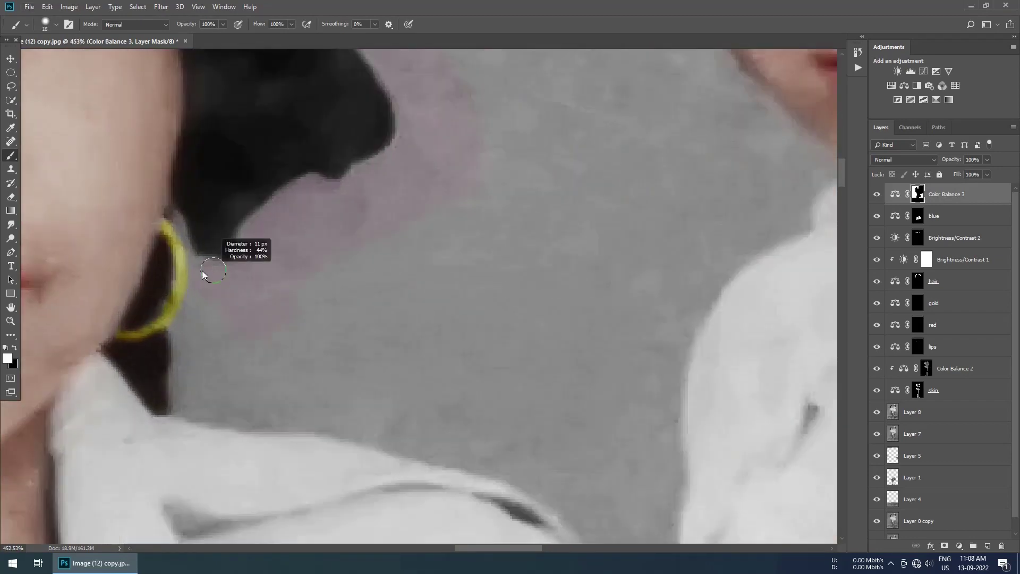
pyautogui.scroll(-4, 330, 246)
pyautogui.hscroll(2, 330, 246)
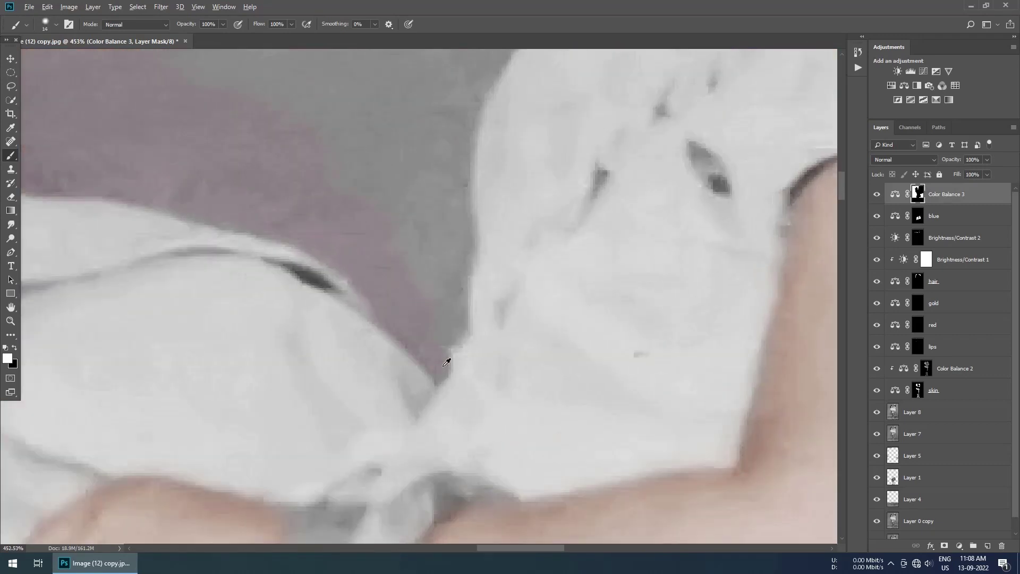
pyautogui.scroll(9, 433, 246)
pyautogui.hscroll(5, 432, 246)
pyautogui.scroll(4, 437, 279)
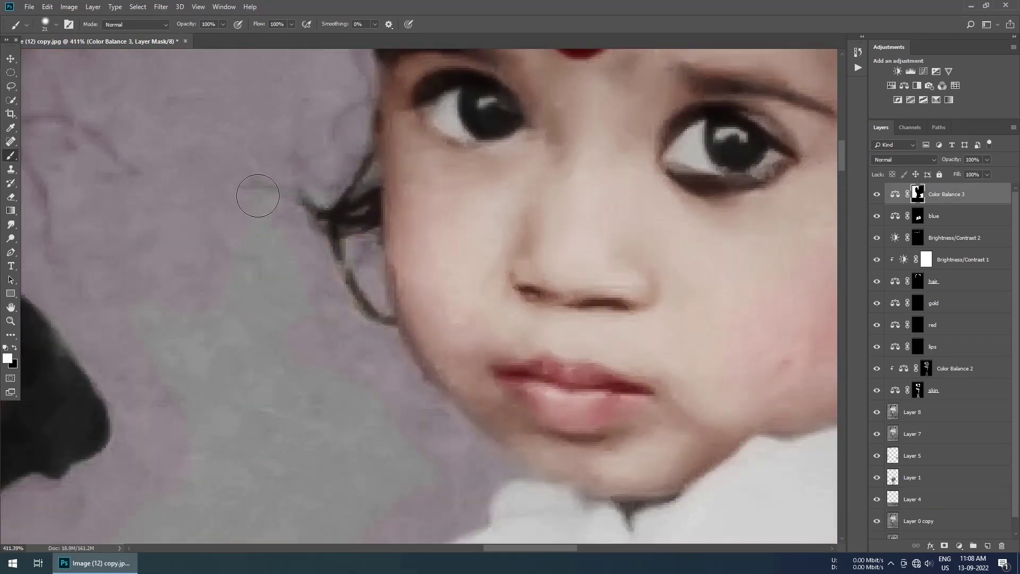
pyautogui.scroll(-4, 255, 201)
# - Paint tint beside the child's curls, cleaning spill with black at lower opacity, then return to white
pyautogui.moveTo(341, 256); pyautogui.dragTo(354, 269)
pyautogui.scroll(5, 354, 269)
pyautogui.press('x')
pyautogui.press('5')
pyautogui.press('3')
pyautogui.scroll(3, 324, 296)
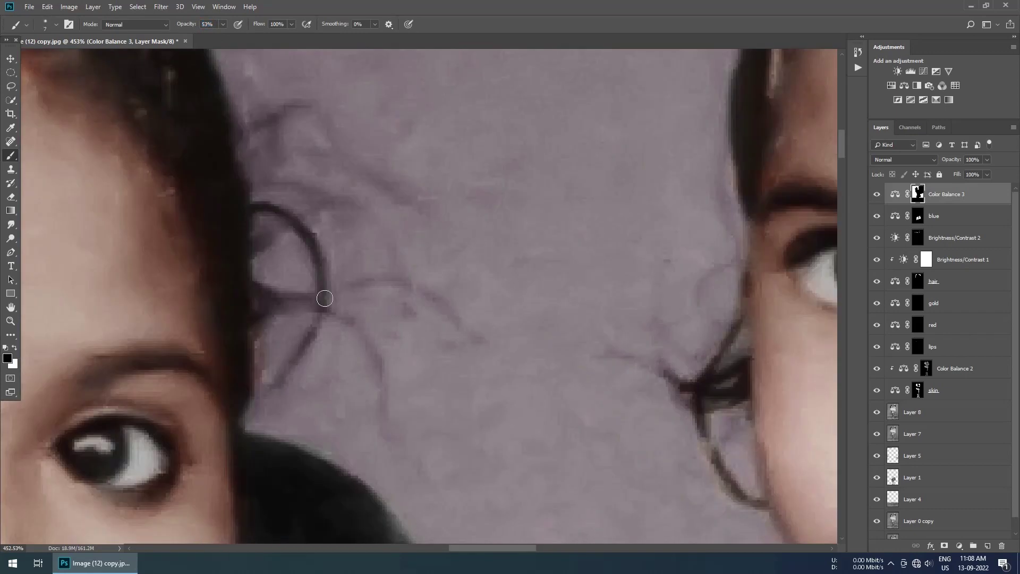
pyautogui.scroll(2, 281, 367)
pyautogui.scroll(-3, 337, 376)
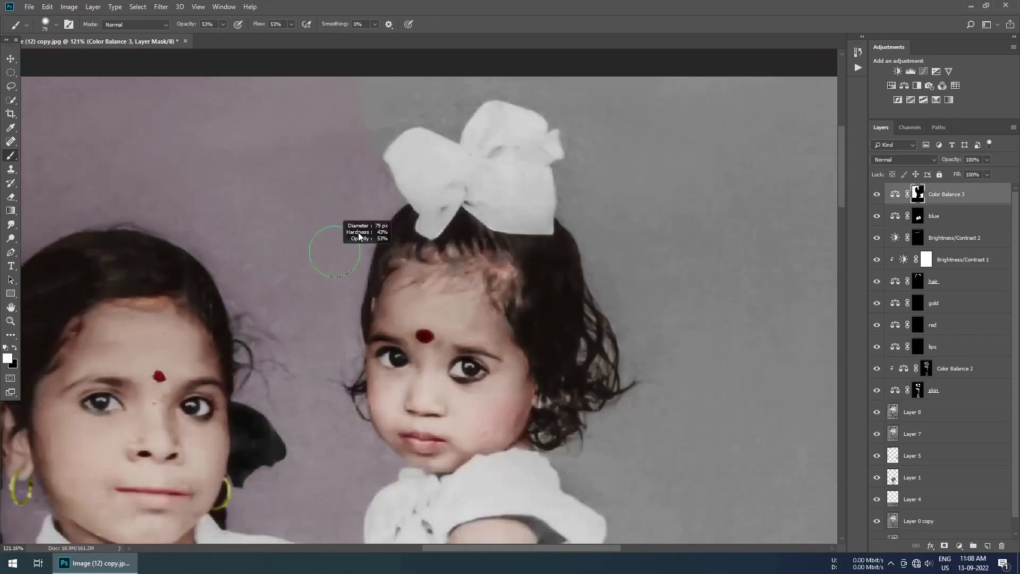
pyautogui.scroll(3, 338, 229)
pyautogui.press('x')
pyautogui.press('0')
pyautogui.hotkey('shift', '0')
pyautogui.press(']')
pyautogui.press(']')
pyautogui.press(']')
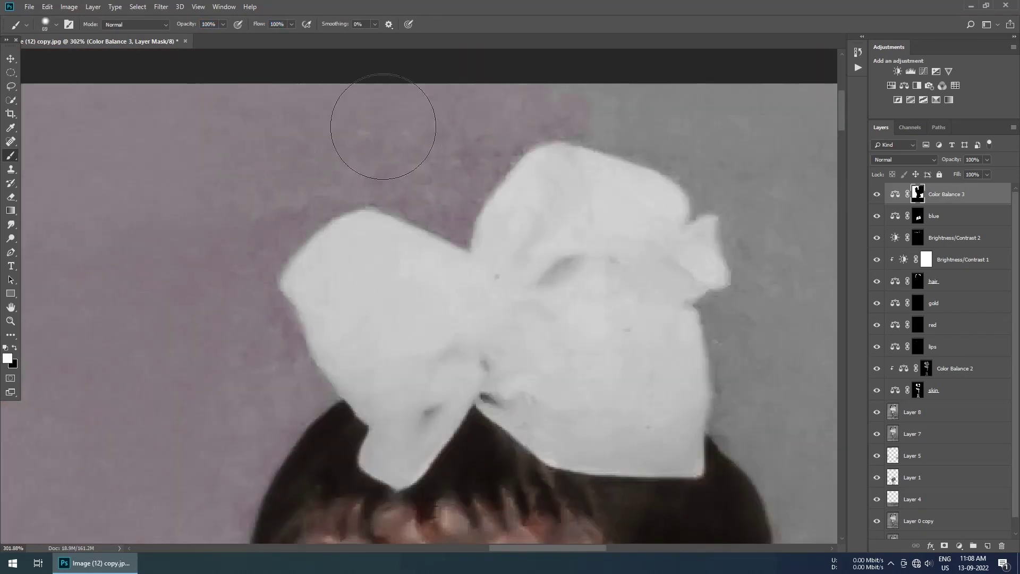
pyautogui.scroll(2, 376, 126)
pyautogui.scroll(-2, 325, 189)
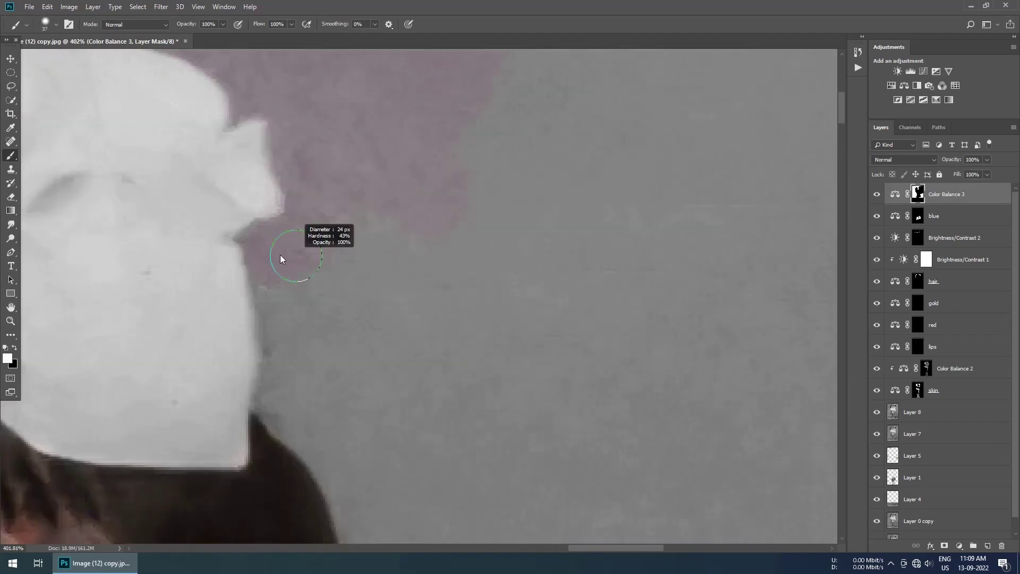
pyautogui.scroll(-3, 319, 170)
# - Paint the mauve tint onto the grey wall beside the younger girl's curls
pyautogui.scroll(-3, 633, 268)
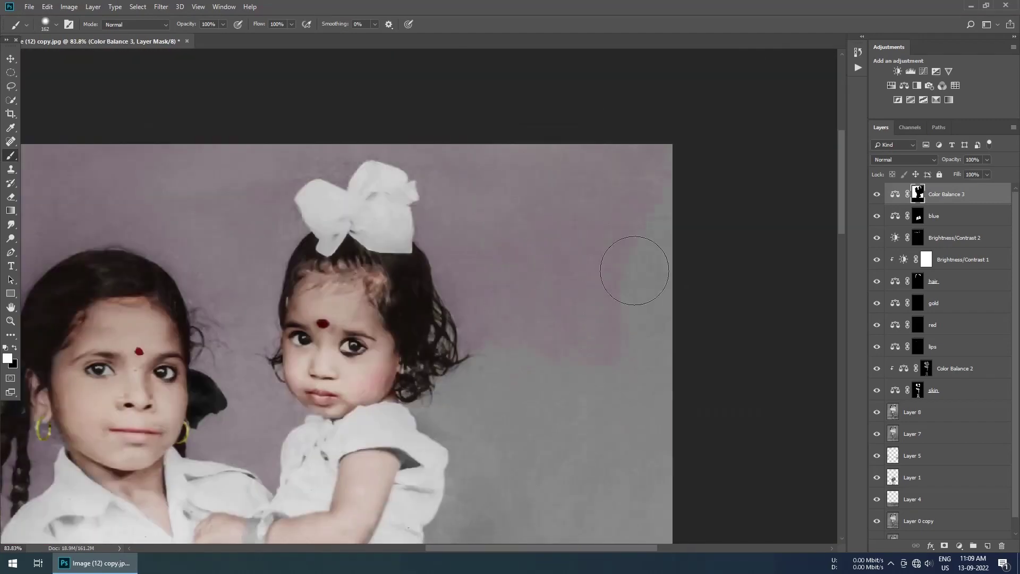
pyautogui.scroll(2, 455, 255)
pyautogui.scroll(3, 372, 233)
pyautogui.scroll(2, 296, 262)
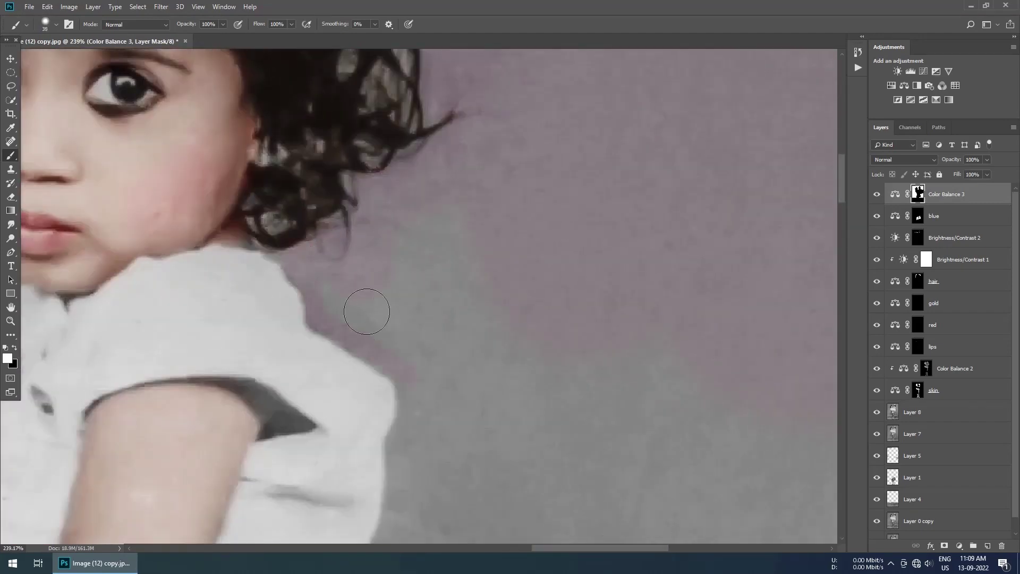
pyautogui.scroll(-2, 441, 334)
pyautogui.scroll(4, 417, 143)
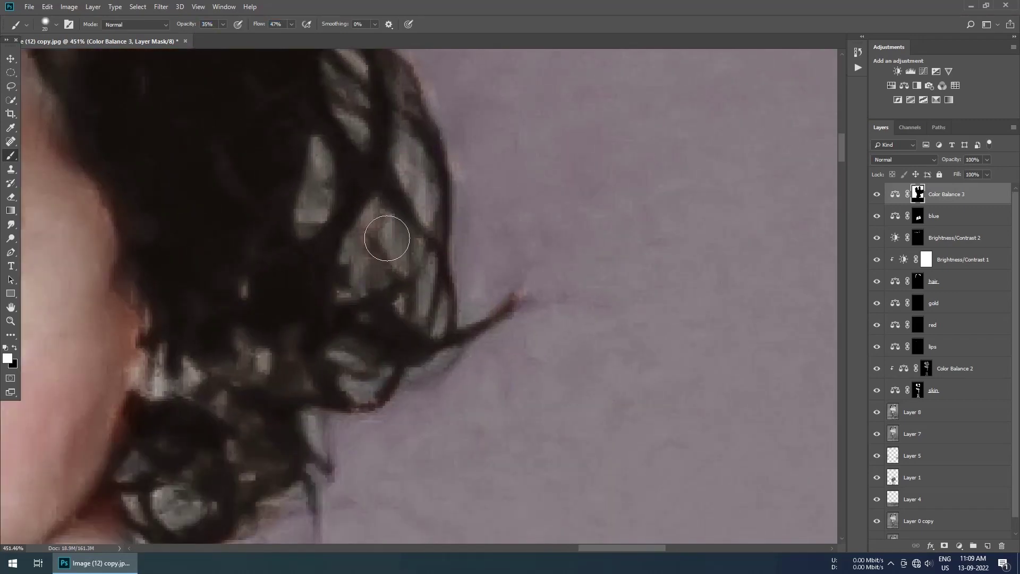
pyautogui.scroll(-4, 317, 240)
pyautogui.scroll(3, 321, 274)
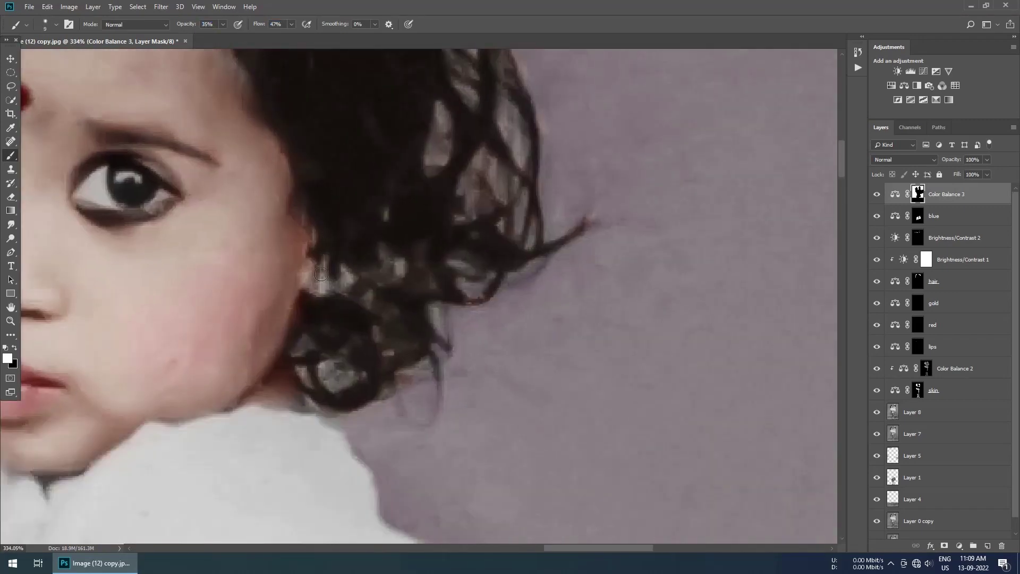
pyautogui.scroll(-3, 311, 374)
pyautogui.scroll(2, 400, 200)
# - At full opacity and flow, fill the wall beside her shirt down to the floor, then add another Color Balance layer
pyautogui.press('0')
pyautogui.hotkey('shift', '0')
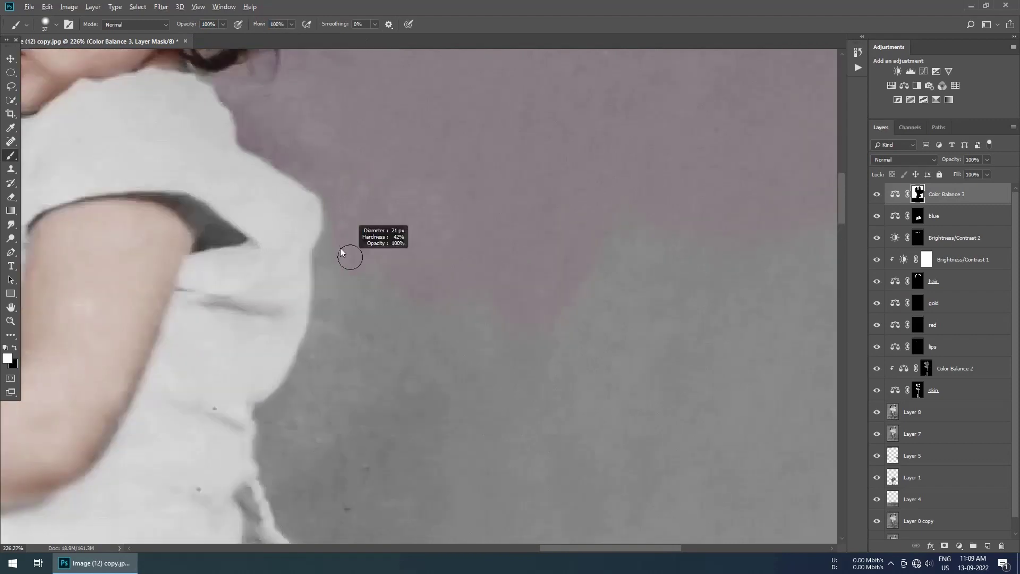
pyautogui.scroll(-2, 362, 341)
pyautogui.scroll(-2, 334, 291)
pyautogui.scroll(-2, 317, 340)
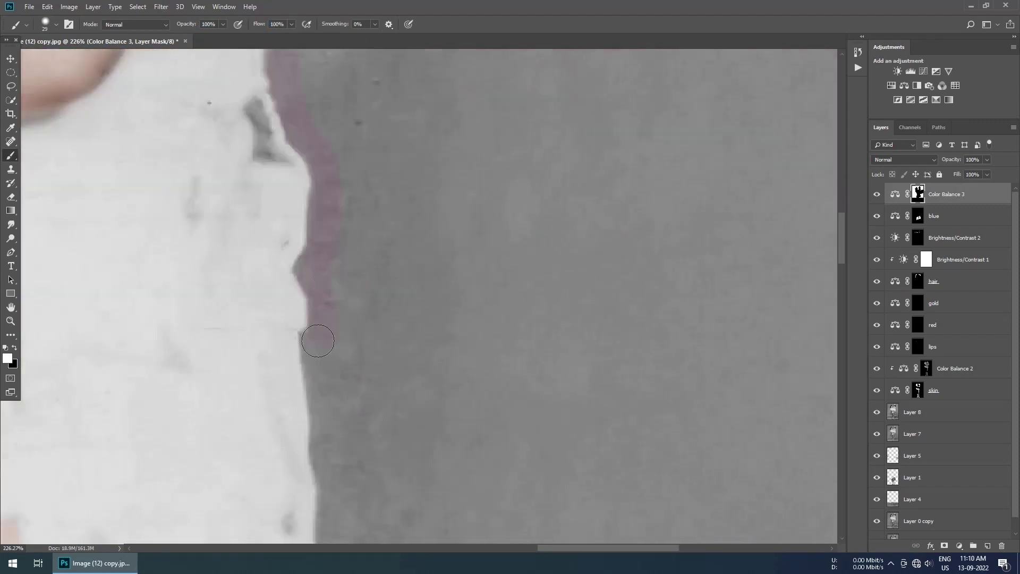
pyautogui.scroll(-1, 351, 295)
pyautogui.scroll(-2, 603, 159)
pyautogui.scroll(-2, 465, 432)
pyautogui.scroll(3, 258, 376)
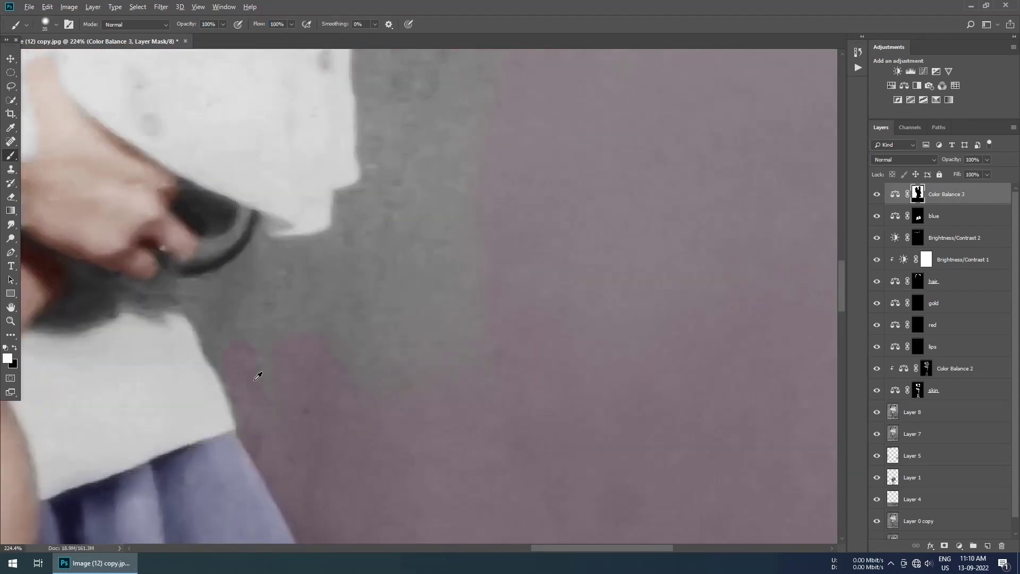
pyautogui.scroll(2, 323, 261)
pyautogui.scroll(-2, 374, 303)
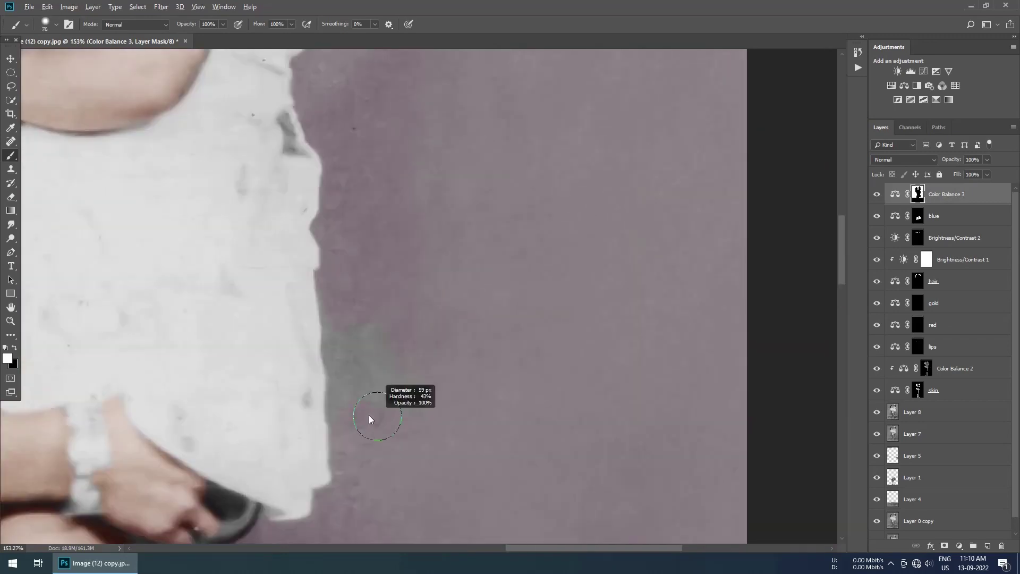
pyautogui.scroll(-6, 477, 309)
pyautogui.scroll(-1, 477, 309)
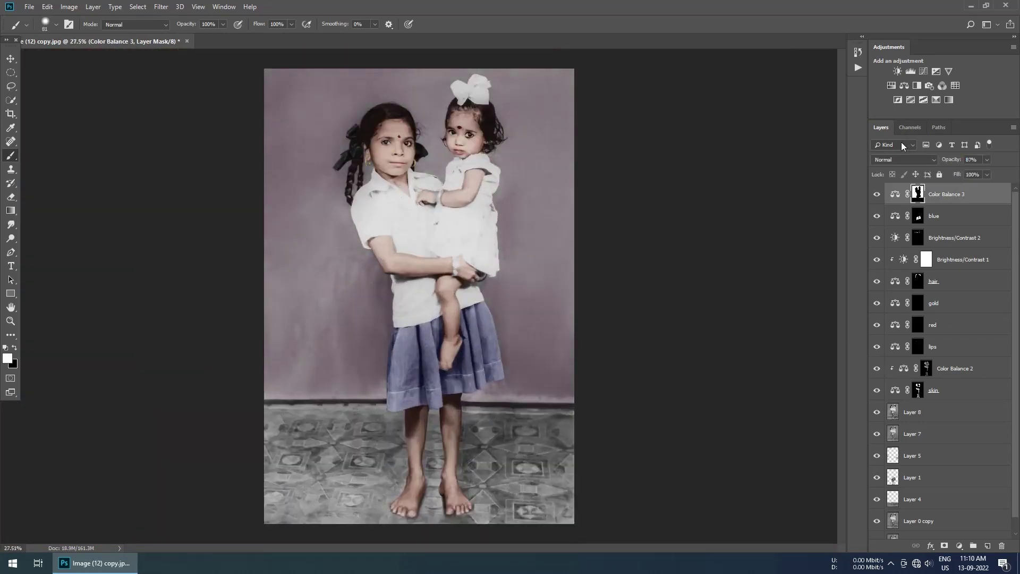
pyautogui.click(904, 85)
# - Invert the Color Balance 5 mask to black and close its properties
pyautogui.hotkey('ctrl', 'i')
pyautogui.click(651, 137)
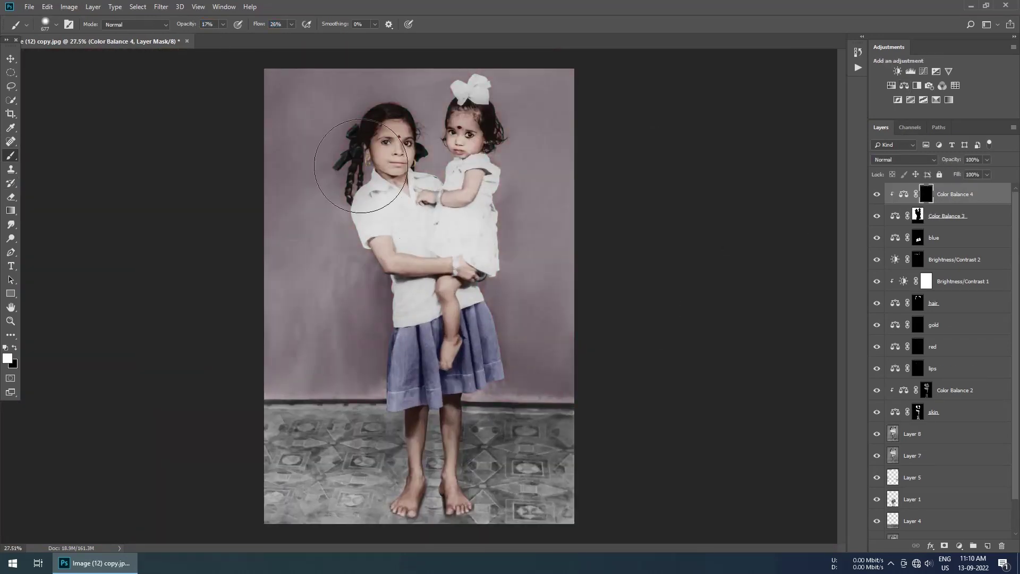
pyautogui.scroll(-1, 429, 140)
# - Add Color Balance 6 with Midtones Cyan-Red +35 and Yellow-Blue -30, mask inverted to black
pyautogui.click(904, 85)
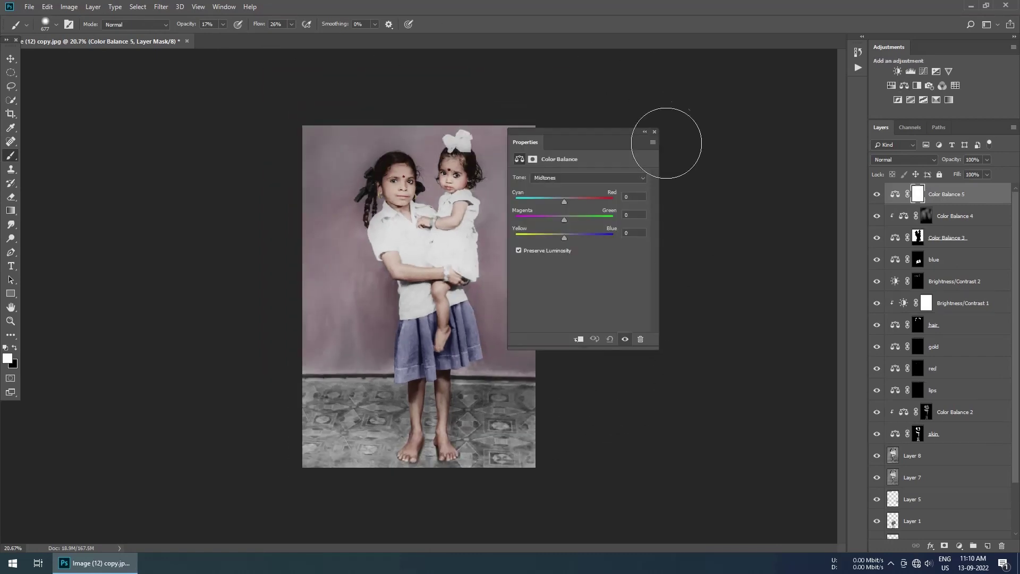
pyautogui.moveTo(566, 241); pyautogui.dragTo(527, 238)
pyautogui.hotkey('ctrl', 'i')
pyautogui.click(654, 131)
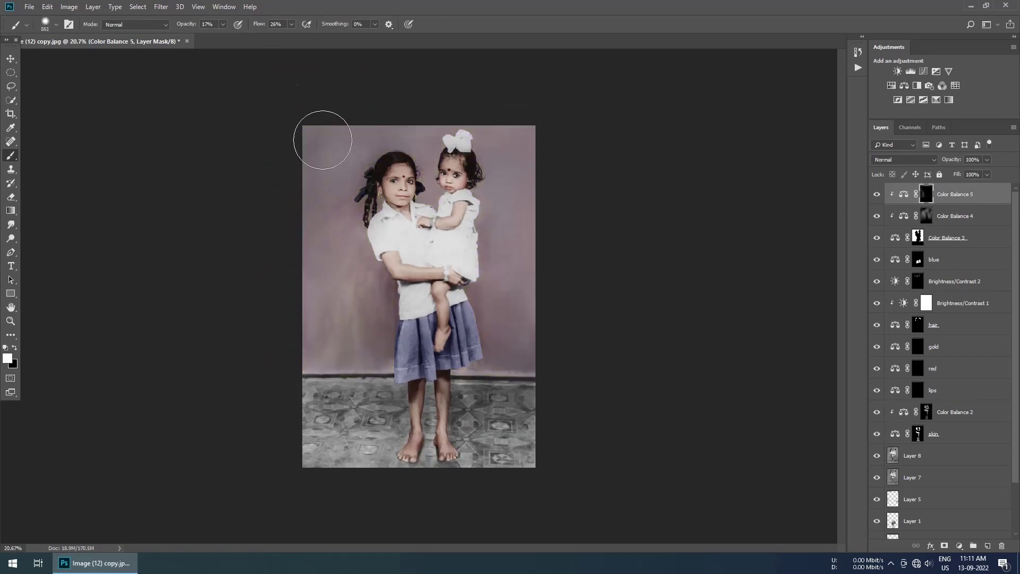
pyautogui.scroll(1, 460, 213)
pyautogui.scroll(2, 353, 370)
pyautogui.scroll(1, 274, 269)
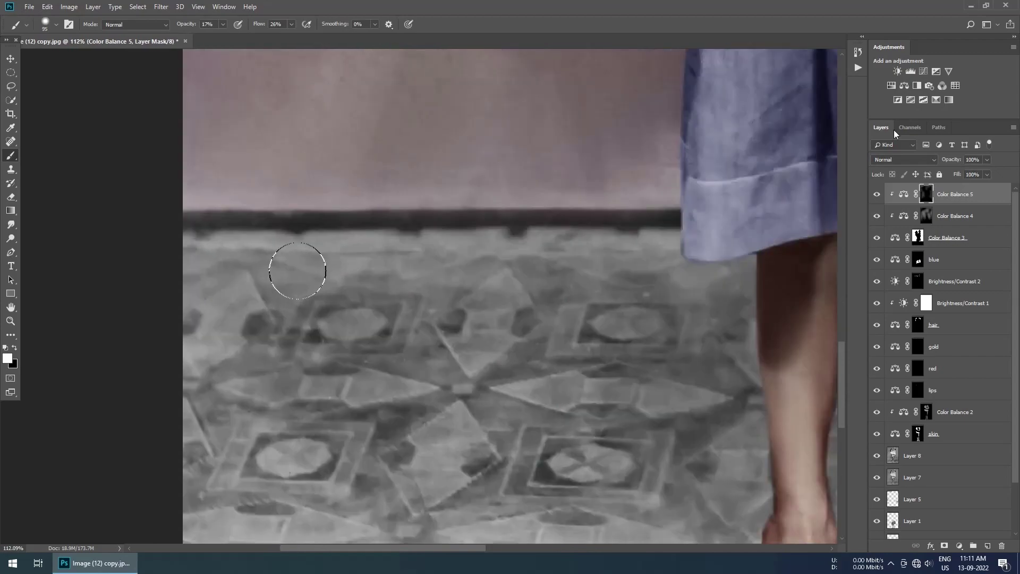
pyautogui.scroll(-1, 502, 376)
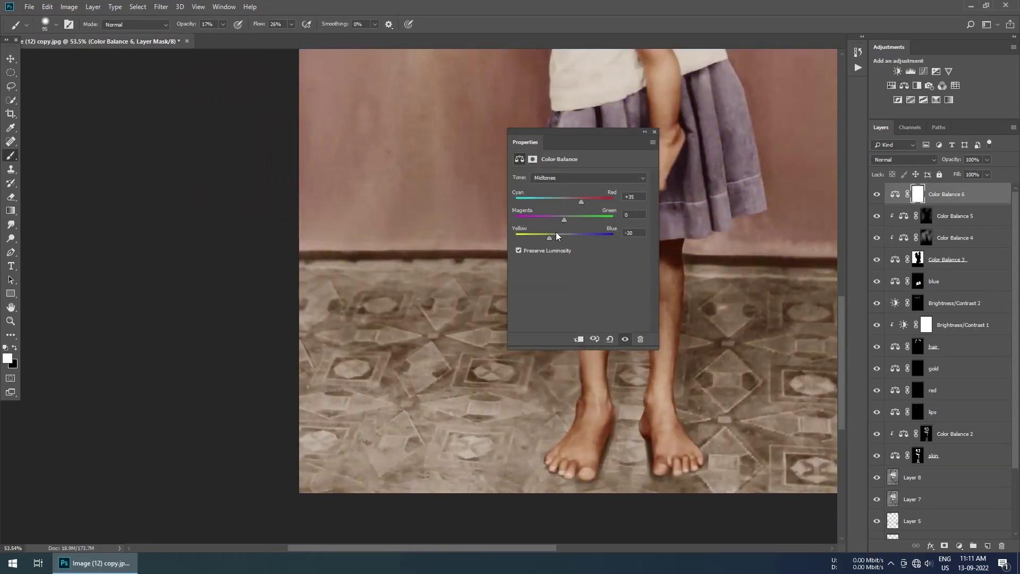
# - Invert the Color Balance 6 mask and paint the warm brown tint in white over the floor tiles
pyautogui.click(654, 132)
pyautogui.hotkey('ctrl', 'i')
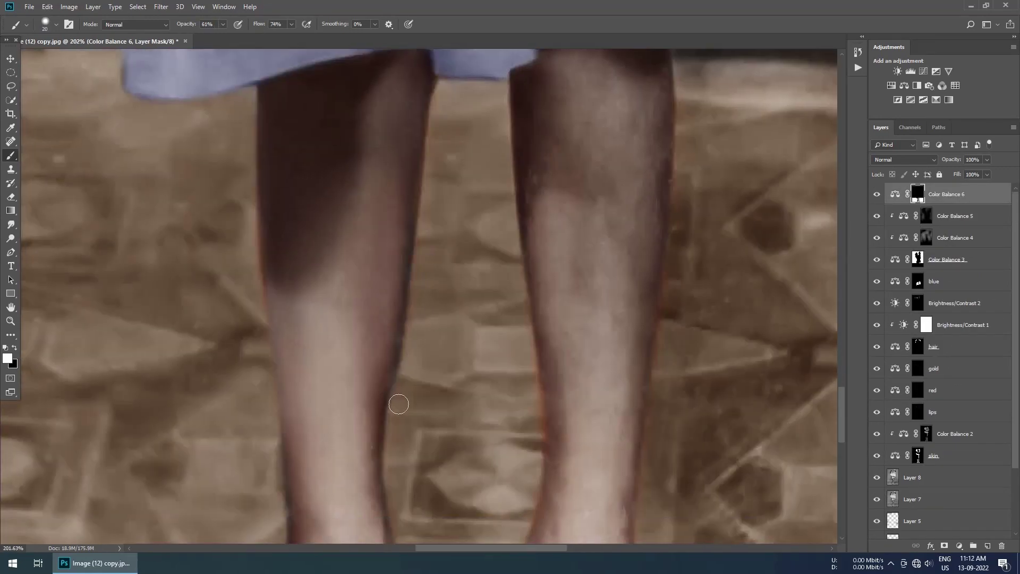
pyautogui.scroll(3, 168, 402)
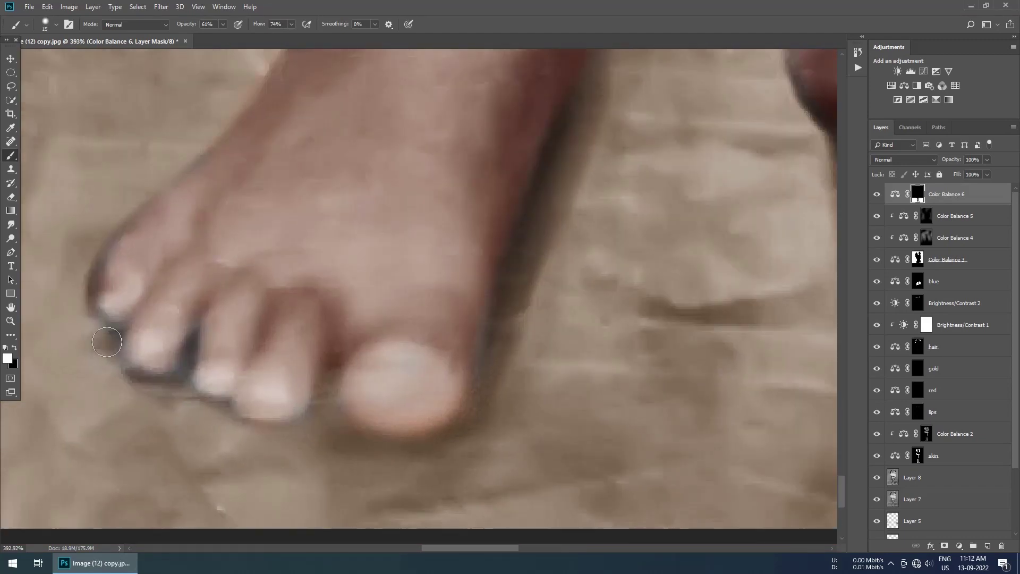
pyautogui.scroll(-2, 522, 337)
pyautogui.moveTo(665, 405); pyautogui.dragTo(561, 283)
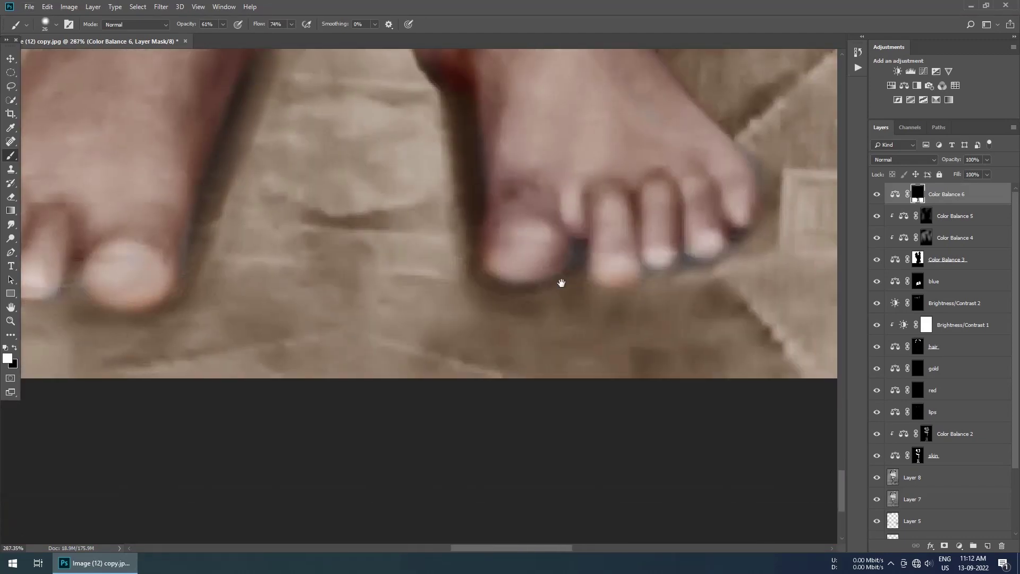
pyautogui.scroll(-3, 744, 260)
pyautogui.scroll(-2, 539, 405)
pyautogui.scroll(4, 340, 425)
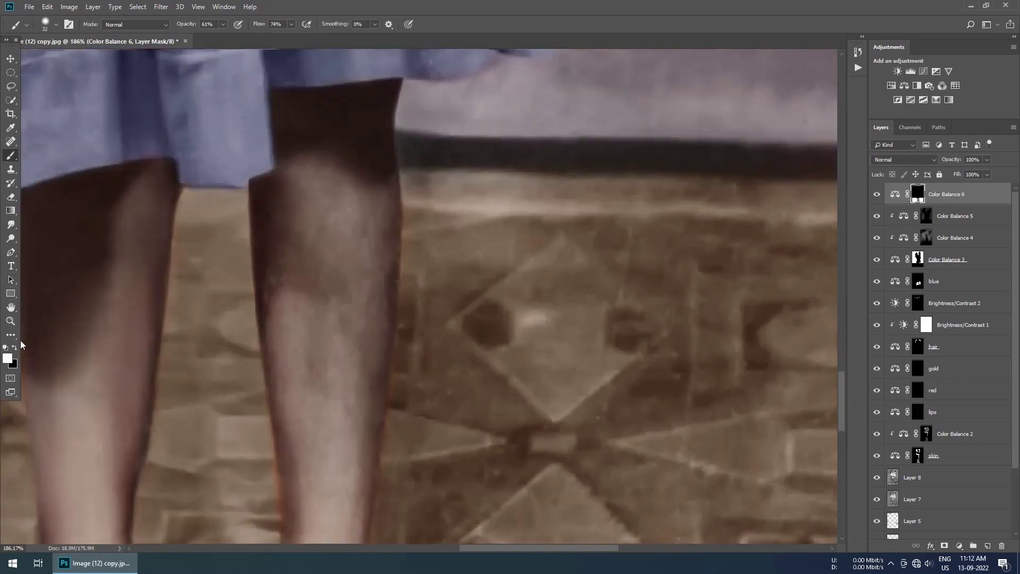
pyautogui.scroll(2, 335, 442)
# - Paint black to remove the warm tint from the girl's legs and feet
pyautogui.press('x')
pyautogui.scroll(-2, 336, 441)
pyautogui.scroll(-2, 365, 457)
pyautogui.scroll(-2, 319, 425)
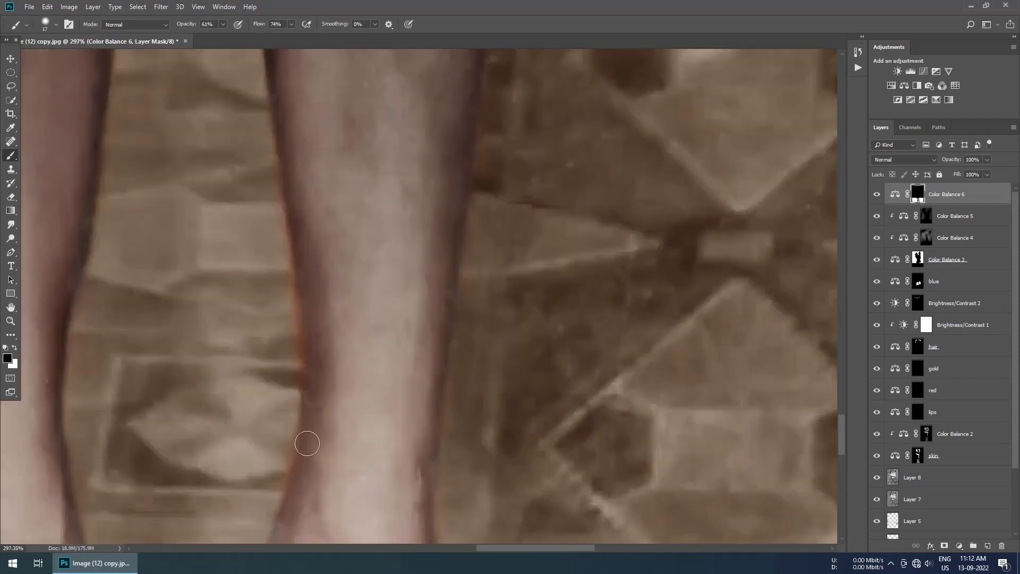
pyautogui.scroll(-1, 303, 439)
pyautogui.scroll(-2, 319, 191)
pyautogui.scroll(-2, 352, 406)
pyautogui.scroll(-3, 448, 314)
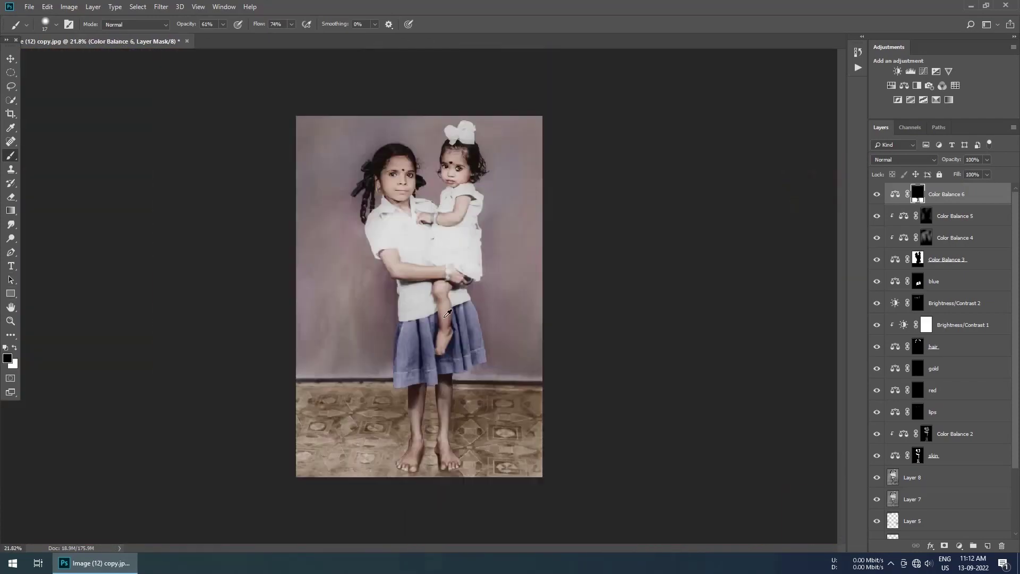
# - Add a clipped Brightness/Contrast layer (-64, 88) and lower the warm floor tint to 76% opacity
pyautogui.press('F2')
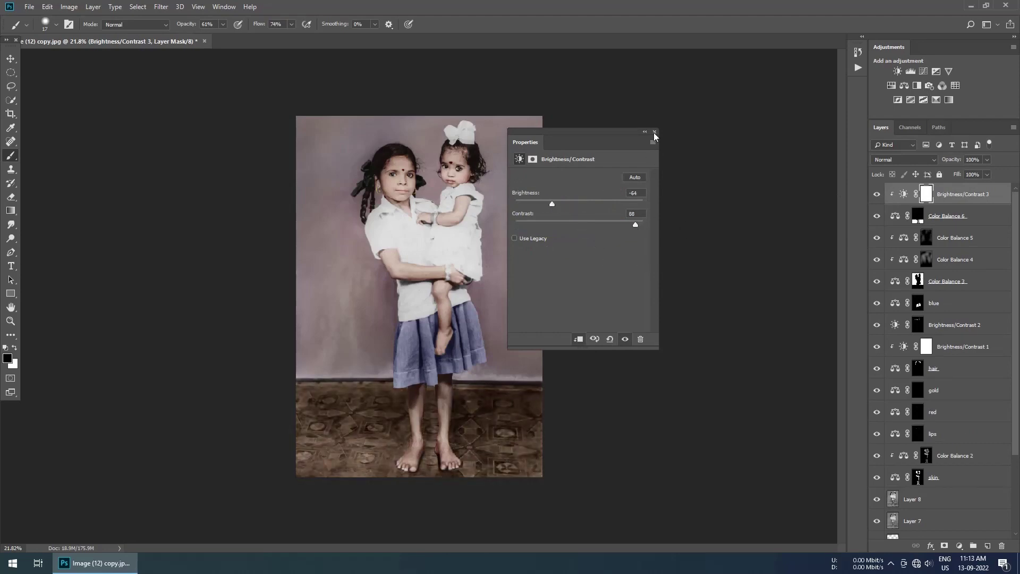
pyautogui.click(654, 132)
pyautogui.click(983, 218)
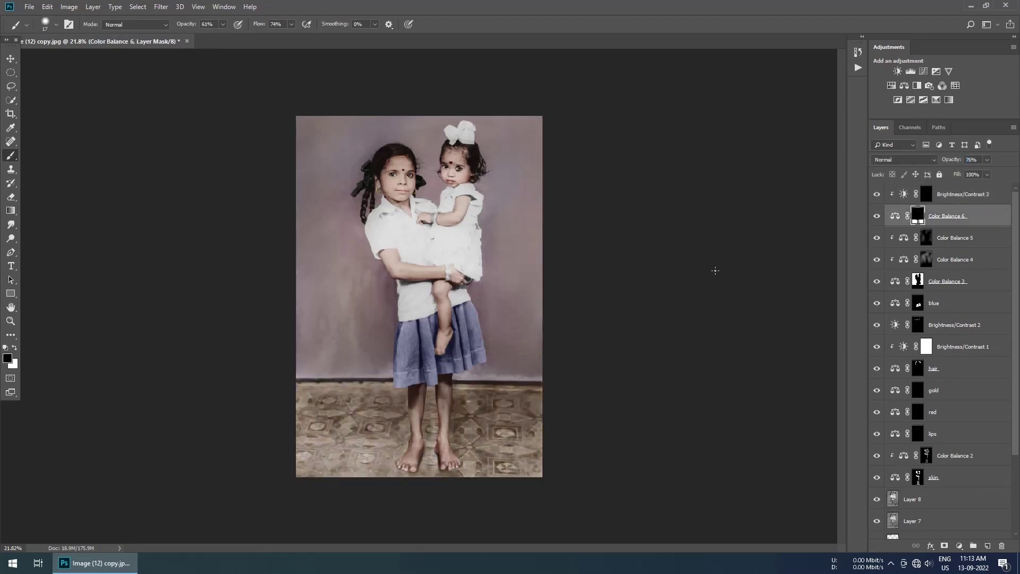
pyautogui.scroll(3, 425, 456)
pyautogui.hotkey('alt', ']')
# - Soften the white brush to 29 strength, then add Color Balance 7 pushed to Red +60
pyautogui.press('x')
pyautogui.scroll(1, 585, 372)
pyautogui.click(179, 27)
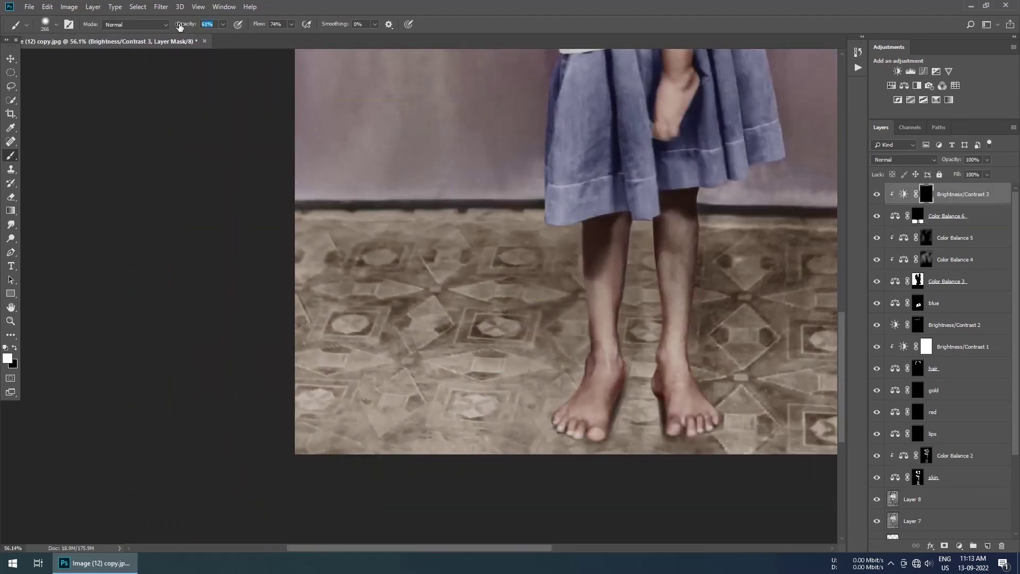
pyautogui.write('29')
pyautogui.press('Return')
pyautogui.press(']')
pyautogui.scroll(-3, 539, 421)
pyautogui.scroll(3, 351, 357)
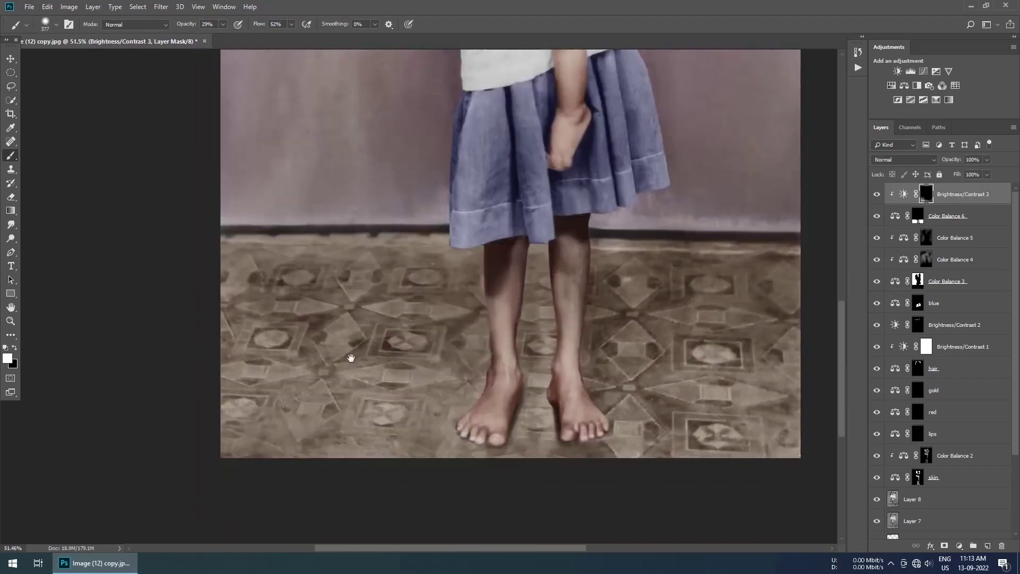
pyautogui.click(907, 88)
pyautogui.moveTo(564, 201); pyautogui.dragTo(594, 202)
# - Invert the Color Balance 7 mask to hide the red, and reset the brush to full opacity and flow
pyautogui.hotkey('ctrl', 'i')
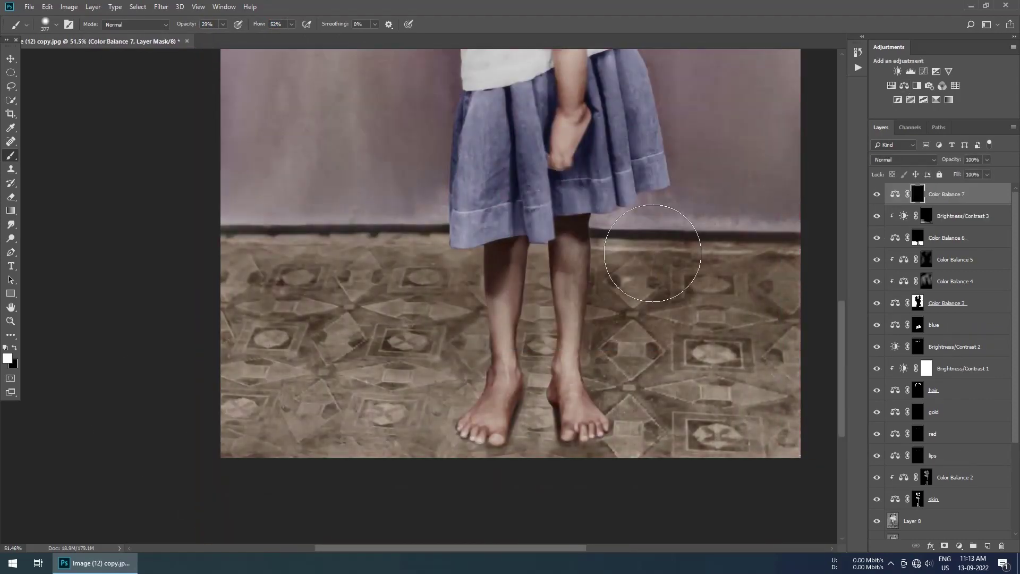
pyautogui.press('0')
pyautogui.hotkey('shift', '0')
pyautogui.press('[')
pyautogui.press('[')
pyautogui.press('[')
pyautogui.scroll(5, 396, 313)
pyautogui.scroll(-5, 396, 313)
pyautogui.scroll(5, 396, 314)
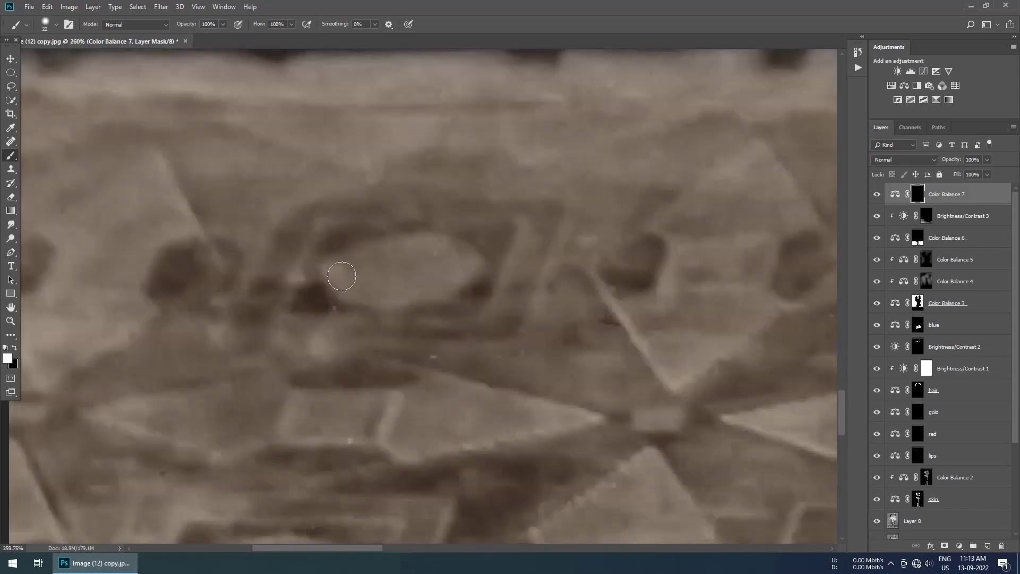
# - Paint red along the first tile frames, completing the top tile's frame
pyautogui.moveTo(271, 327); pyautogui.dragTo(512, 312)
pyautogui.scroll(-5, 512, 312)
pyautogui.scroll(4, 239, 372)
pyautogui.moveTo(212, 425)
pyautogui.mouseDown()
pyautogui.moveTo(250, 316)
pyautogui.moveTo(213, 426)
pyautogui.mouseUp()
pyautogui.scroll(-3, 213, 426)
pyautogui.scroll(3, 215, 376)
pyautogui.scroll(-2, 409, 386)
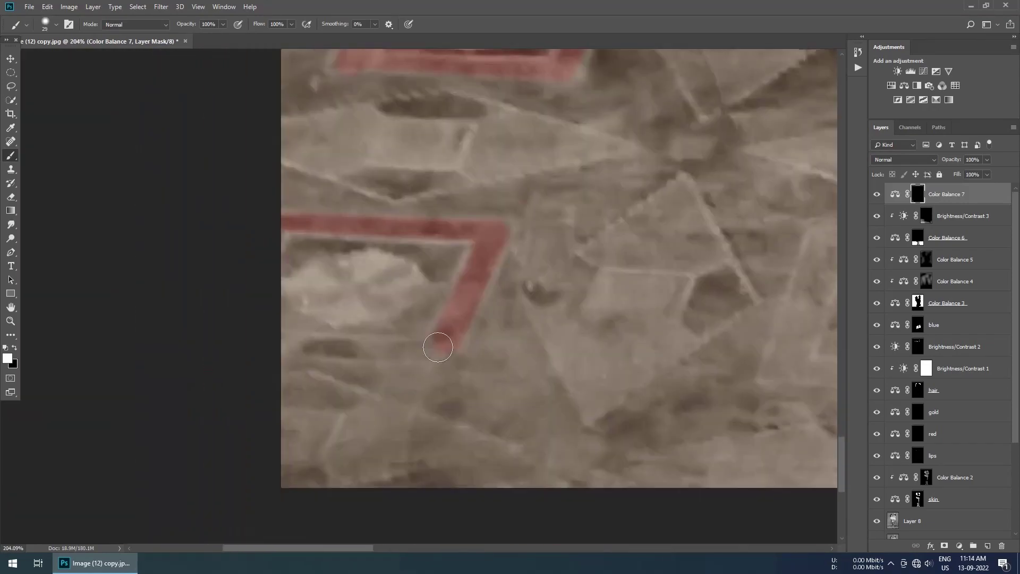
pyautogui.scroll(-3, 409, 386)
pyautogui.scroll(4, 531, 239)
pyautogui.moveTo(393, 301)
pyautogui.mouseDown()
pyautogui.moveTo(626, 204)
pyautogui.moveTo(390, 309)
pyautogui.mouseUp()
pyautogui.moveTo(508, 159); pyautogui.dragTo(460, 309)
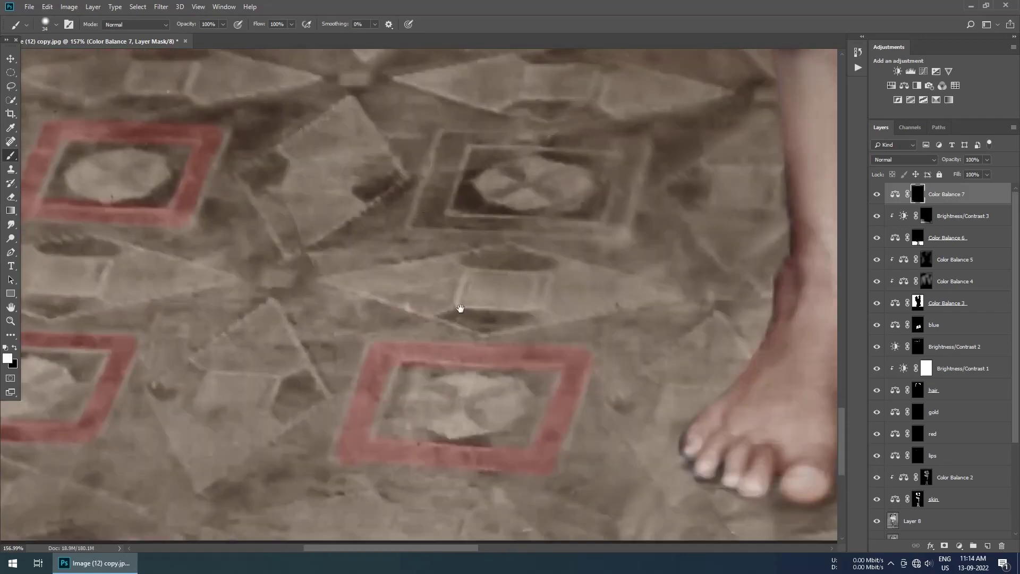
pyautogui.moveTo(625, 143); pyautogui.dragTo(483, 221)
# - Paint more red L-shaped bands, including the top side of another tile frame
pyautogui.scroll(-3, 483, 221)
pyautogui.moveTo(452, 173); pyautogui.dragTo(451, 242)
pyautogui.scroll(3, 392, 251)
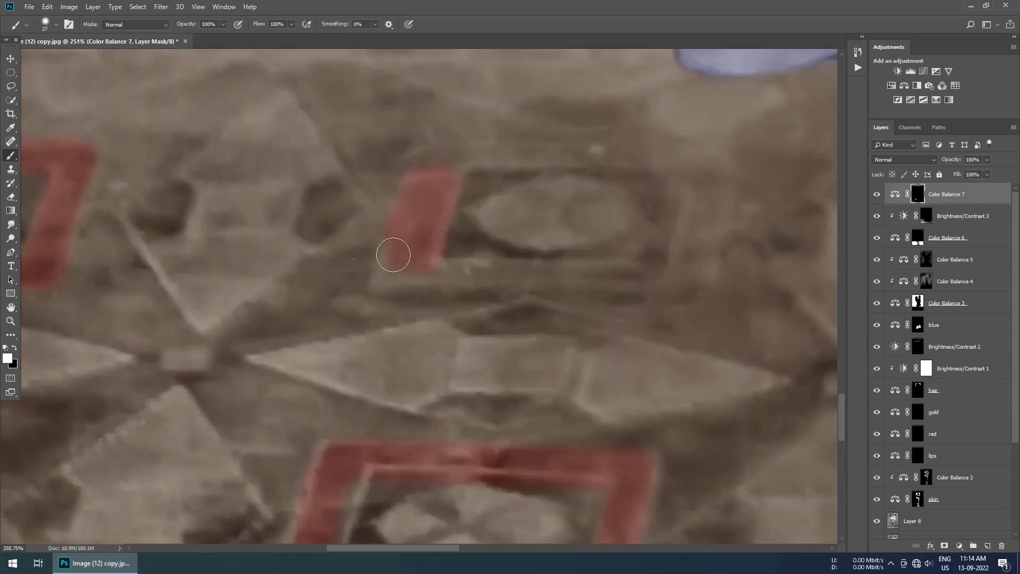
pyautogui.moveTo(392, 251); pyautogui.dragTo(664, 274)
pyautogui.scroll(-2, 664, 273)
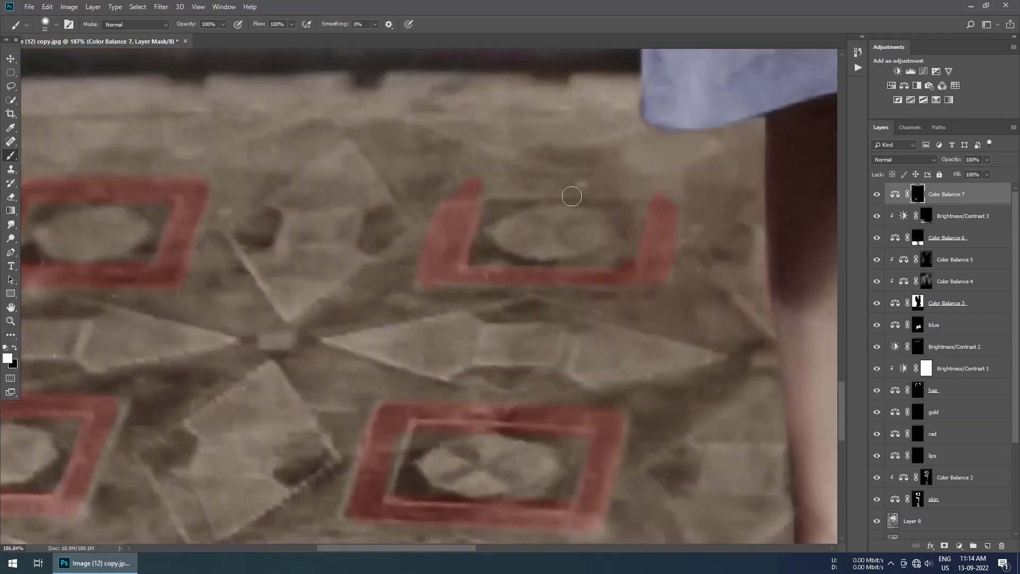
pyautogui.moveTo(571, 196); pyautogui.dragTo(483, 193)
pyautogui.scroll(-5, 483, 193)
pyautogui.scroll(2, 457, 346)
pyautogui.scroll(4, 457, 345)
# - Bring the tile between the feet into view and paint its frame red
pyautogui.moveTo(462, 239)
pyautogui.mouseDown()
pyautogui.moveTo(466, 374)
pyautogui.moveTo(498, 517)
pyautogui.mouseUp()
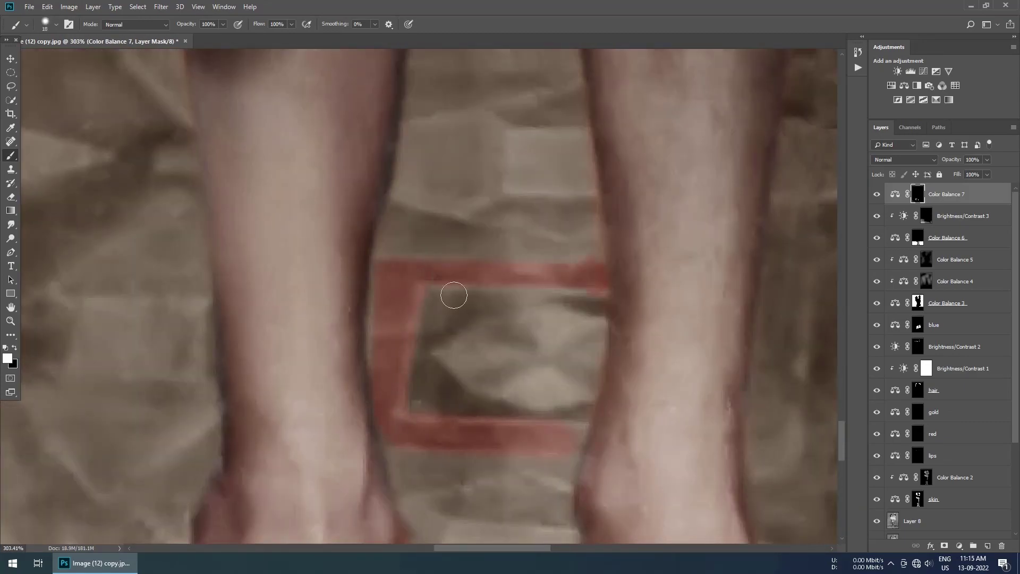
pyautogui.scroll(-5, 454, 296)
pyautogui.scroll(6, 518, 373)
pyautogui.moveTo(518, 373); pyautogui.dragTo(335, 373)
pyautogui.scroll(-5, 335, 369)
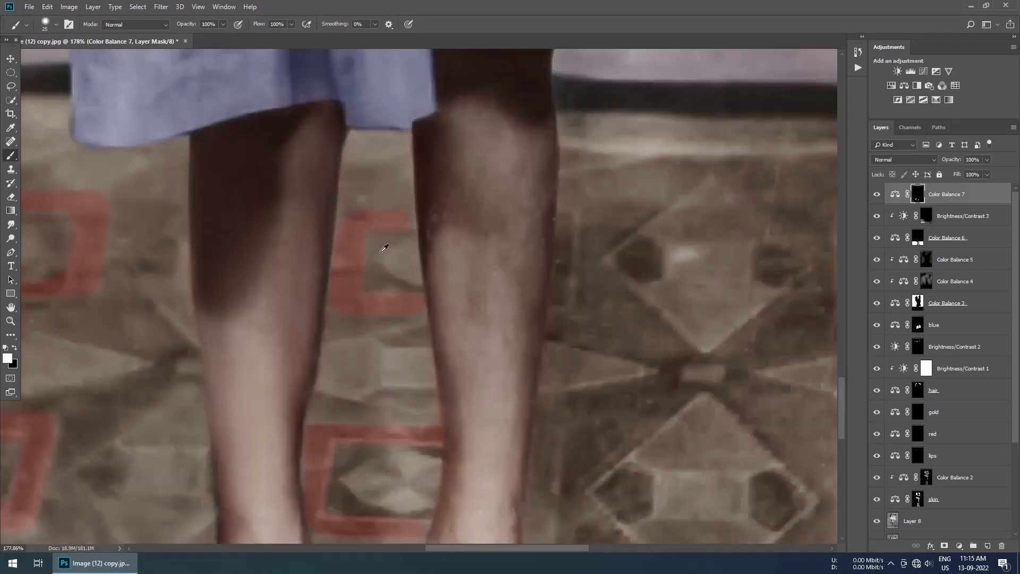
pyautogui.scroll(3, 387, 244)
pyautogui.scroll(-3, 216, 262)
pyautogui.scroll(1, 401, 224)
pyautogui.scroll(-2, 401, 225)
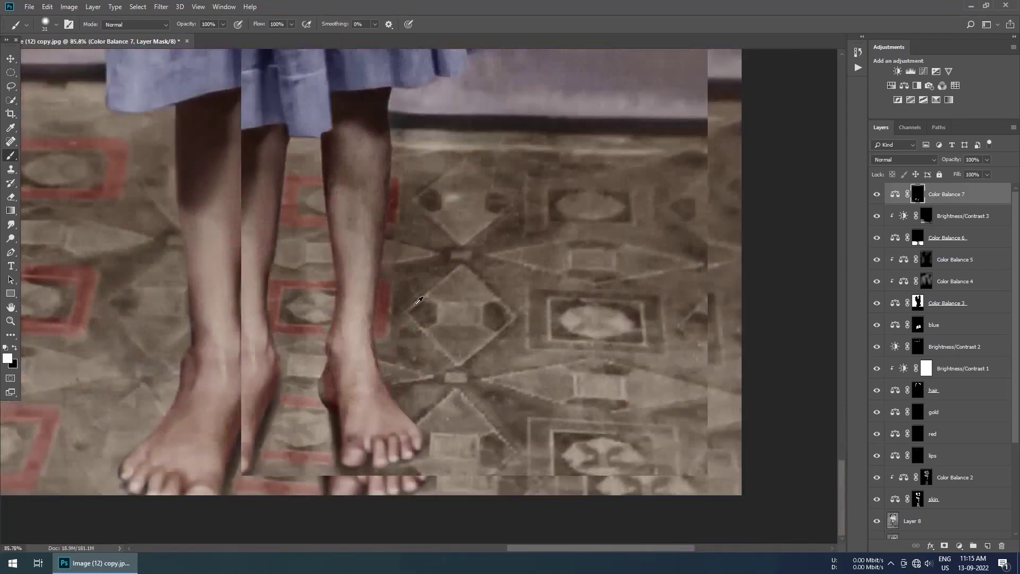
pyautogui.scroll(-2, 401, 225)
pyautogui.scroll(5, 342, 307)
# - Paint a red U-shaped band around a tile and the left side of its frame
pyautogui.moveTo(341, 307); pyautogui.dragTo(675, 387)
pyautogui.scroll(-2, 367, 276)
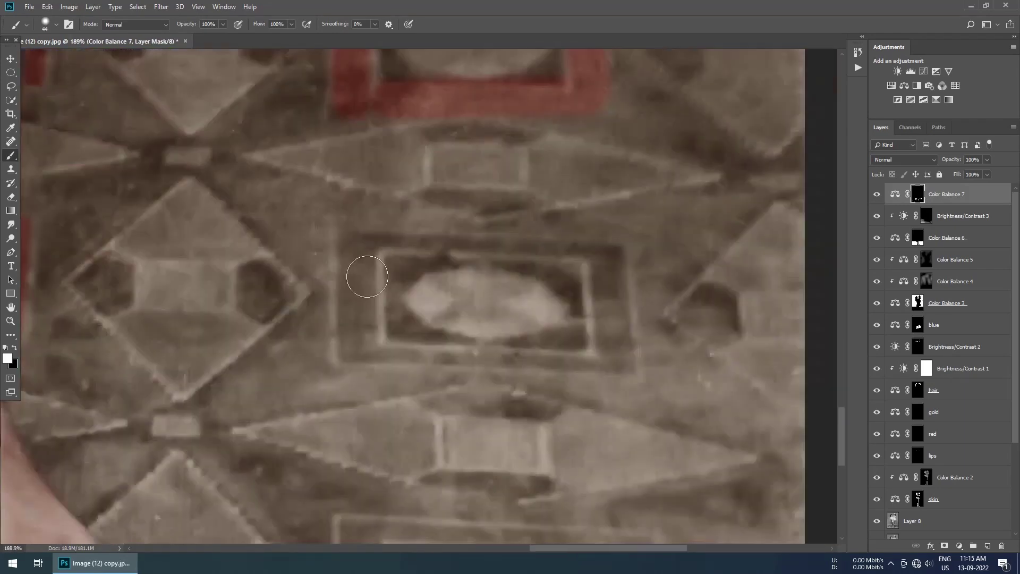
pyautogui.scroll(-2, 626, 362)
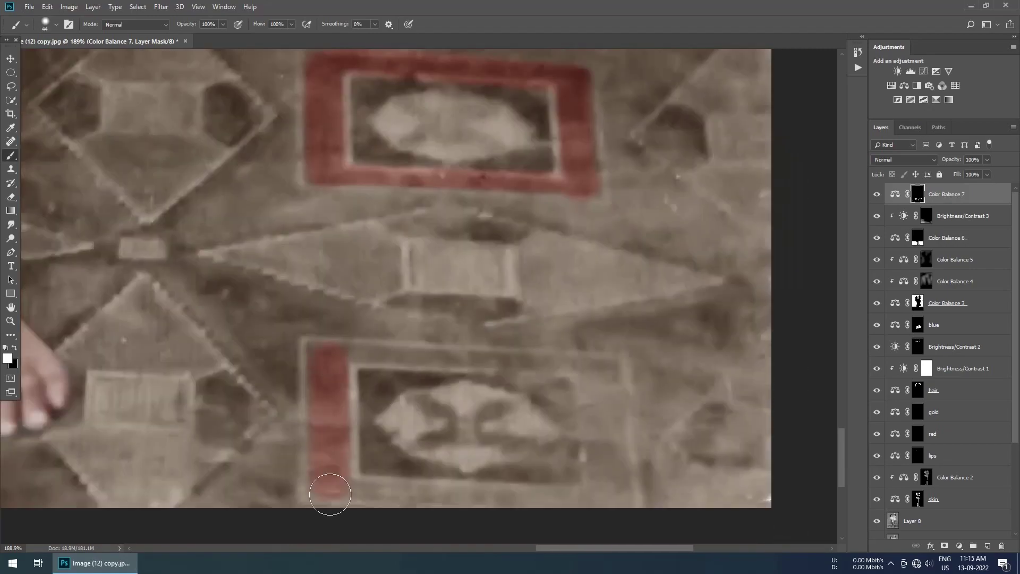
pyautogui.scroll(2, 524, 269)
pyautogui.moveTo(239, 223); pyautogui.dragTo(264, 371)
pyautogui.scroll(-5, 520, 353)
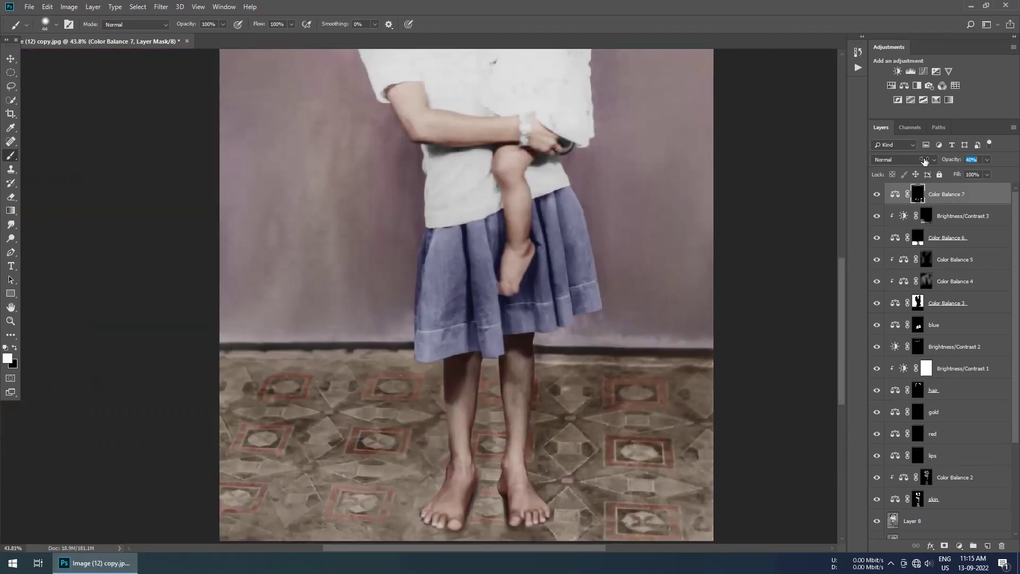
pyautogui.scroll(3, 391, 324)
# - Add a new Color Balance adjustment layer and shift it toward green
pyautogui.click(904, 85)
pyautogui.moveTo(565, 212); pyautogui.dragTo(660, 218)
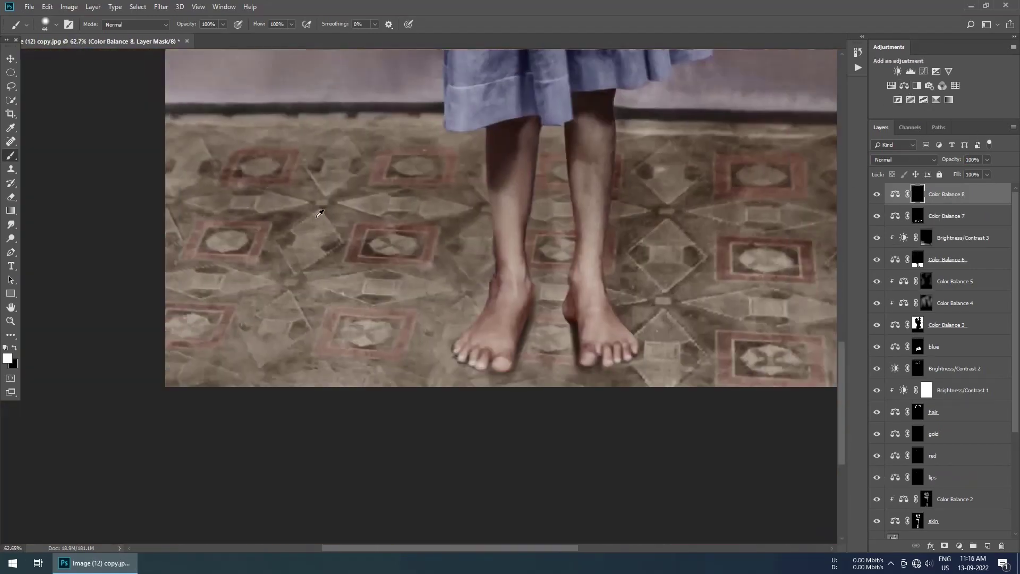
pyautogui.scroll(4, 293, 216)
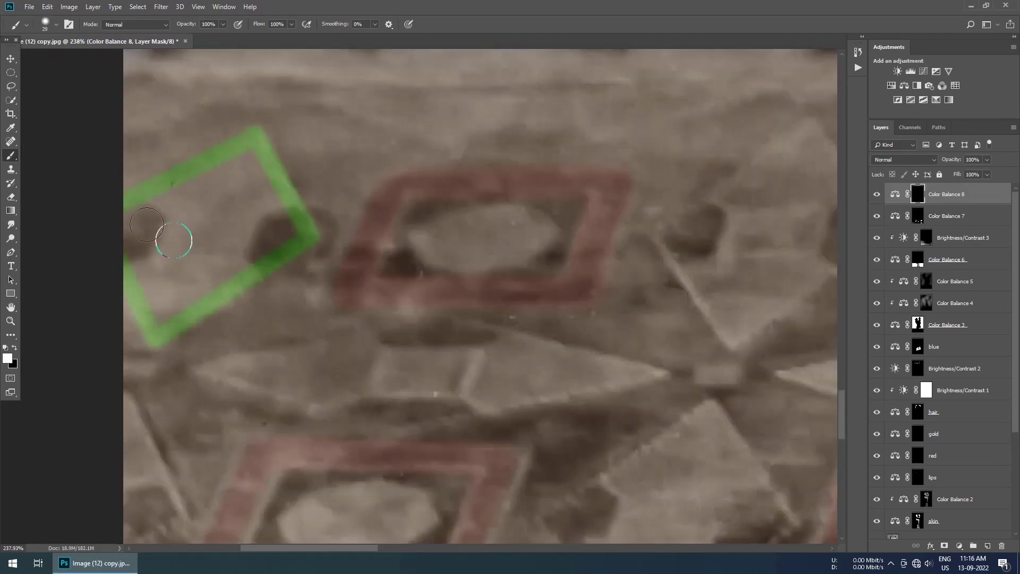
# - Paint green over the first diamond floor tiles on the left
pyautogui.moveTo(174, 240); pyautogui.dragTo(276, 223)
pyautogui.scroll(-2, 150, 282)
pyautogui.moveTo(194, 263); pyautogui.dragTo(340, 239)
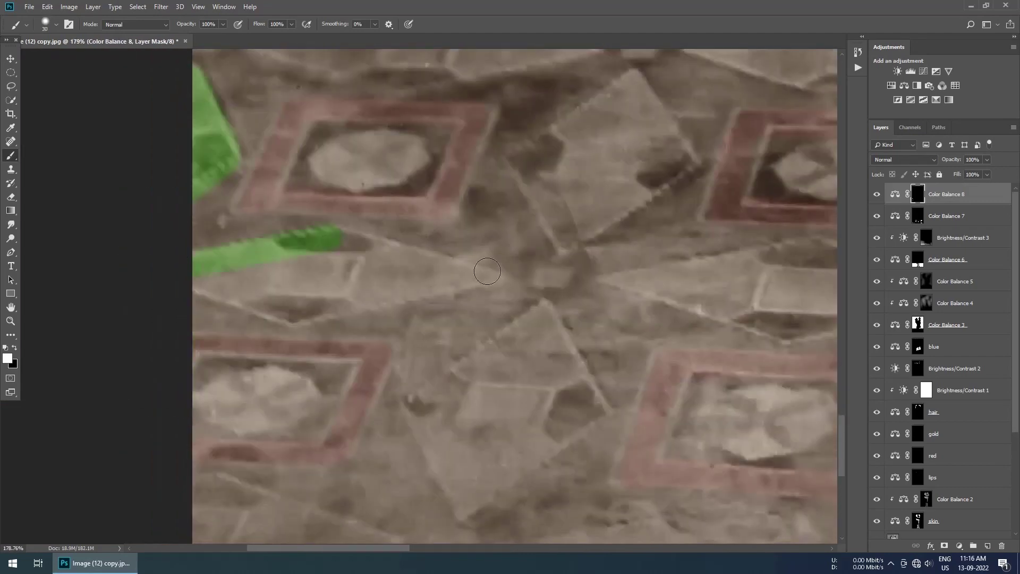
pyautogui.moveTo(292, 317); pyautogui.dragTo(196, 298)
pyautogui.scroll(-3, 233, 316)
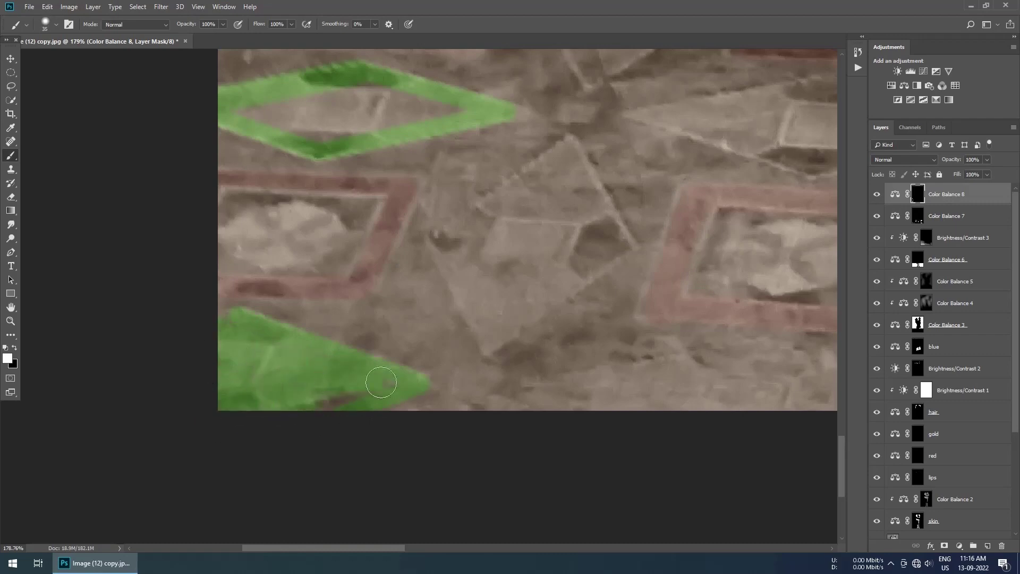
pyautogui.scroll(-3, 250, 365)
pyautogui.scroll(3, 322, 411)
pyautogui.moveTo(268, 318); pyautogui.dragTo(406, 223)
pyautogui.moveTo(322, 411); pyautogui.dragTo(409, 223)
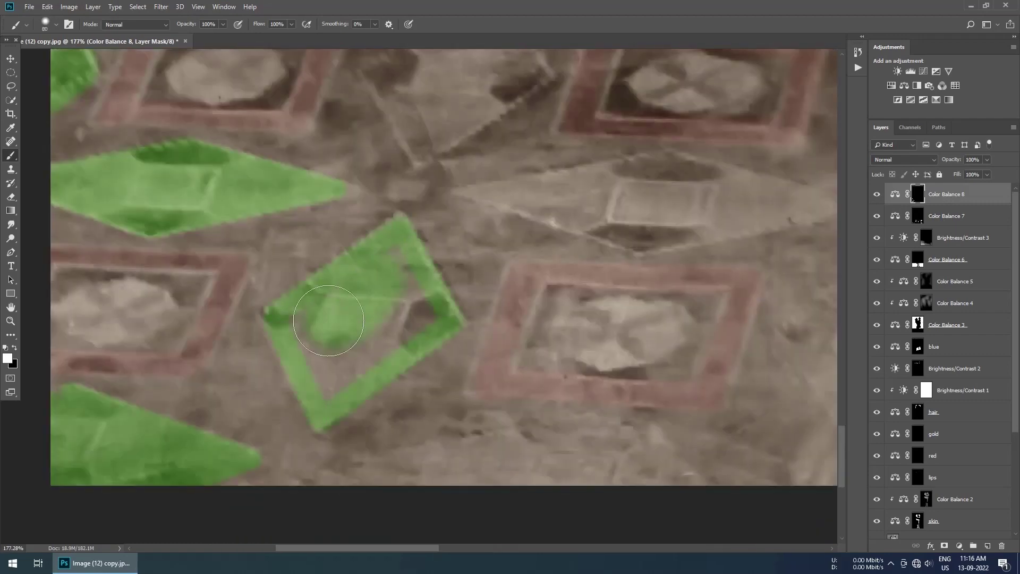
# - With a smaller brush, paint a horizontal band of tiles and the area below the green V-shape
pyautogui.hscroll(3, 528, 255)
pyautogui.scroll(2, 528, 255)
pyautogui.press('[')
pyautogui.moveTo(279, 287); pyautogui.dragTo(497, 248)
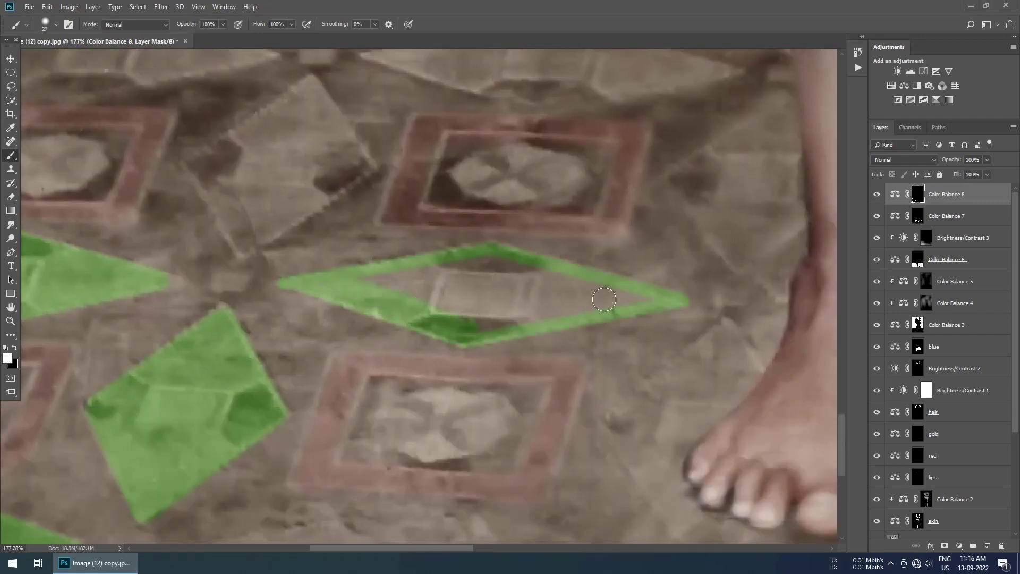
pyautogui.scroll(-3, 319, 345)
pyautogui.press('[')
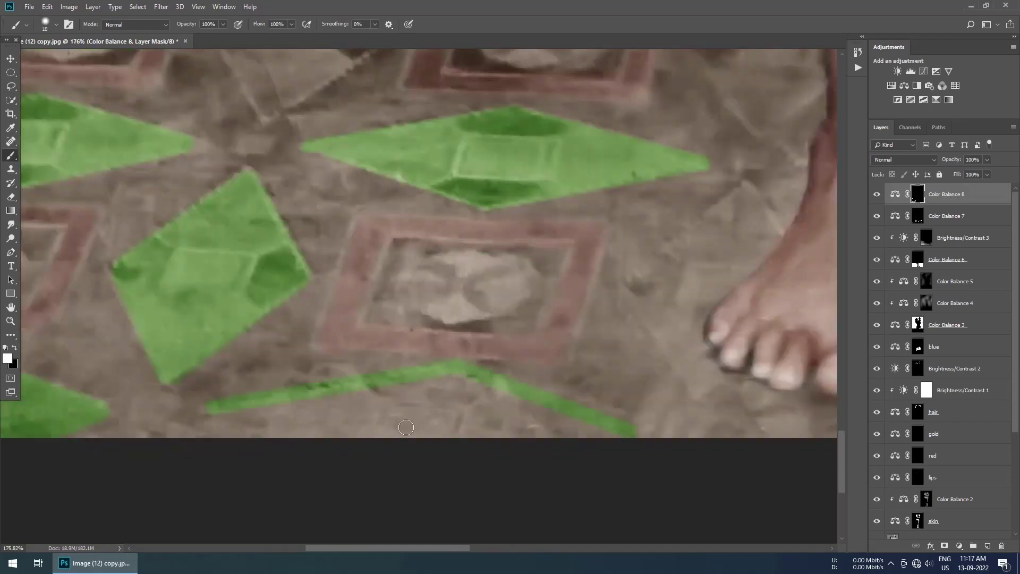
pyautogui.press(']')
pyautogui.press(']')
pyautogui.moveTo(222, 411); pyautogui.dragTo(407, 428)
# - Outline and fill the next row of diamond floor tiles green
pyautogui.moveTo(329, 293); pyautogui.dragTo(409, 393)
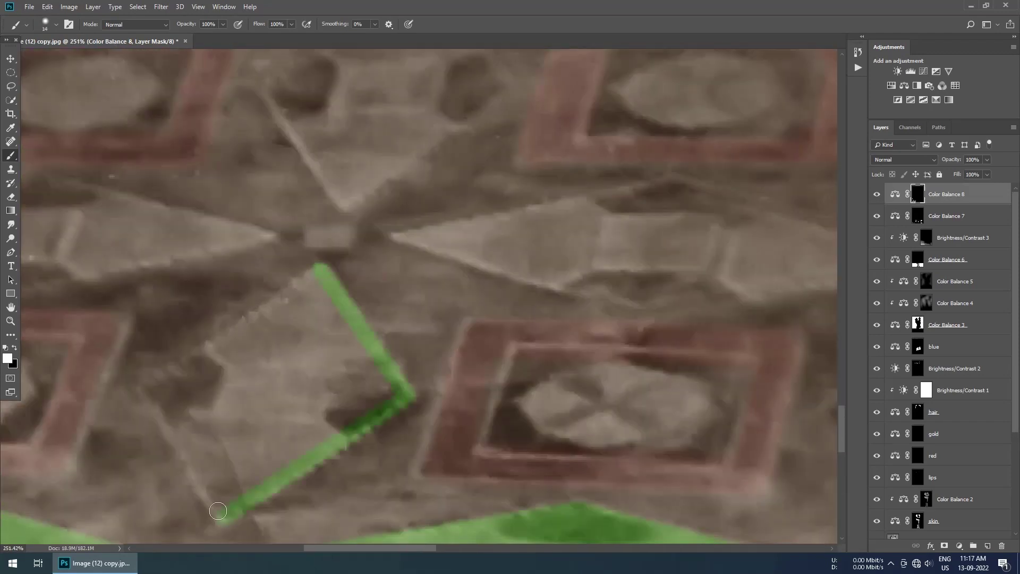
pyautogui.moveTo(171, 376); pyautogui.dragTo(293, 298)
pyautogui.moveTo(202, 479); pyautogui.dragTo(372, 383)
pyautogui.moveTo(239, 451); pyautogui.dragTo(318, 345)
pyautogui.moveTo(236, 280); pyautogui.dragTo(428, 313)
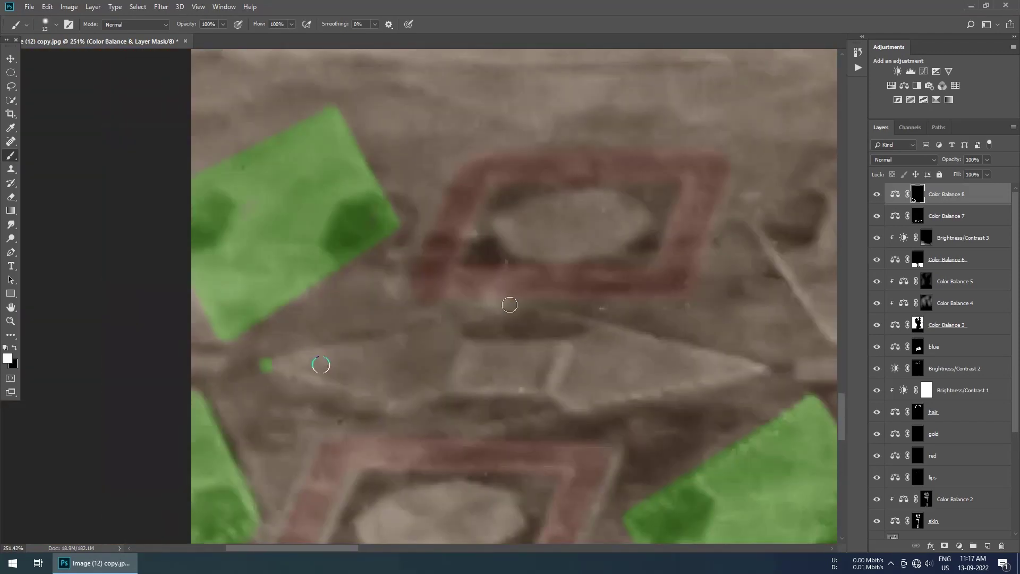
pyautogui.moveTo(262, 366); pyautogui.dragTo(760, 367)
pyautogui.moveTo(319, 372); pyautogui.dragTo(513, 337)
pyautogui.moveTo(404, 393); pyautogui.dragTo(688, 367)
# - Outline the upper-right diamond and fill it and the triangle tile solid green
pyautogui.scroll(-2, 689, 368)
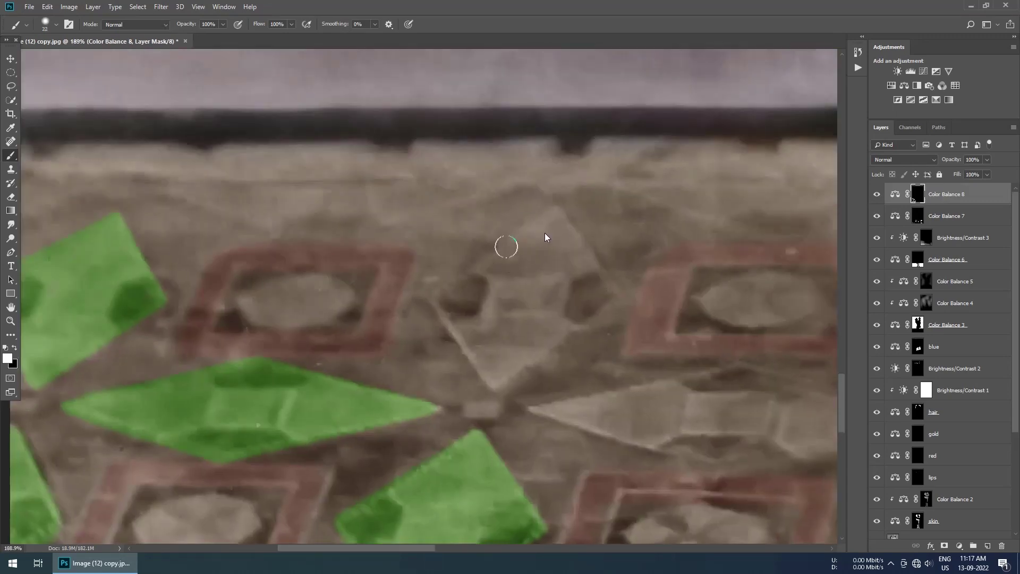
pyautogui.moveTo(557, 212); pyautogui.dragTo(493, 386)
pyautogui.moveTo(426, 292); pyautogui.dragTo(489, 364)
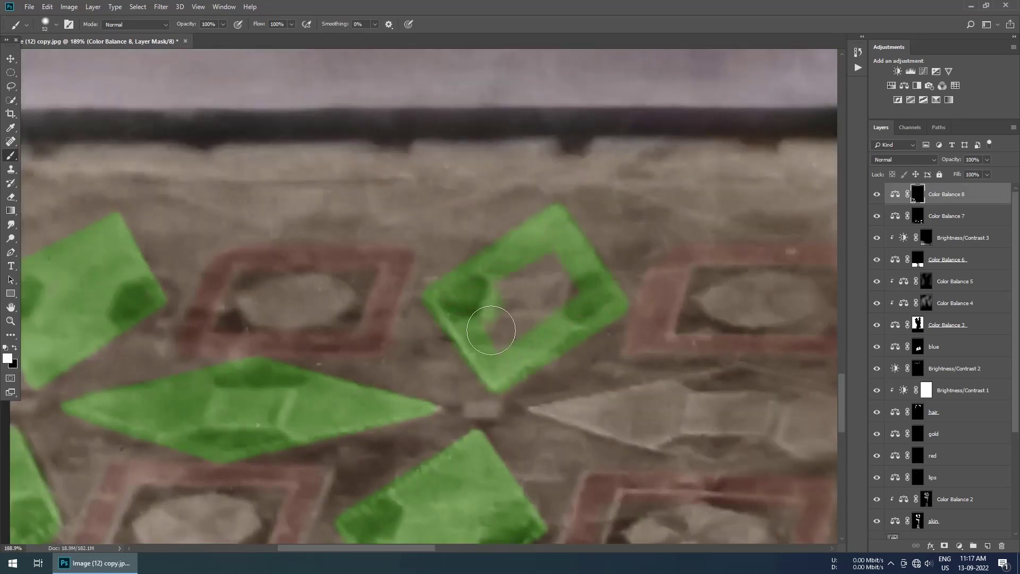
pyautogui.scroll(-2, 492, 331)
pyautogui.scroll(1, 359, 329)
pyautogui.press(']')
pyautogui.press(']')
pyautogui.press(']')
pyautogui.moveTo(383, 325); pyautogui.dragTo(450, 317)
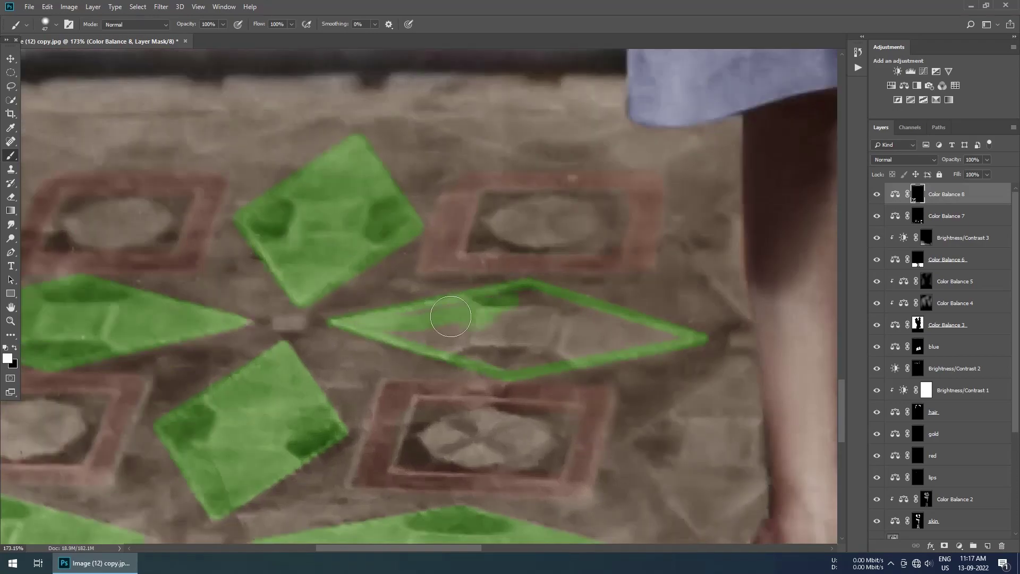
pyautogui.scroll(-3, 426, 339)
pyautogui.scroll(5, 464, 246)
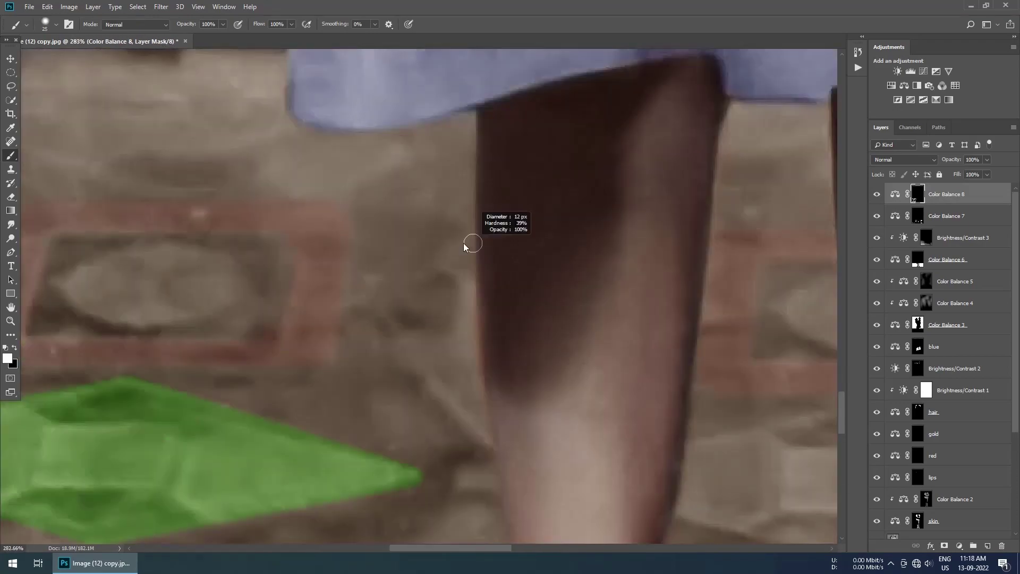
pyautogui.press('[')
pyautogui.moveTo(453, 264); pyautogui.dragTo(475, 409)
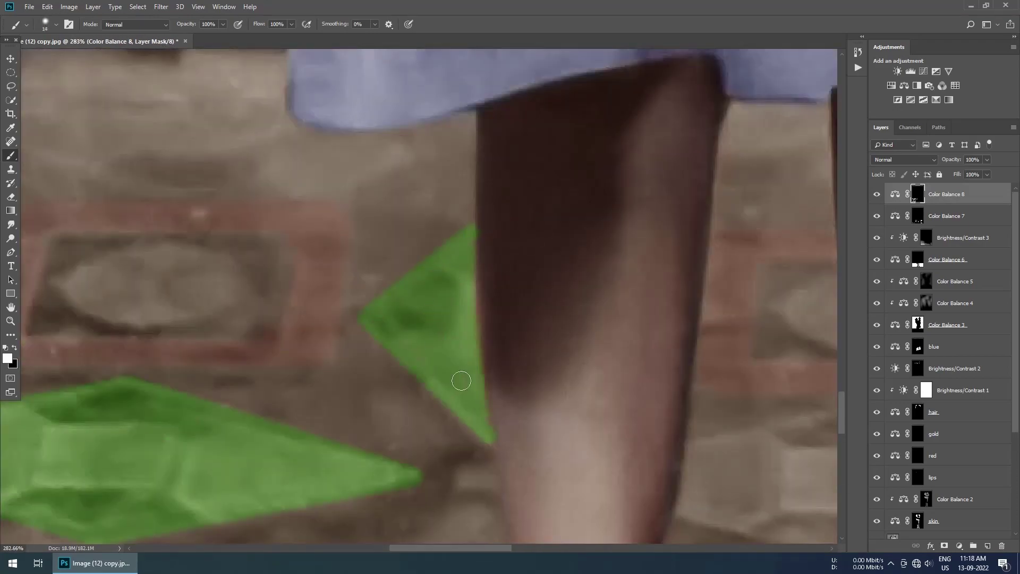
# - Fill another outlined diamond's interior green with a finer brush, then start the next tile
pyautogui.scroll(-3, 461, 381)
pyautogui.scroll(2, 436, 307)
pyautogui.moveTo(416, 200)
pyautogui.mouseDown()
pyautogui.moveTo(342, 353)
pyautogui.moveTo(360, 246)
pyautogui.mouseUp()
pyautogui.press('[')
pyautogui.scroll(-4, 359, 246)
pyautogui.scroll(2, 365, 270)
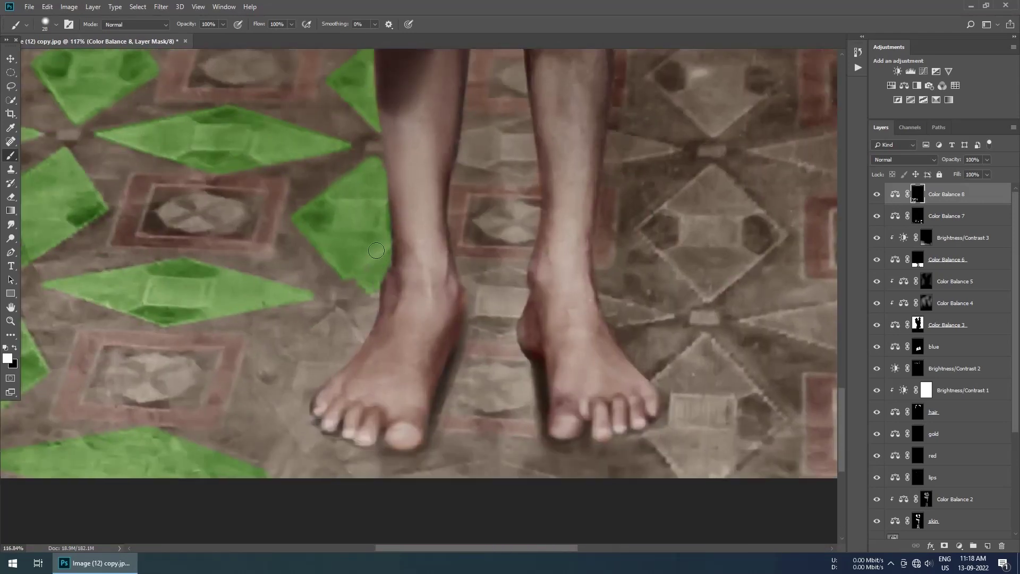
pyautogui.scroll(-2, 376, 250)
pyautogui.scroll(3, 358, 423)
pyautogui.press('[')
pyautogui.scroll(2, 381, 409)
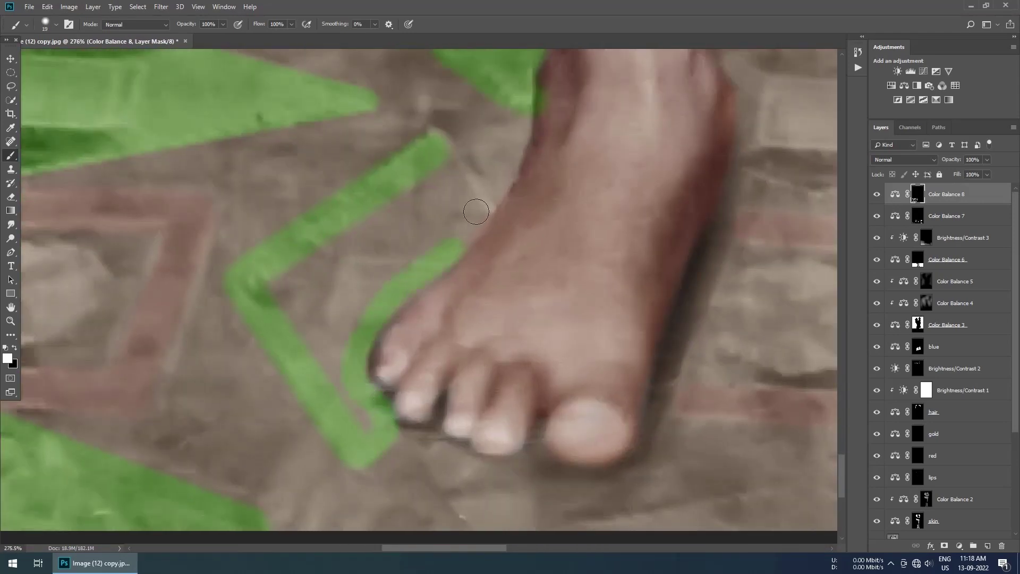
pyautogui.moveTo(421, 252); pyautogui.dragTo(314, 277)
pyautogui.scroll(-3, 315, 276)
pyautogui.press('[')
pyautogui.scroll(2, 304, 333)
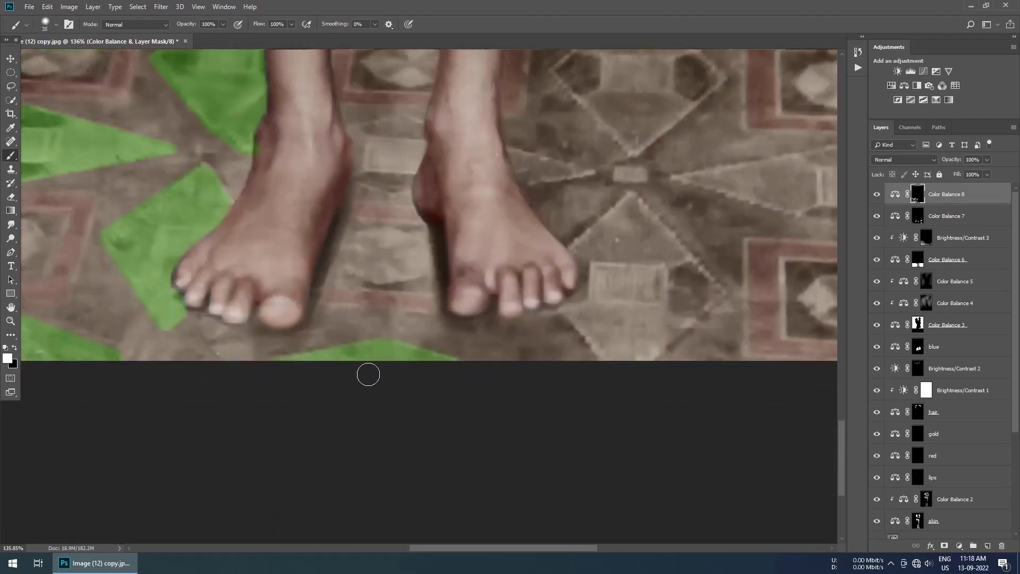
pyautogui.scroll(2, 342, 346)
pyautogui.moveTo(307, 361); pyautogui.dragTo(366, 387)
# - Outline the triangle tile and the diamond tile beside the foot in green
pyautogui.hscroll(5, 323, 364)
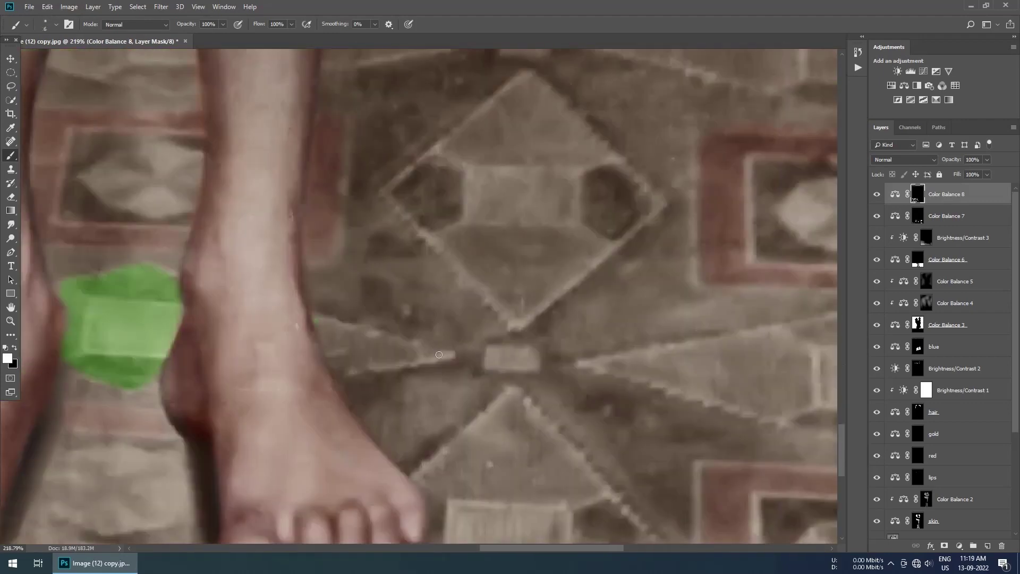
pyautogui.press('[')
pyautogui.press('[')
pyautogui.press('[')
pyautogui.scroll(2, 323, 326)
pyautogui.moveTo(499, 352); pyautogui.dragTo(323, 326)
pyautogui.scroll(-3, 476, 359)
pyautogui.moveTo(410, 278); pyautogui.dragTo(683, 273)
pyautogui.scroll(2, 372, 239)
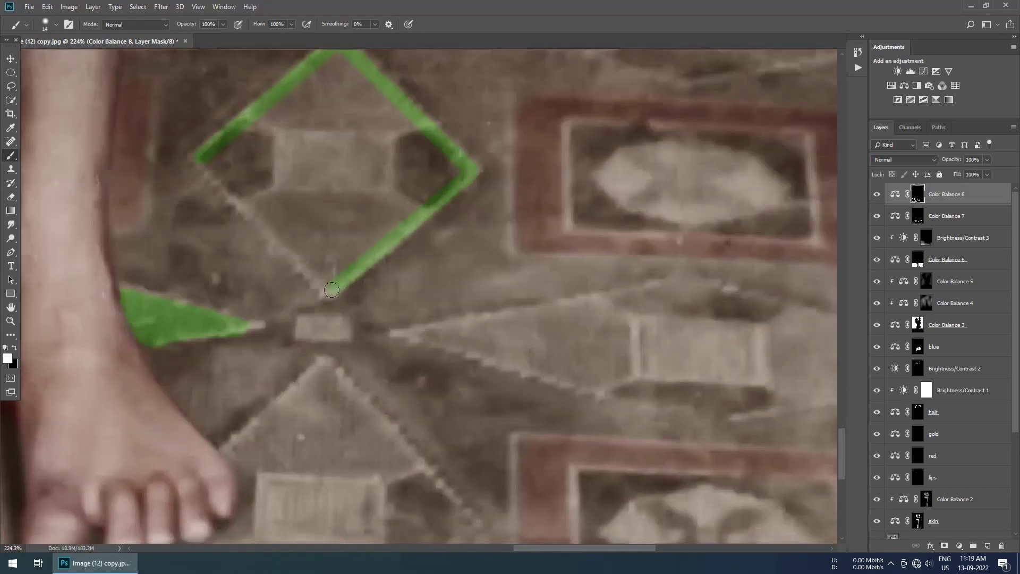
pyautogui.scroll(1, 221, 233)
pyautogui.press(']')
pyautogui.press(']')
pyautogui.press(']')
pyautogui.scroll(-3, 207, 267)
pyautogui.scroll(2, 261, 278)
pyautogui.press('[')
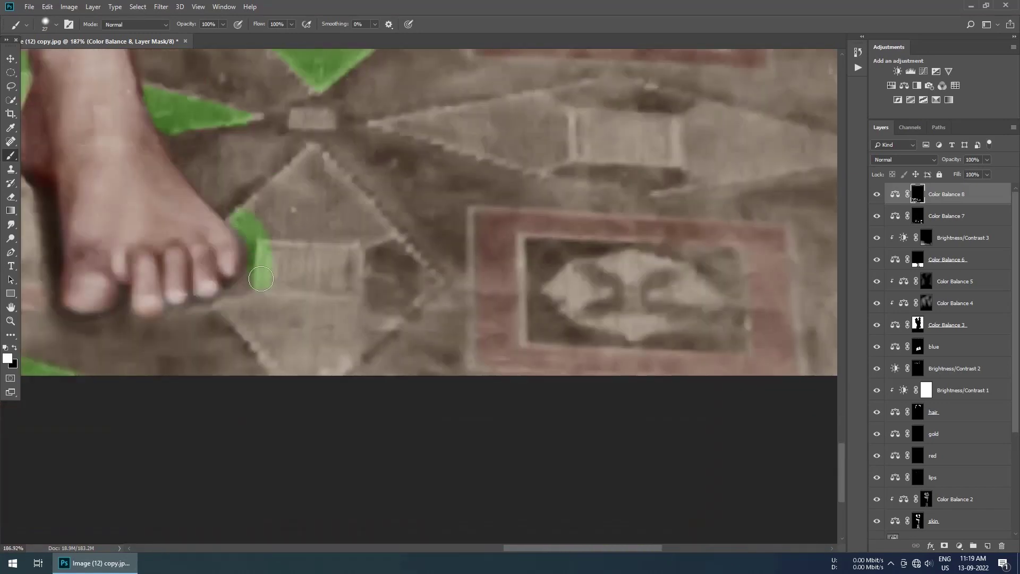
pyautogui.press(']')
pyautogui.press(']')
pyautogui.press(']')
pyautogui.moveTo(428, 281); pyautogui.dragTo(288, 212)
# - Paint the left tile green, dab small gaps, and fill a diamond solid
pyautogui.scroll(-3, 346, 239)
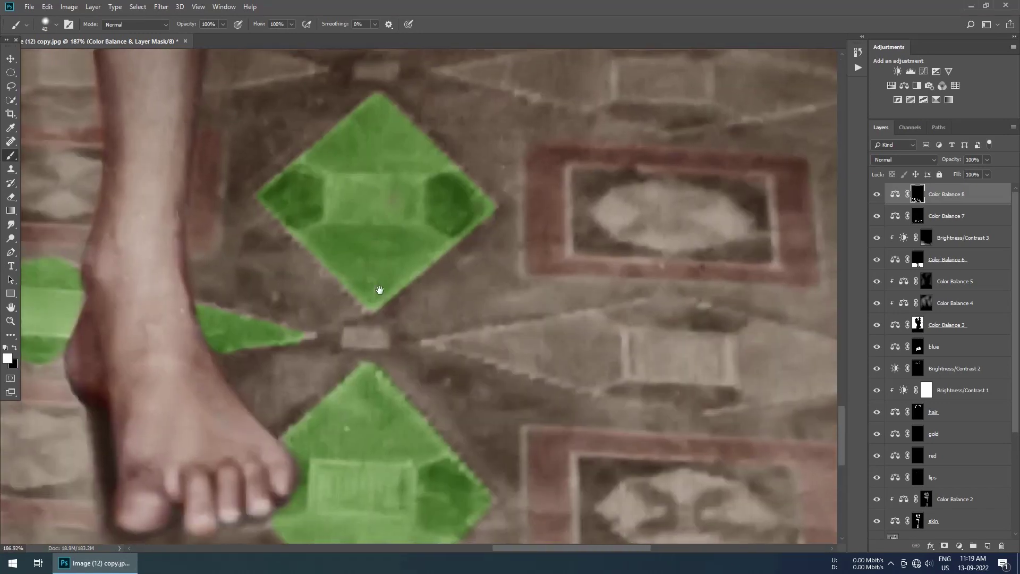
pyautogui.scroll(3, 297, 277)
pyautogui.press('[')
pyautogui.press('[')
pyautogui.press('[')
pyautogui.moveTo(229, 263); pyautogui.dragTo(104, 332)
pyautogui.scroll(-3, 142, 310)
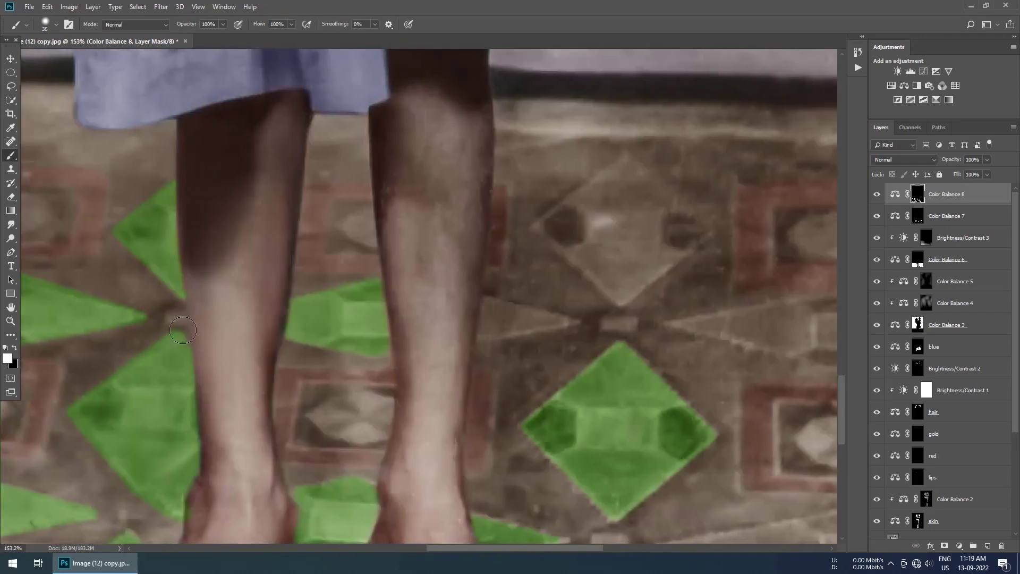
pyautogui.scroll(4, 371, 308)
pyautogui.press('[')
pyautogui.press('[')
pyautogui.press('[')
pyautogui.click(311, 296)
pyautogui.scroll(-5, 411, 330)
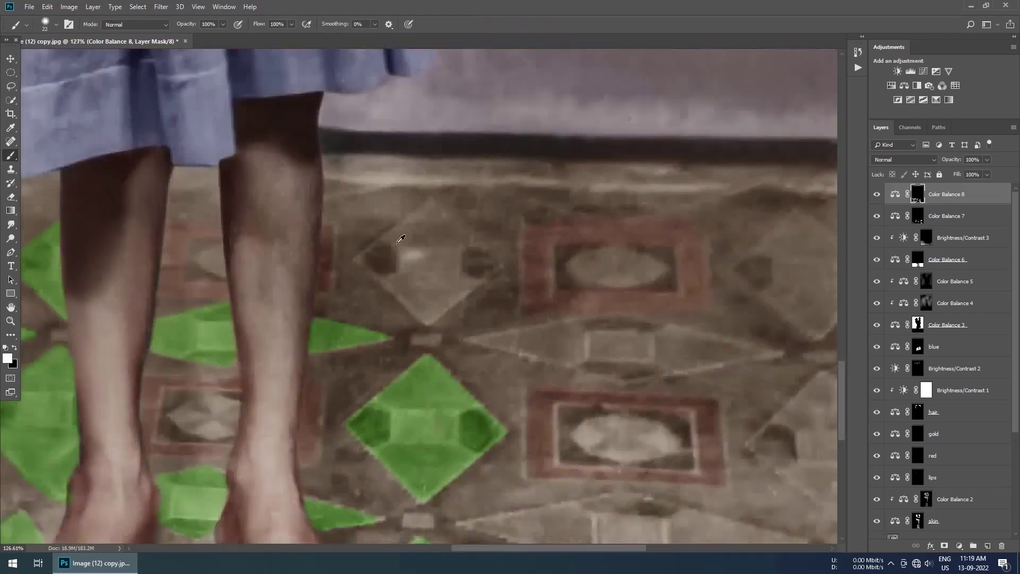
pyautogui.scroll(3, 404, 298)
pyautogui.moveTo(372, 255); pyautogui.dragTo(478, 361)
pyautogui.moveTo(404, 297); pyautogui.dragTo(510, 297)
# - Fill the right diamond tile and the middle diamond, including its tip and inner rectangle, green
pyautogui.scroll(-3, 299, 294)
pyautogui.scroll(5, 233, 349)
pyautogui.press('[')
pyautogui.press('[')
pyautogui.press('[')
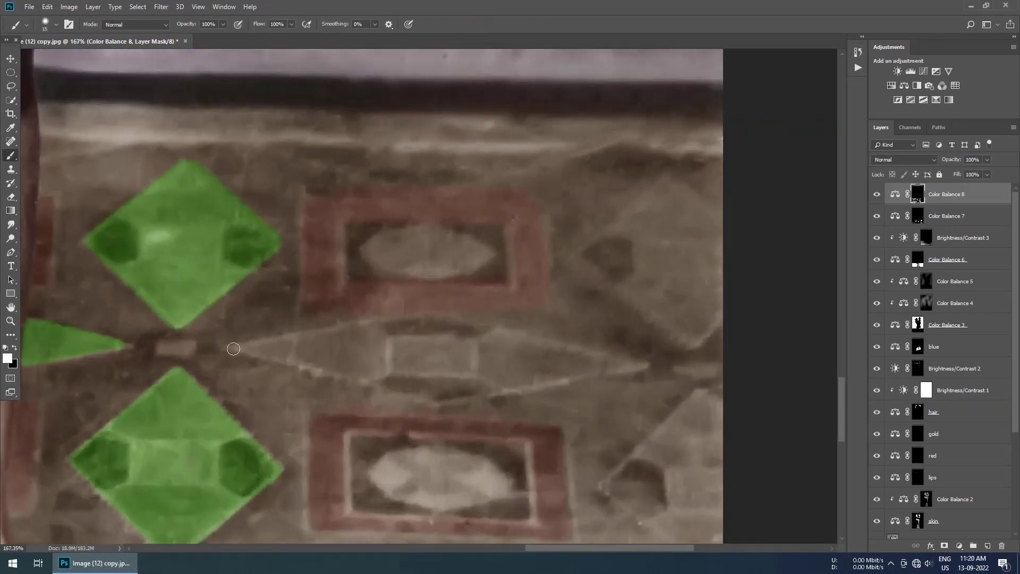
pyautogui.press(']')
pyautogui.press(']')
pyautogui.press(']')
pyautogui.moveTo(683, 264)
pyautogui.mouseDown()
pyautogui.moveTo(700, 237)
pyautogui.moveTo(654, 297)
pyautogui.mouseUp()
pyautogui.moveTo(435, 332); pyautogui.dragTo(361, 346)
pyautogui.scroll(-3, 490, 355)
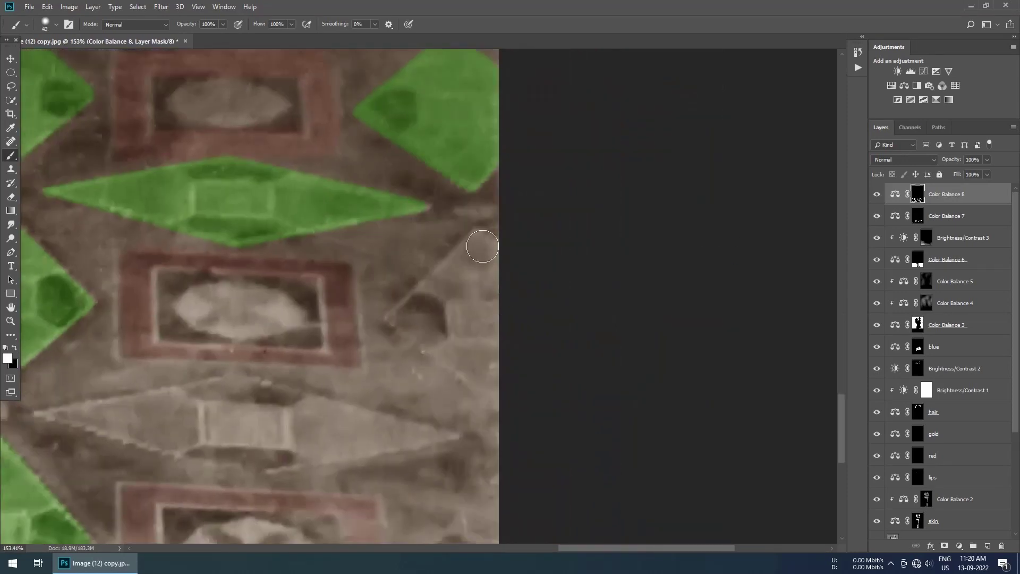
pyautogui.moveTo(491, 383); pyautogui.dragTo(487, 282)
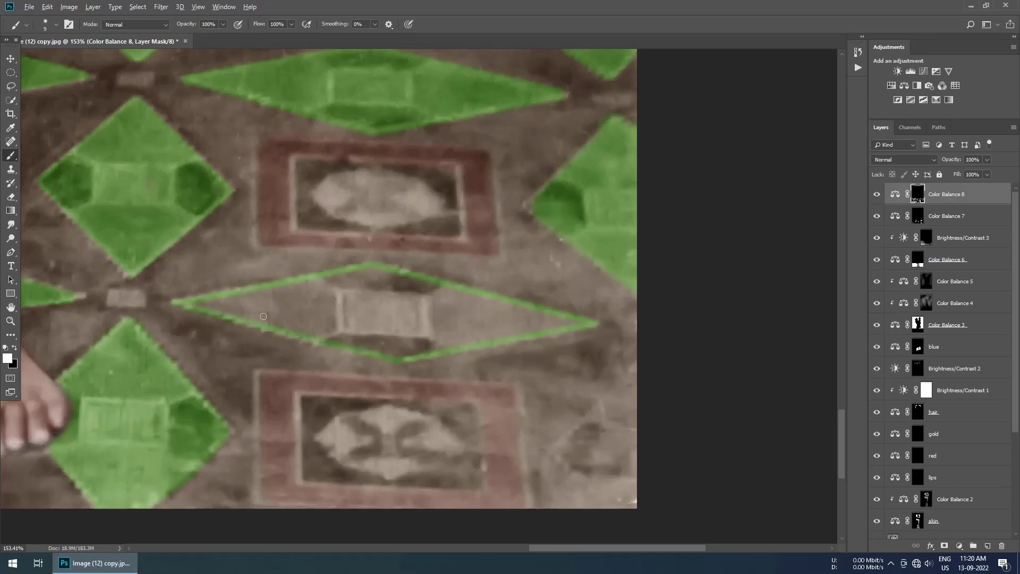
pyautogui.scroll(3, 263, 316)
pyautogui.press(']')
pyautogui.press(']')
pyautogui.moveTo(181, 298); pyautogui.dragTo(263, 292)
pyautogui.moveTo(413, 279); pyautogui.dragTo(458, 359)
pyautogui.press('[')
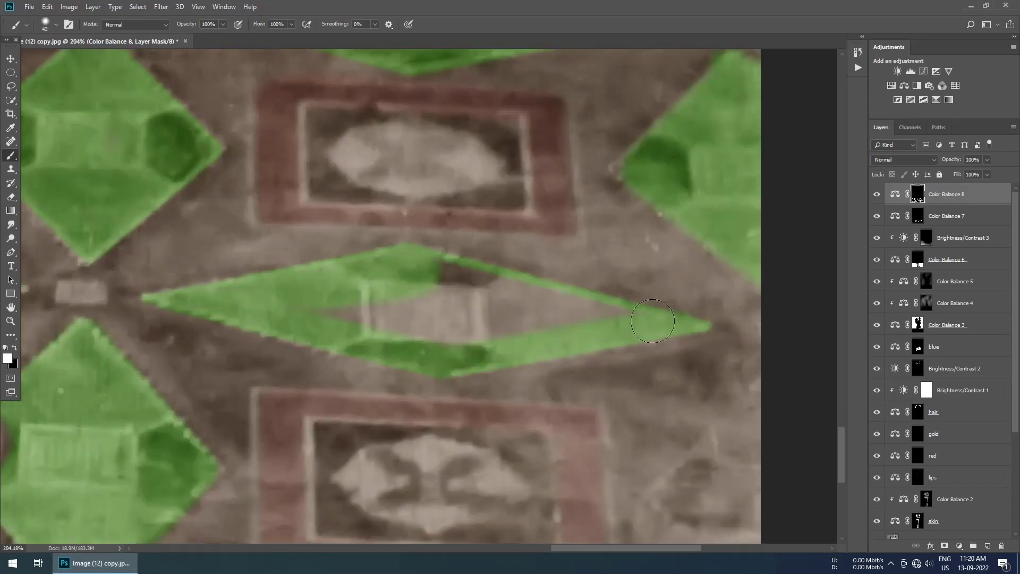
pyautogui.moveTo(409, 289); pyautogui.dragTo(457, 327)
pyautogui.scroll(-2, 457, 327)
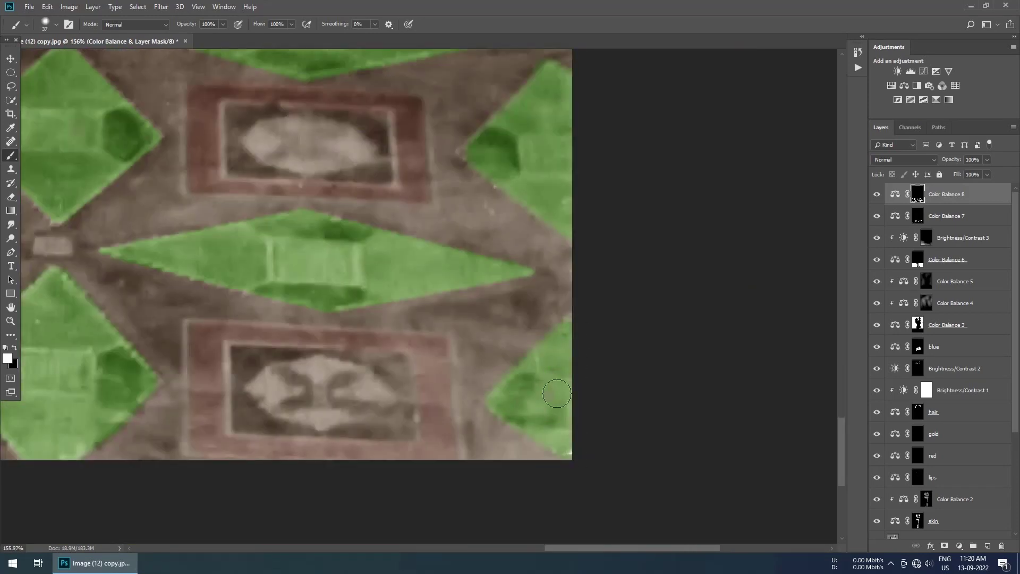
pyautogui.scroll(-9, 556, 393)
# - Set the tile layer to Soft Light, reduce yellow, nudge toward cyan, and add another Color Balance layer
pyautogui.click(928, 160)
pyautogui.click(880, 275)
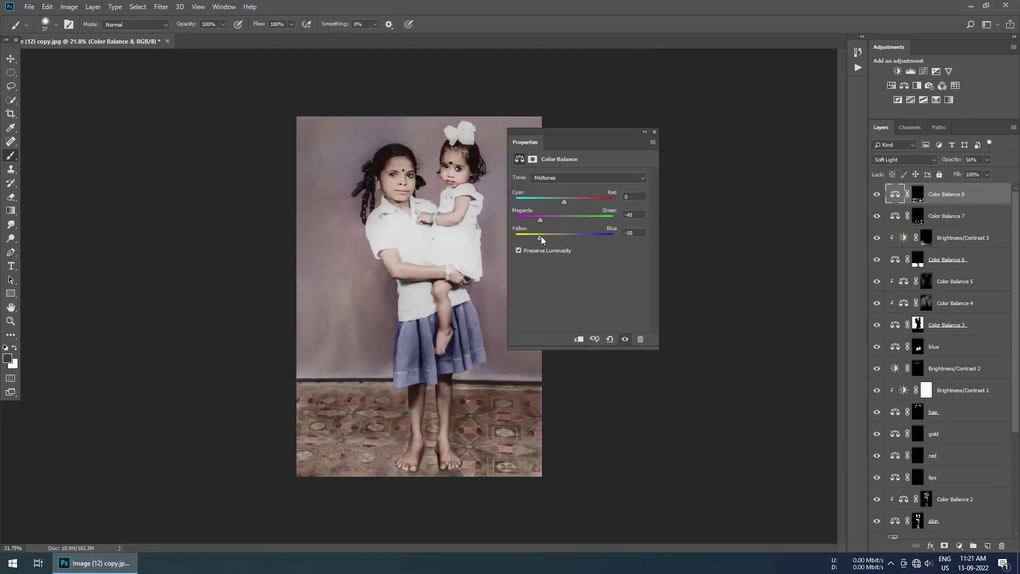
pyautogui.moveTo(541, 238); pyautogui.dragTo(543, 237)
pyautogui.moveTo(564, 202); pyautogui.dragTo(561, 201)
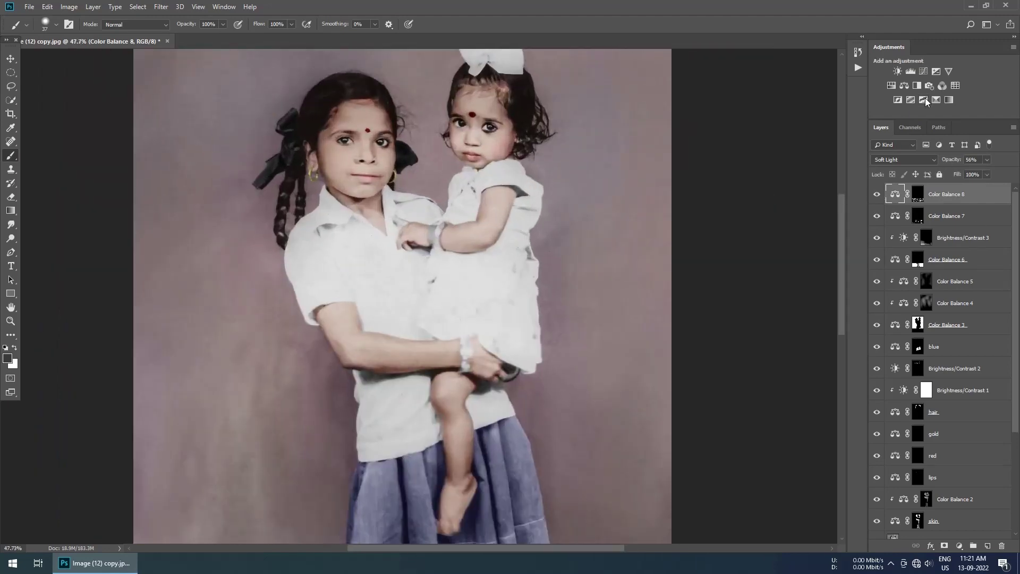
pyautogui.click(923, 100)
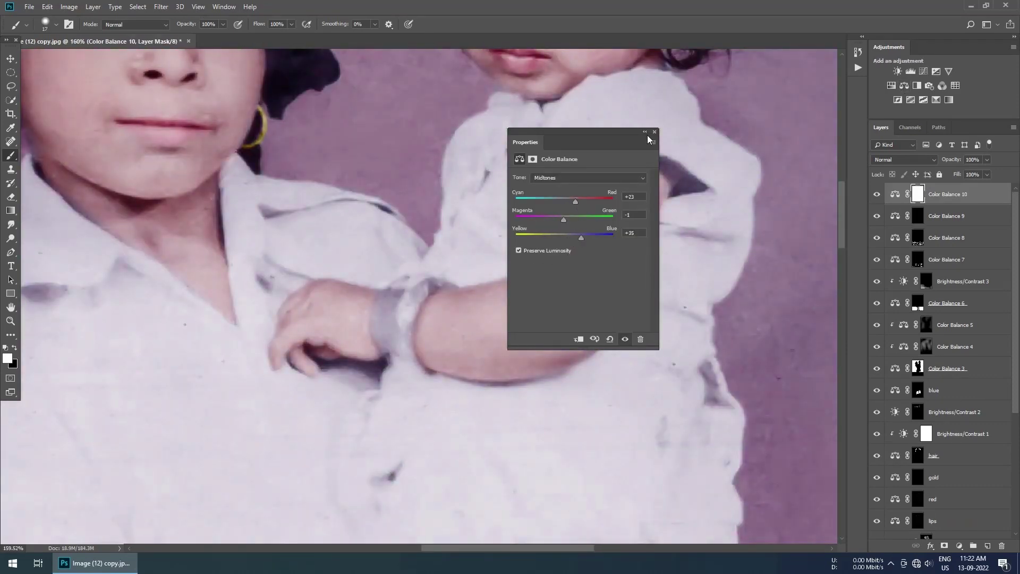
# - Close the adjustment settings and invert Color Balance 10's mask with Ctrl+I to hide its tint
pyautogui.click(654, 131)
pyautogui.hotkey('ctrl', 'i')
pyautogui.scroll(1, 438, 372)
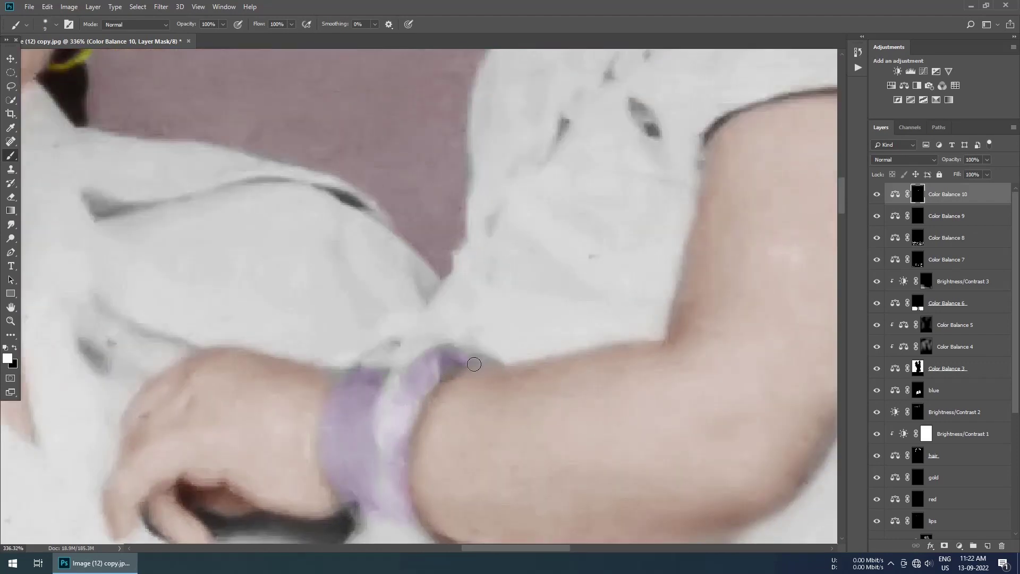
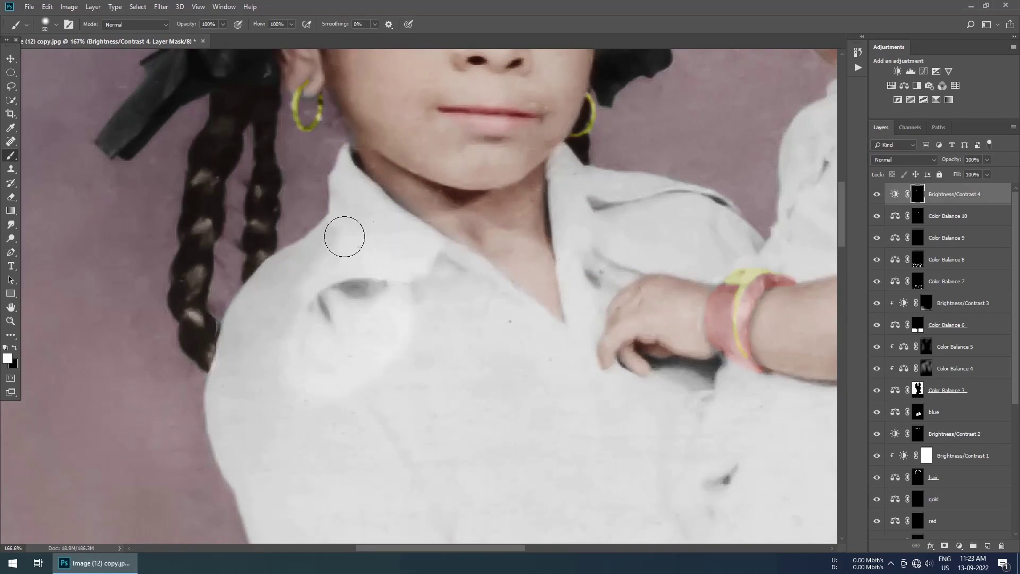
# - Paint white on the Brightness/Contrast 4 mask over the grey shirt collar and shoulder
pyautogui.moveTo(345, 237)
pyautogui.mouseDown()
pyautogui.moveTo(467, 284)
pyautogui.moveTo(588, 287)
pyautogui.moveTo(690, 218)
pyautogui.moveTo(667, 429)
pyautogui.mouseUp()
pyautogui.scroll(-5, 456, 399)
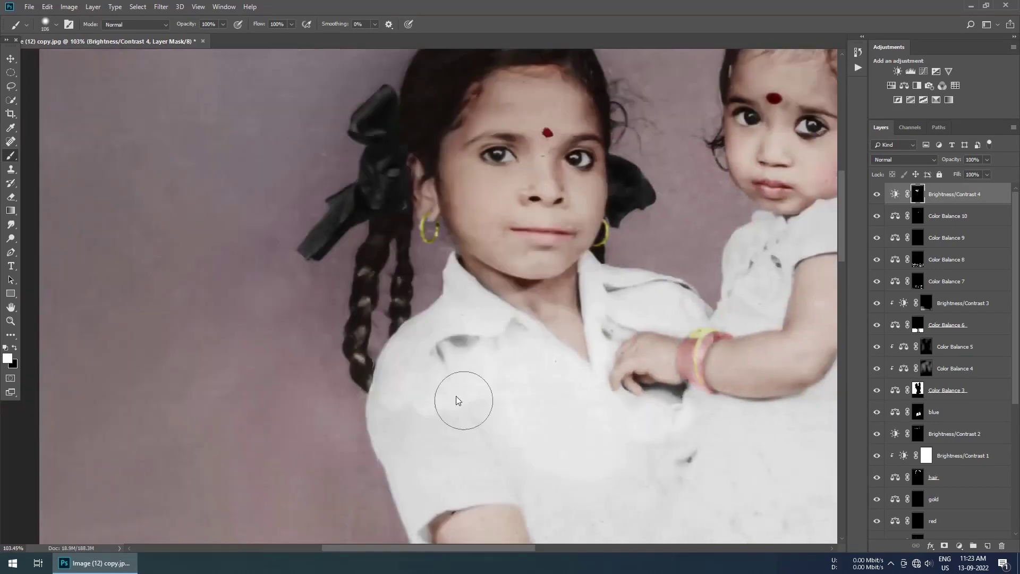
pyautogui.scroll(5, 323, 255)
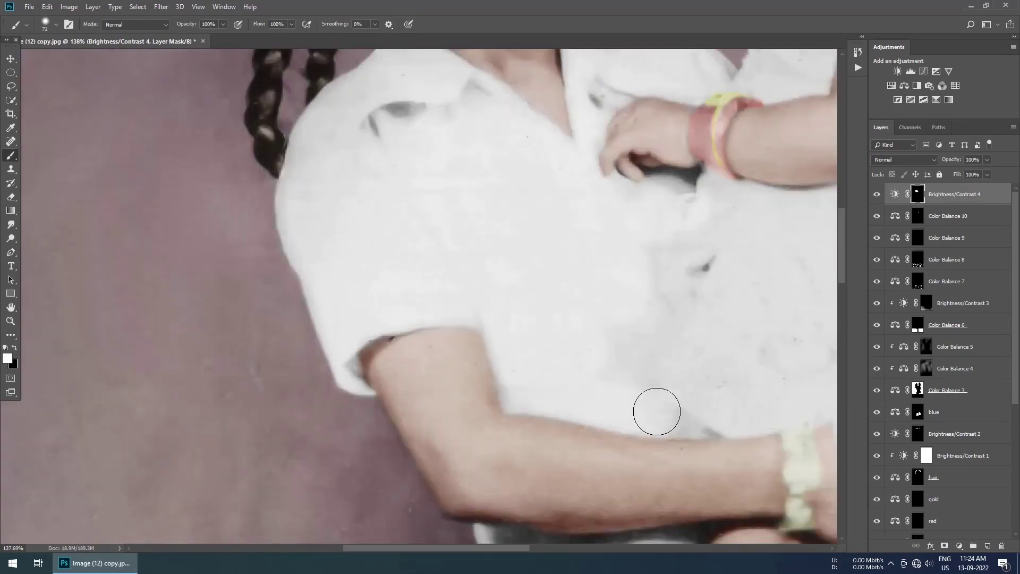
pyautogui.hscroll(5, 657, 410)
pyautogui.scroll(-2, 656, 411)
pyautogui.hscroll(5, 603, 388)
pyautogui.scroll(-3, 604, 388)
pyautogui.scroll(3, 513, 361)
pyautogui.hscroll(2, 514, 361)
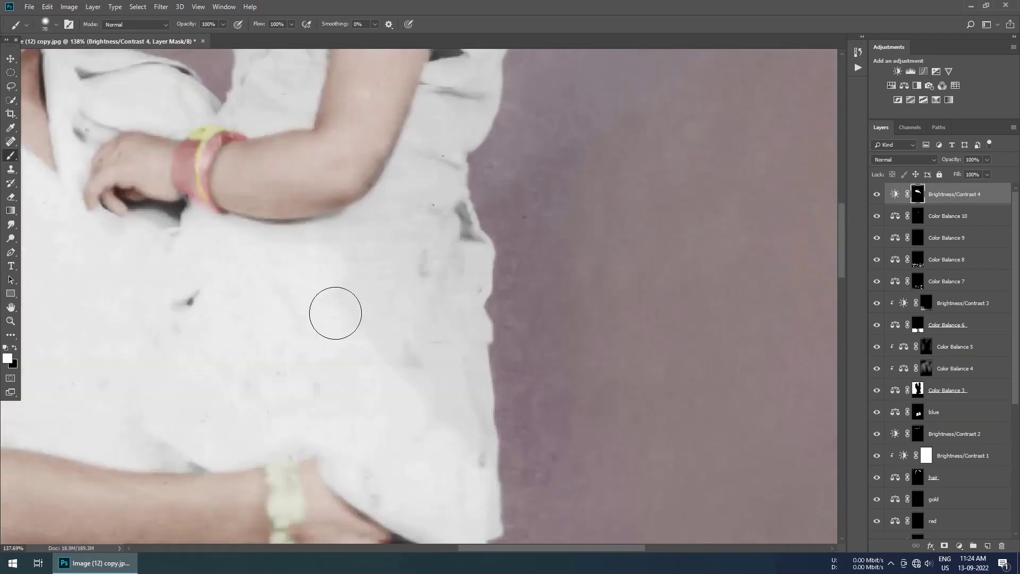
pyautogui.scroll(4, 433, 164)
pyautogui.scroll(3, 391, 392)
pyautogui.press('[')
pyautogui.scroll(-3, 330, 426)
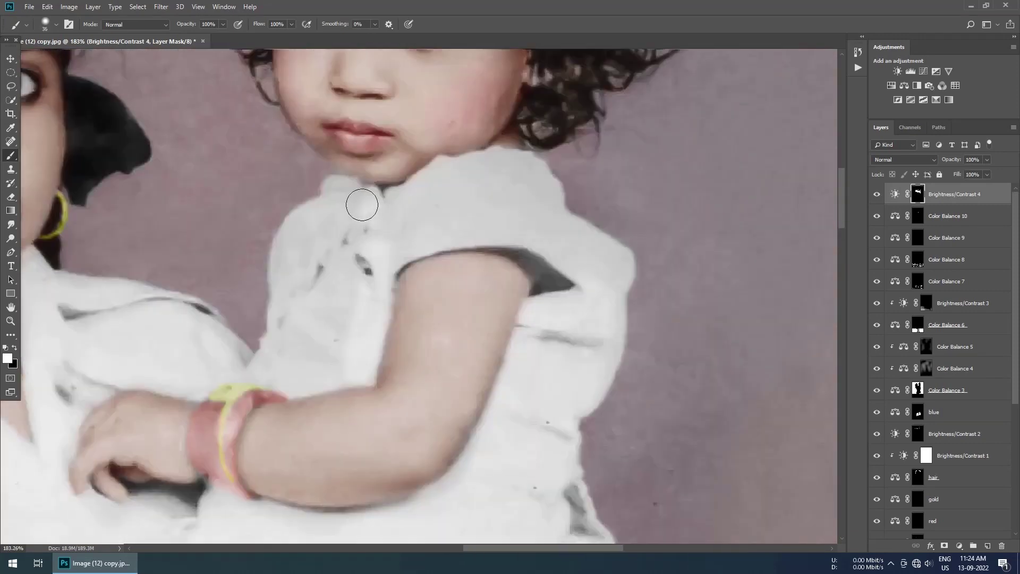
pyautogui.scroll(4, 342, 228)
pyautogui.scroll(2, 360, 282)
# - With a smaller brush, whiten the toddler's collar and the grey patch near the waist
pyautogui.moveTo(360, 282)
pyautogui.mouseDown()
pyautogui.moveTo(505, 173)
pyautogui.moveTo(599, 253)
pyautogui.moveTo(653, 364)
pyautogui.mouseUp()
pyautogui.scroll(-6, 471, 369)
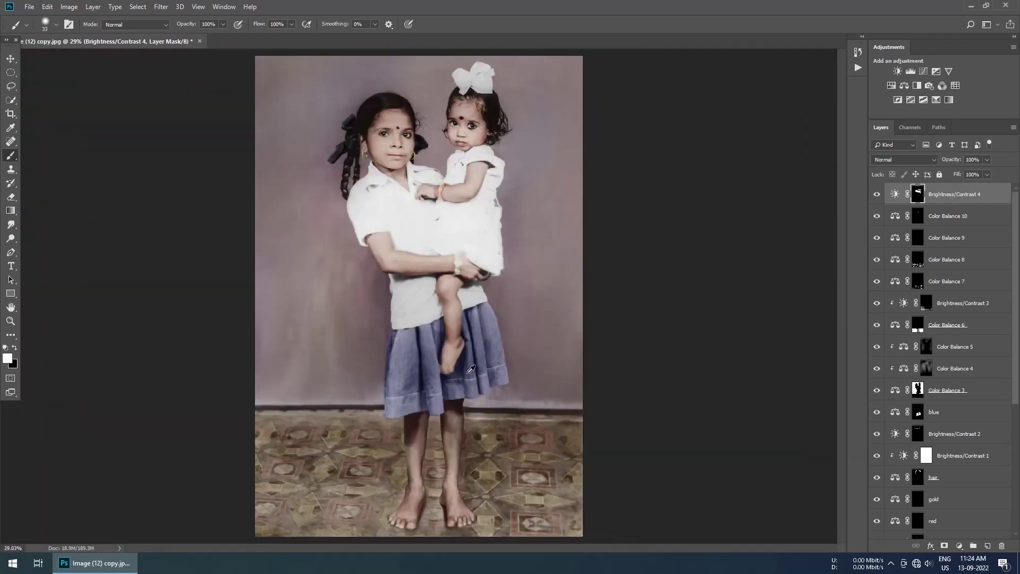
pyautogui.scroll(5, 417, 295)
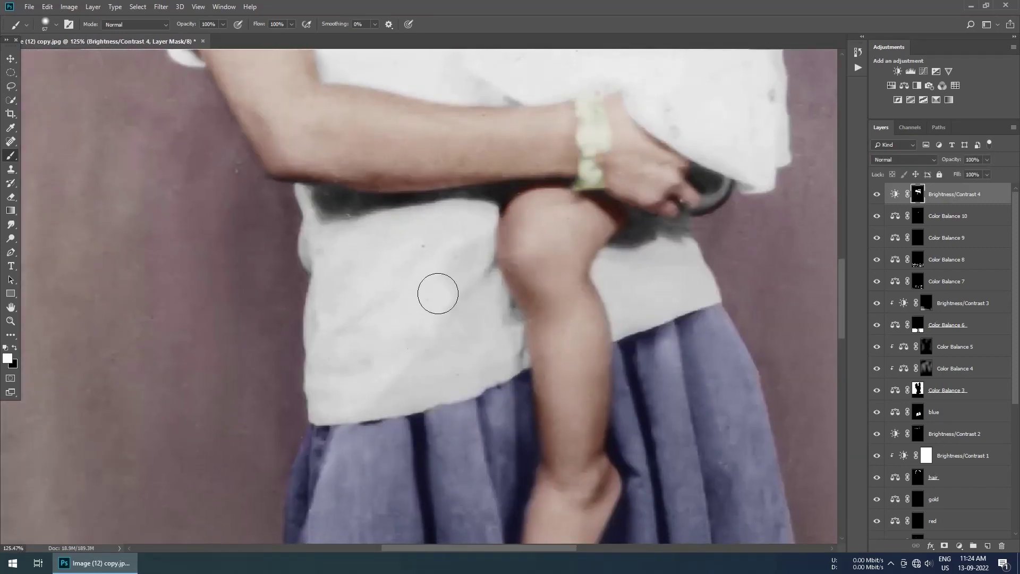
pyautogui.moveTo(438, 293); pyautogui.dragTo(440, 382)
pyautogui.scroll(-2, 467, 376)
pyautogui.scroll(-2, 457, 367)
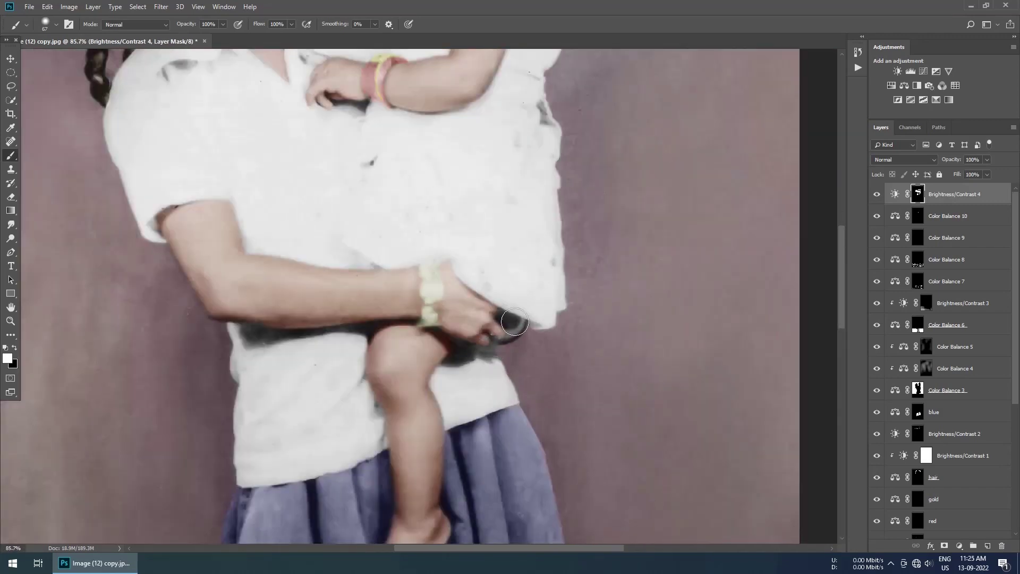
pyautogui.scroll(-2, 439, 331)
pyautogui.scroll(1, 439, 331)
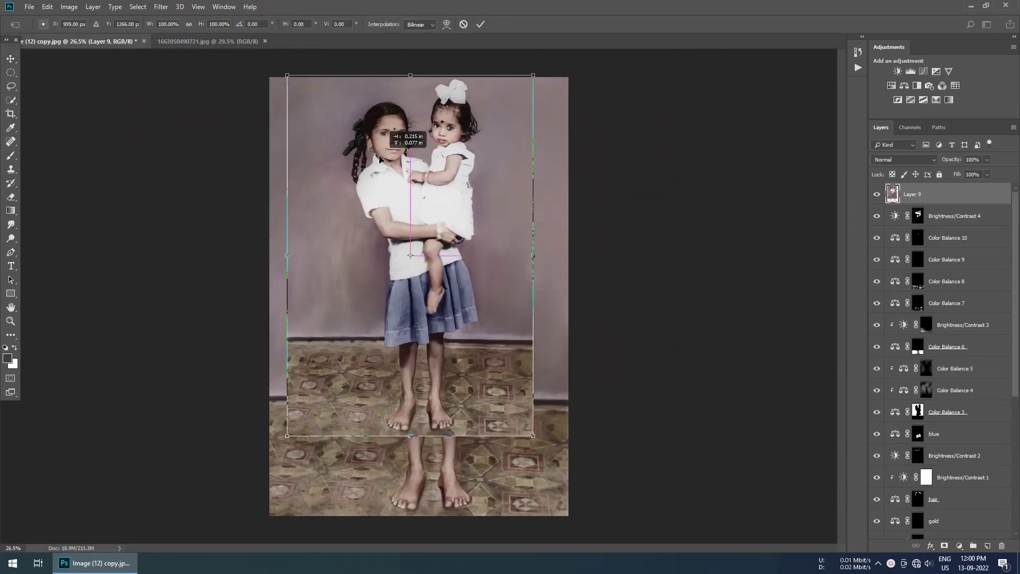
# - Scale Layer 9 to about 121% so it fills the canvas edge to edge
pyautogui.moveTo(515, 438); pyautogui.dragTo(581, 501)
pyautogui.scroll(3, 581, 501)
pyautogui.scroll(3, 608, 412)
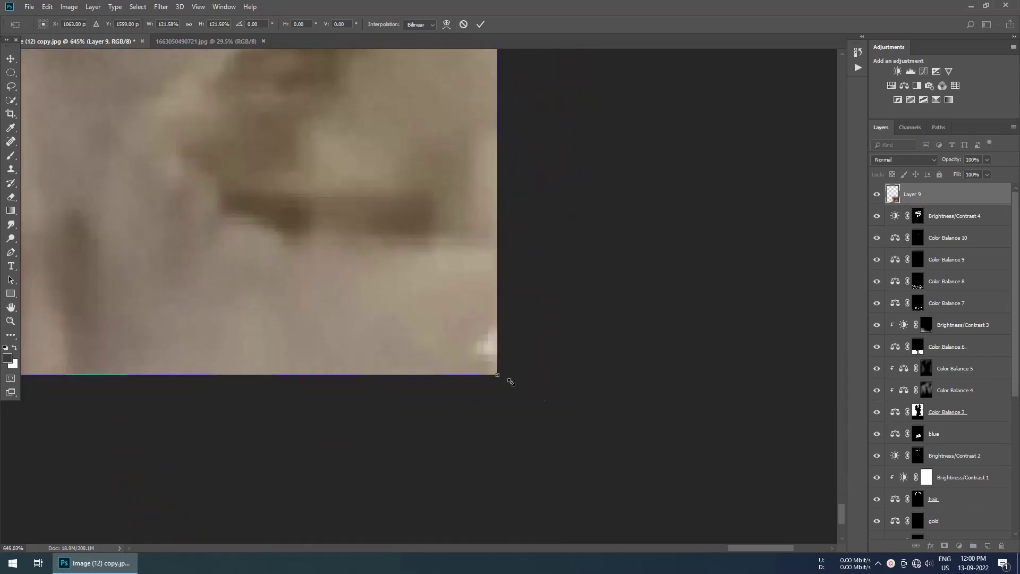
pyautogui.scroll(-6, 505, 383)
pyautogui.scroll(8, 278, 80)
pyautogui.moveTo(197, 127); pyautogui.dragTo(192, 138)
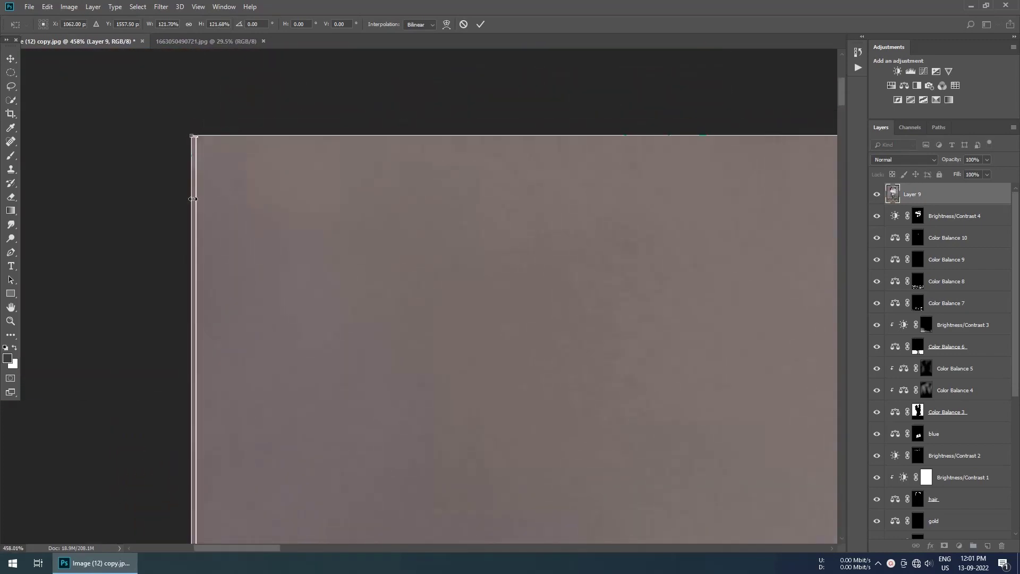
pyautogui.scroll(-5, 192, 199)
pyautogui.press('Return')
pyautogui.scroll(-3, 487, 280)
pyautogui.scroll(5, 487, 280)
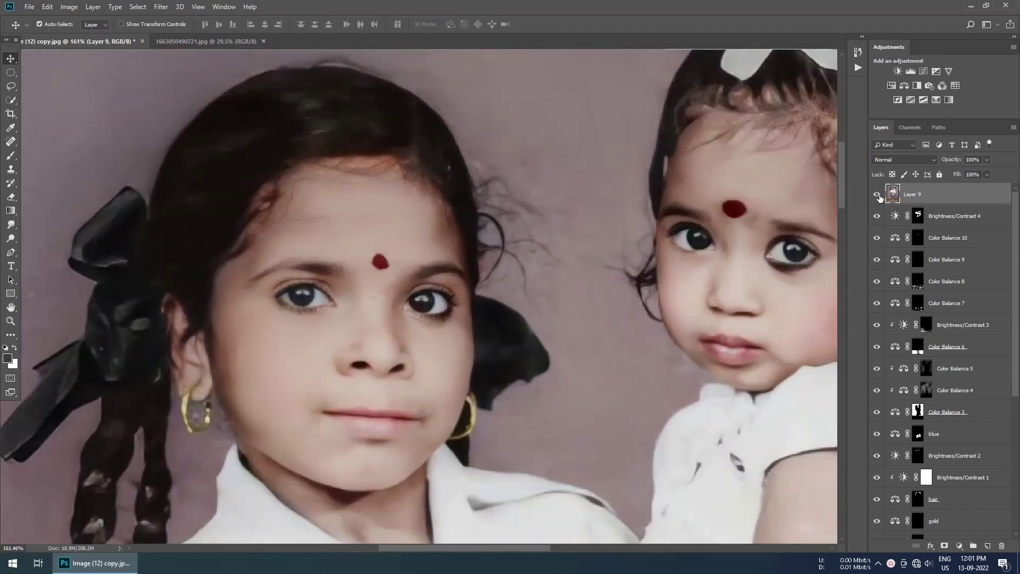
pyautogui.scroll(-5, 602, 259)
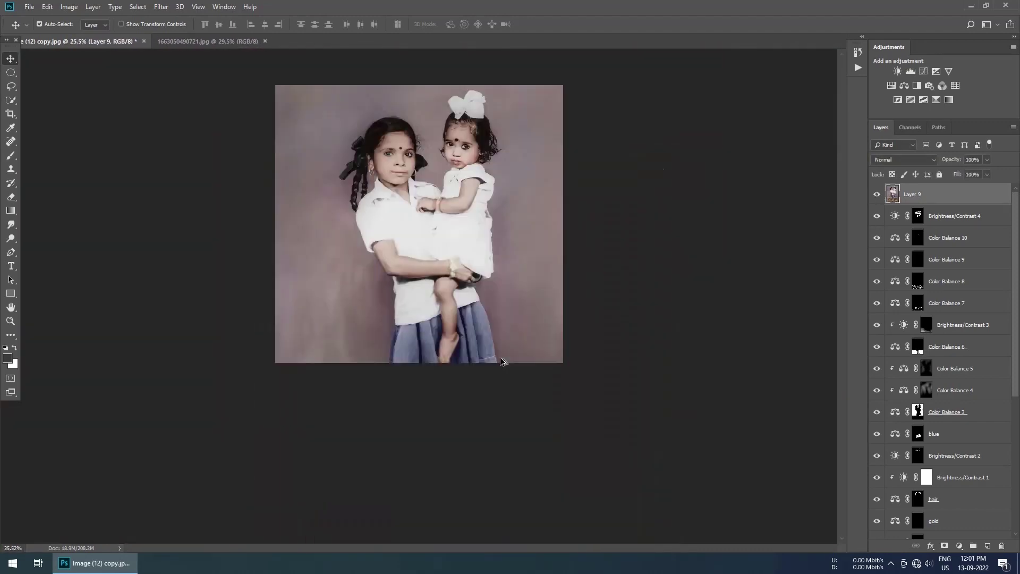
pyautogui.scroll(5, 601, 297)
pyautogui.scroll(-4, 600, 318)
pyautogui.scroll(3, 599, 341)
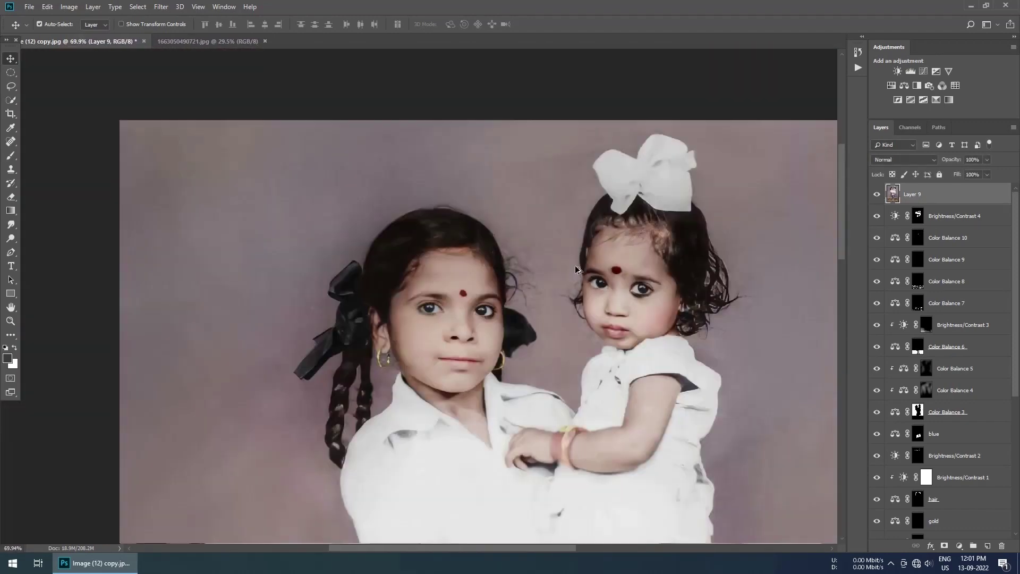
# - Erase part of Layer 9 near the girls' hair
pyautogui.scroll(-3, 325, 140)
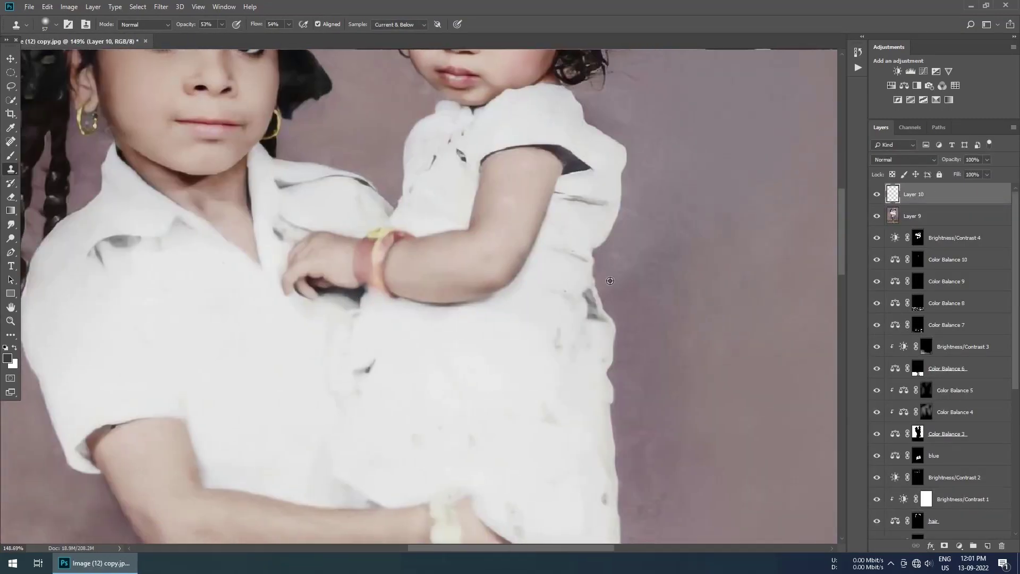
pyautogui.scroll(2, 512, 216)
pyautogui.click(874, 215)
pyautogui.press('e')
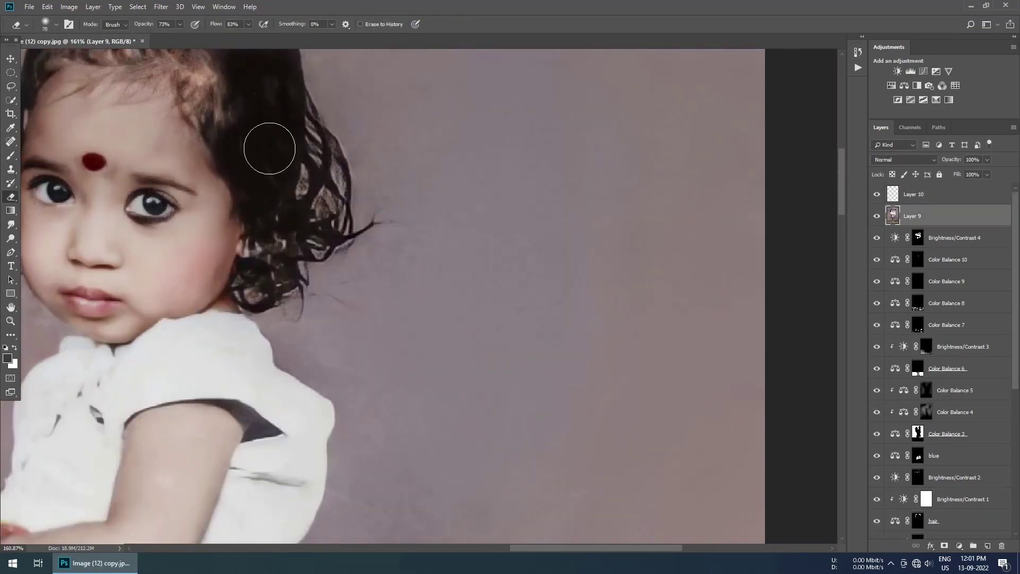
pyautogui.scroll(-3, 353, 319)
pyautogui.scroll(-2, 441, 319)
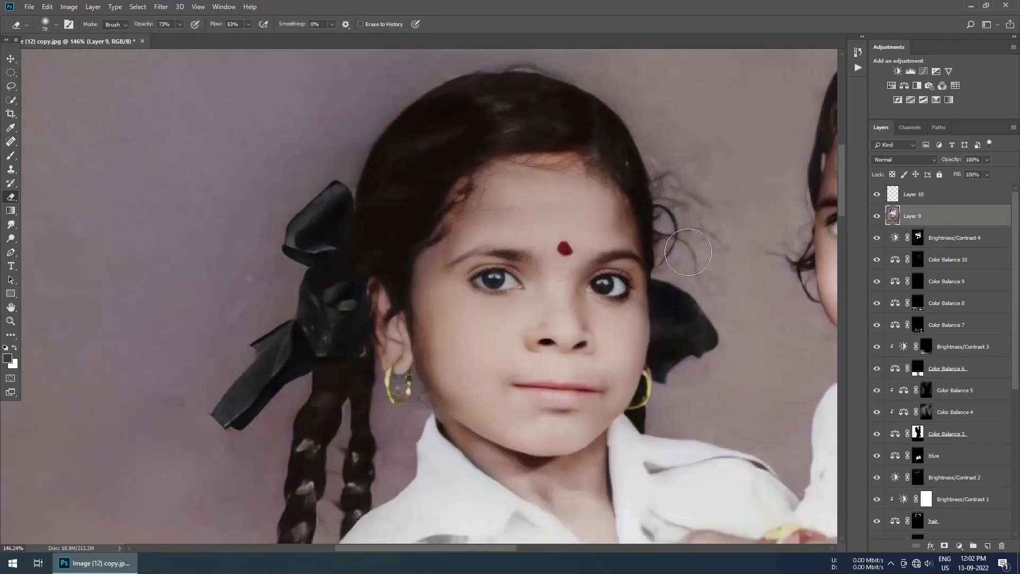
pyautogui.scroll(-2, 441, 319)
pyautogui.scroll(-2, 441, 319)
# - On Layer 10, clone-stamp over stray marks on the mauve wall around the girls
pyautogui.click(924, 195)
pyautogui.press('s')
pyautogui.scroll(3, 630, 246)
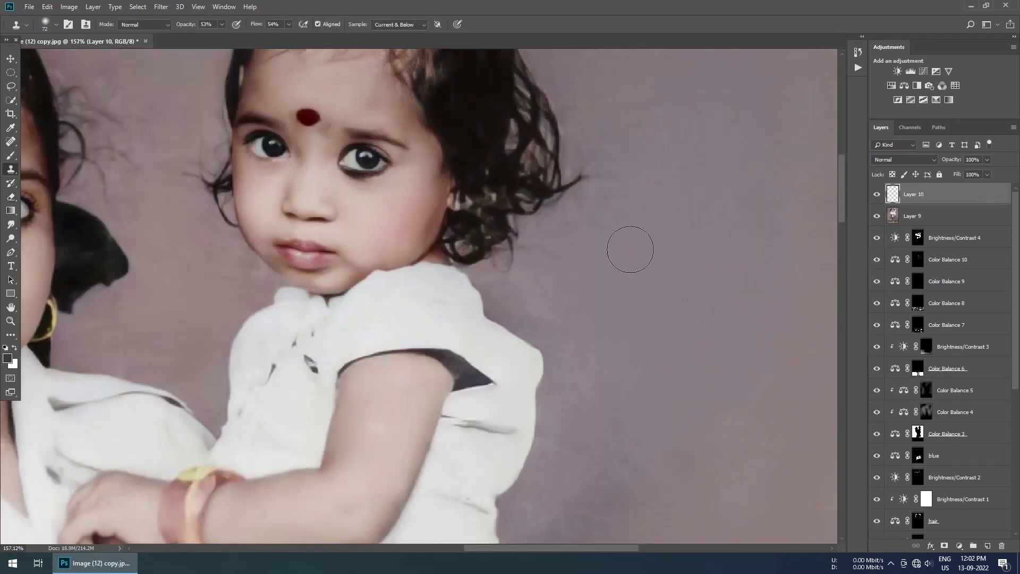
pyautogui.scroll(3, 417, 416)
pyautogui.scroll(2, 397, 351)
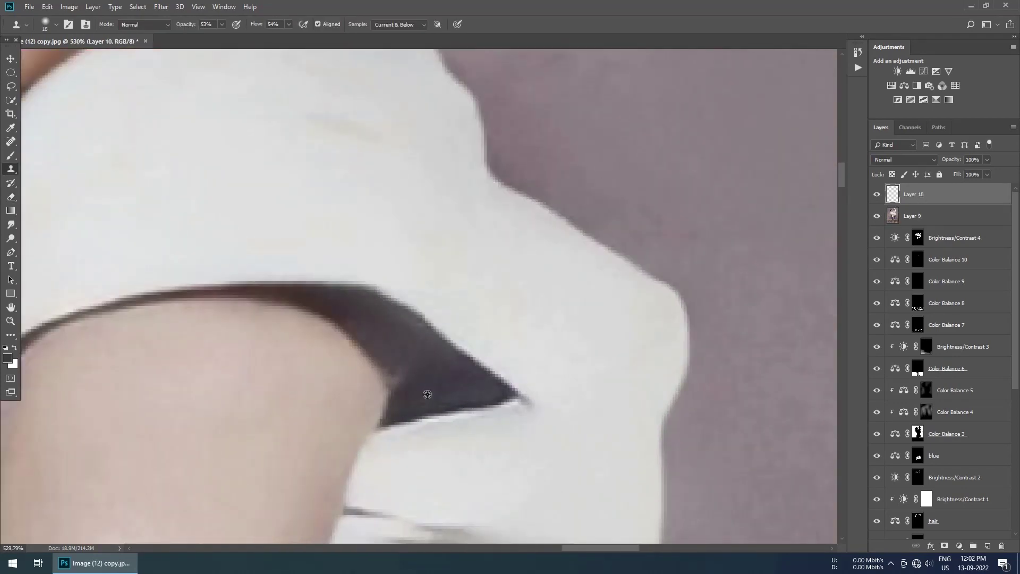
pyautogui.scroll(-2, 427, 395)
pyautogui.scroll(-2, 590, 334)
pyautogui.scroll(-1, 603, 420)
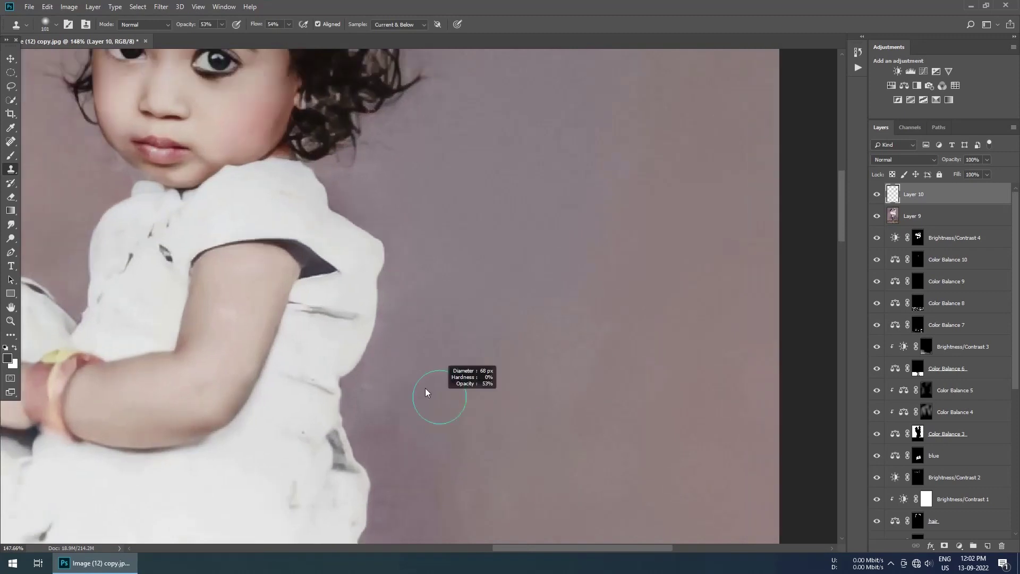
pyautogui.scroll(2, 425, 393)
pyautogui.scroll(1, 341, 269)
pyautogui.scroll(-1, 392, 228)
pyautogui.scroll(1, 416, 377)
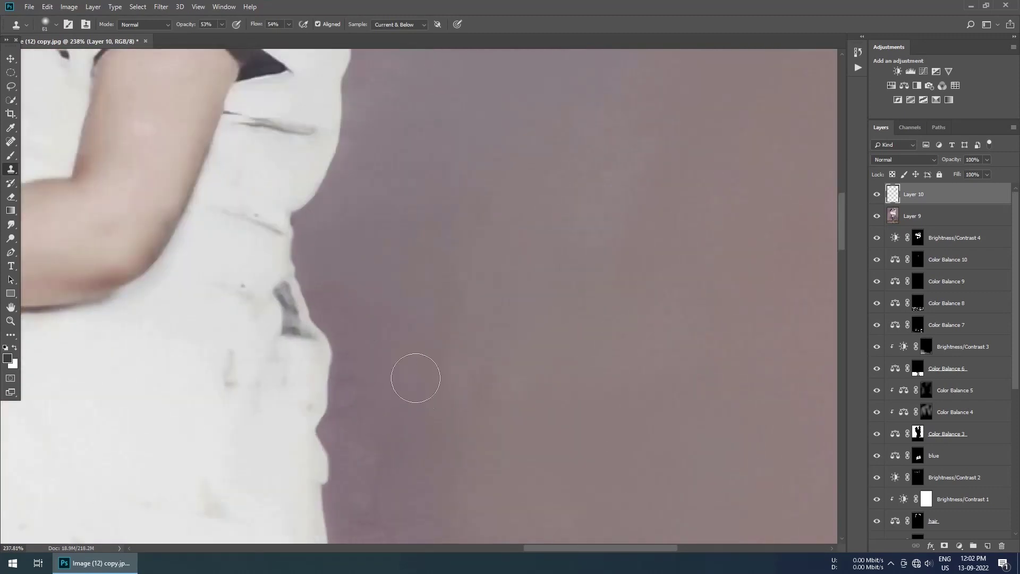
pyautogui.scroll(-1, 393, 340)
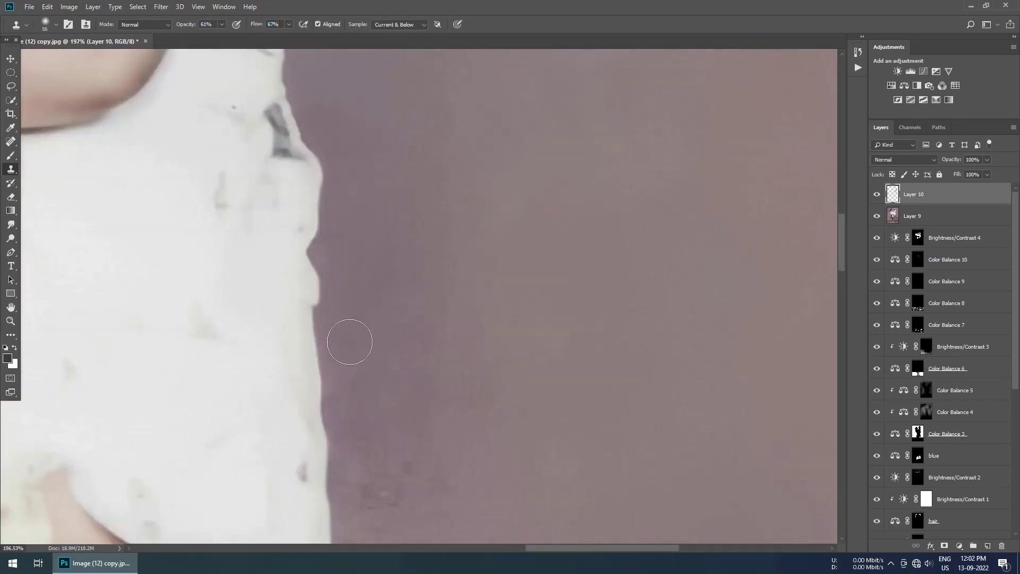
pyautogui.scroll(-2, 350, 342)
pyautogui.scroll(1, 459, 345)
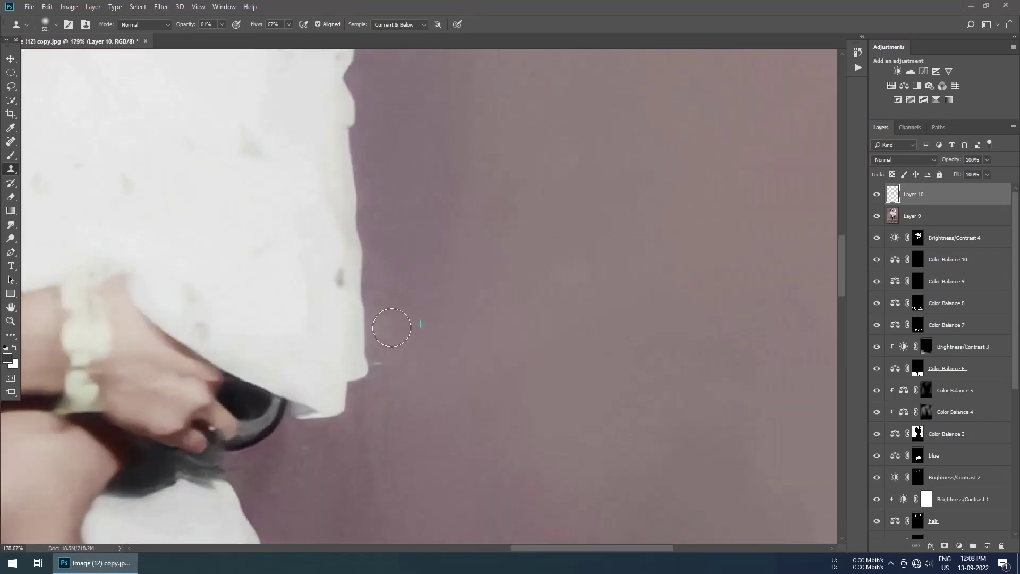
pyautogui.scroll(1, 391, 325)
pyautogui.scroll(2, 260, 301)
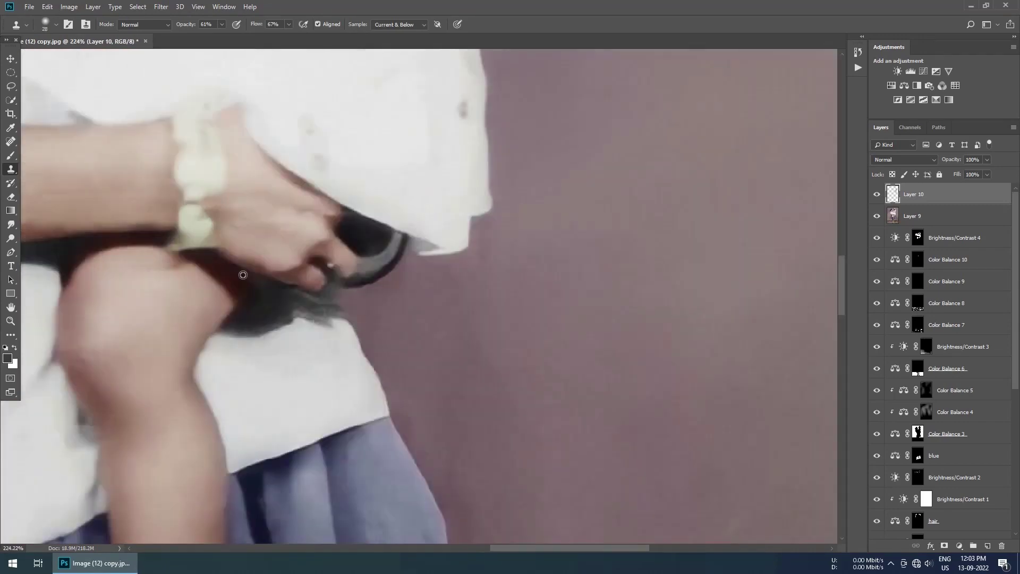
# - Clone out smaller smudges around the sleeves and lower skirt with a finer clone brush
pyautogui.press('[')
pyautogui.press('[')
pyautogui.press('[')
pyautogui.scroll(-1, 321, 299)
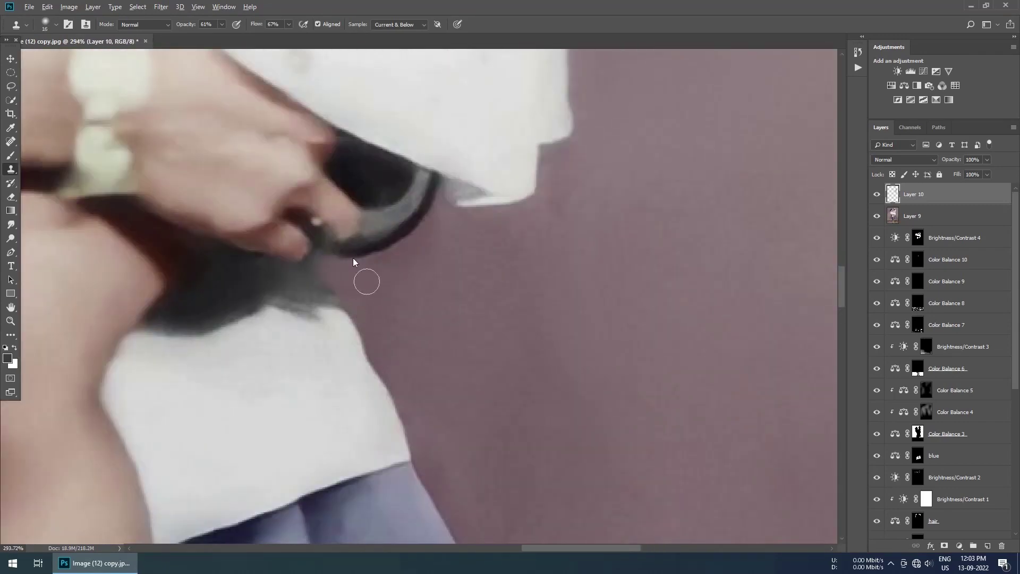
pyautogui.scroll(-3, 364, 280)
pyautogui.scroll(3, 288, 231)
pyautogui.press(']')
pyautogui.press(']')
pyautogui.press(']')
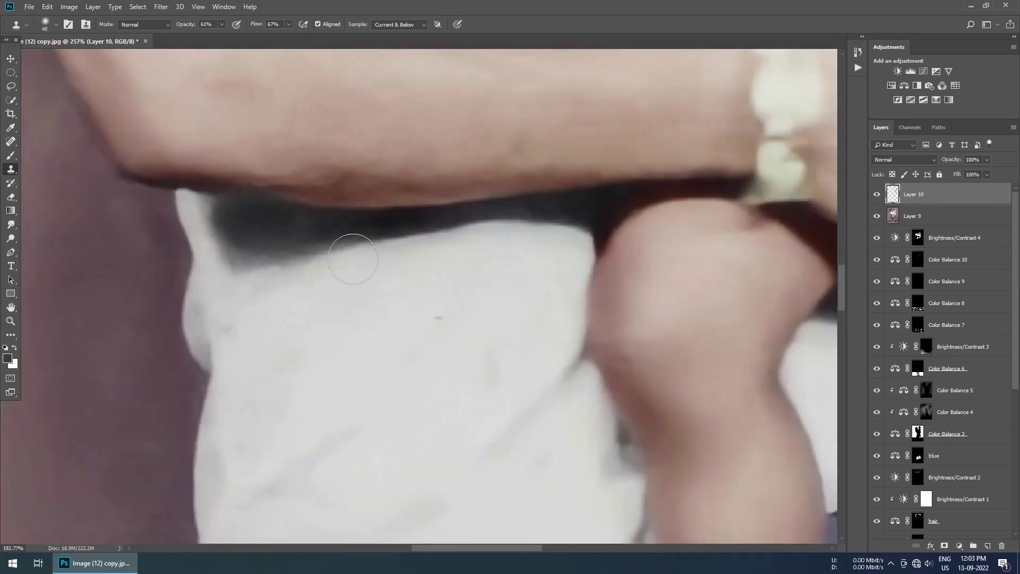
pyautogui.scroll(-3, 353, 258)
pyautogui.scroll(2, 455, 406)
pyautogui.scroll(1, 448, 314)
pyautogui.scroll(1, 448, 314)
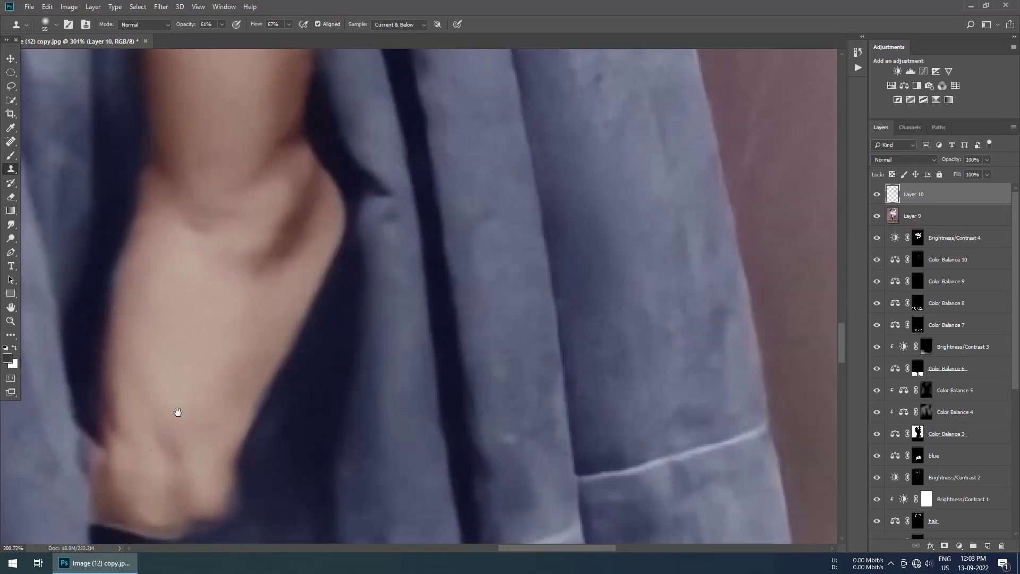
pyautogui.moveTo(177, 412); pyautogui.dragTo(155, 166)
pyautogui.scroll(1, 207, 307)
pyautogui.press('[')
pyautogui.press('[')
pyautogui.press('[')
pyautogui.scroll(-3, 302, 296)
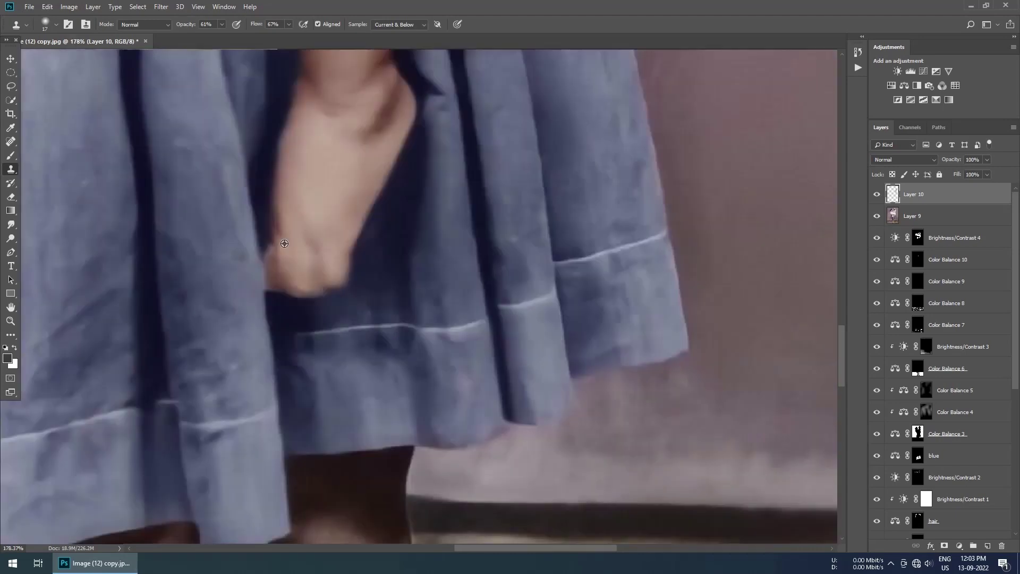
pyautogui.scroll(2, 285, 346)
pyautogui.scroll(1, 273, 302)
pyautogui.press('[')
pyautogui.press('[')
pyautogui.scroll(1, 298, 314)
pyautogui.scroll(-1, 298, 314)
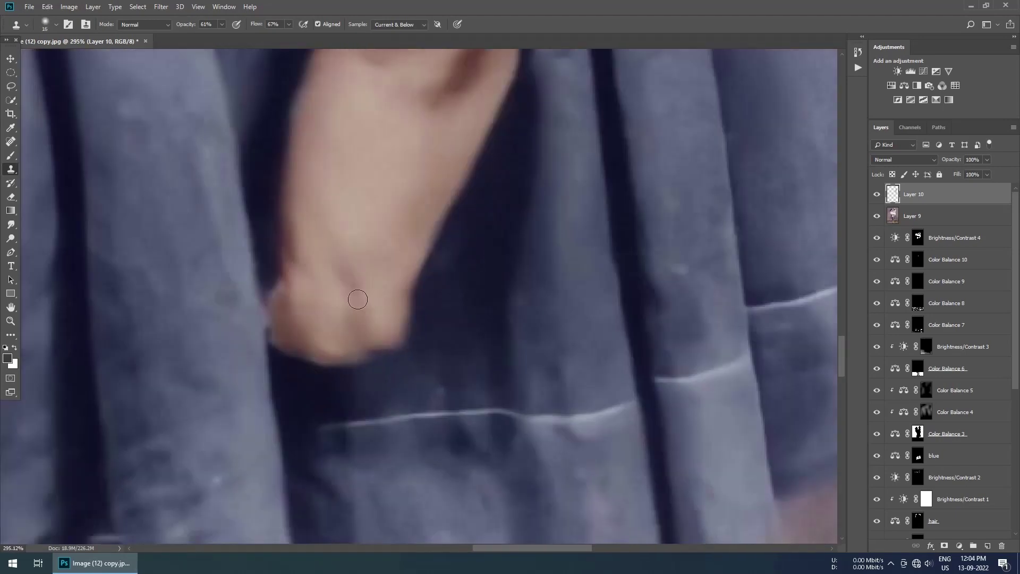
pyautogui.scroll(-1, 357, 298)
pyautogui.scroll(-1, 357, 299)
# - Paint a small brown touch onto the hand with a tiny brush
pyautogui.press('b')
pyautogui.scroll(3, 314, 259)
pyautogui.click(315, 260)
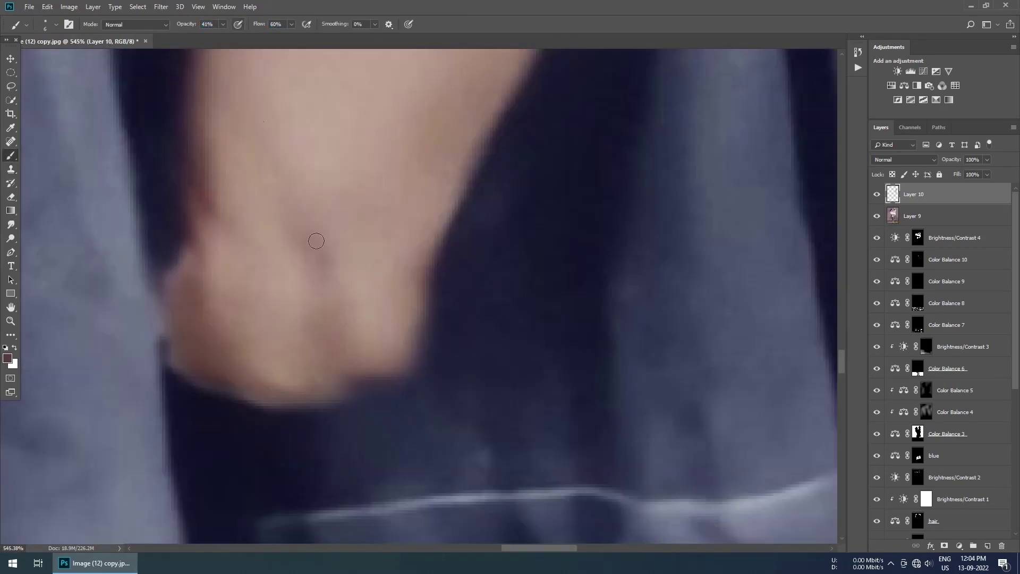
# - Make the brush slightly smaller and return to the Clone Stamp tool
pyautogui.hotkey('shift', '3')
pyautogui.hotkey('shift', '3')
pyautogui.scroll(-1, 296, 334)
pyautogui.scroll(-1, 335, 305)
pyautogui.scroll(-2, 405, 337)
pyautogui.scroll(1, 464, 350)
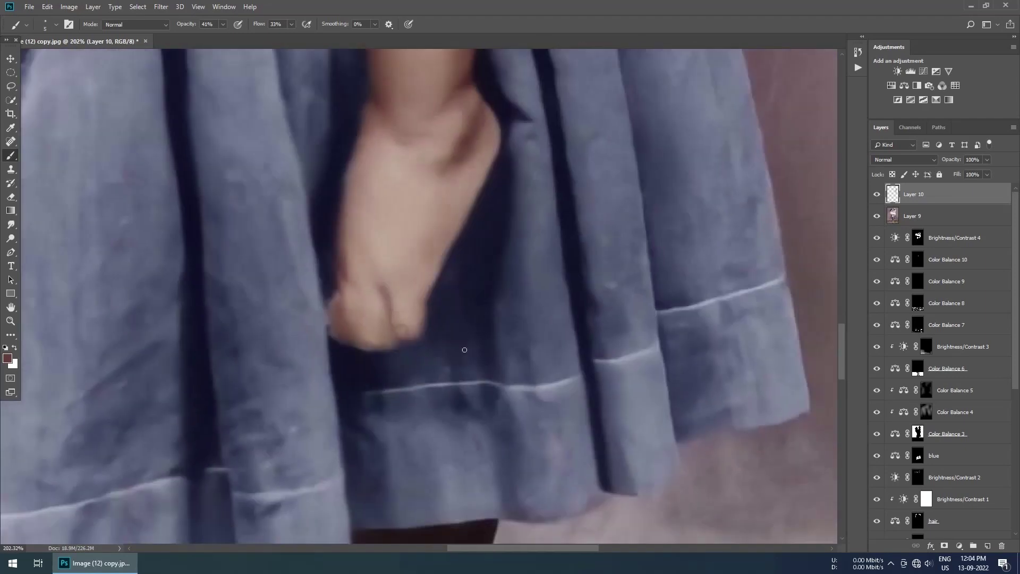
pyautogui.scroll(2, 465, 349)
pyautogui.scroll(-5, 387, 315)
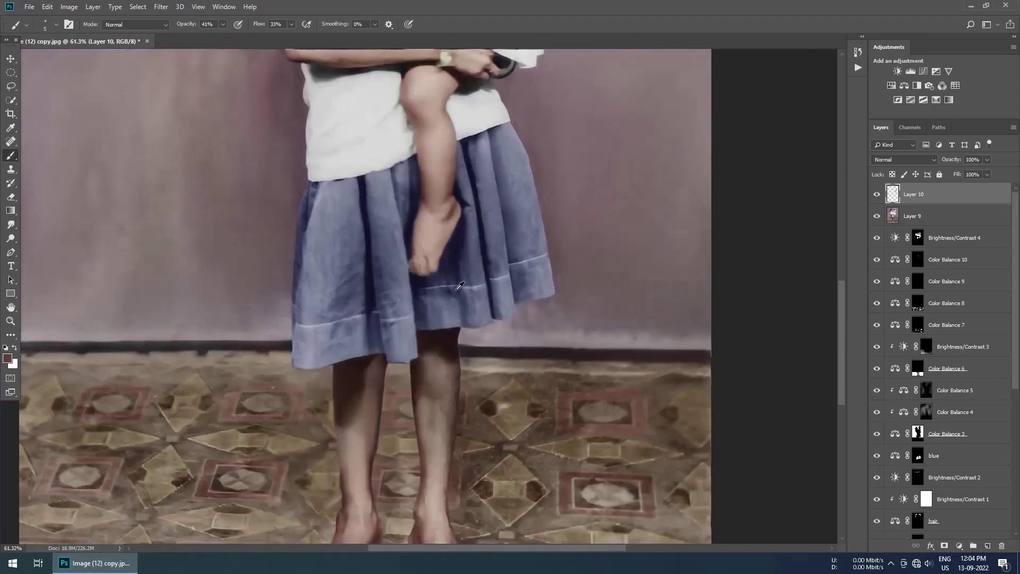
pyautogui.scroll(2, 459, 286)
pyautogui.scroll(2, 405, 278)
pyautogui.scroll(-2, 410, 276)
pyautogui.press('s')
pyautogui.scroll(3, 353, 349)
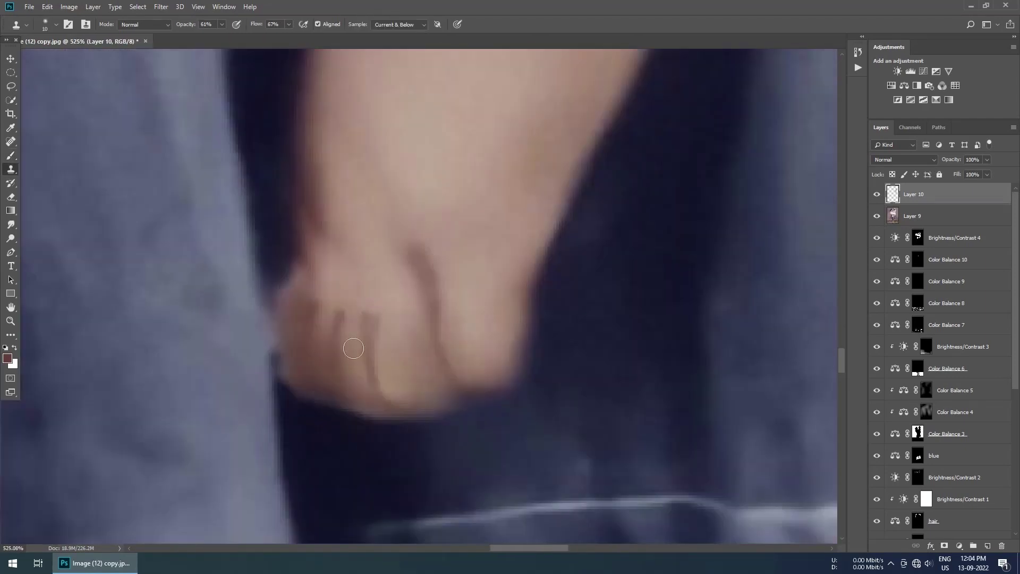
pyautogui.scroll(-3, 308, 240)
pyautogui.scroll(2, 425, 281)
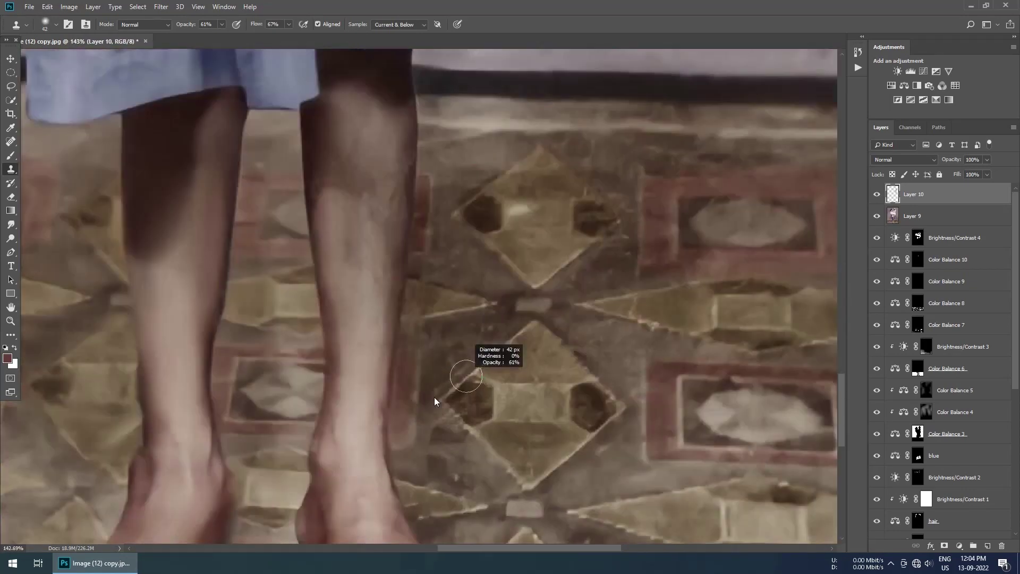
pyautogui.scroll(-2, 436, 398)
# - Briefly erase on Layer 9, then resume clone stamping on Layer 10
pyautogui.hotkey('alt', '[')
pyautogui.press('e')
pyautogui.scroll(2, 502, 245)
pyautogui.scroll(-2, 502, 245)
pyautogui.scroll(-1, 502, 245)
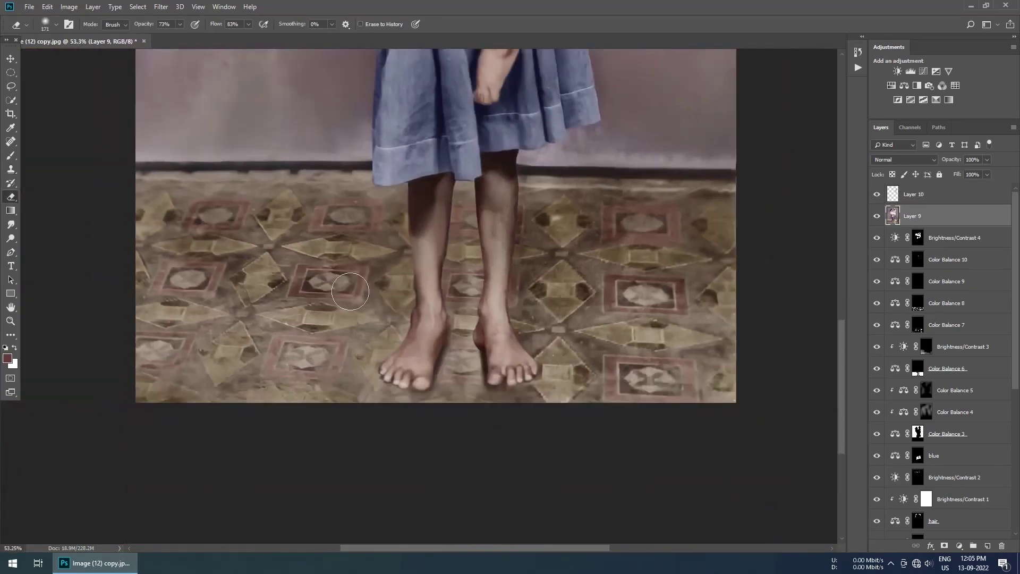
pyautogui.scroll(2, 510, 239)
pyautogui.press('s')
pyautogui.hotkey('alt', ']')
# - Zoom around the photo to inspect remaining blemishes on the wall and faces
pyautogui.scroll(1, 521, 229)
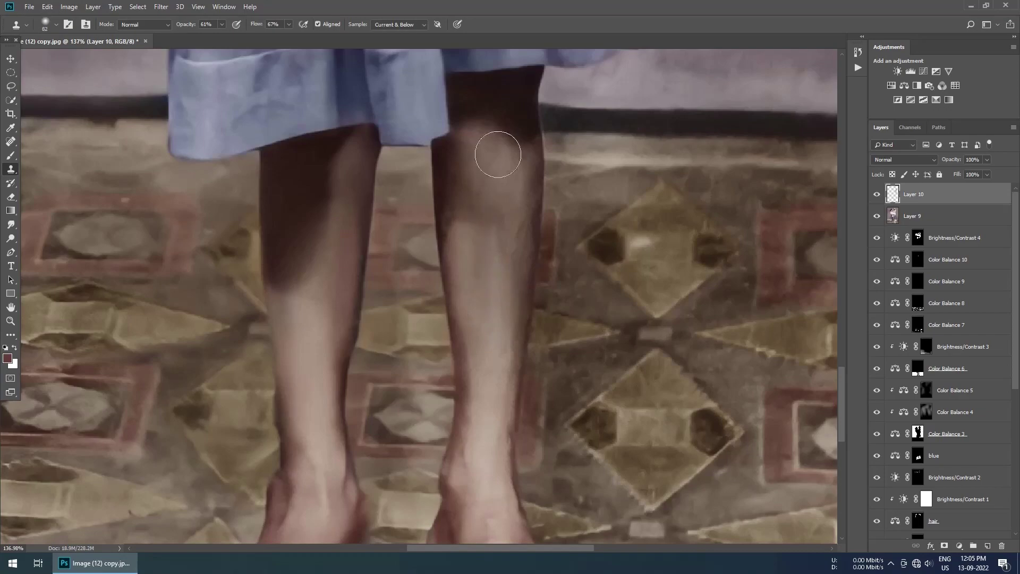
pyautogui.scroll(3, 301, 352)
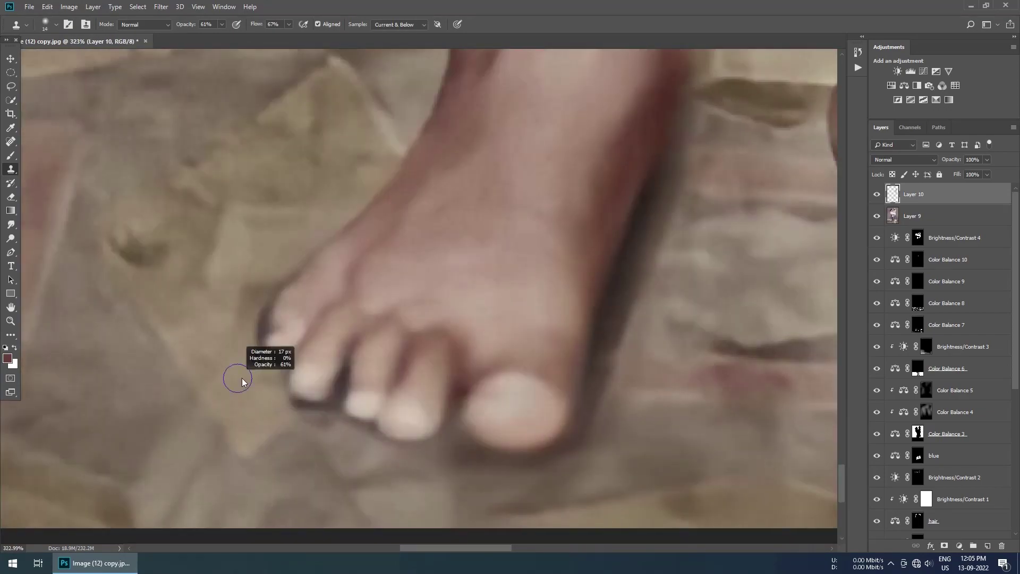
pyautogui.scroll(-2, 447, 303)
pyautogui.scroll(-2, 437, 233)
pyautogui.scroll(-3, 426, 209)
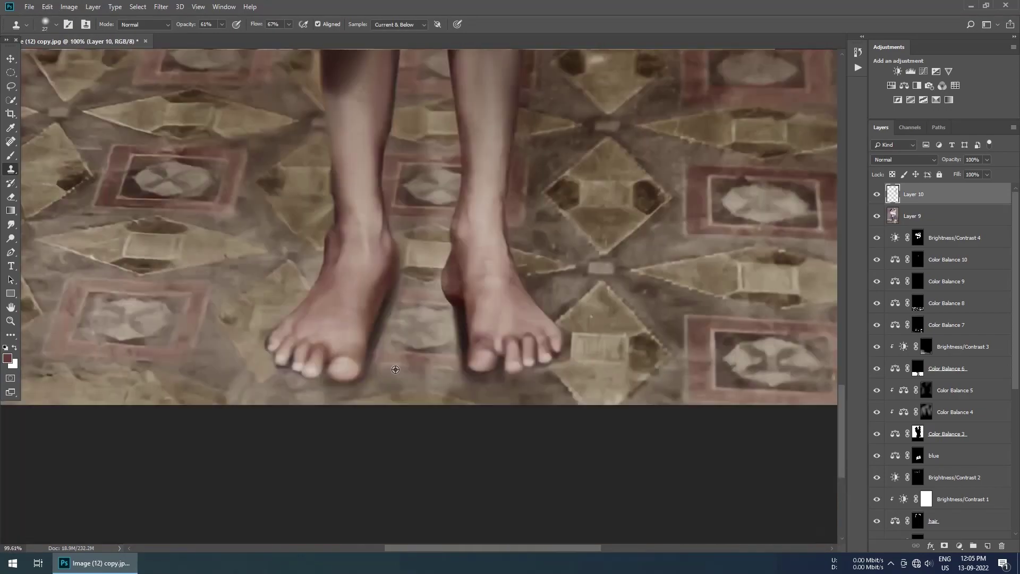
pyautogui.scroll(2, 387, 364)
pyautogui.scroll(3, 491, 316)
pyautogui.scroll(-5, 274, 365)
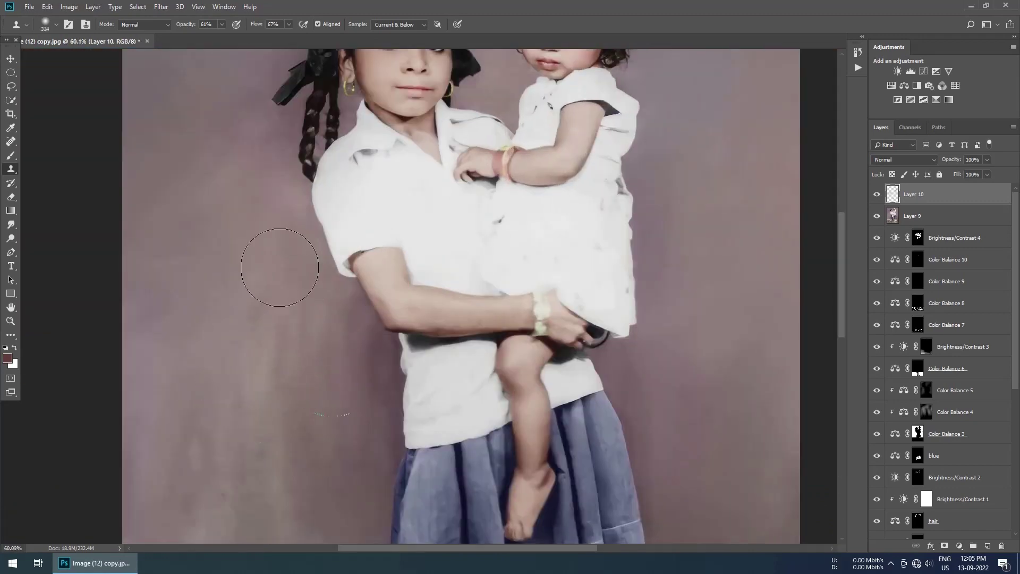
pyautogui.scroll(5, 335, 267)
pyautogui.scroll(2, 384, 278)
pyautogui.scroll(-5, 311, 312)
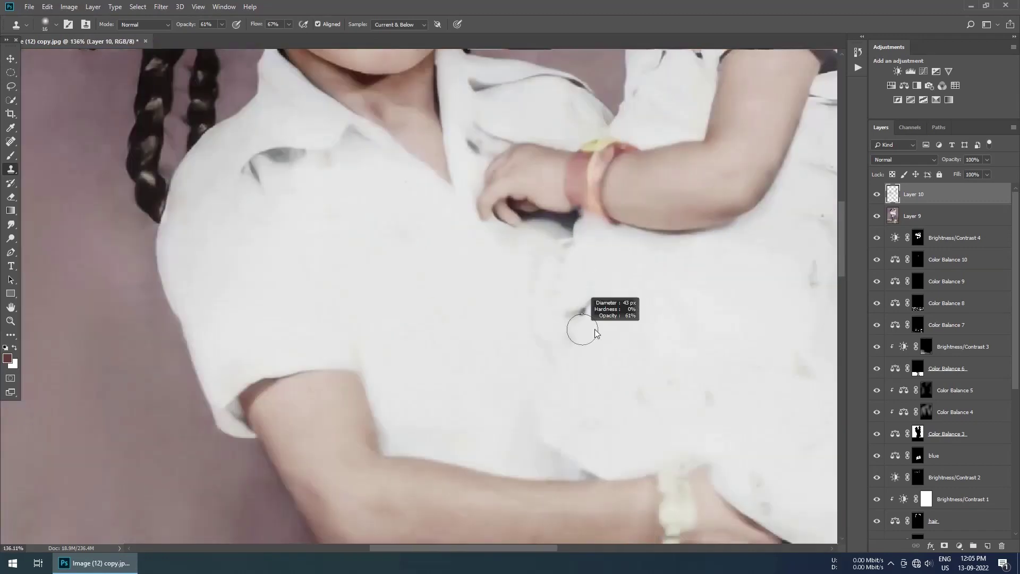
pyautogui.scroll(3, 587, 330)
pyautogui.scroll(2, 527, 265)
pyautogui.scroll(1, 524, 183)
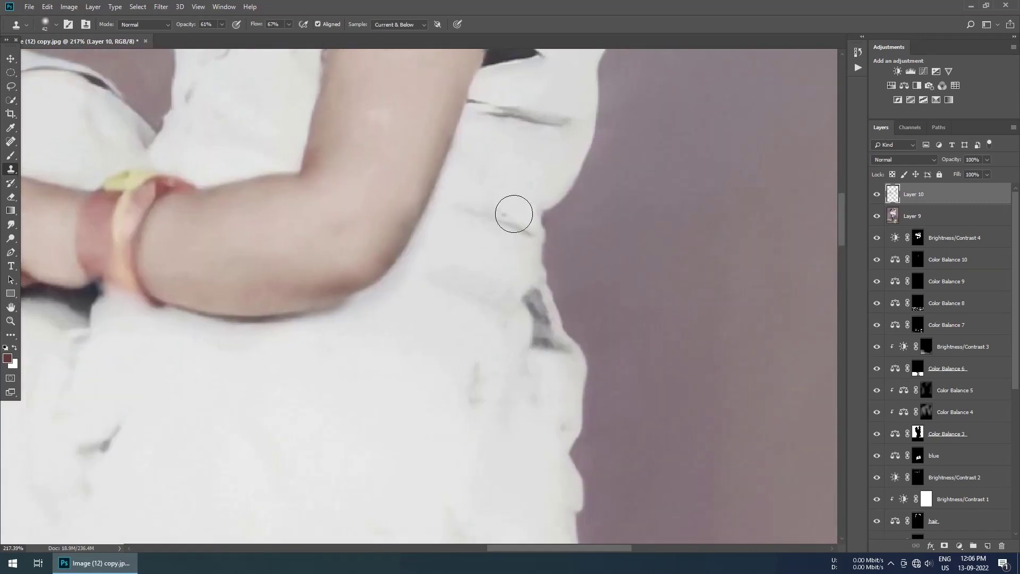
pyautogui.scroll(1, 469, 231)
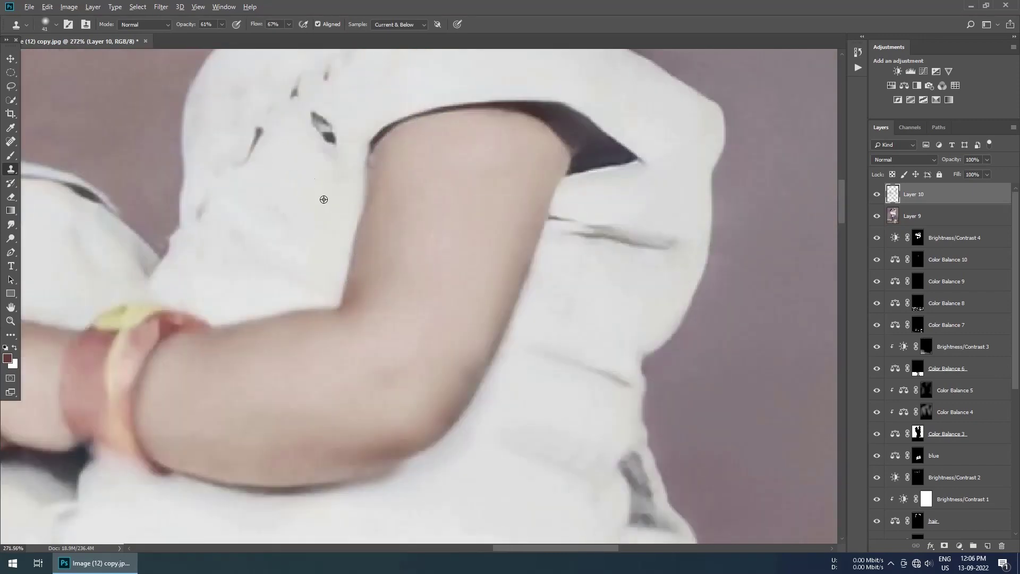
pyautogui.scroll(-1, 324, 199)
pyautogui.scroll(3, 462, 394)
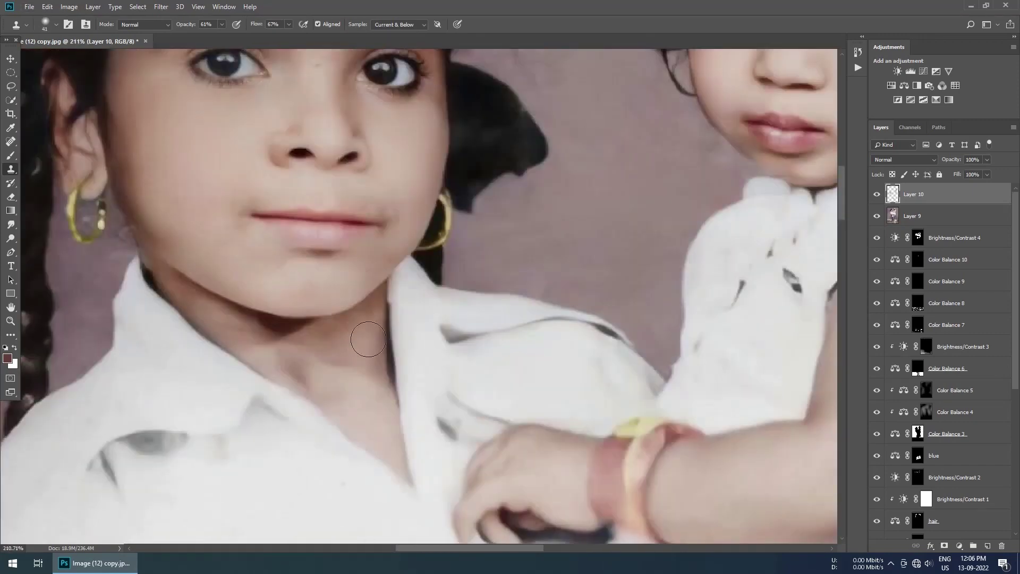
pyautogui.scroll(-4, 244, 340)
pyautogui.scroll(3, 223, 233)
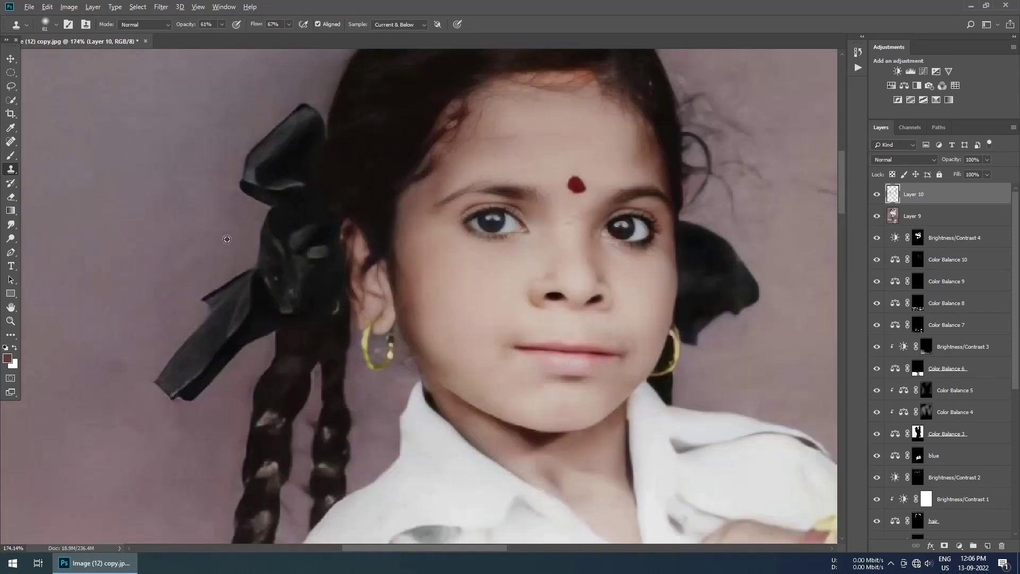
pyautogui.scroll(-1, 175, 275)
pyautogui.scroll(3, 415, 319)
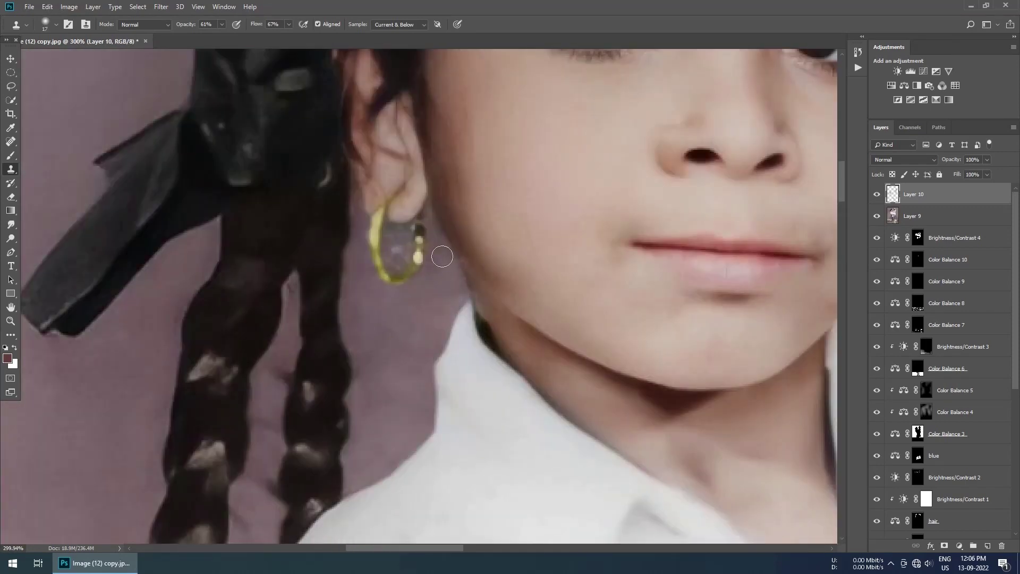
pyautogui.scroll(-1, 385, 299)
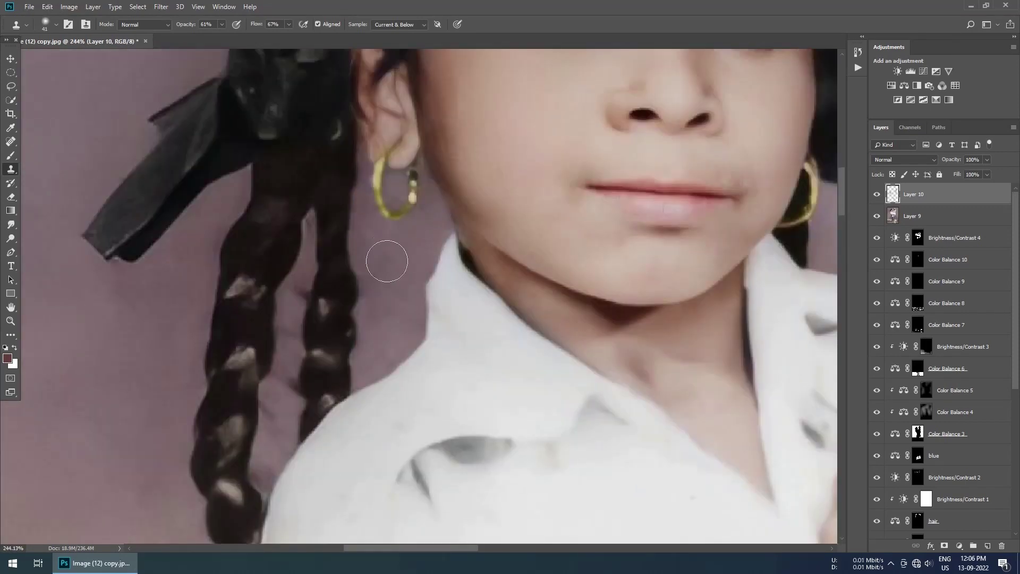
pyautogui.scroll(-2, 216, 346)
pyautogui.scroll(-2, 216, 346)
pyautogui.scroll(3, 342, 416)
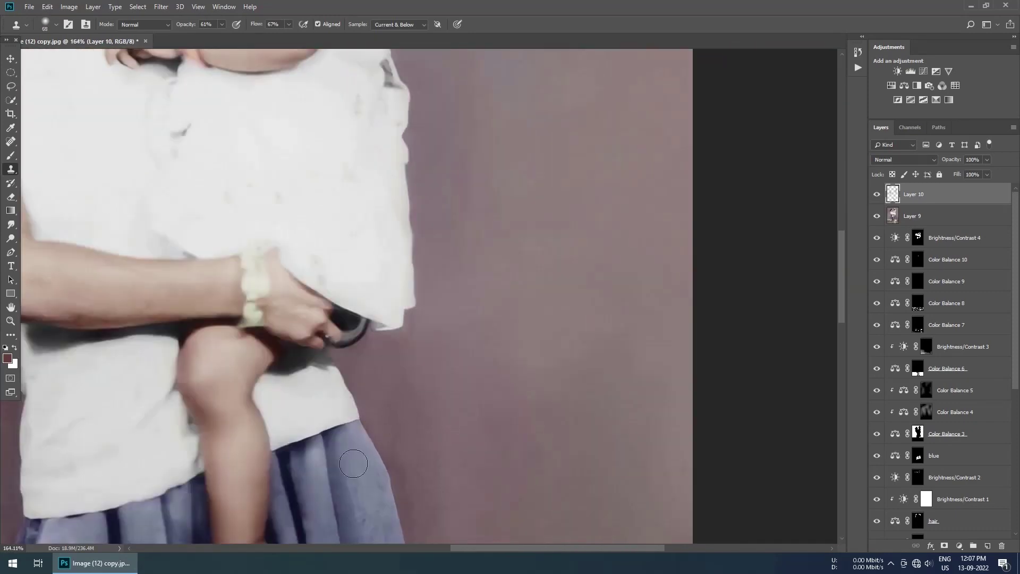
pyautogui.scroll(1, 343, 416)
pyautogui.scroll(-3, 342, 416)
pyautogui.scroll(2, 246, 346)
pyautogui.scroll(1, 358, 357)
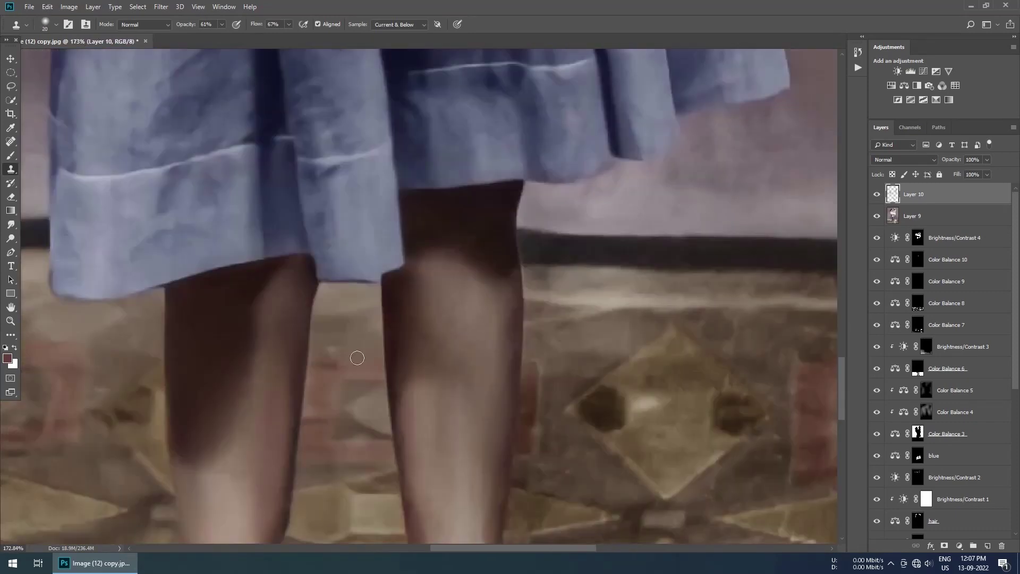
pyautogui.scroll(1, 397, 339)
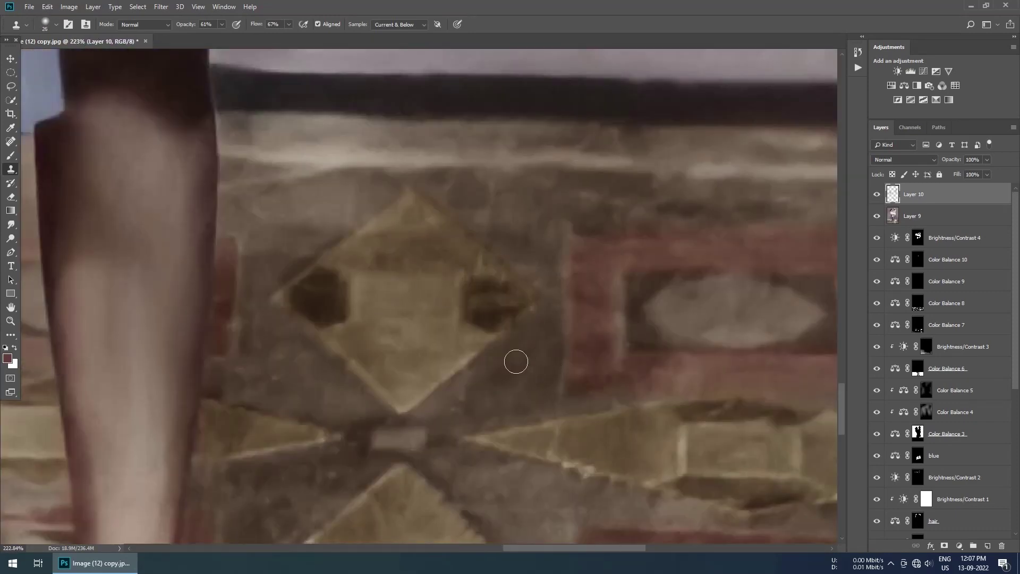
pyautogui.scroll(-3, 516, 362)
pyautogui.scroll(2, 441, 244)
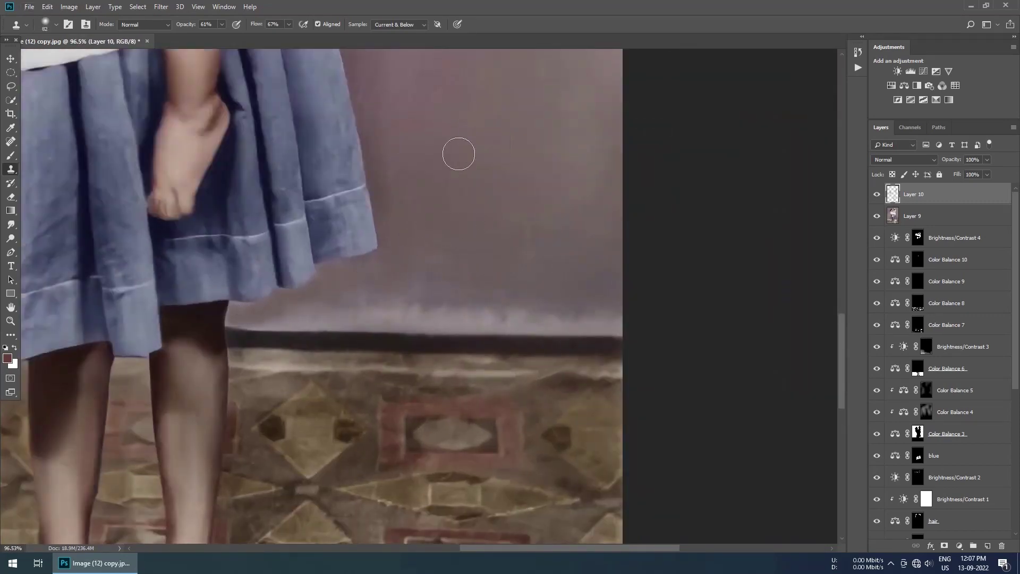
pyautogui.scroll(2, 459, 154)
# - Set the clone brush size to 15 and clone over a wall blemish
pyautogui.rightClick(460, 303)
pyautogui.scroll(2, 416, 322)
pyautogui.write('15')
pyautogui.press('Return')
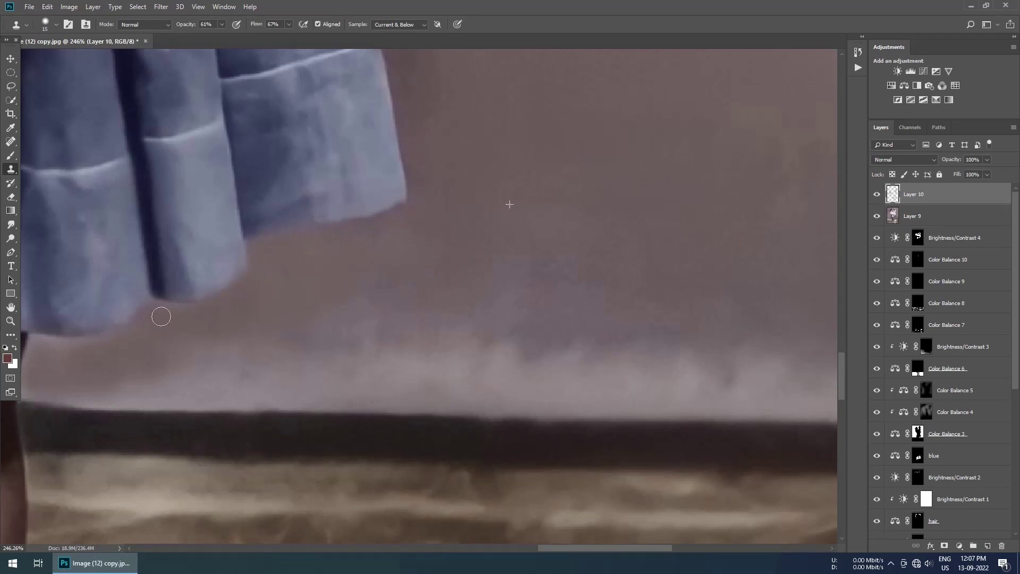
pyautogui.moveTo(161, 317); pyautogui.dragTo(296, 311)
pyautogui.scroll(-2, 169, 377)
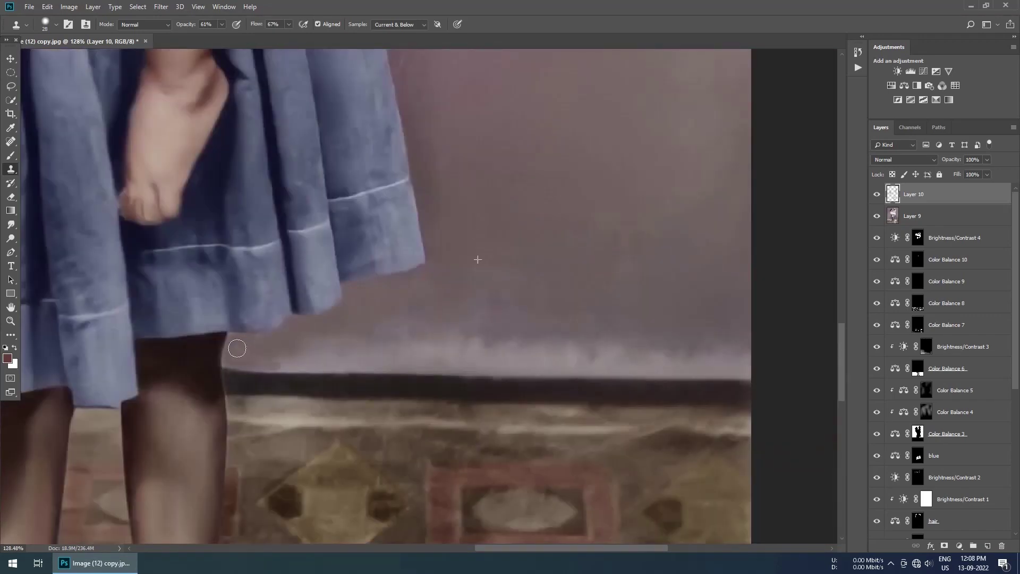
pyautogui.scroll(-1, 547, 276)
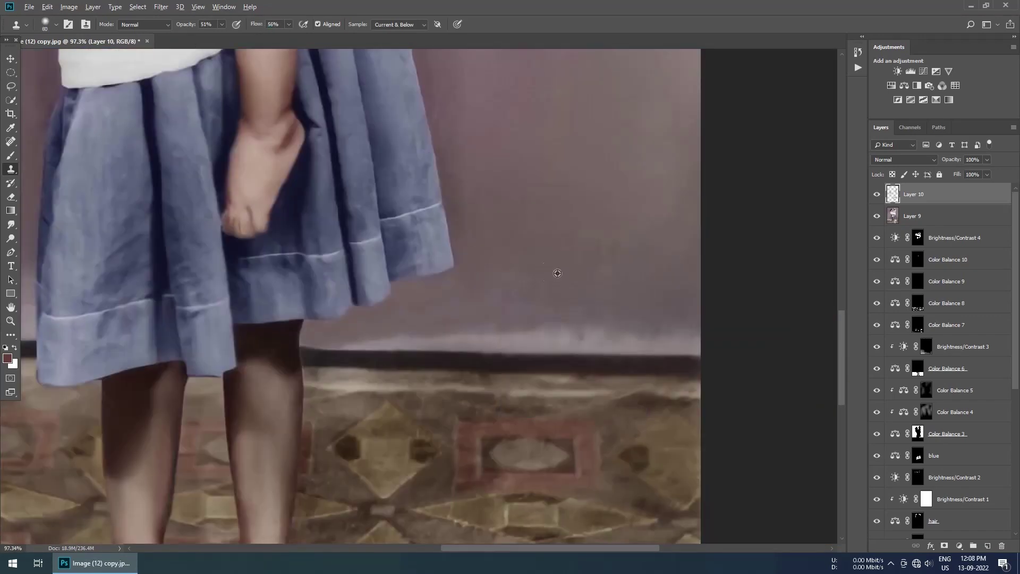
pyautogui.scroll(1, 557, 273)
# - Clone clean wall over the patch above the floor line
pyautogui.moveTo(547, 372); pyautogui.dragTo(400, 371)
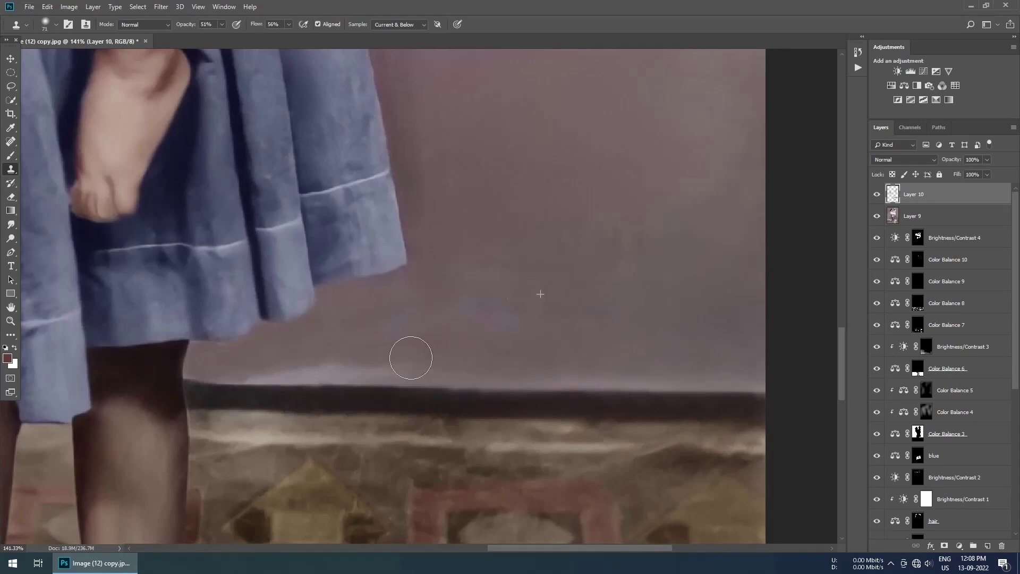
pyautogui.scroll(-1, 241, 378)
pyautogui.scroll(1, 364, 239)
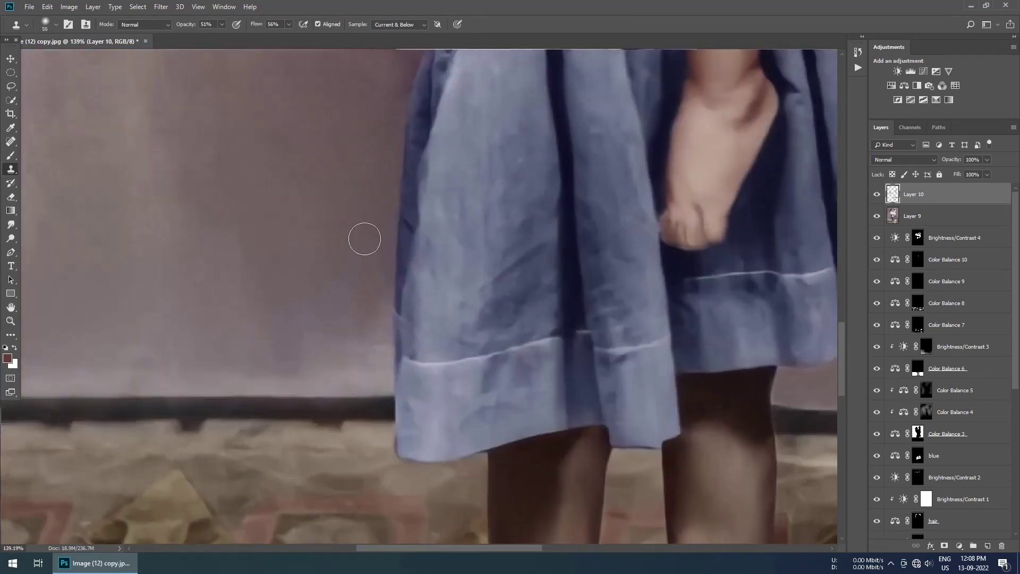
pyautogui.scroll(-2, 314, 353)
pyautogui.scroll(1, 246, 287)
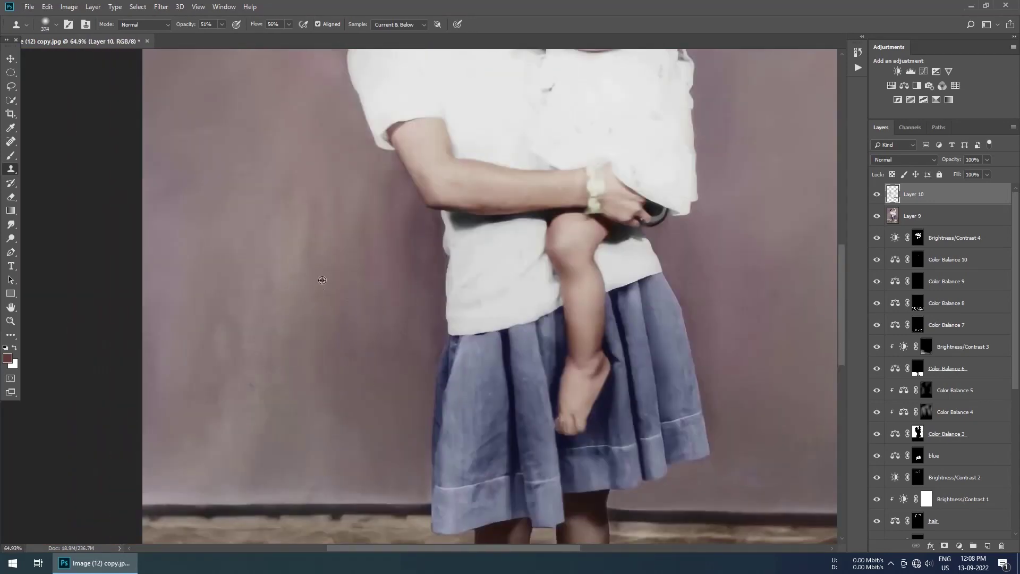
pyautogui.scroll(3, 469, 210)
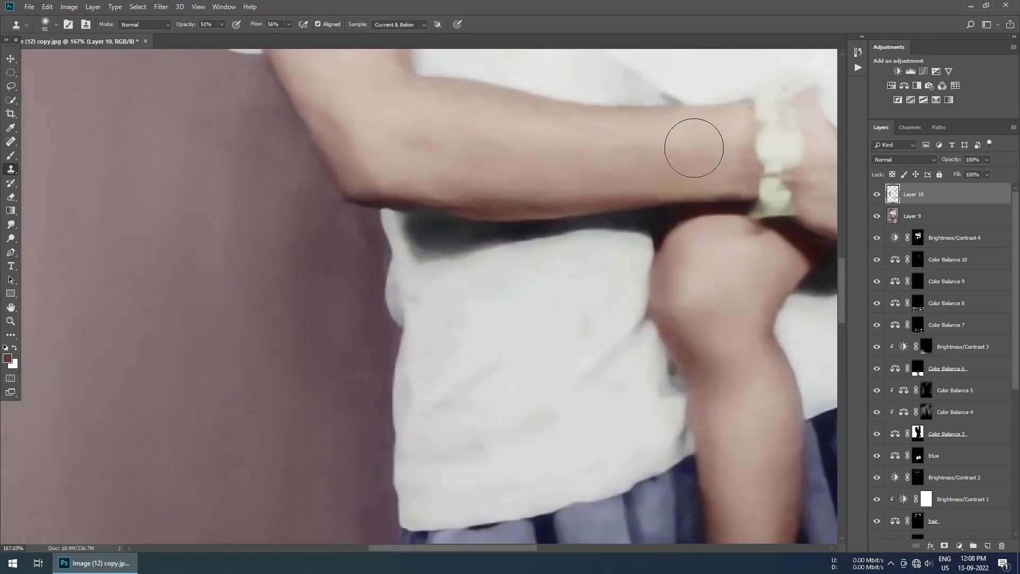
pyautogui.scroll(1, 437, 187)
pyautogui.scroll(-1, 391, 229)
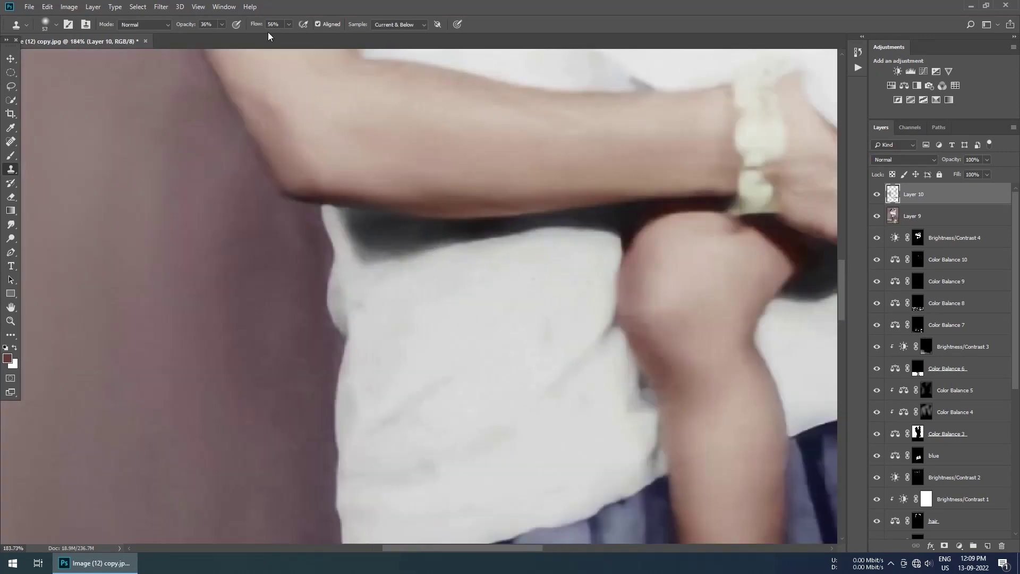
# - Cover the dark shadow under the arm with cloned shirt
pyautogui.moveTo(372, 233); pyautogui.dragTo(524, 236)
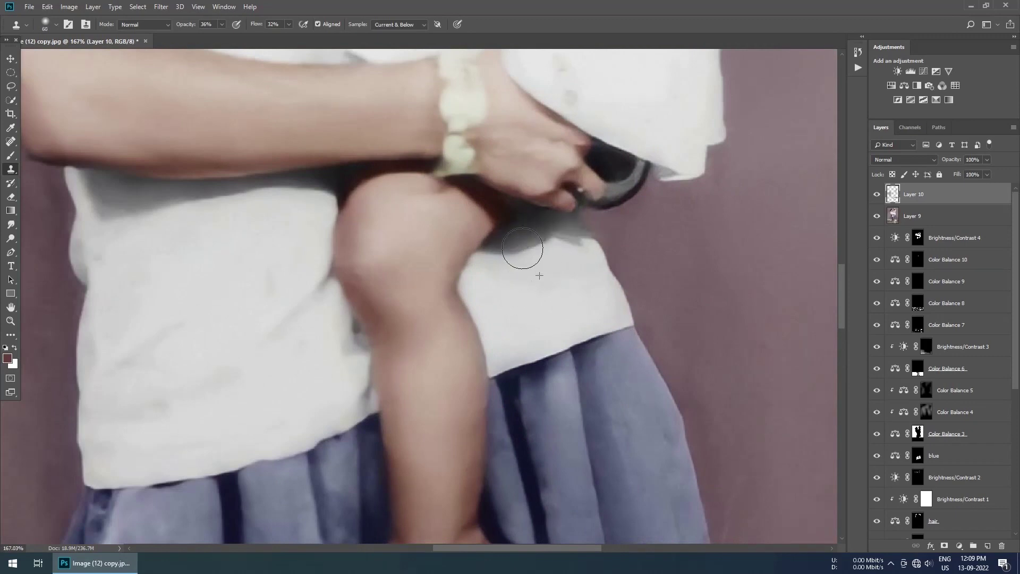
pyautogui.scroll(-5, 540, 276)
pyautogui.scroll(2, 433, 338)
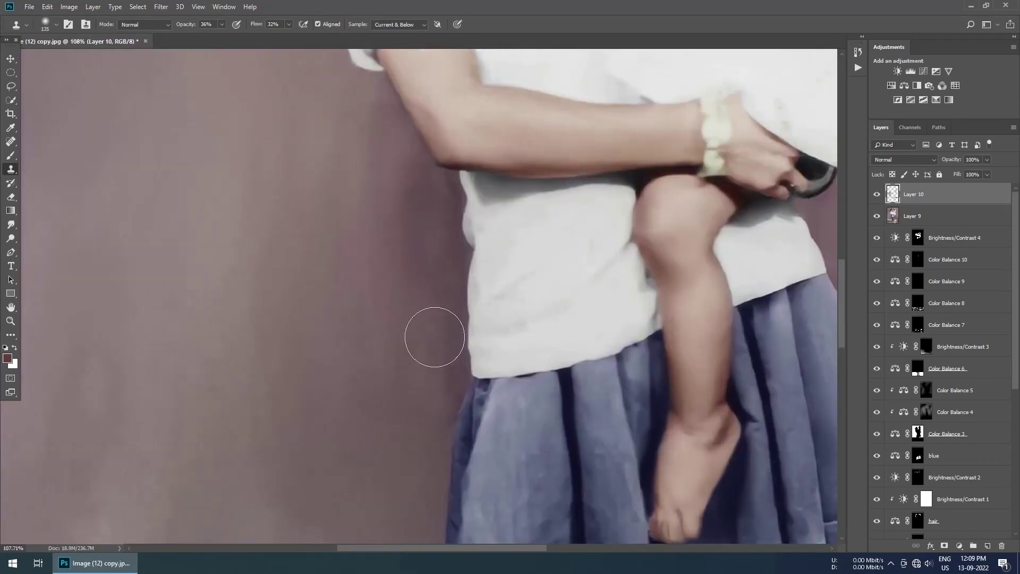
pyautogui.scroll(5, 433, 337)
pyautogui.scroll(5, 395, 336)
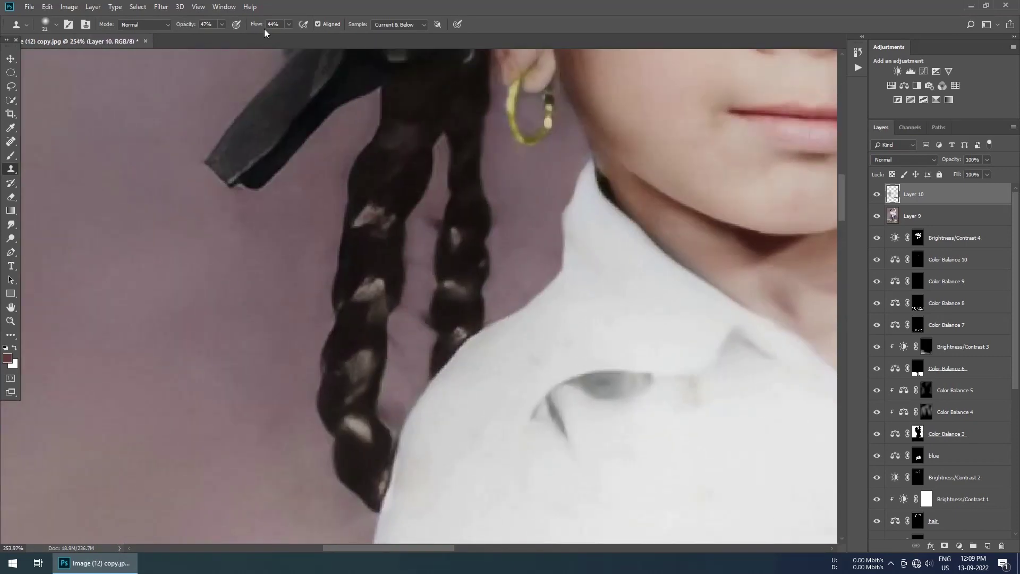
pyautogui.scroll(-4, 372, 160)
pyautogui.scroll(3, 465, 247)
pyautogui.scroll(2, 353, 217)
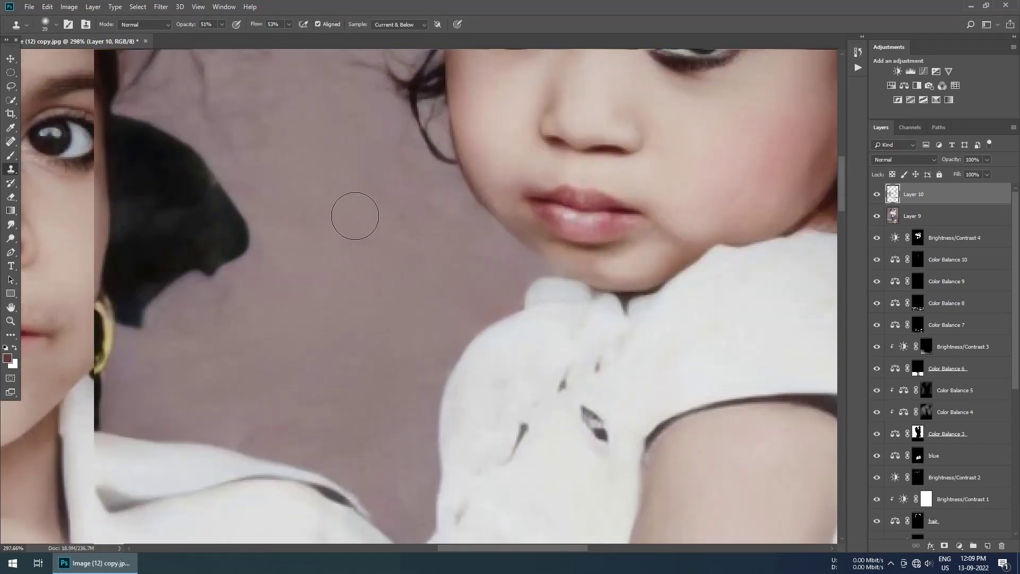
pyautogui.scroll(-4, 408, 320)
pyautogui.scroll(3, 373, 342)
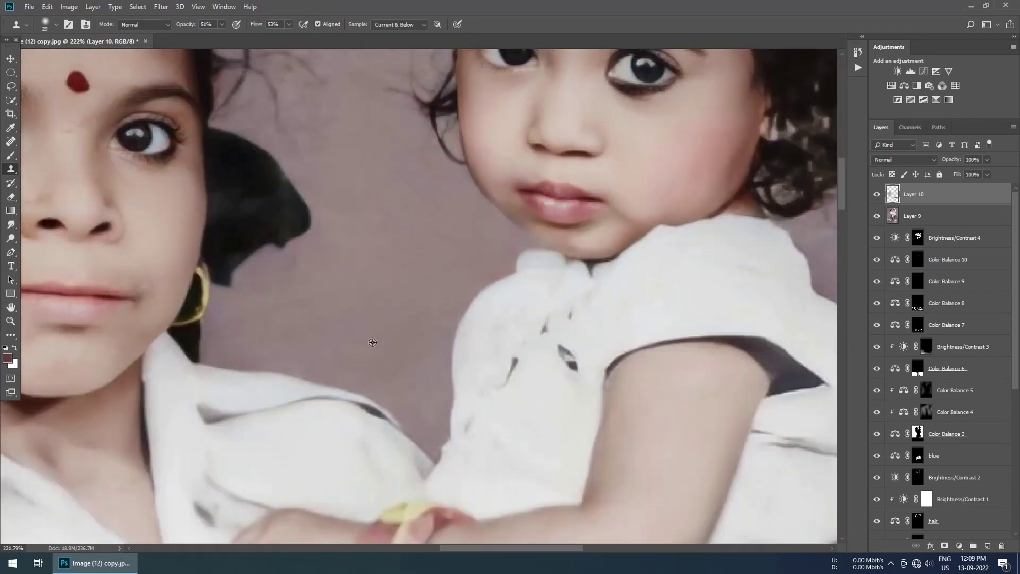
pyautogui.scroll(-4, 264, 275)
pyautogui.scroll(3, 373, 219)
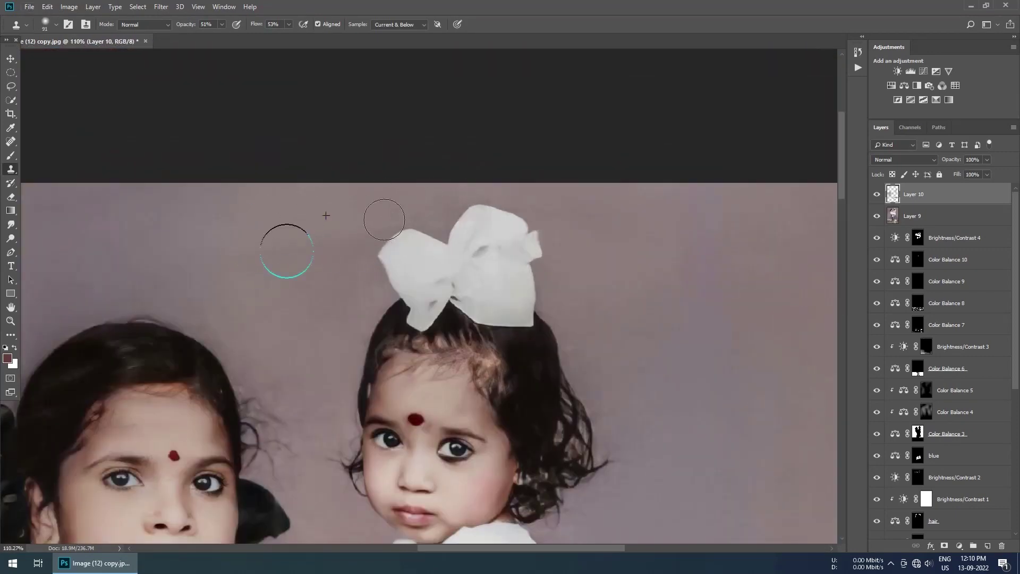
pyautogui.scroll(-3, 384, 219)
pyautogui.scroll(2, 358, 320)
pyautogui.scroll(-3, 68, 128)
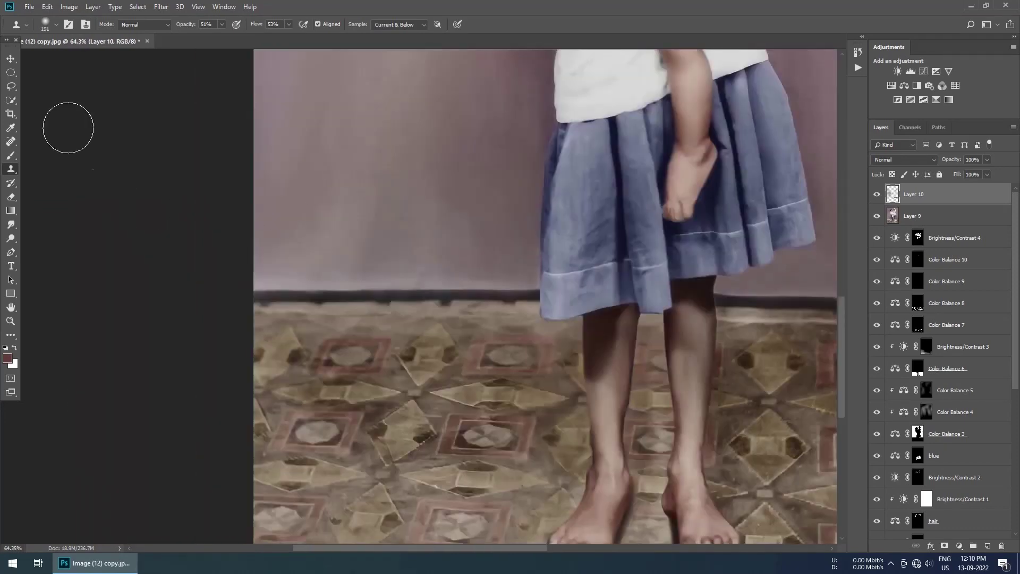
pyautogui.press('b')
pyautogui.scroll(3, 423, 282)
# - Work along the dark floor band above the patterned floor
pyautogui.scroll(3, 284, 262)
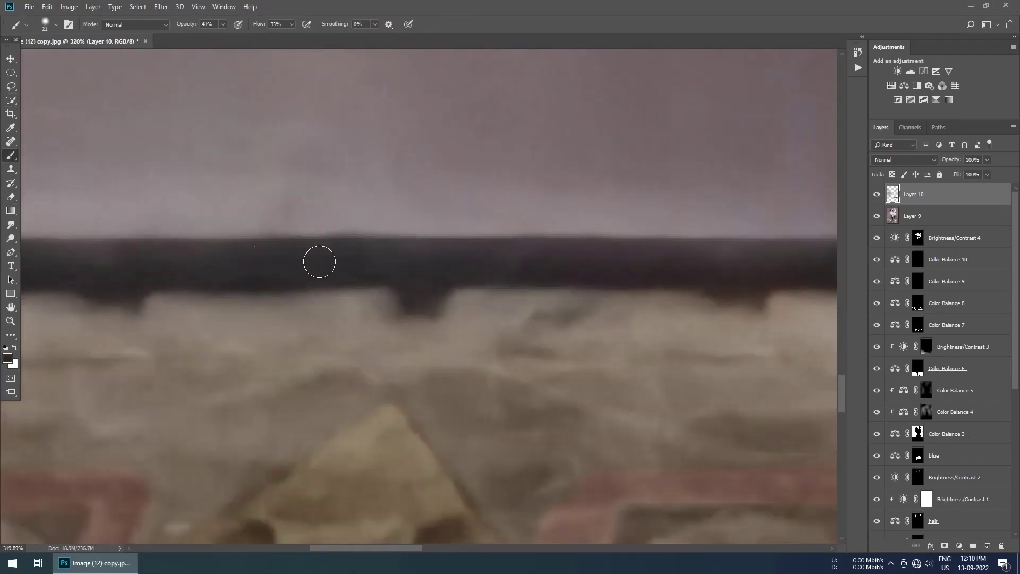
pyautogui.moveTo(319, 262); pyautogui.dragTo(575, 230)
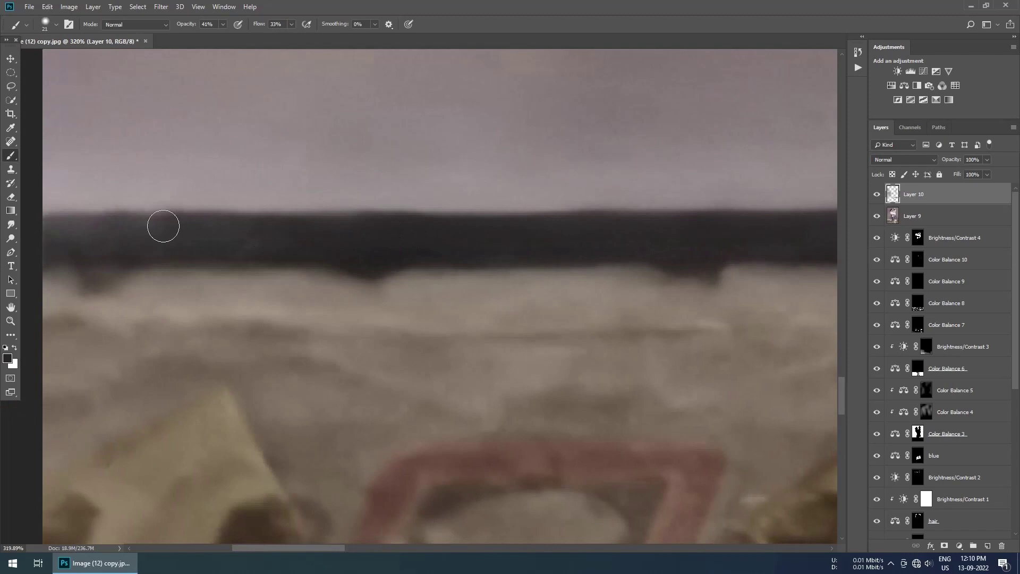
pyautogui.moveTo(163, 223); pyautogui.dragTo(403, 232)
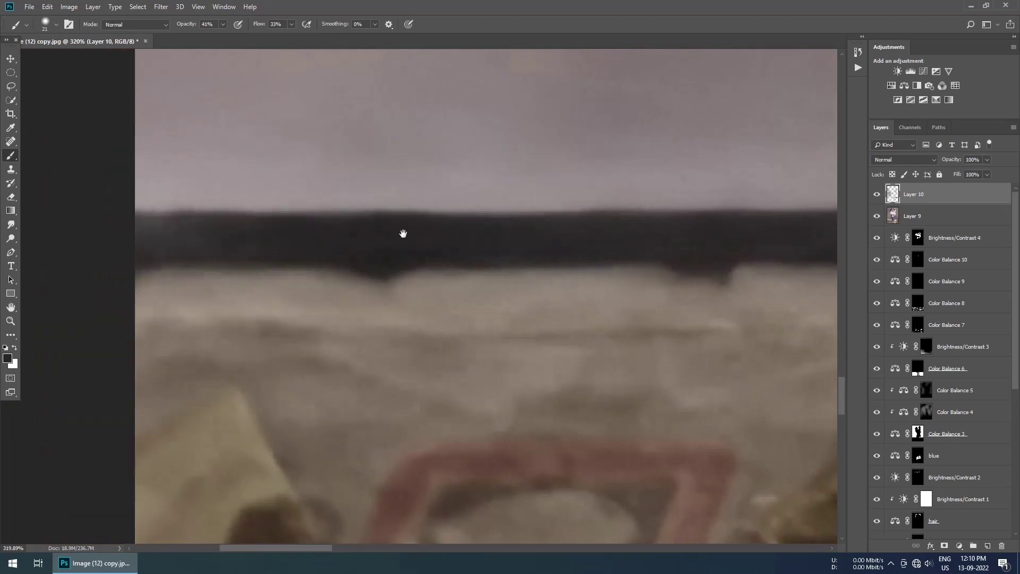
pyautogui.scroll(-2, 427, 229)
pyautogui.moveTo(112, 219); pyautogui.dragTo(356, 226)
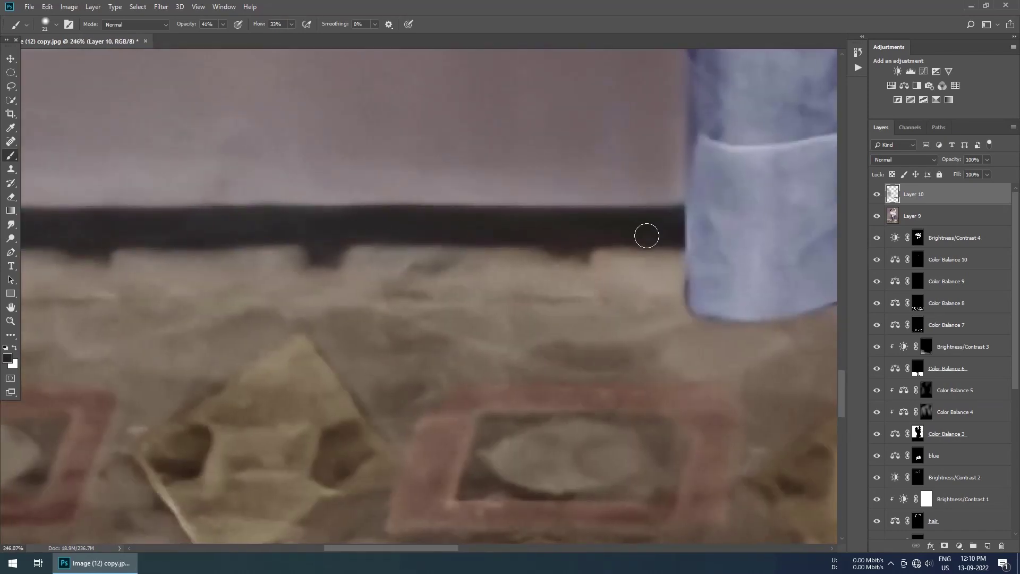
pyautogui.scroll(2, 290, 161)
pyautogui.moveTo(501, 179); pyautogui.dragTo(438, 217)
pyautogui.scroll(-3, 668, 229)
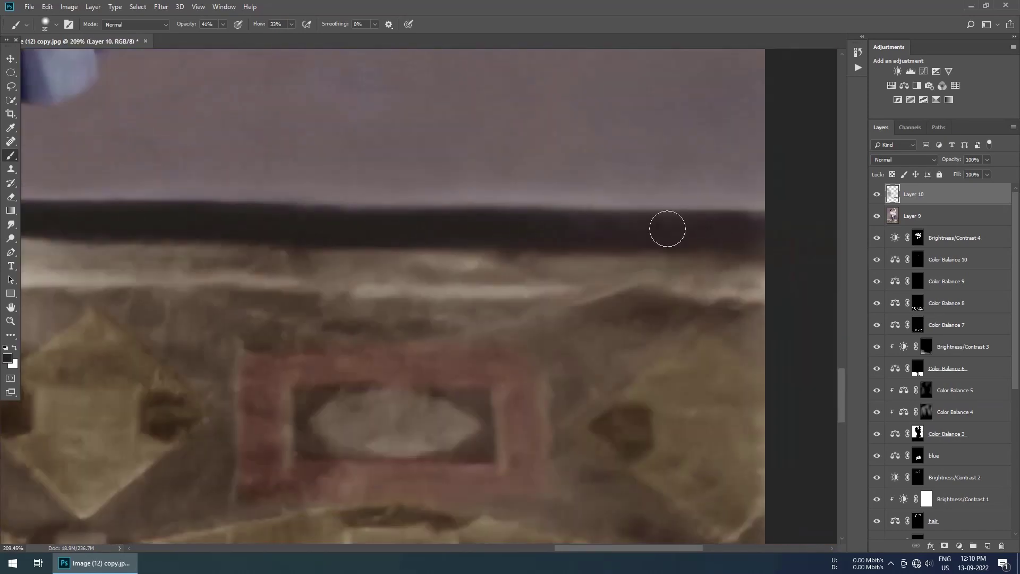
pyautogui.scroll(-4, 359, 224)
pyautogui.scroll(-2, 552, 276)
pyautogui.scroll(7, 446, 225)
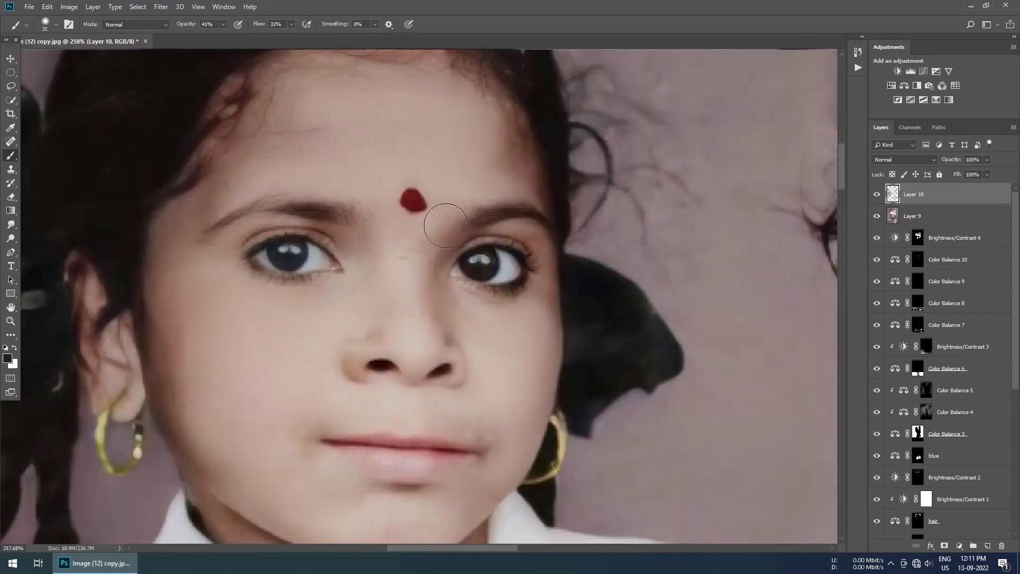
pyautogui.scroll(-2, 421, 257)
pyautogui.scroll(3, 218, 130)
pyautogui.scroll(-4, 219, 130)
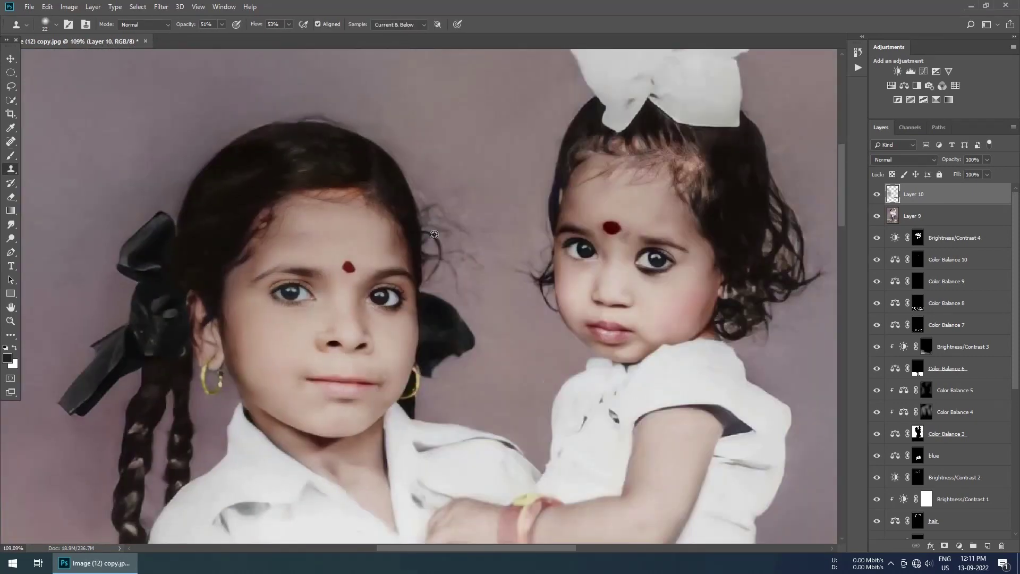
pyautogui.scroll(5, 397, 94)
# - Enlarge the clone brush for touch-ups along the toddler's hairline
pyautogui.rightClick(397, 94)
pyautogui.scroll(-3, 347, 109)
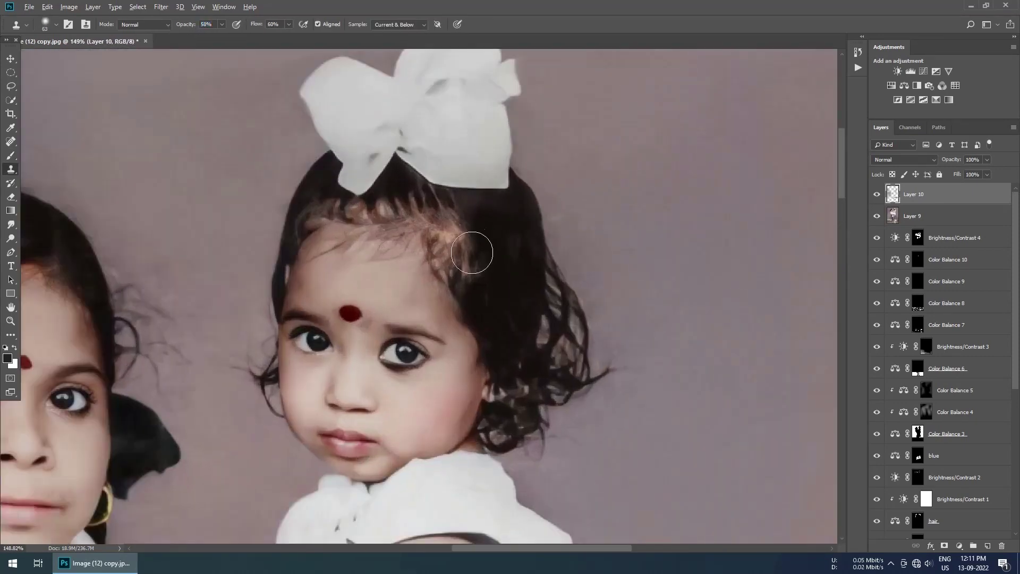
pyautogui.scroll(2, 335, 176)
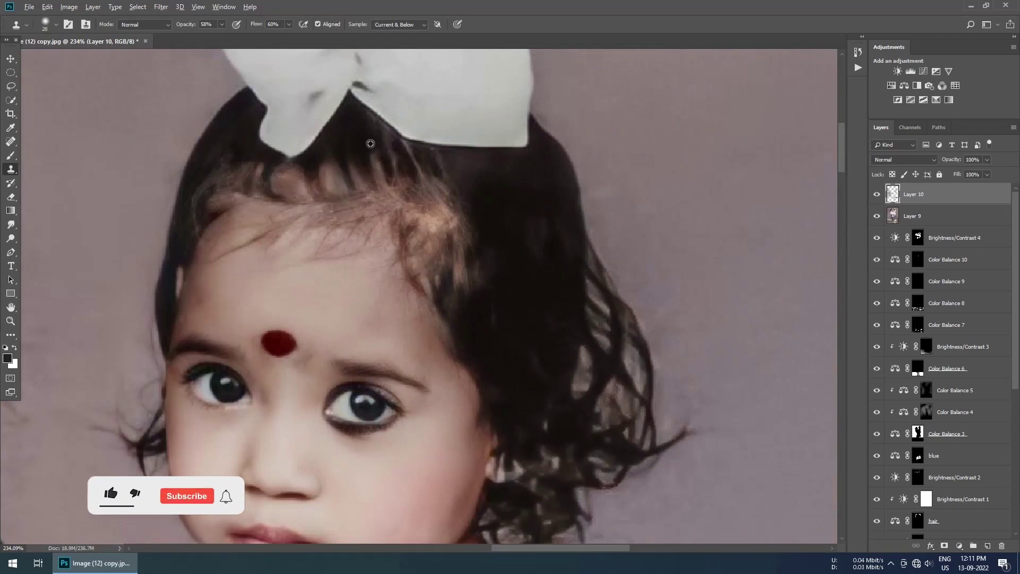
pyautogui.scroll(-4, 561, 391)
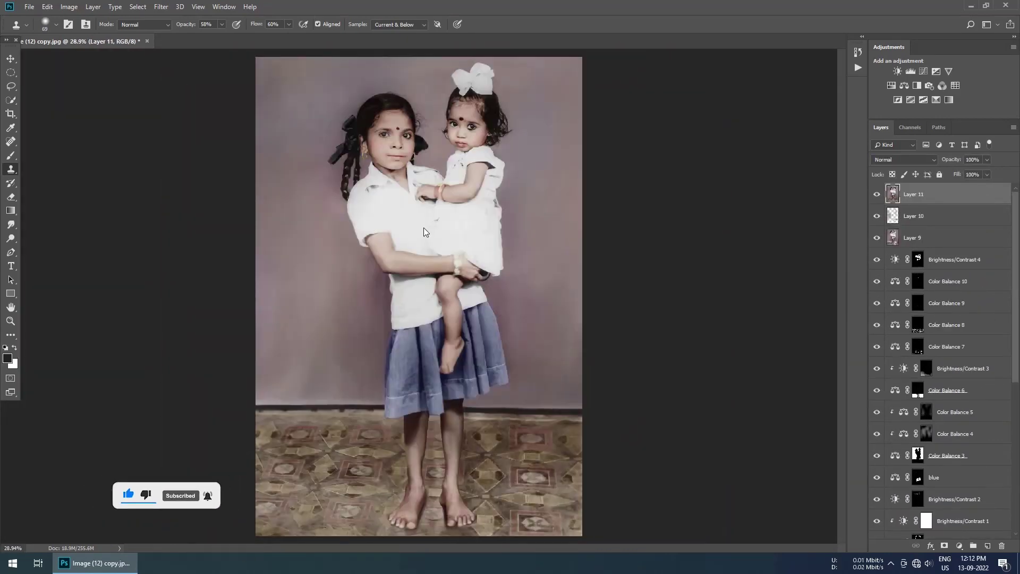
# - In Camera Raw Filter, lower highlights and whites, raise contrast and add texture
pyautogui.hotkey('ctrl', 'shift', 'a')
pyautogui.moveTo(842, 280); pyautogui.dragTo(769, 285)
pyautogui.moveTo(832, 314); pyautogui.dragTo(827, 313)
pyautogui.moveTo(842, 264); pyautogui.dragTo(849, 264)
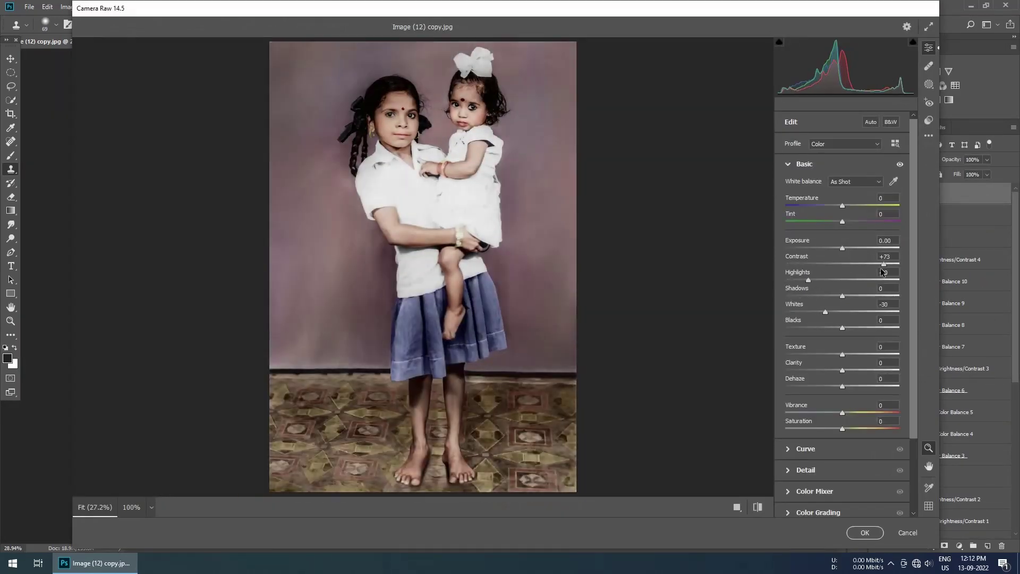
pyautogui.moveTo(842, 355); pyautogui.dragTo(854, 361)
pyautogui.click(875, 468)
# - In Color Mixer, shift red/orange hues, boost orange and blue saturation, brighten blues
pyautogui.click(818, 345)
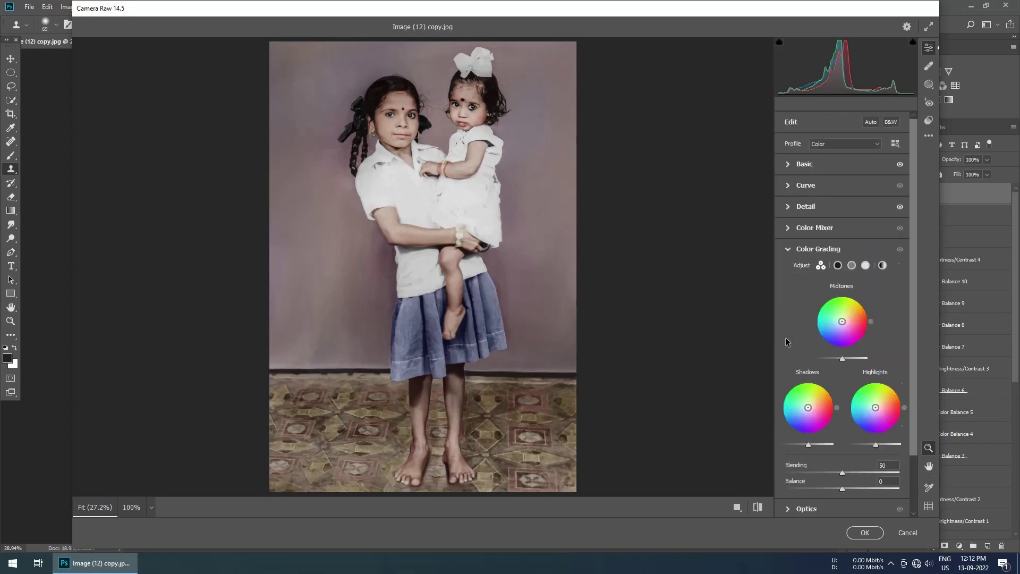
pyautogui.click(806, 206)
pyautogui.click(814, 321)
pyautogui.moveTo(842, 287)
pyautogui.mouseDown()
pyautogui.moveTo(797, 295)
pyautogui.moveTo(847, 288)
pyautogui.mouseUp()
pyautogui.moveTo(843, 303); pyautogui.dragTo(790, 305)
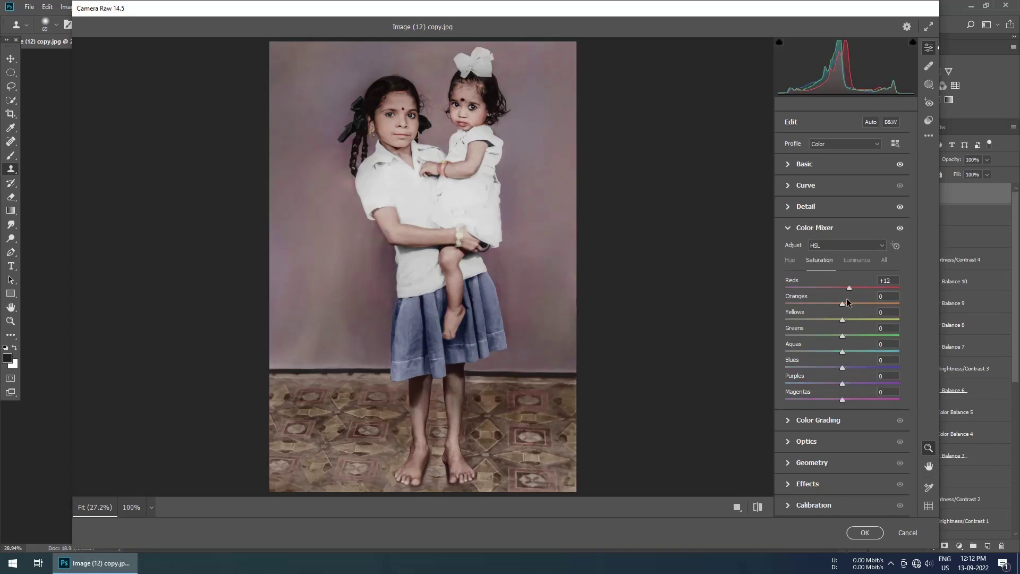
pyautogui.moveTo(842, 303)
pyautogui.mouseDown()
pyautogui.moveTo(865, 312)
pyautogui.moveTo(834, 320)
pyautogui.mouseUp()
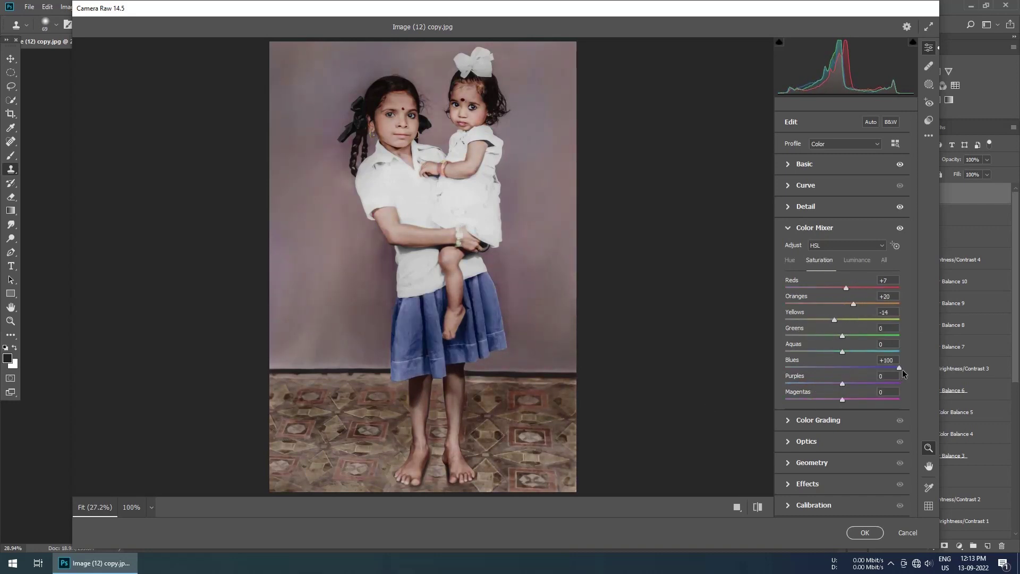
pyautogui.moveTo(842, 368); pyautogui.dragTo(850, 375)
pyautogui.moveTo(806, 288)
pyautogui.mouseDown()
pyautogui.moveTo(845, 287)
pyautogui.moveTo(833, 304)
pyautogui.mouseUp()
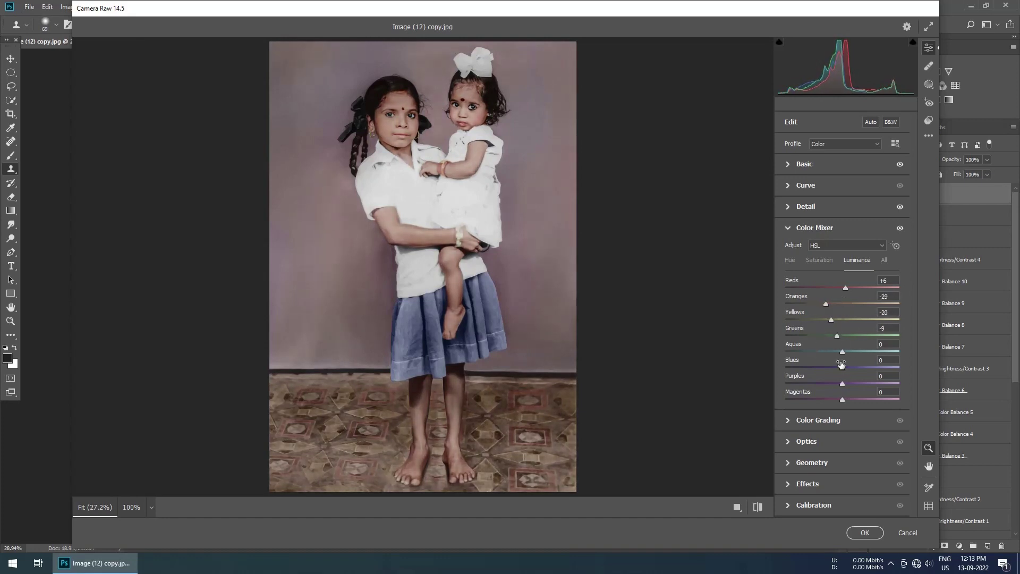
pyautogui.moveTo(841, 366); pyautogui.dragTo(860, 368)
# - Shift the Calibration blue primary hue slightly and apply the grade
pyautogui.click(798, 509)
pyautogui.moveTo(842, 491); pyautogui.dragTo(834, 491)
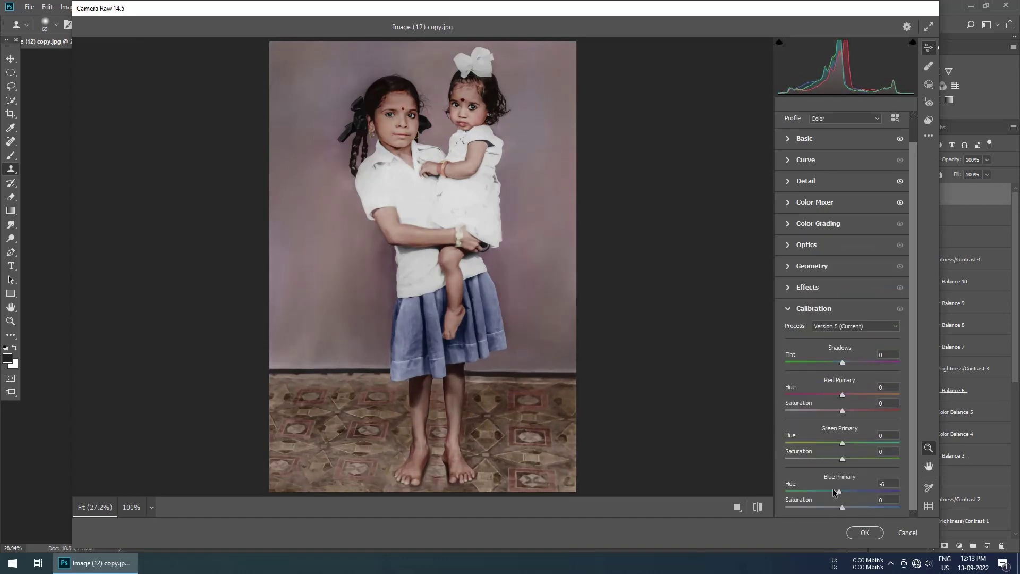
pyautogui.click(866, 531)
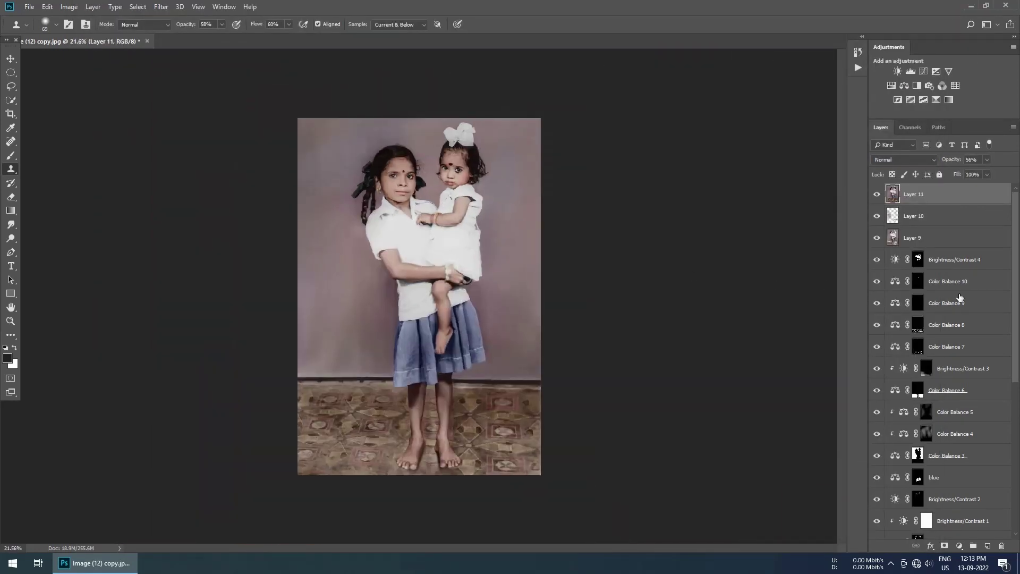
# - Add a Brightness/Contrast adjustment, invert its mask and paint it back with white
pyautogui.click(898, 72)
pyautogui.moveTo(578, 207); pyautogui.dragTo(584, 206)
pyautogui.hotkey('ctrl', 'i')
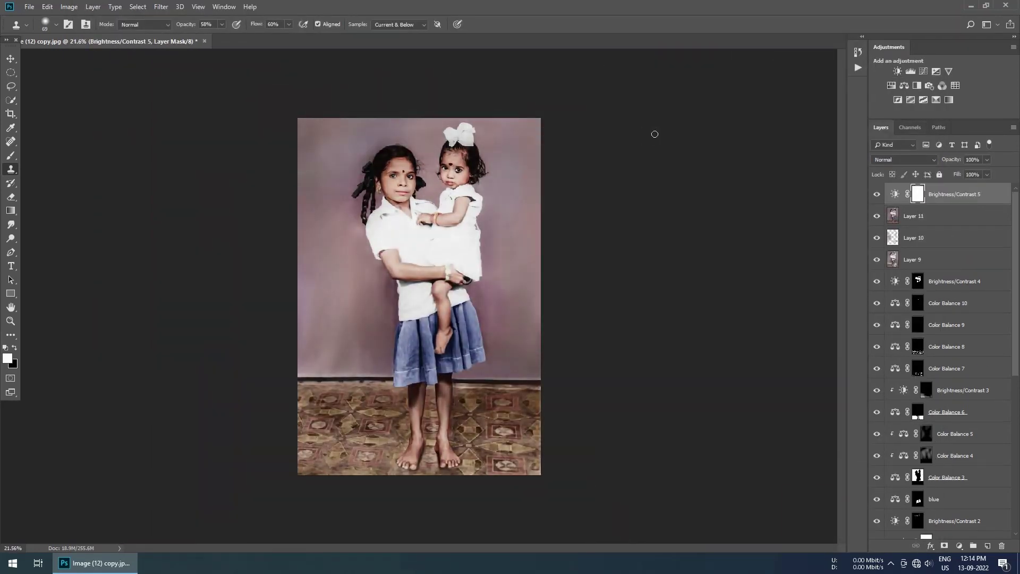
pyautogui.press('b')
pyautogui.press('x')
pyautogui.moveTo(307, 319); pyautogui.dragTo(523, 205)
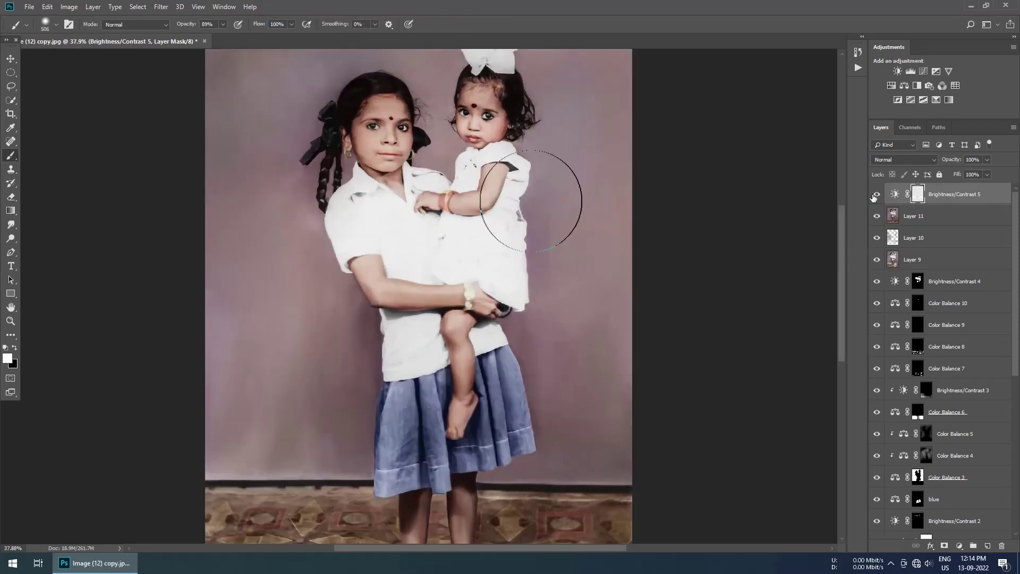
# - Stamp all visible layers into a new merged top layer
pyautogui.hotkey('ctrl', 'shift', 'alt', 'e')
pyautogui.scroll(2, 532, 259)
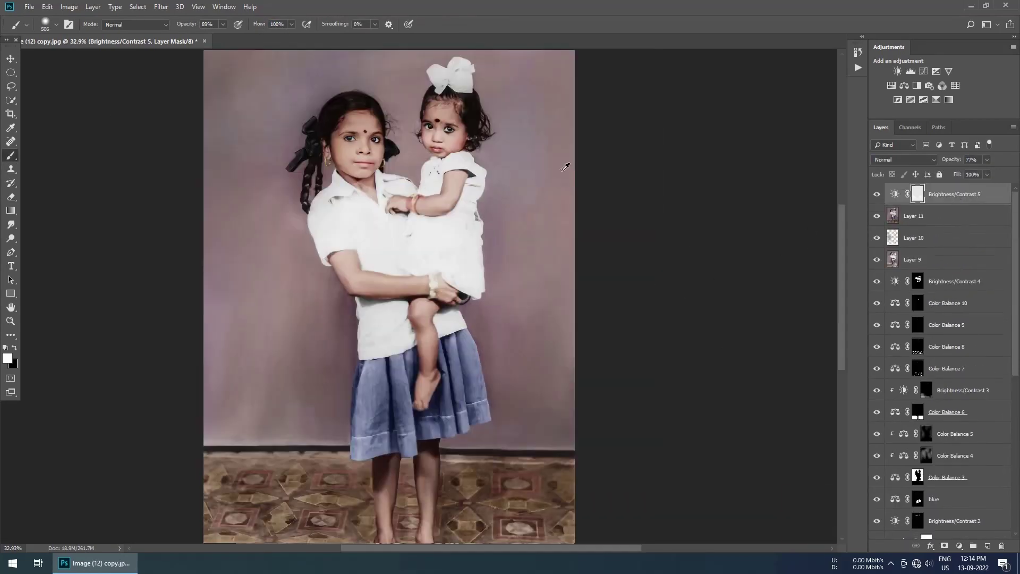
pyautogui.press('[')
pyautogui.press('[')
pyautogui.press('x')
pyautogui.scroll(5, 352, 138)
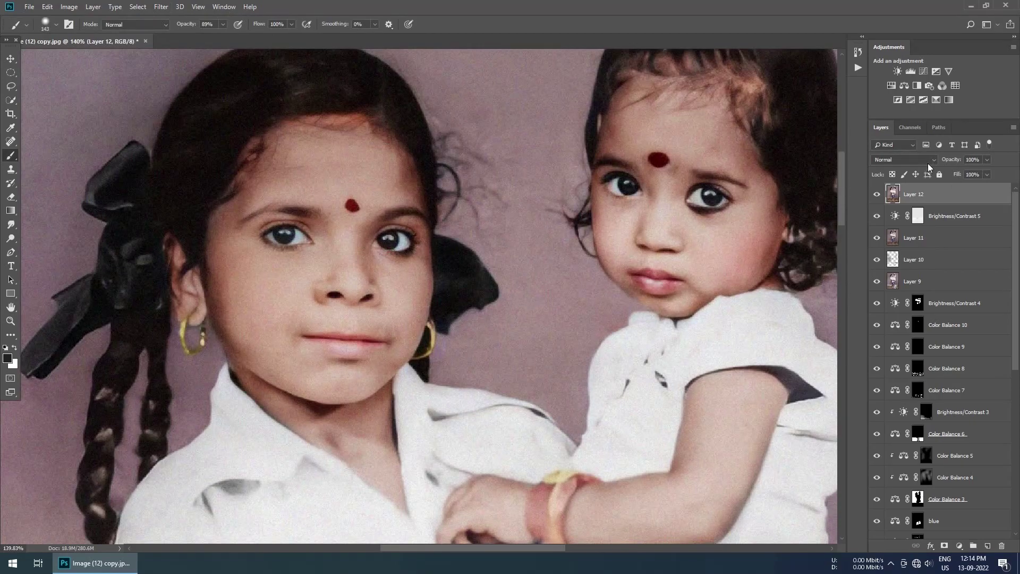
pyautogui.scroll(-5, 433, 249)
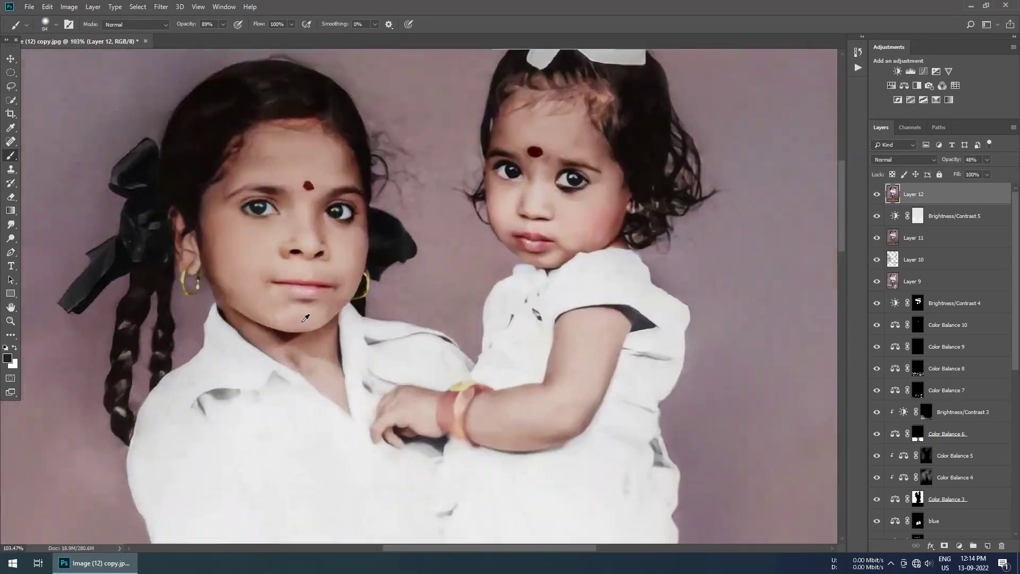